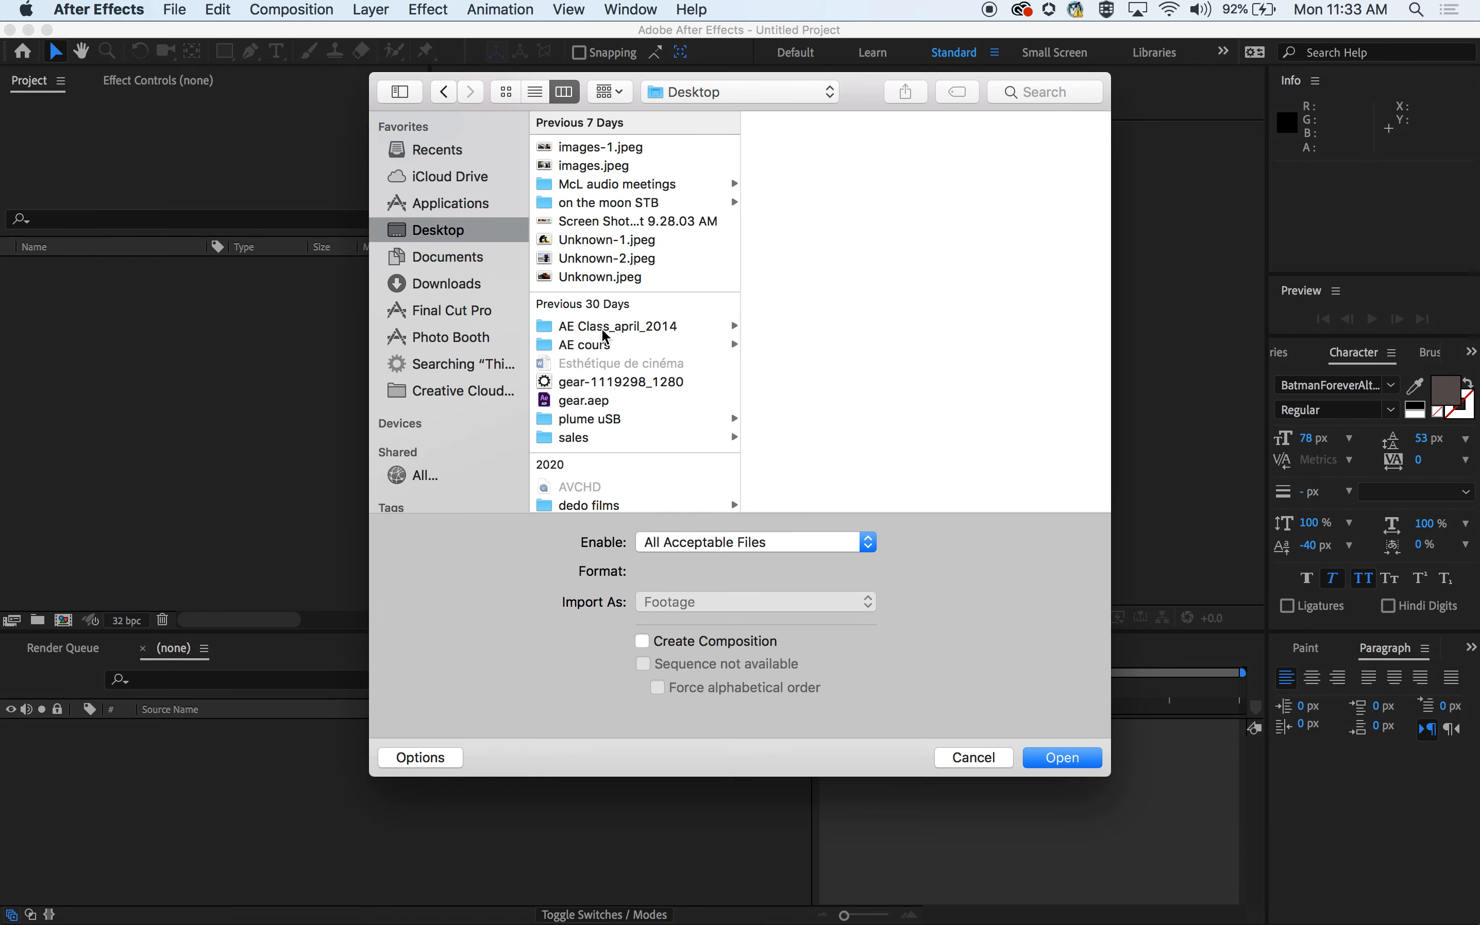
Import the gear-1119298_1280 image from the Desktop as footage.
{"action": "left_click", "coordinate": [607, 382]}
{"action": "left_click", "coordinate": [1059, 758]}
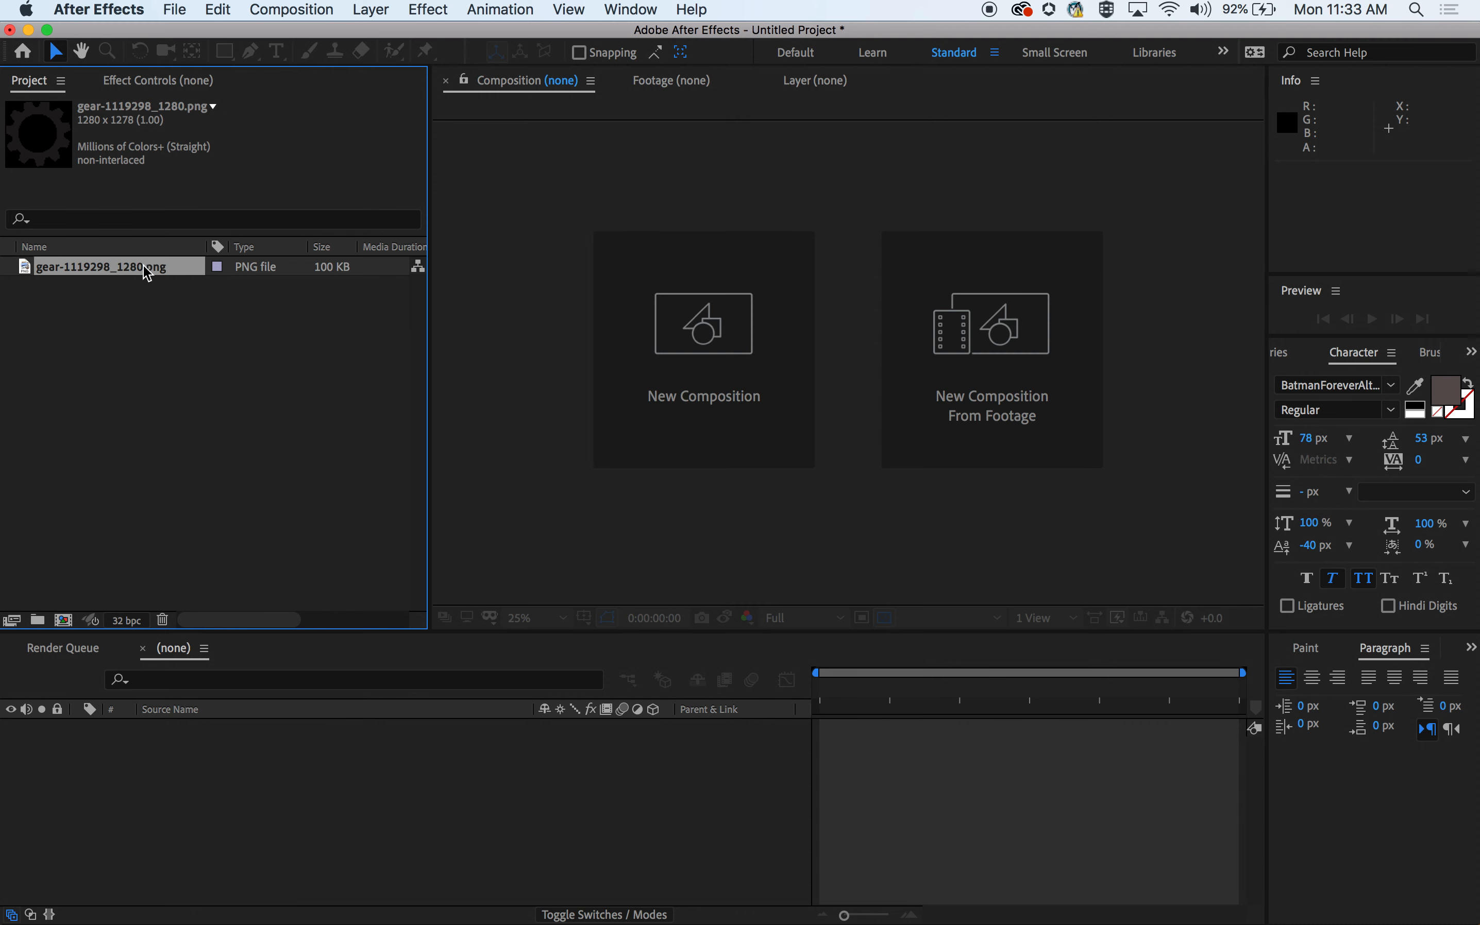
Create a new composition named Comp 1 with the HDTV 1080 29.97 preset and a 10-second duration.
{"action": "left_click", "coordinate": [383, 11]}
{"action": "left_click", "coordinate": [383, 11]}
{"action": "left_click", "coordinate": [326, 11]}
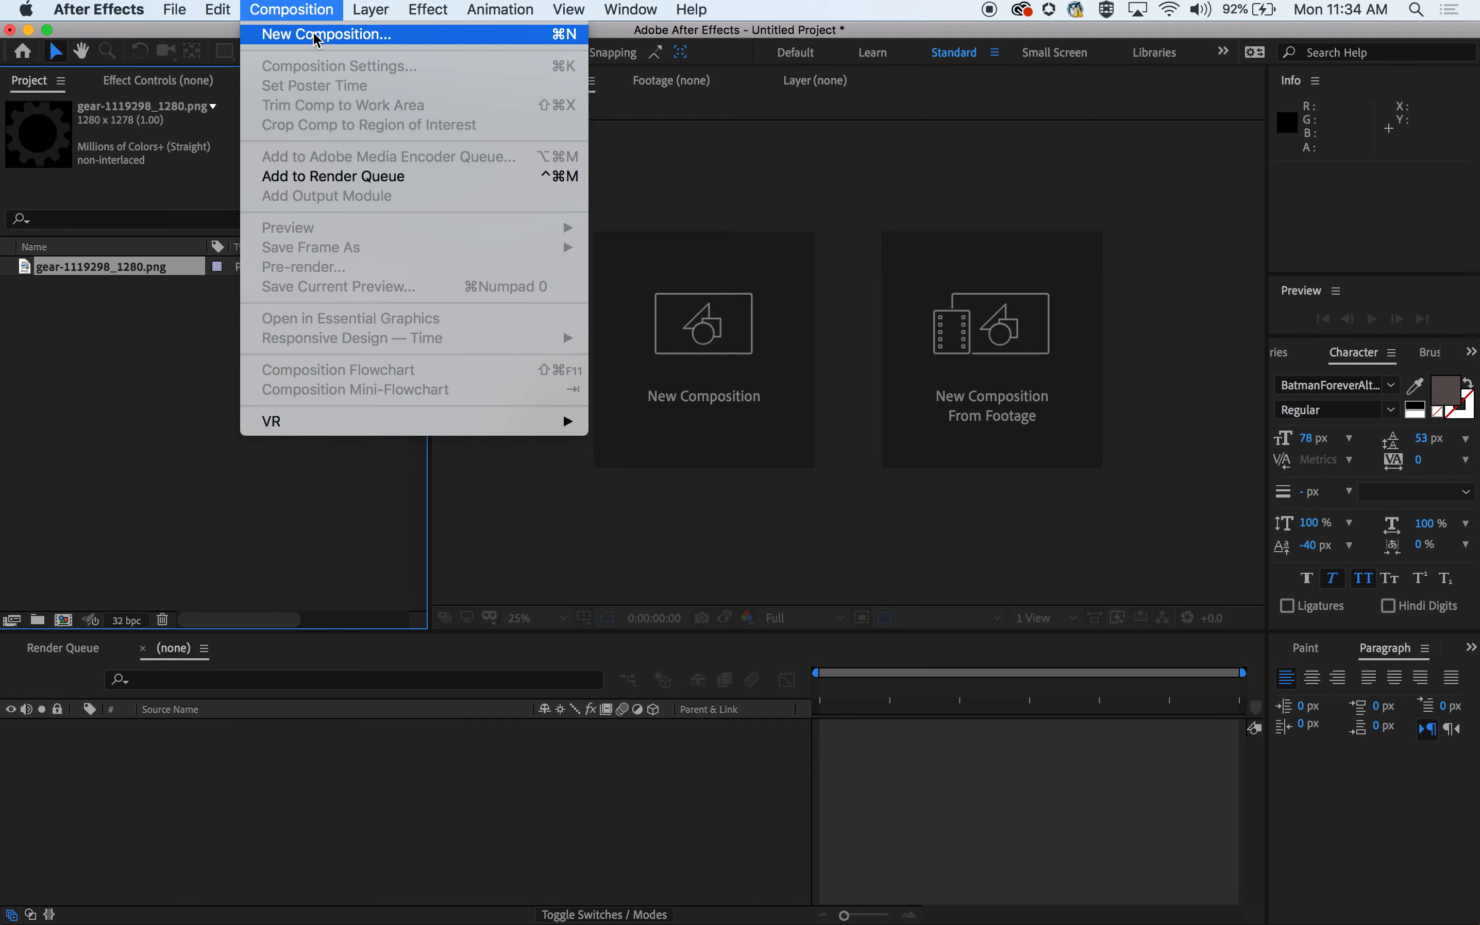
{"action": "left_click", "coordinate": [316, 36]}
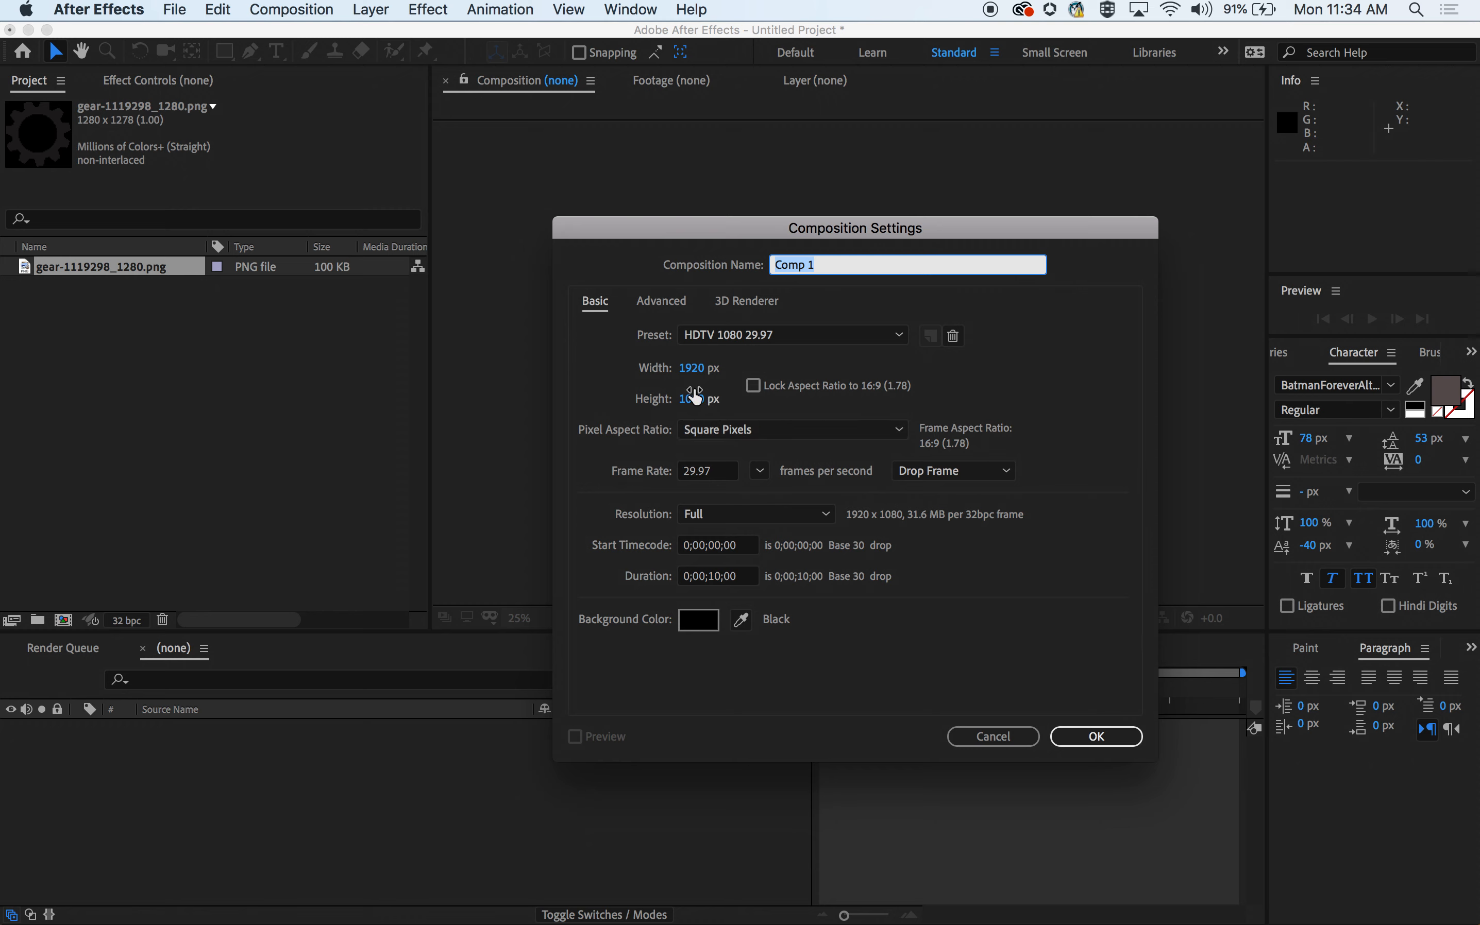
{"action": "left_click", "coordinate": [805, 344]}
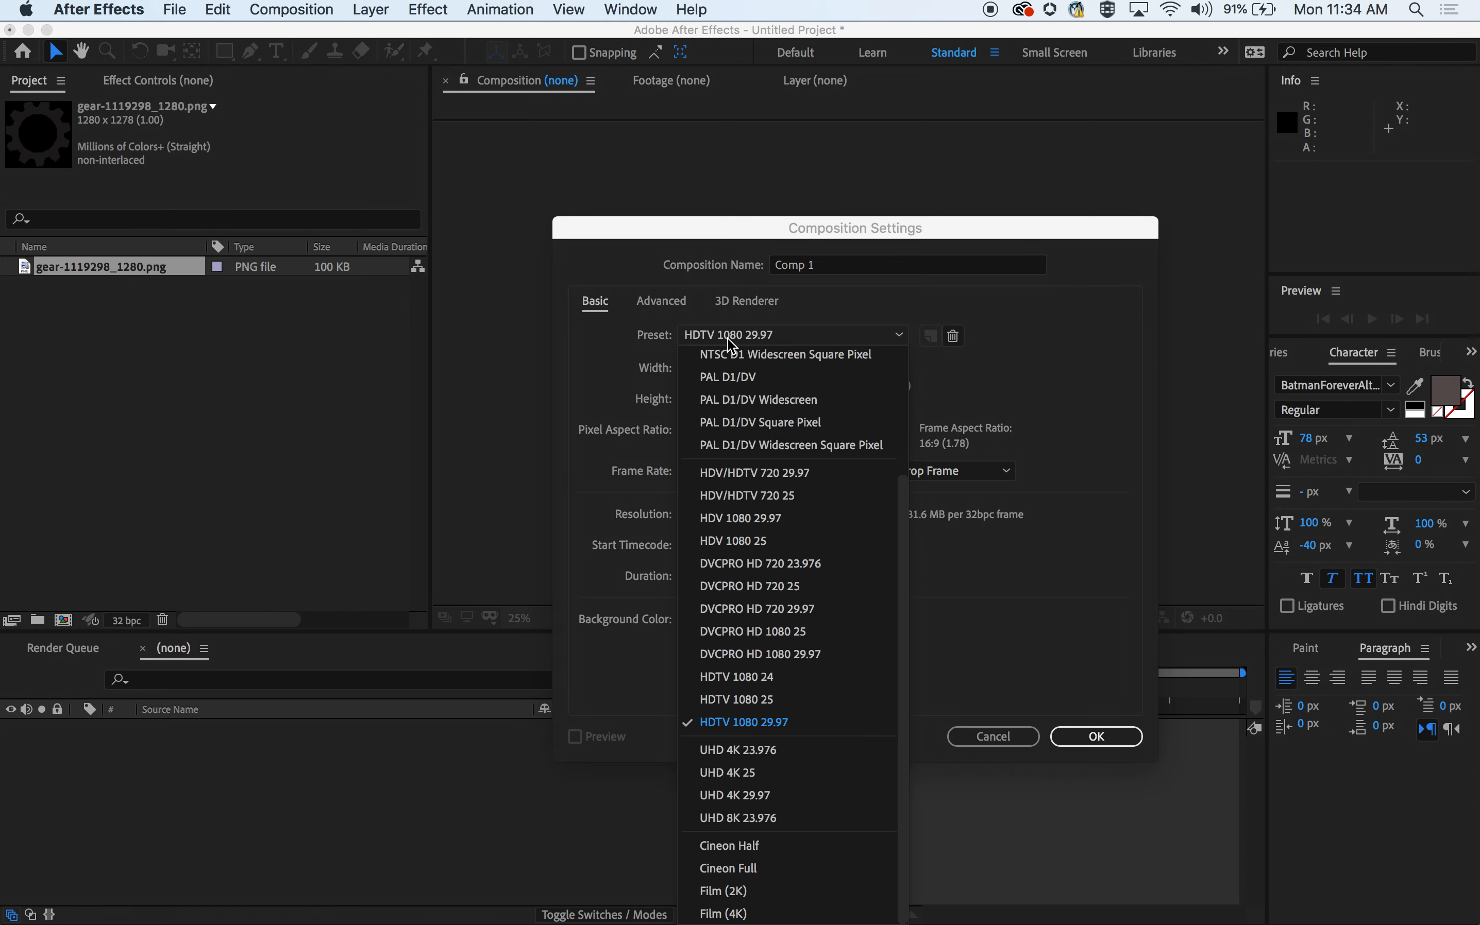
{"action": "left_click", "coordinate": [630, 264]}
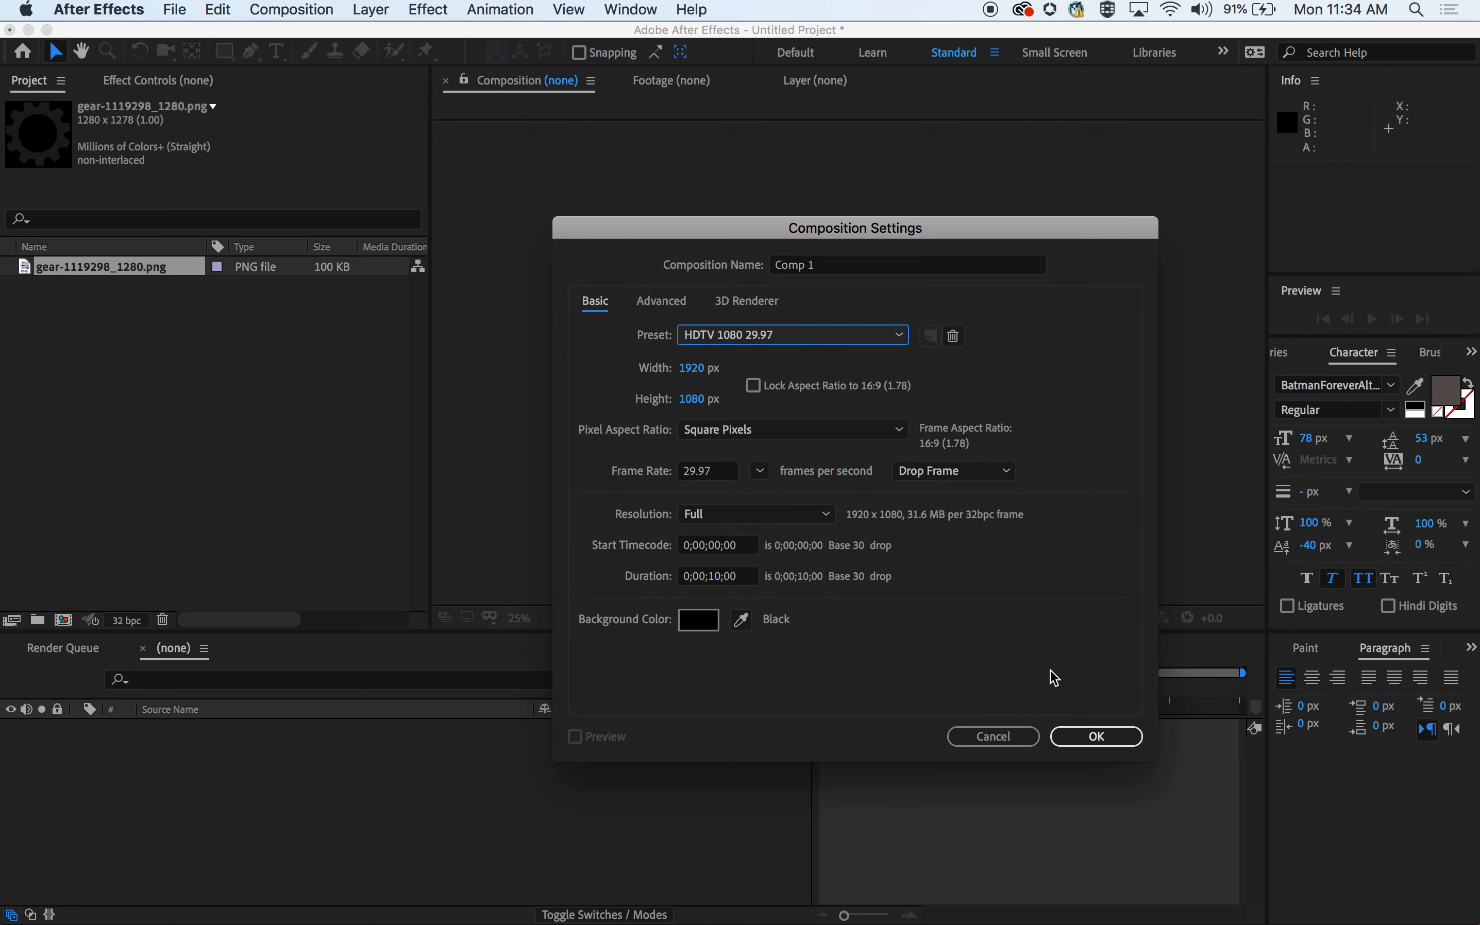
{"action": "left_click", "coordinate": [1096, 737]}
{"action": "left_click", "coordinate": [1096, 728]}
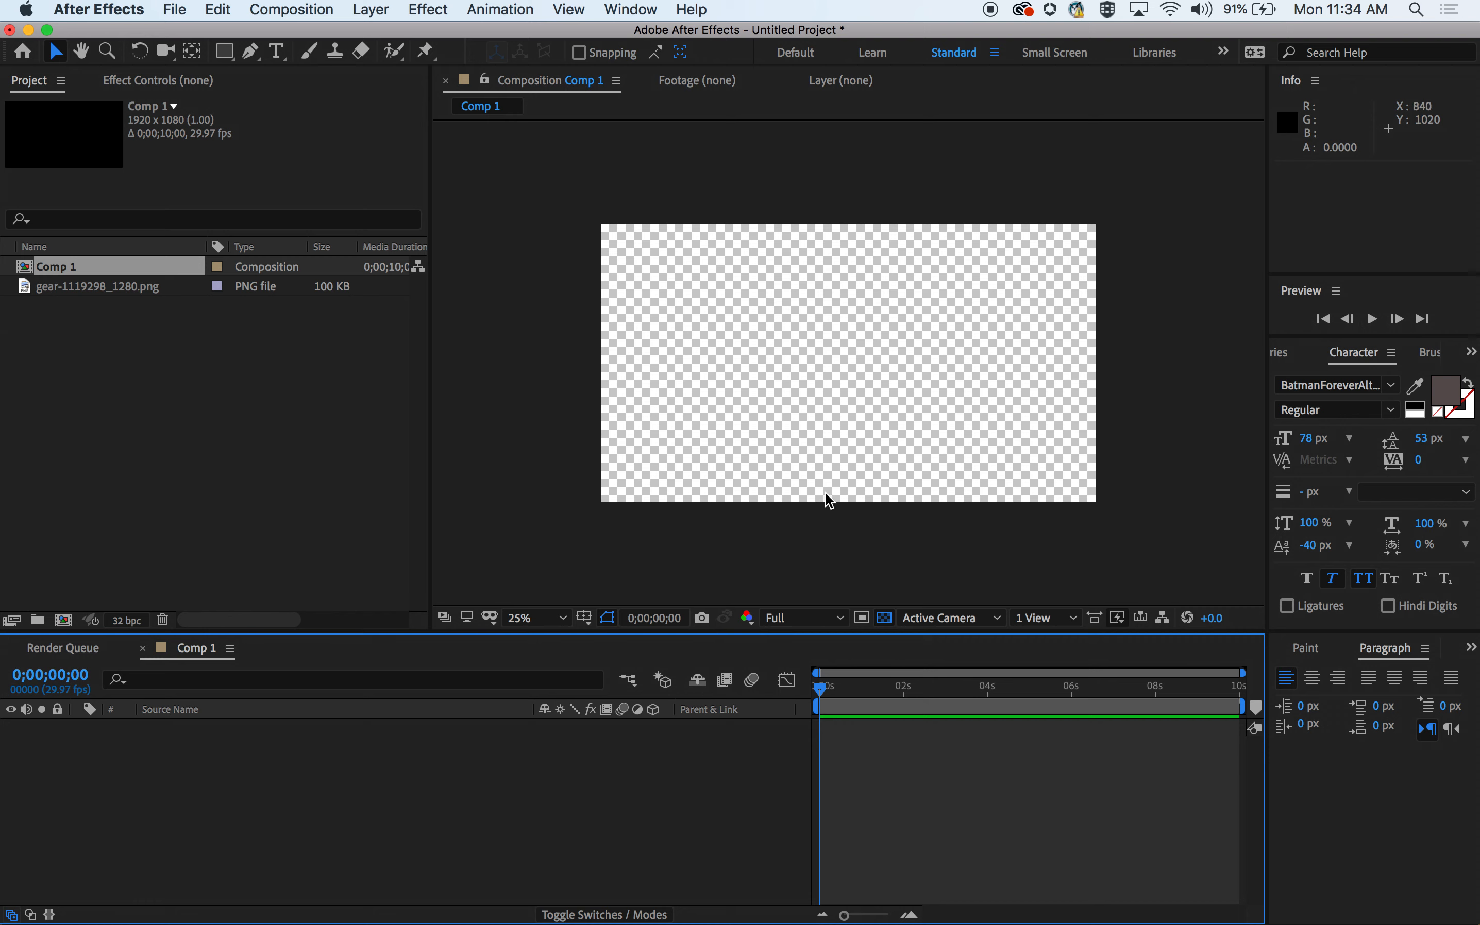
Place the gear image at the centre of the composition and check it with the transparency grid on and off.
{"action": "left_click", "coordinate": [885, 619]}
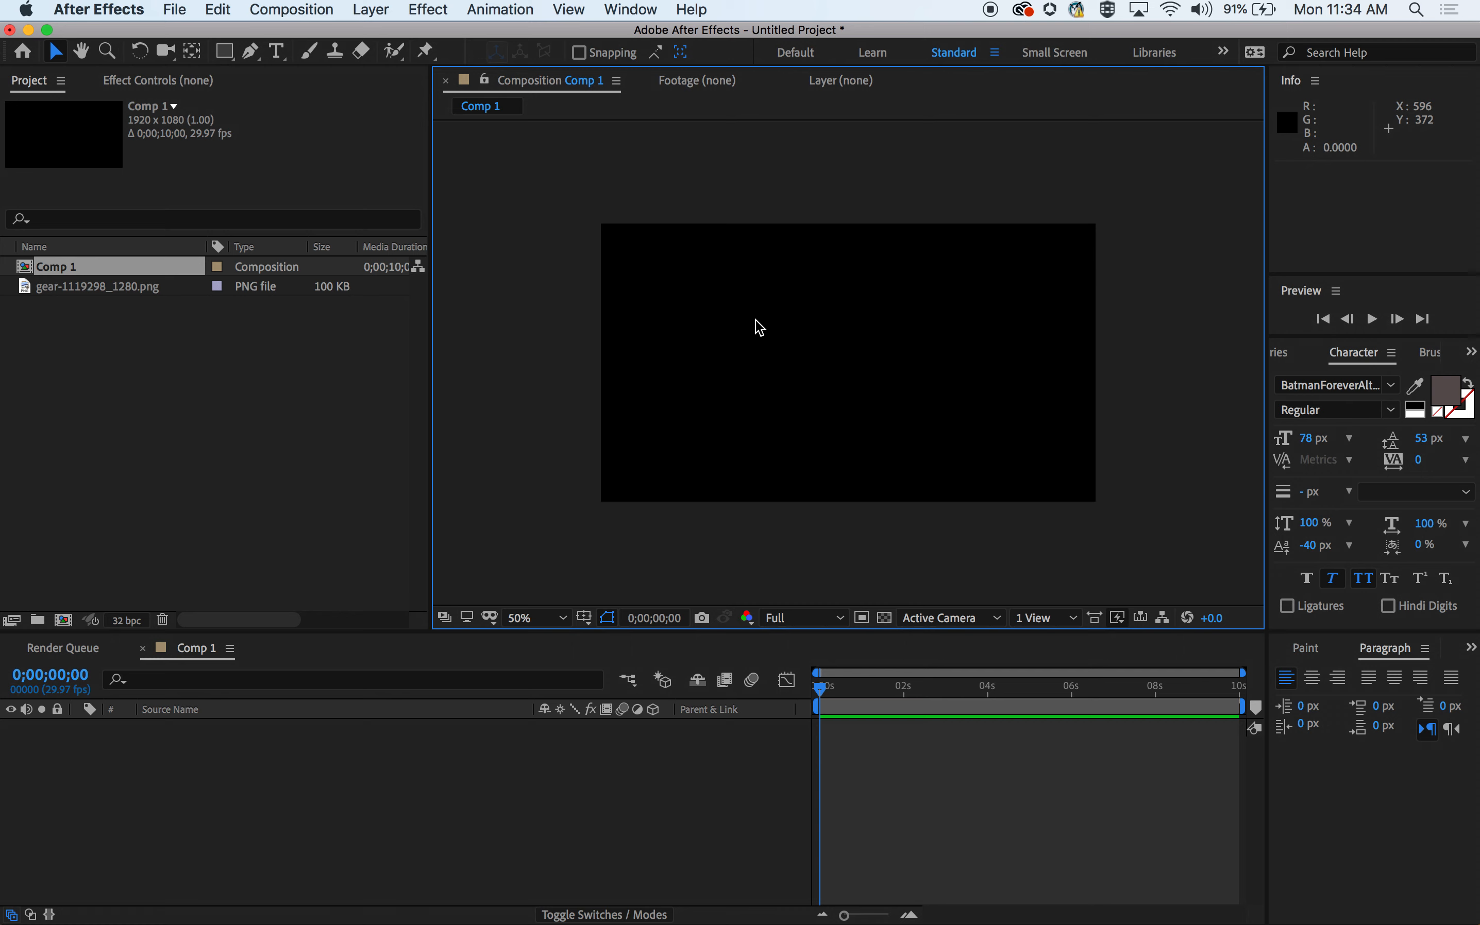
{"action": "left_click", "coordinate": [25, 291]}
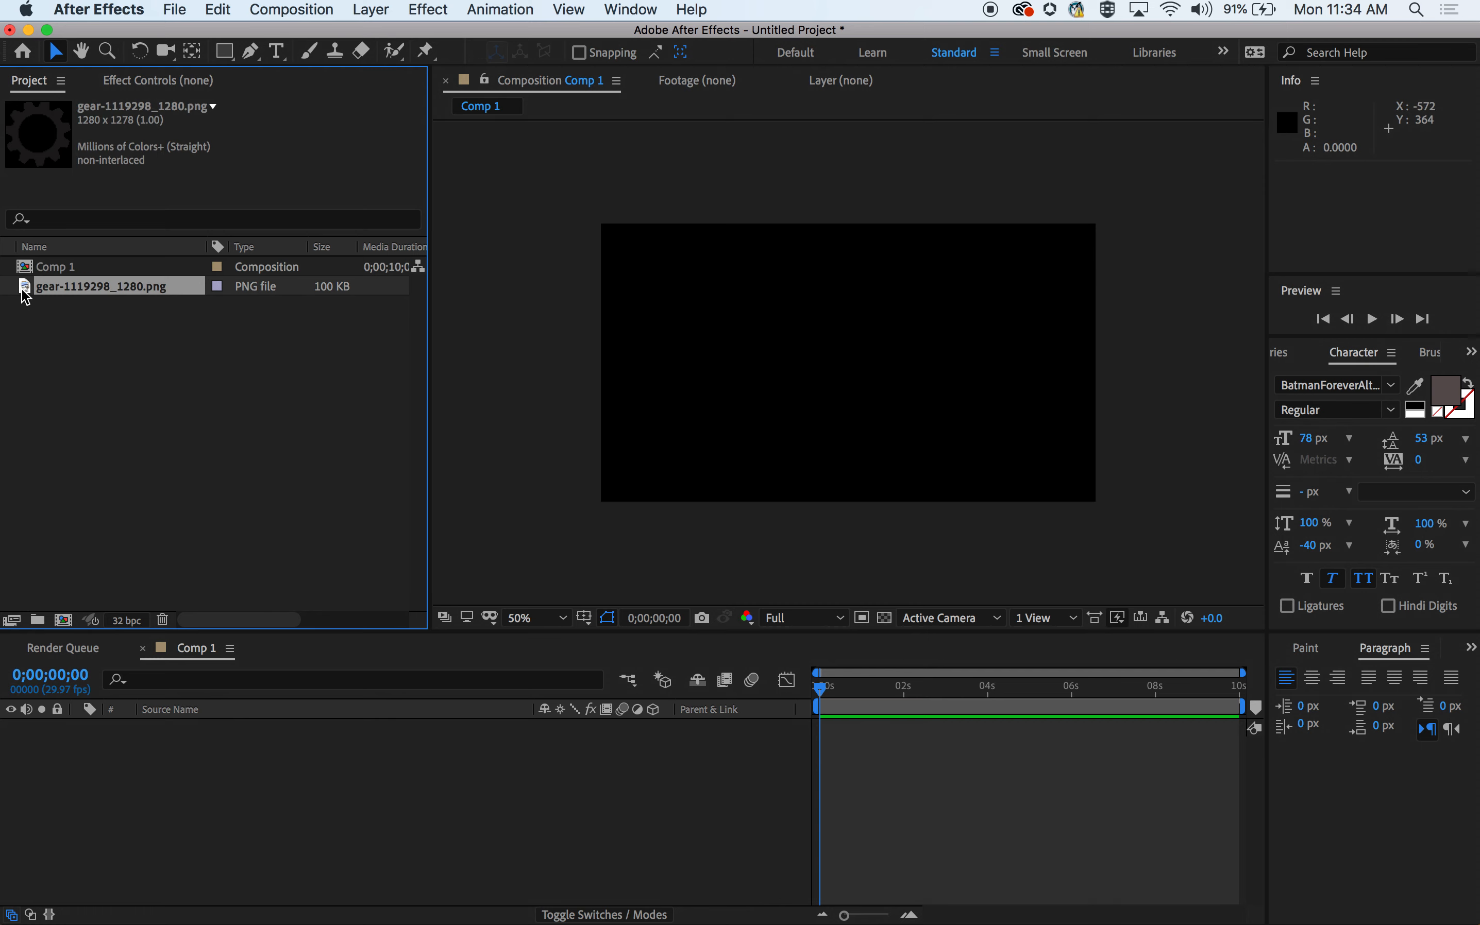
{"action": "left_click_drag", "start_coordinate": [25, 296], "coordinate": [844, 361]}
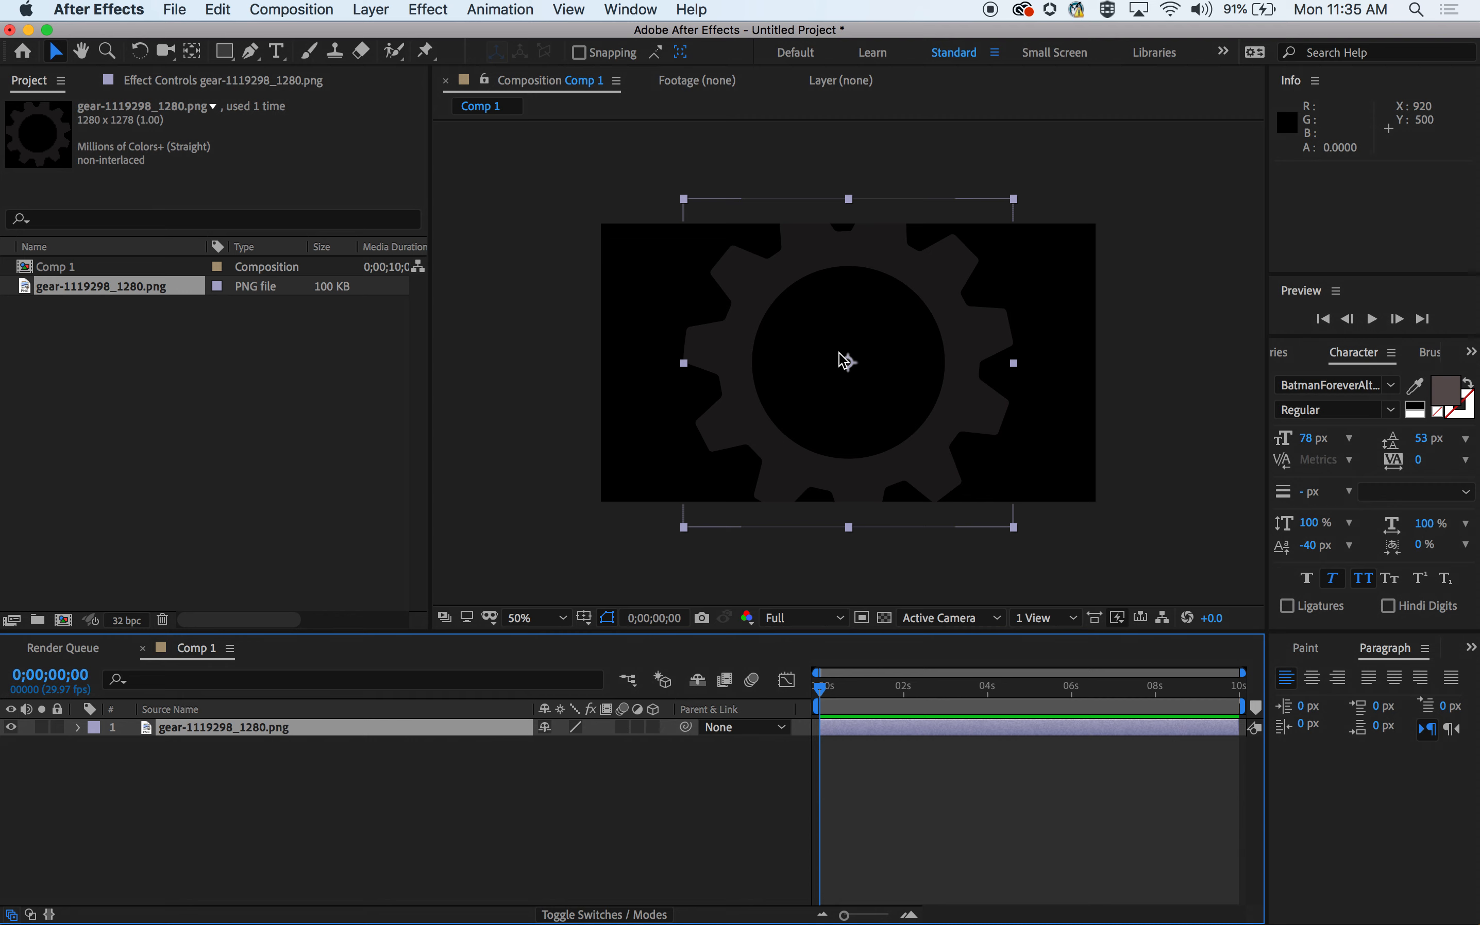
{"action": "left_click", "coordinate": [884, 618]}
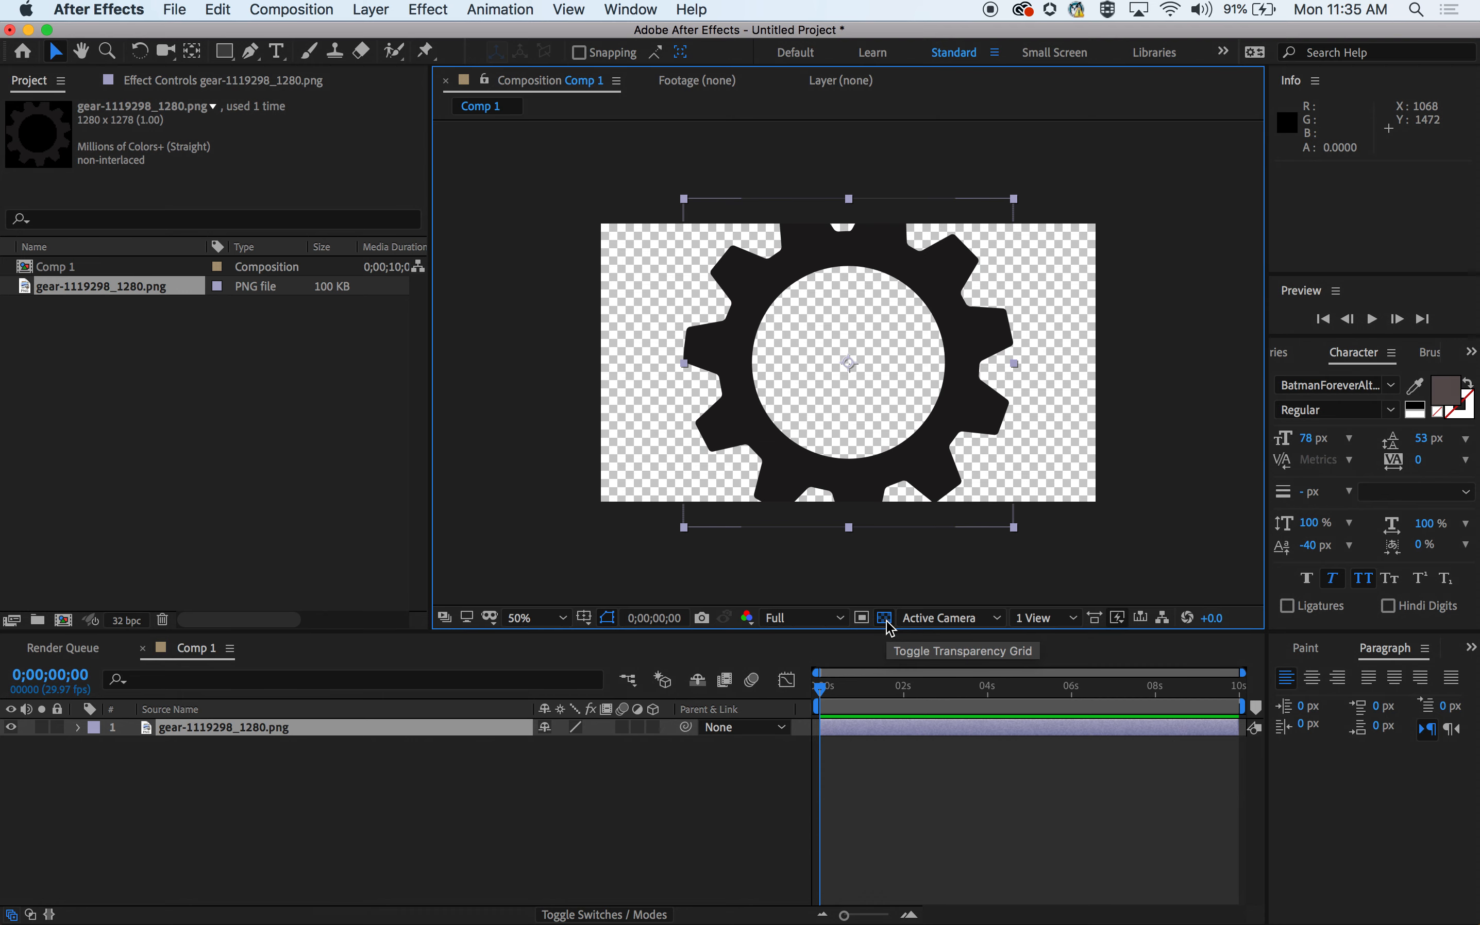
{"action": "left_click", "coordinate": [884, 618]}
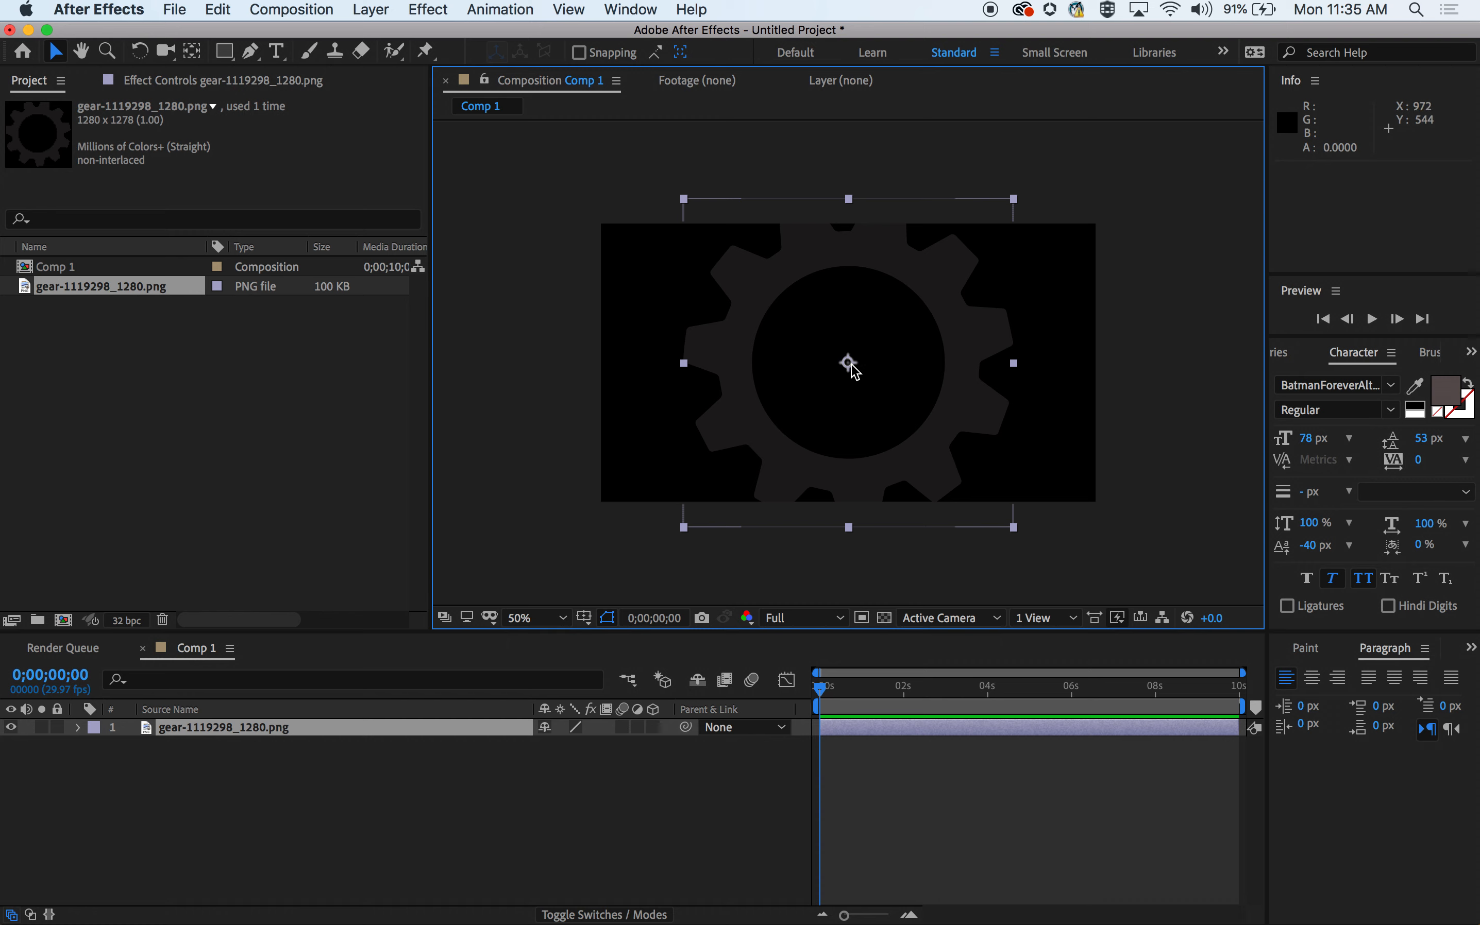
Delete the centred gear layer, try placing the image off-centre near the composition's left edge, and remove it.
{"action": "key", "text": "Delete"}
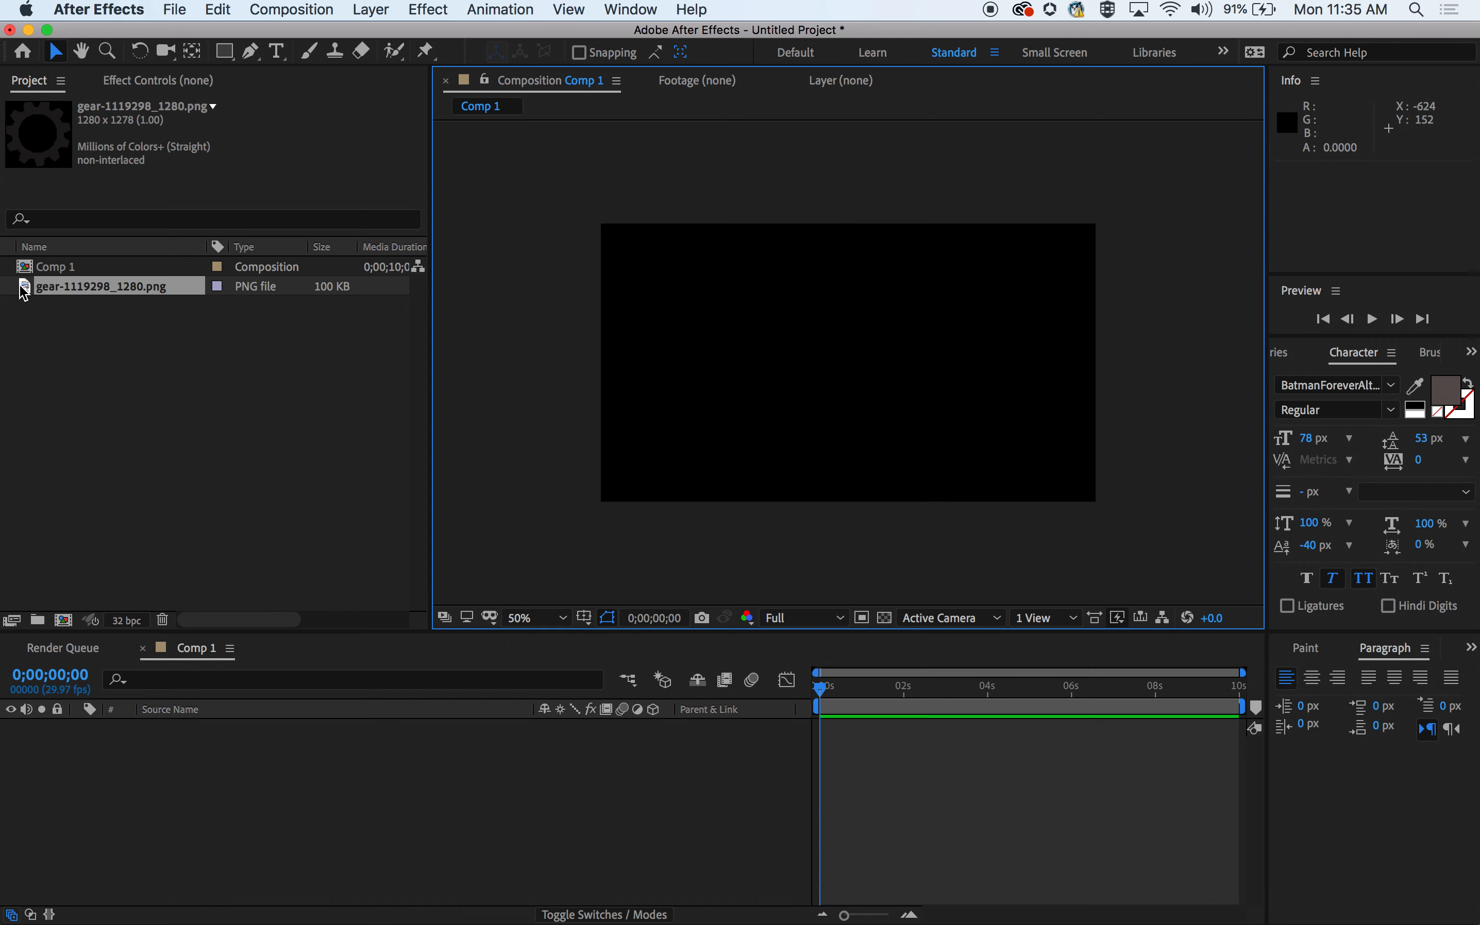
{"action": "left_click_drag", "start_coordinate": [23, 292], "coordinate": [644, 378]}
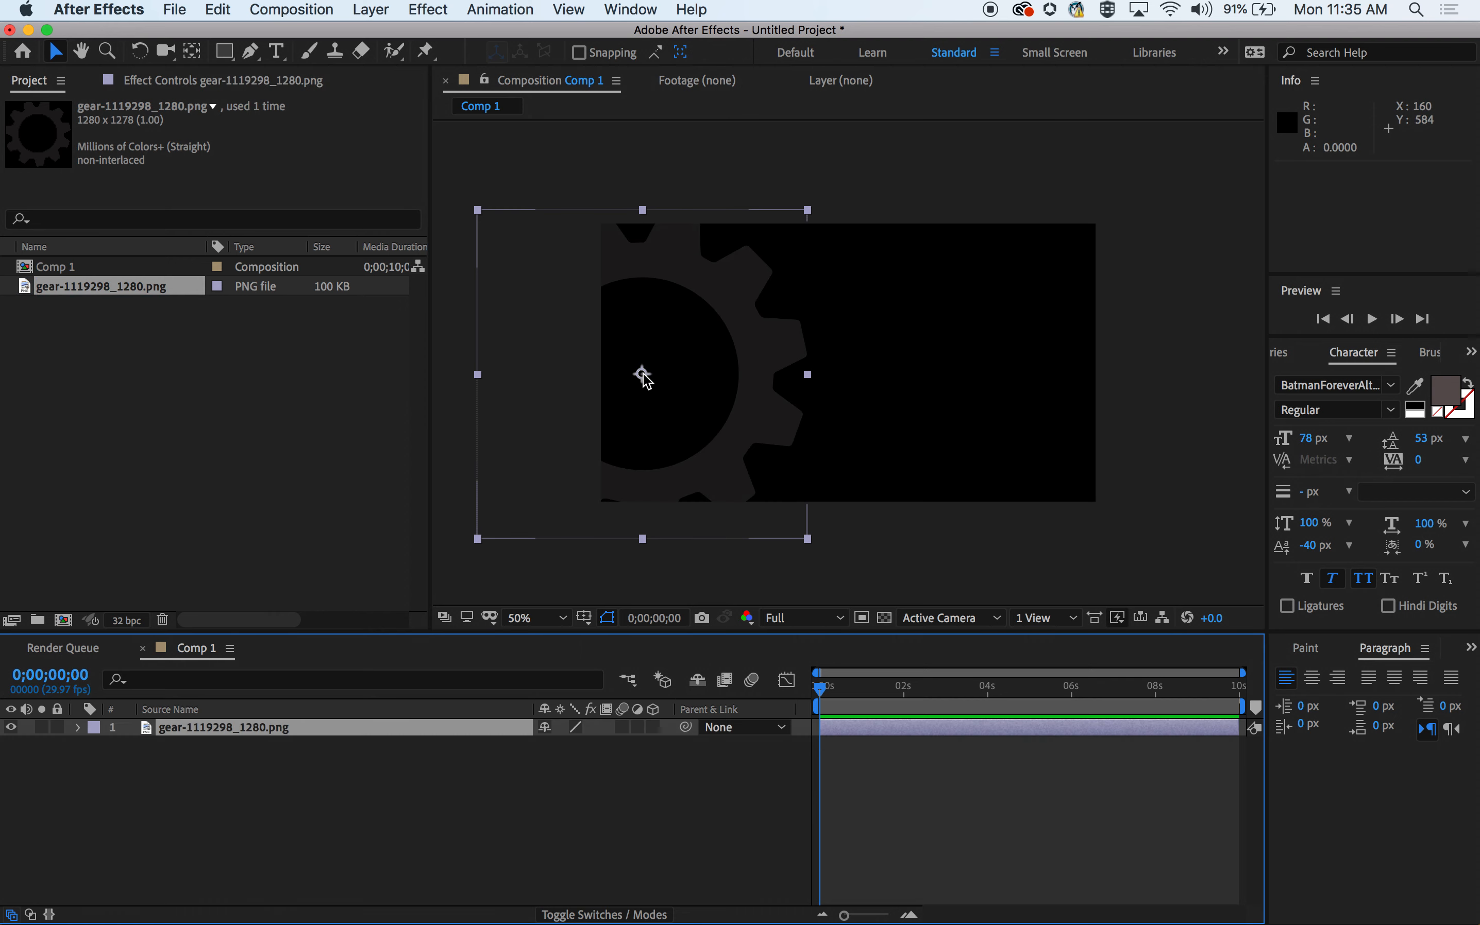
{"action": "key", "text": "Delete"}
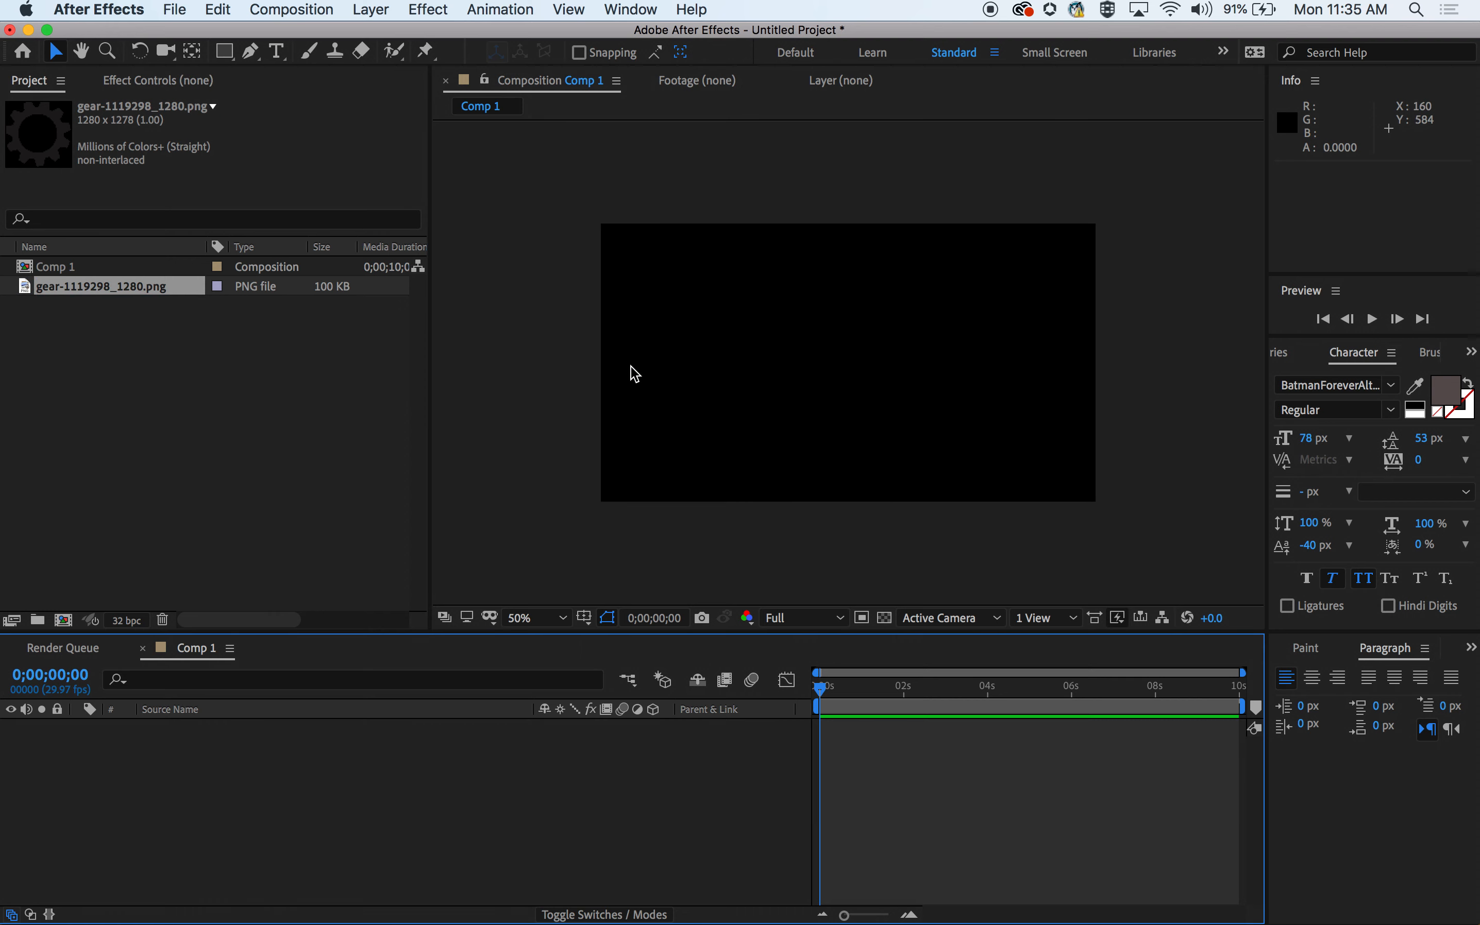
Place the gear image at the composition's centre and scale it to 56%, shown over the transparency grid.
{"action": "left_click", "coordinate": [26, 289]}
{"action": "left_click_drag", "start_coordinate": [25, 291], "coordinate": [847, 369]}
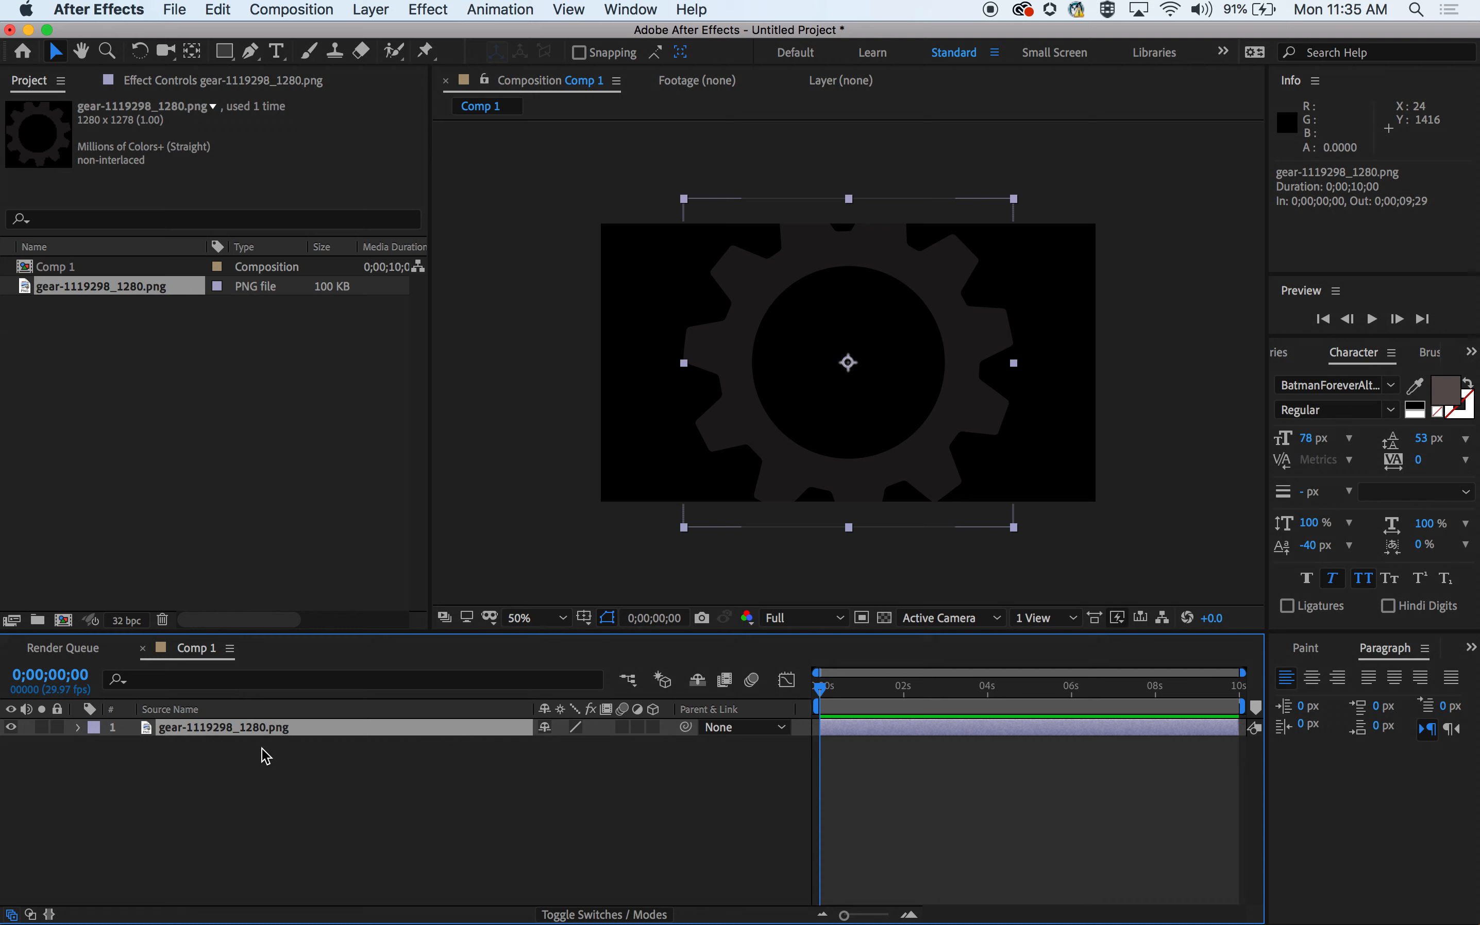
{"action": "key", "text": "s"}
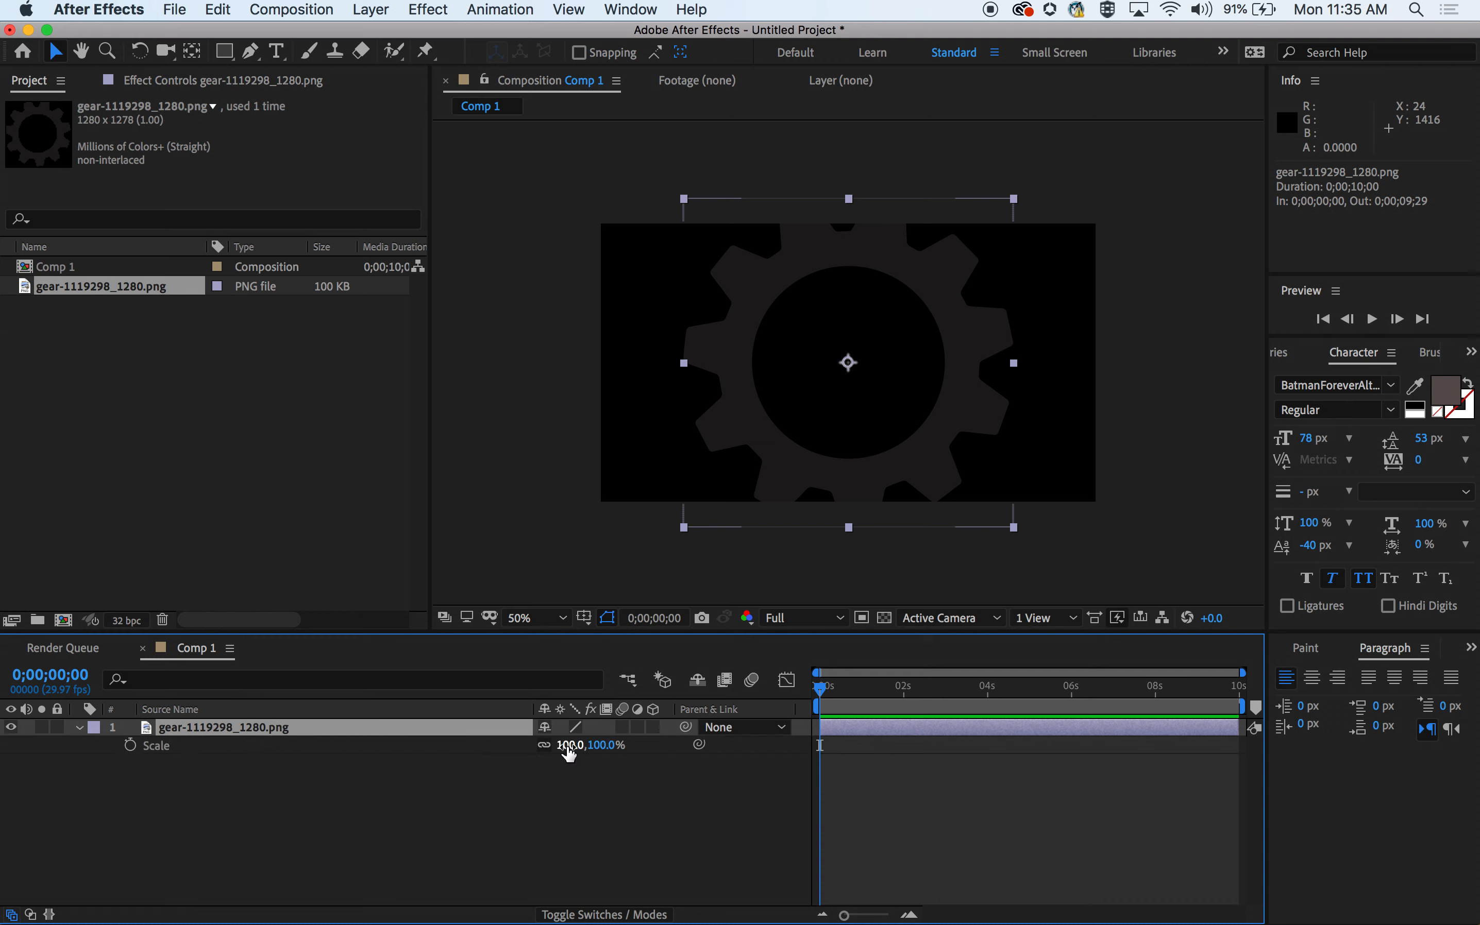
{"action": "left_click_drag", "start_coordinate": [569, 756], "coordinate": [531, 755]}
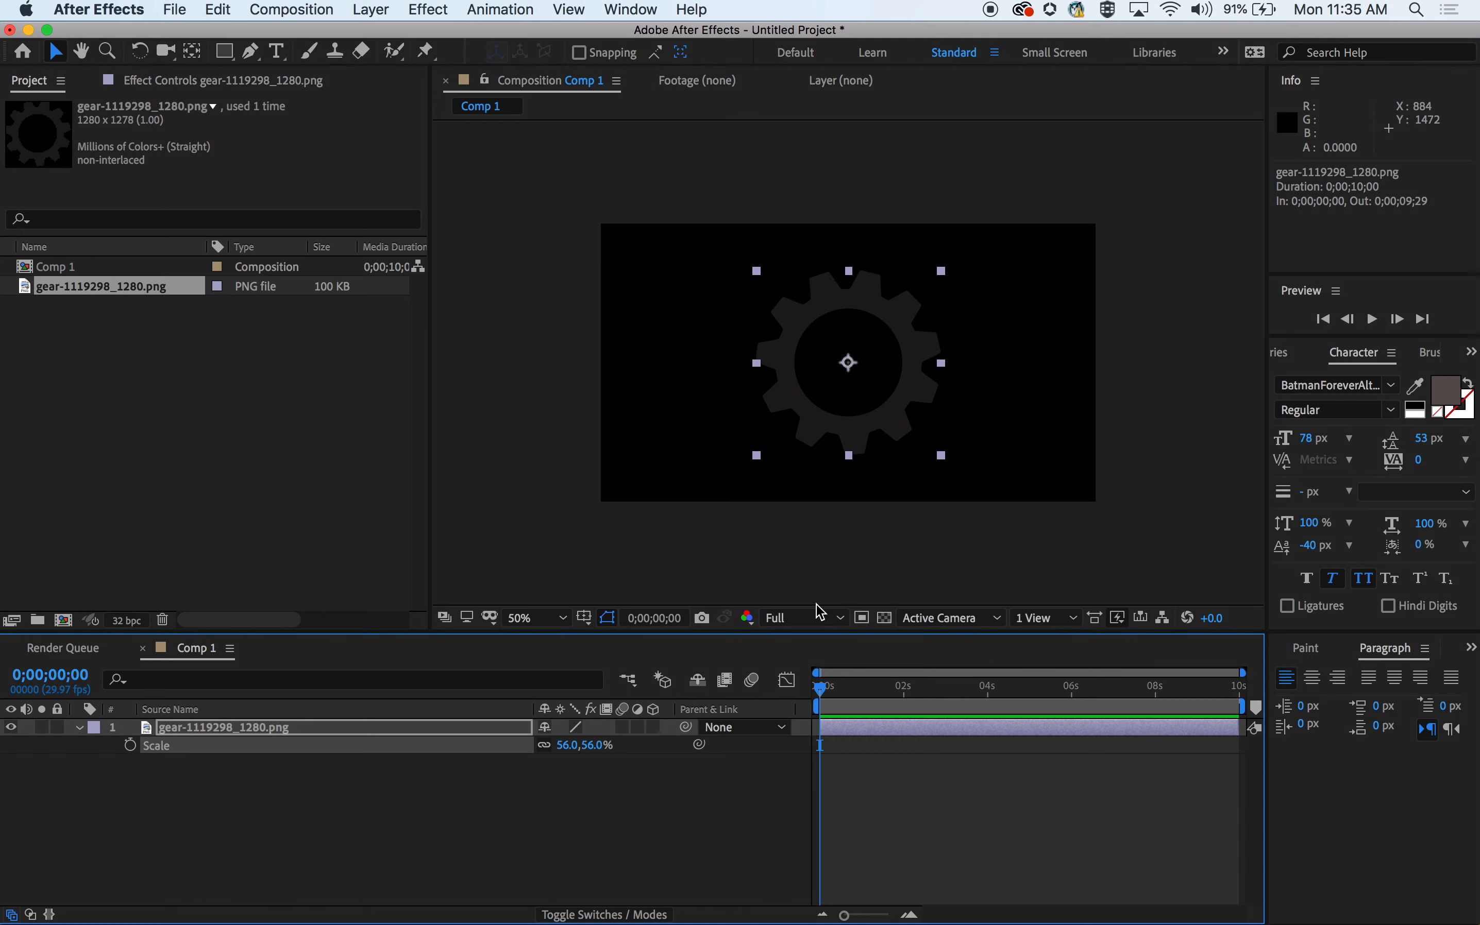
{"action": "left_click", "coordinate": [884, 618]}
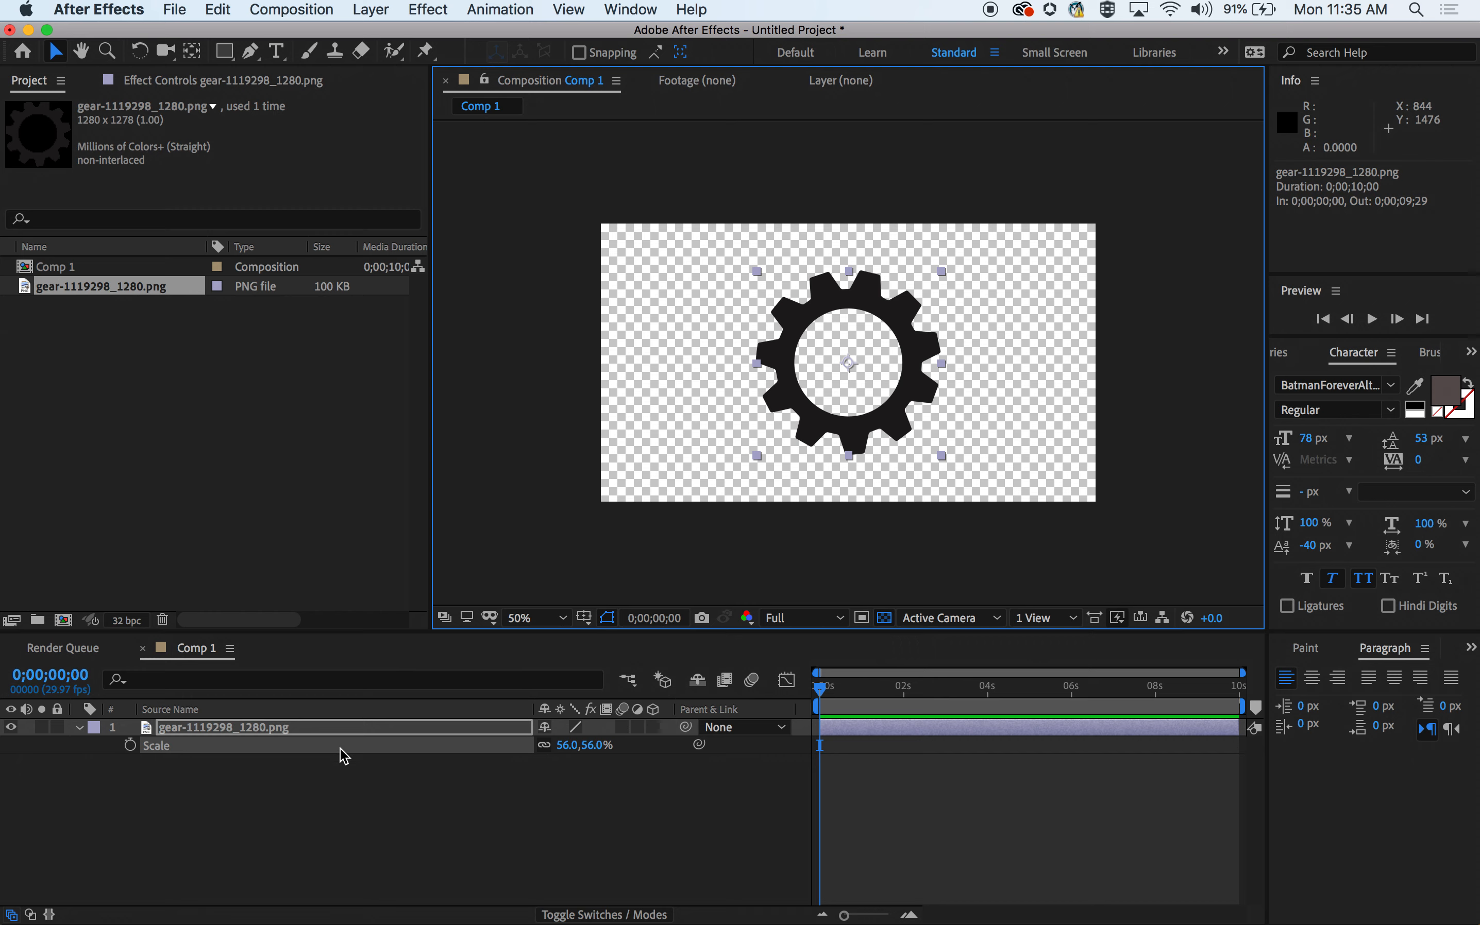
Reveal the gear layer's Rotation property and rotate the gear to 22°.
{"action": "key", "text": "r"}
{"action": "left_click_drag", "start_coordinate": [562, 745], "coordinate": [582, 753]}
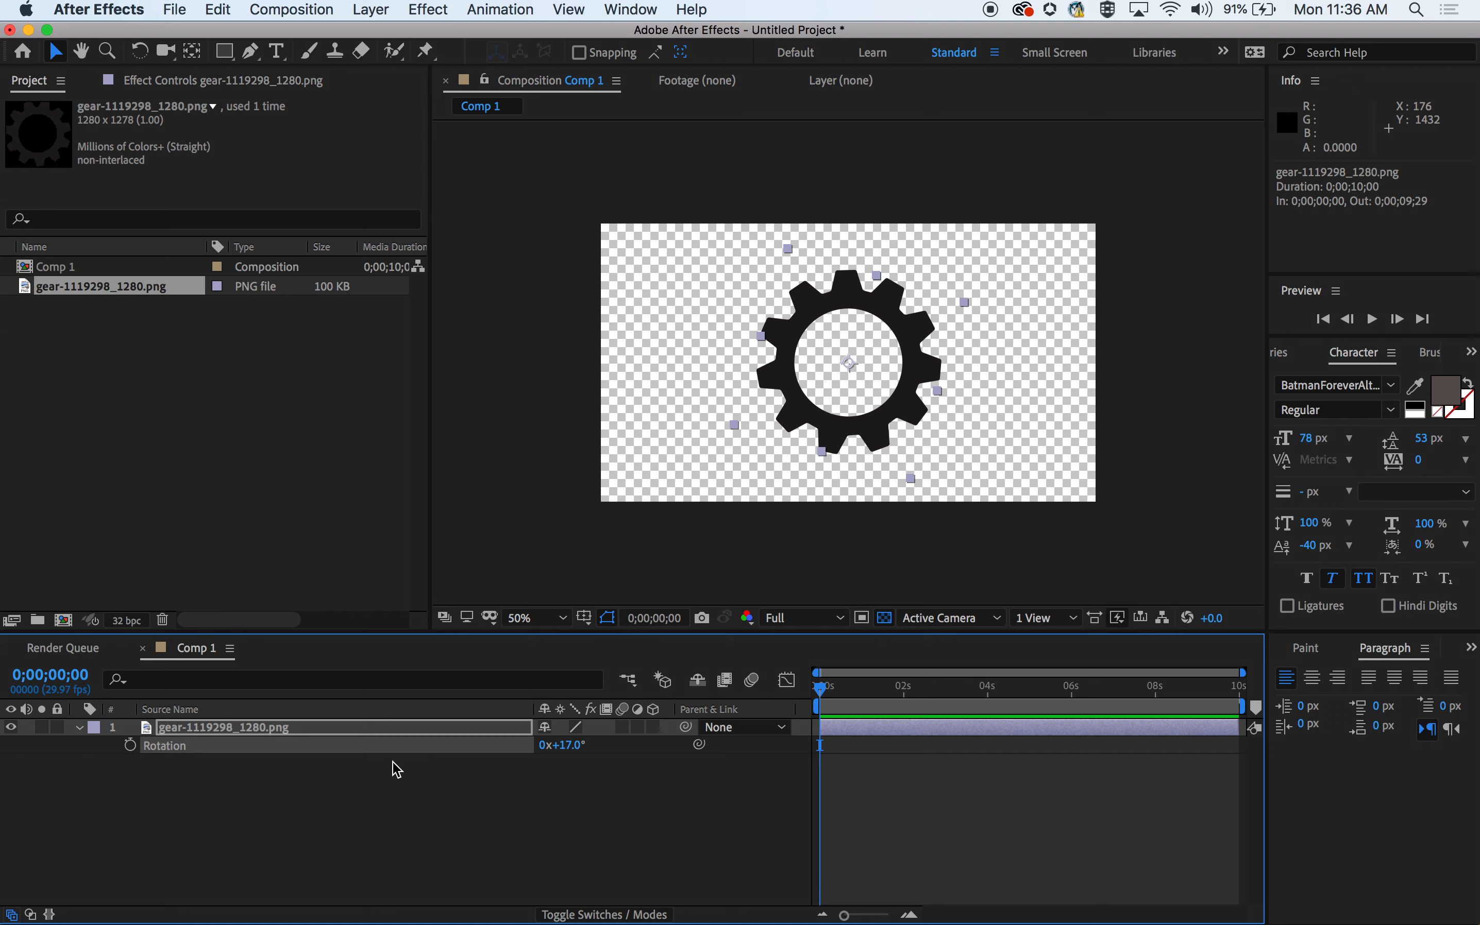
{"action": "left_click_drag", "start_coordinate": [550, 746], "coordinate": [581, 755]}
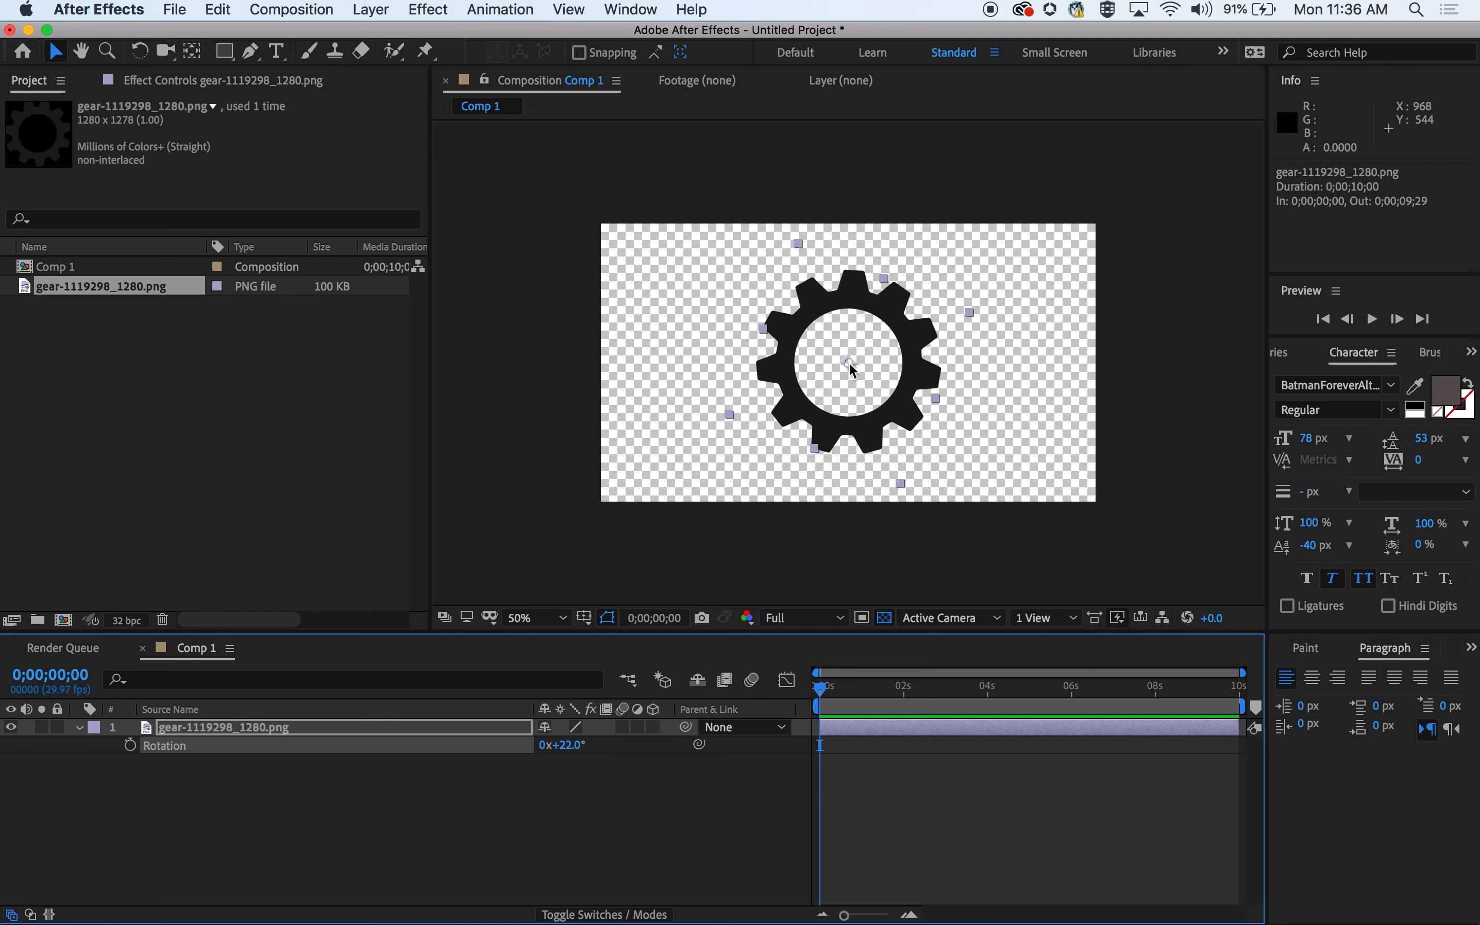
Try rotating the gear around an anchor point moved onto one of its lower teeth, and undo both changes.
{"action": "left_click", "coordinate": [193, 52]}
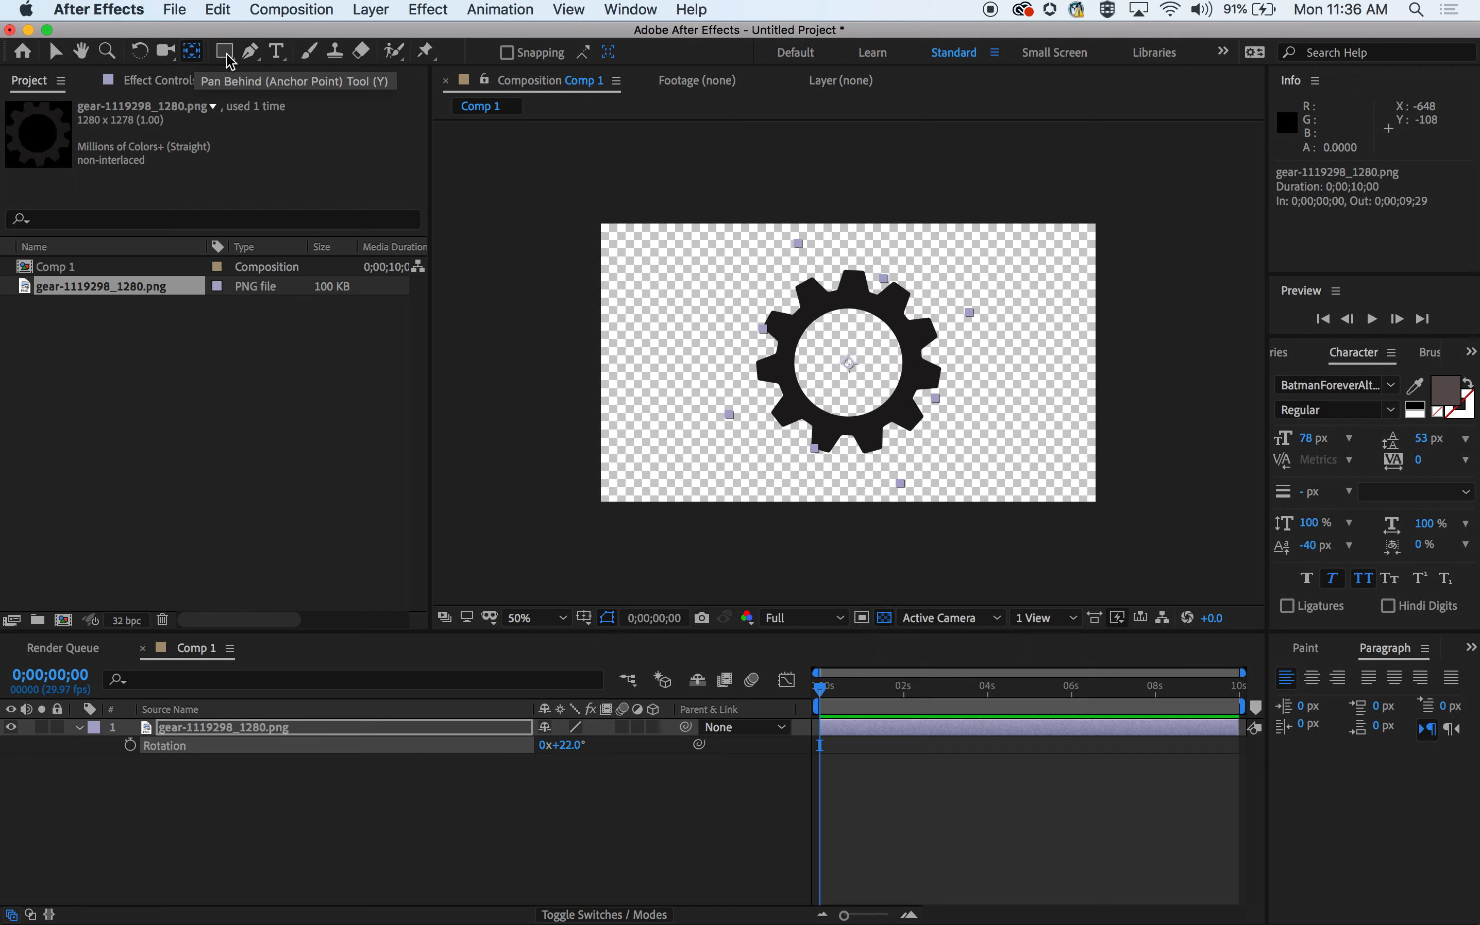
{"action": "left_click_drag", "start_coordinate": [848, 364], "coordinate": [828, 442]}
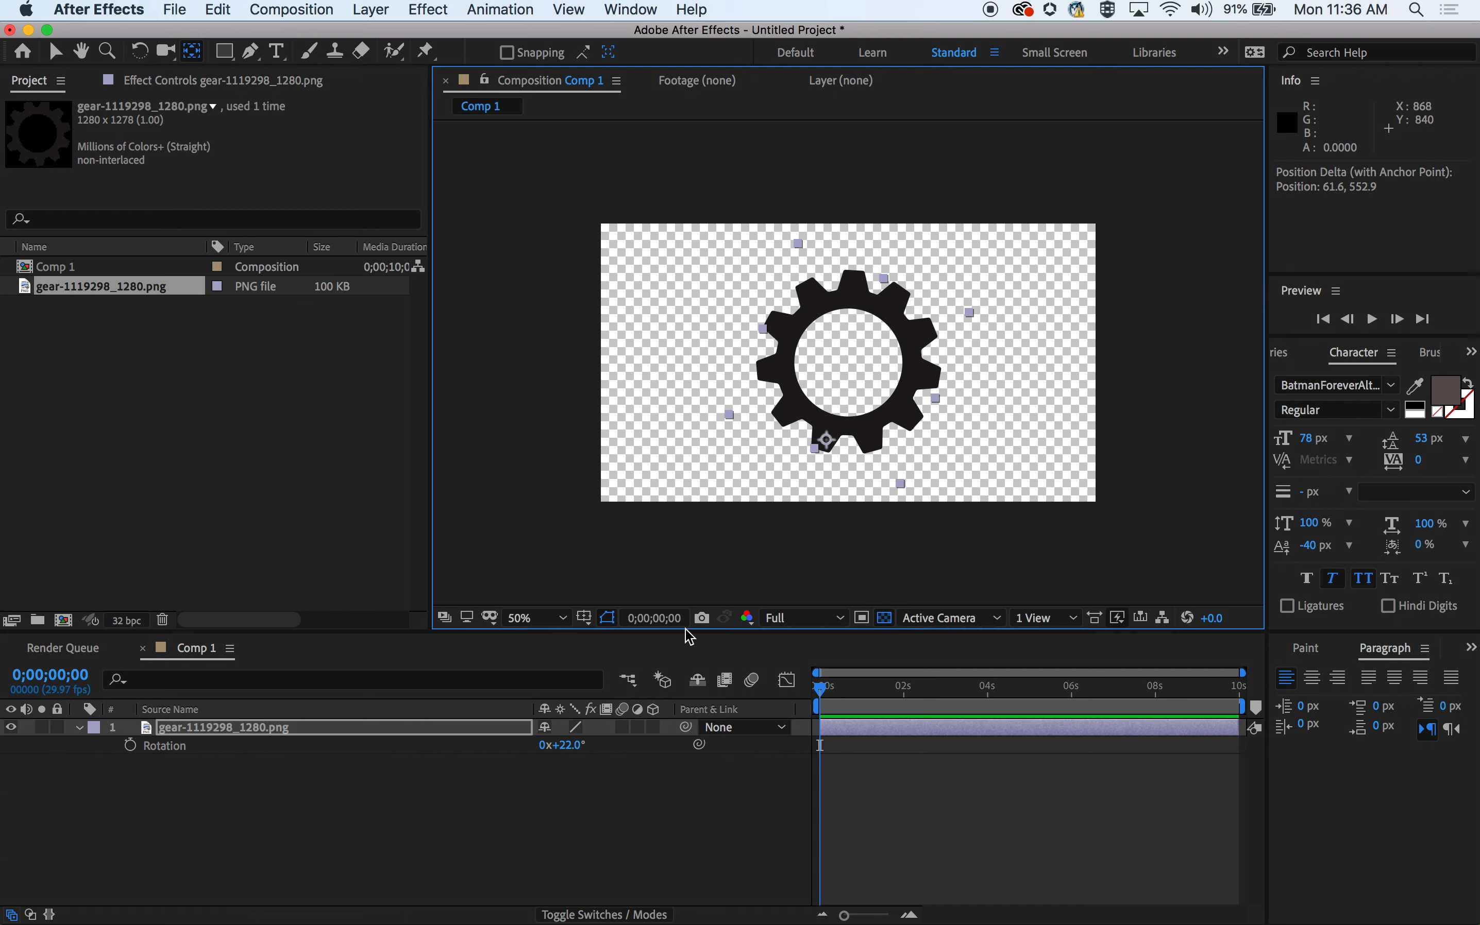
{"action": "left_click_drag", "start_coordinate": [562, 746], "coordinate": [527, 726]}
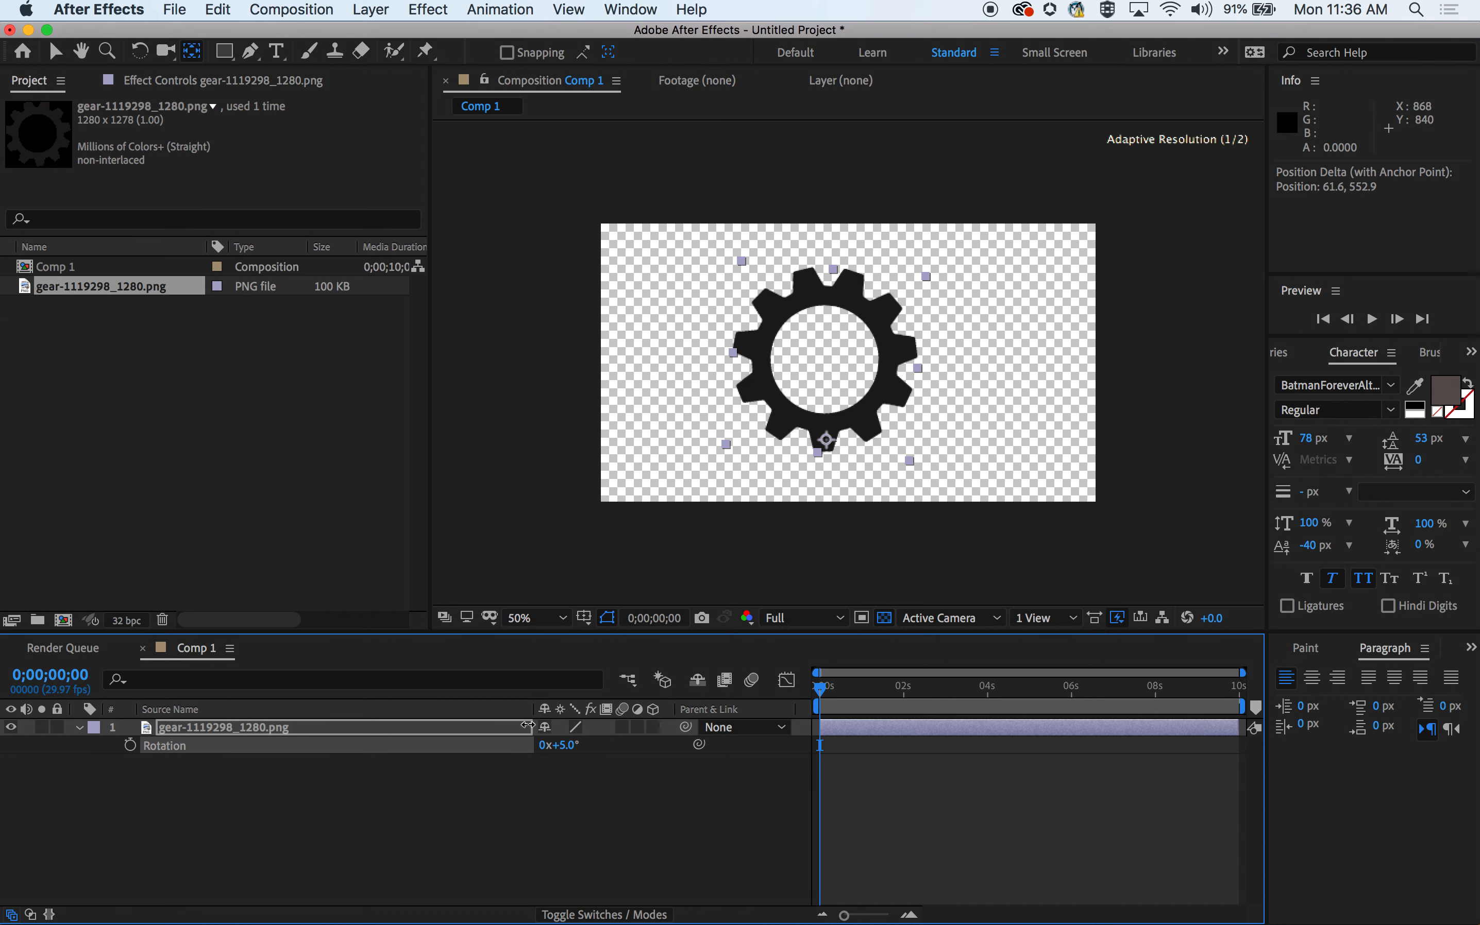
{"action": "key", "text": "super+z"}
{"action": "key", "text": "super+z"}
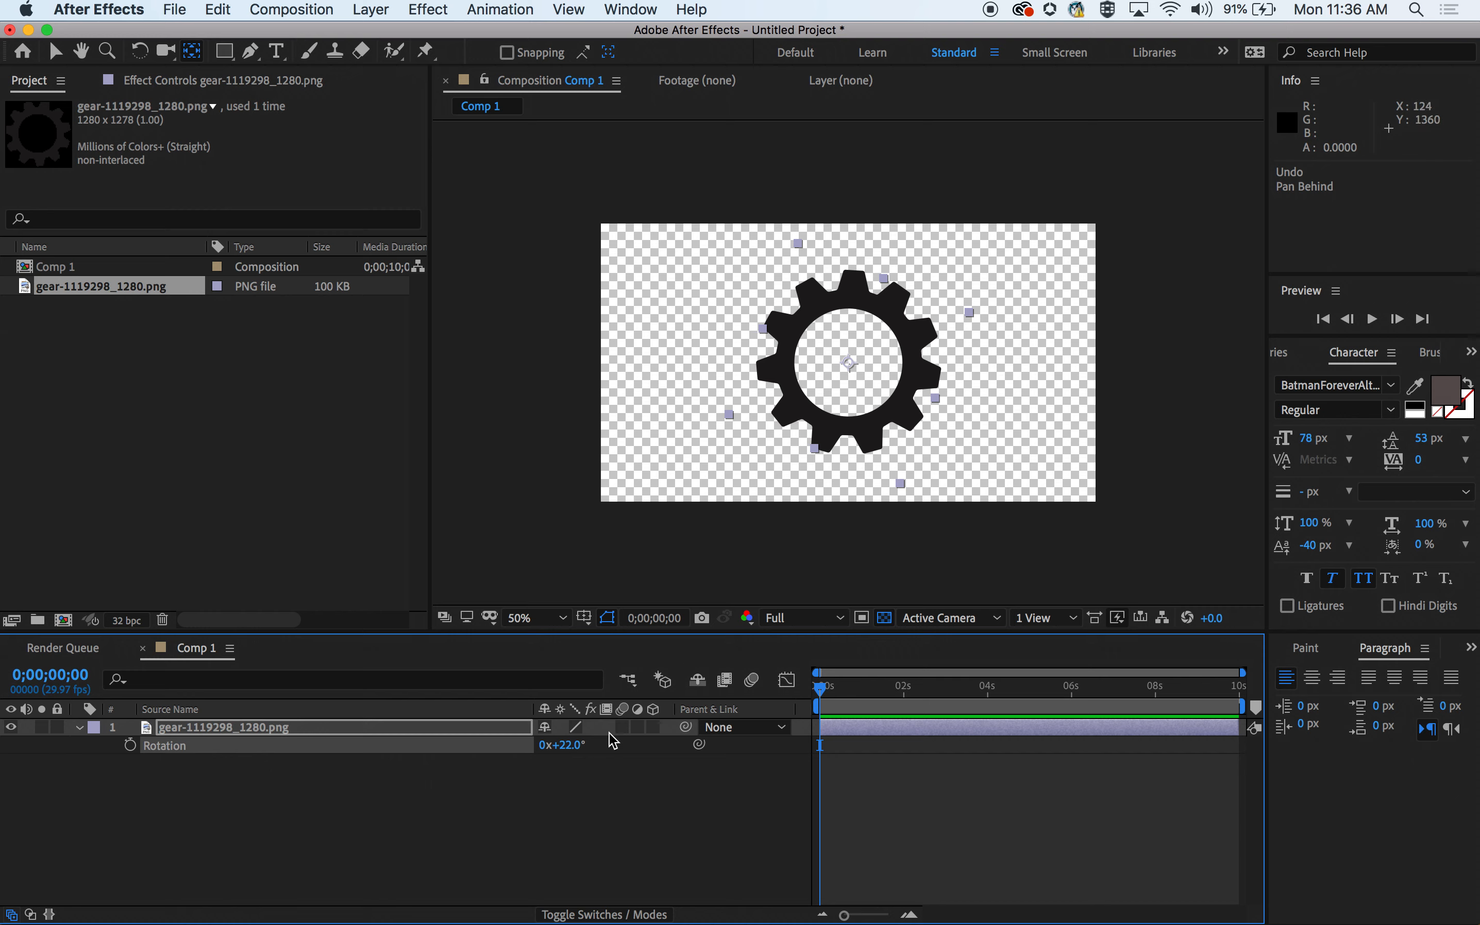
Keyframe the gear's rotation from 22° at 0;00;00;00 to 22x+42° at 0;00;09;29.
{"action": "left_click", "coordinate": [130, 745]}
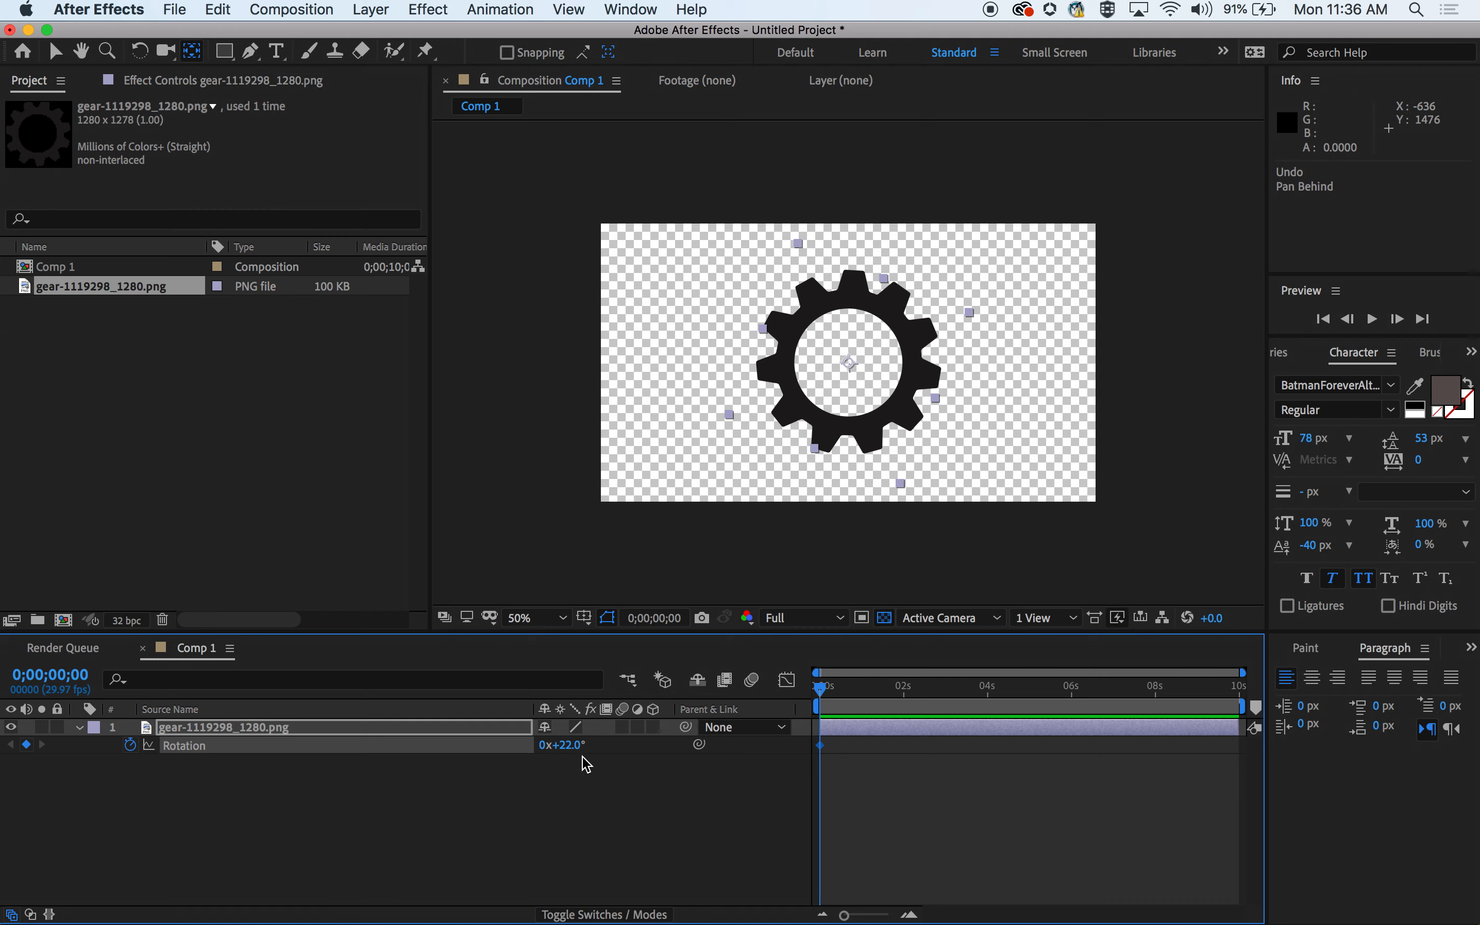
{"action": "left_click_drag", "start_coordinate": [824, 693], "coordinate": [1254, 696]}
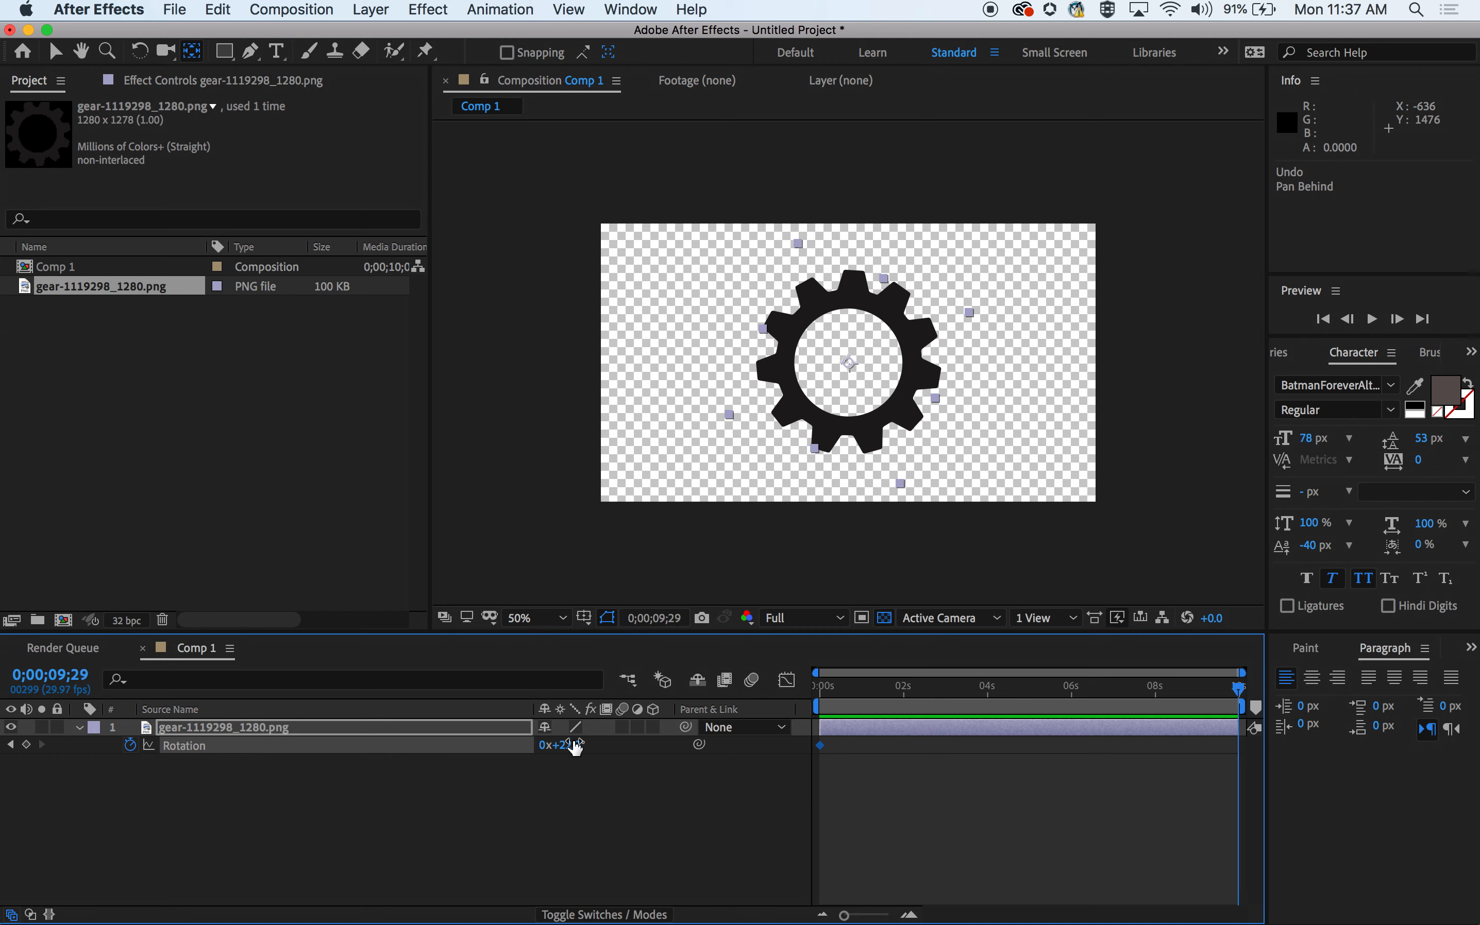
{"action": "left_click_drag", "start_coordinate": [568, 753], "coordinate": [1034, 730]}
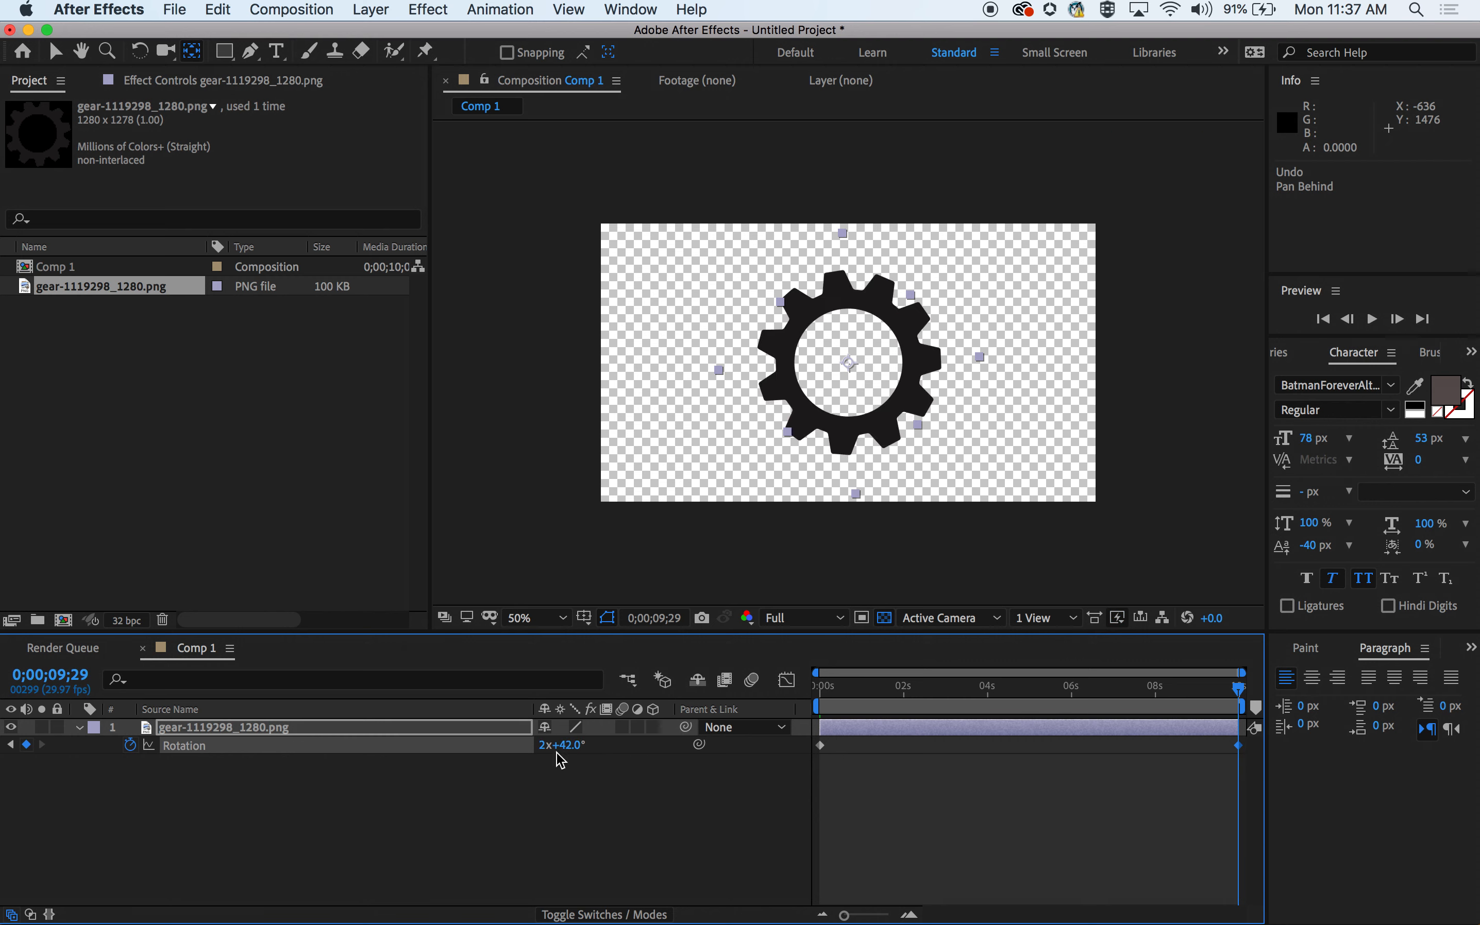
{"action": "left_click_drag", "start_coordinate": [545, 750], "coordinate": [562, 748]}
Preview the gear's rotation animation from the start of the composition.
{"action": "left_click_drag", "start_coordinate": [845, 699], "coordinate": [813, 691]}
{"action": "key", "text": "space"}
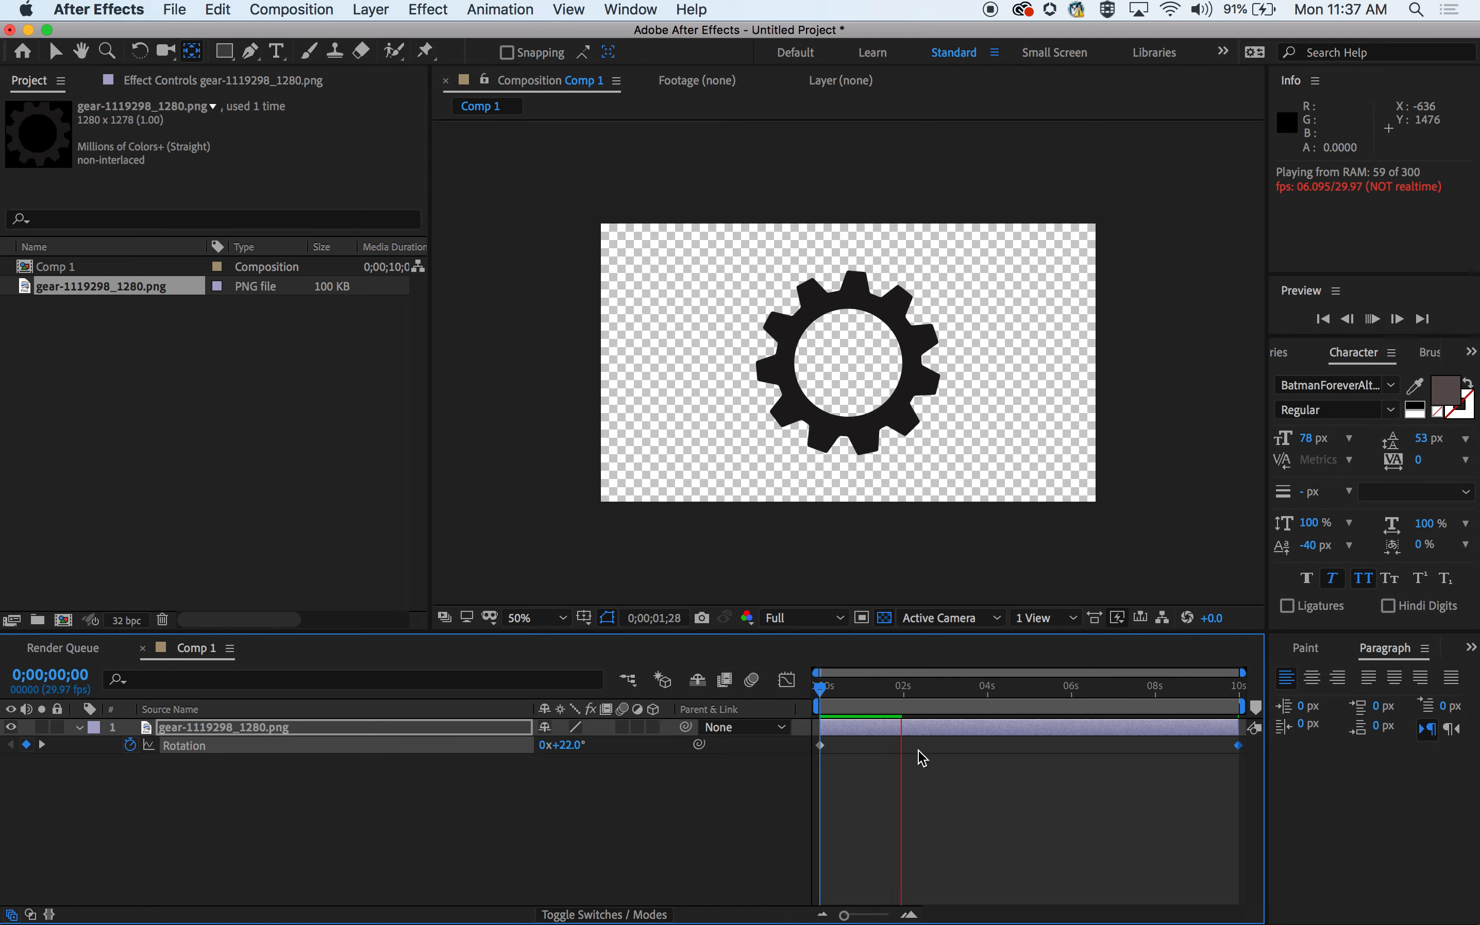
{"action": "left_click", "coordinate": [847, 736]}
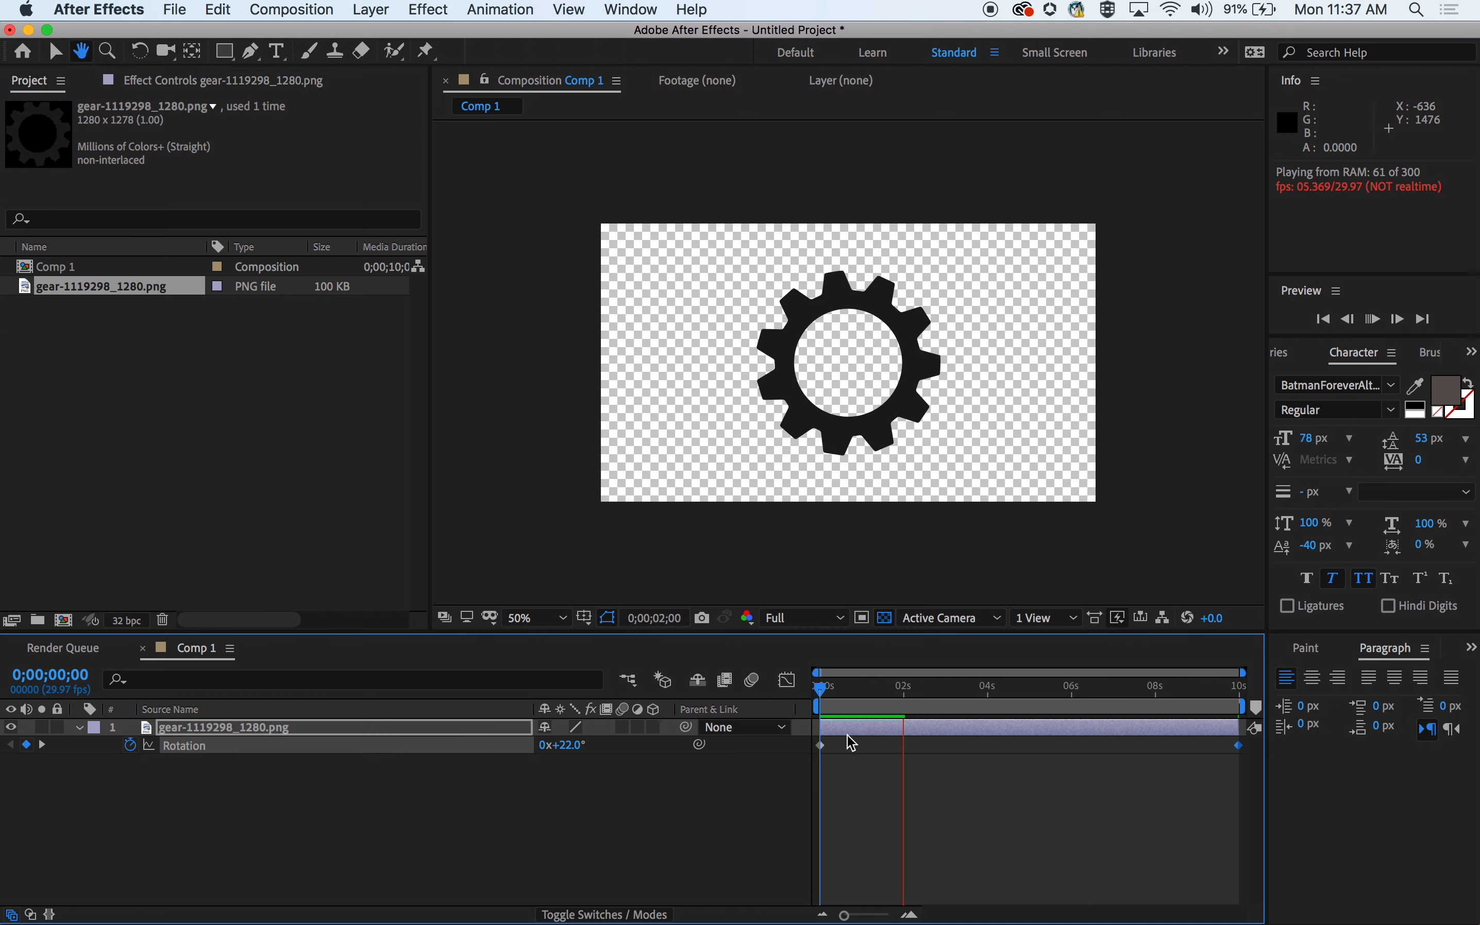
Delete the first and last Rotation keyframes of the gear layer.
{"action": "left_click", "coordinate": [822, 746]}
{"action": "key", "text": "Delete"}
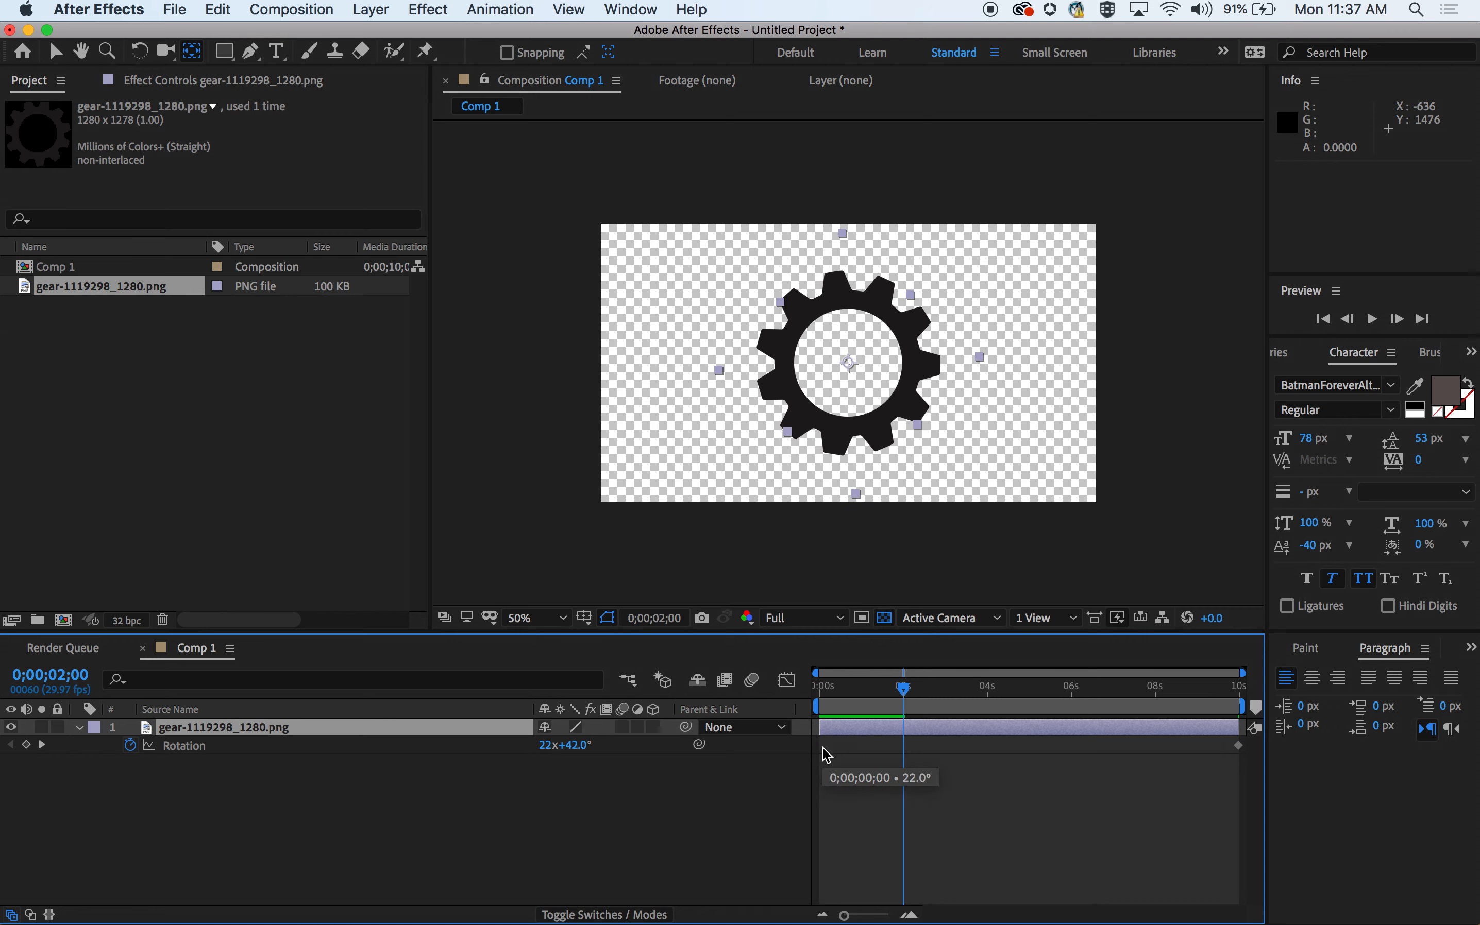
{"action": "left_click", "coordinate": [1241, 749]}
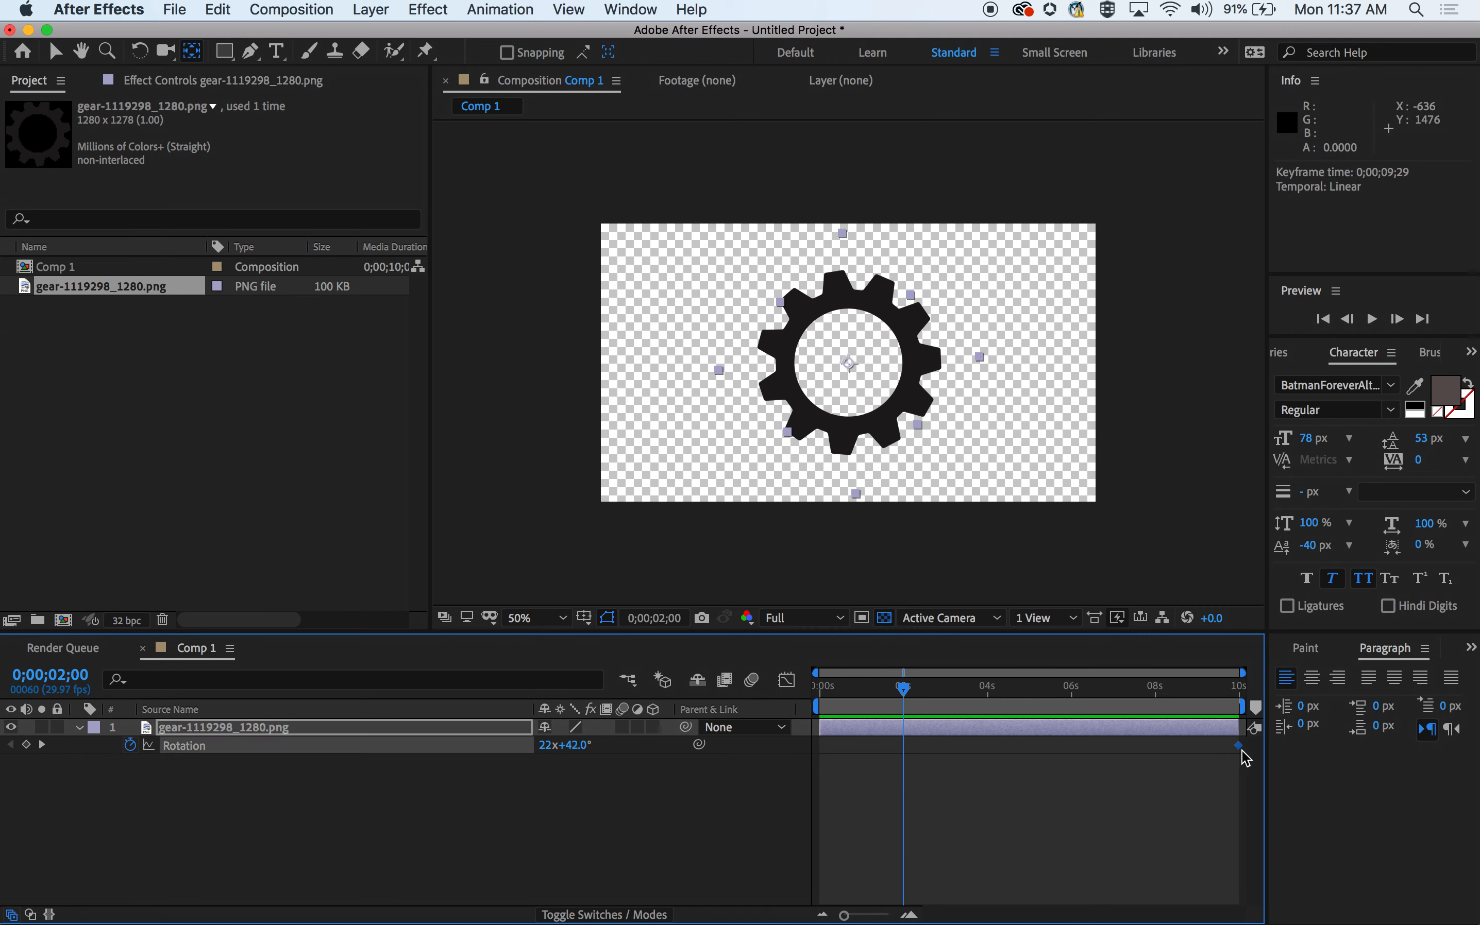
{"action": "key", "text": "Delete"}
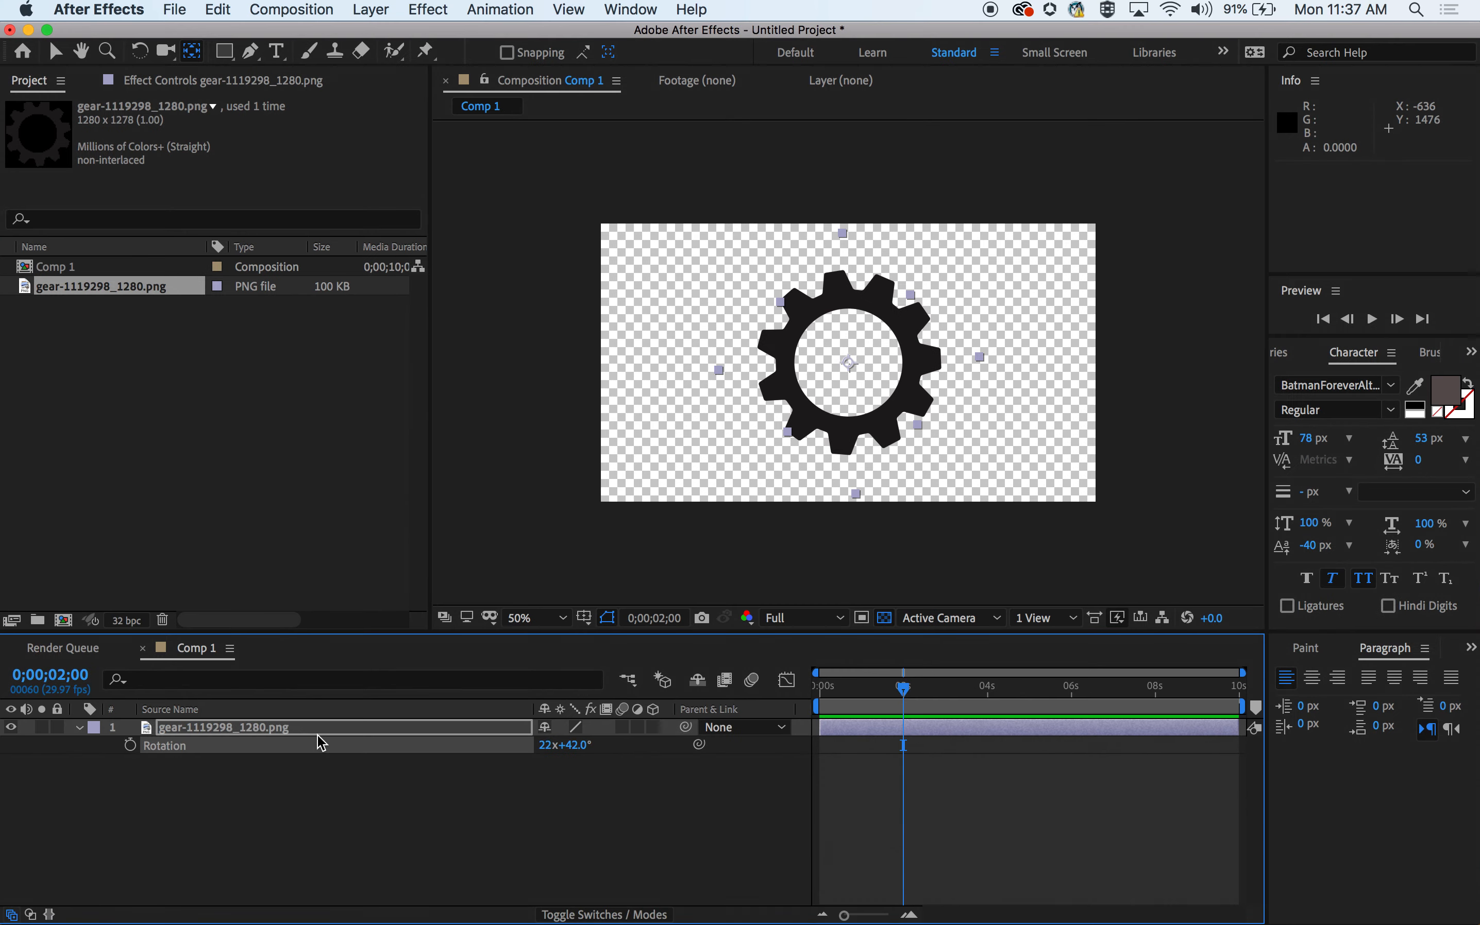
Add the expression time*200 to the gear's Rotation and preview the animation from the start of the composition.
{"action": "left_click_drag", "start_coordinate": [902, 691], "coordinate": [819, 690]}
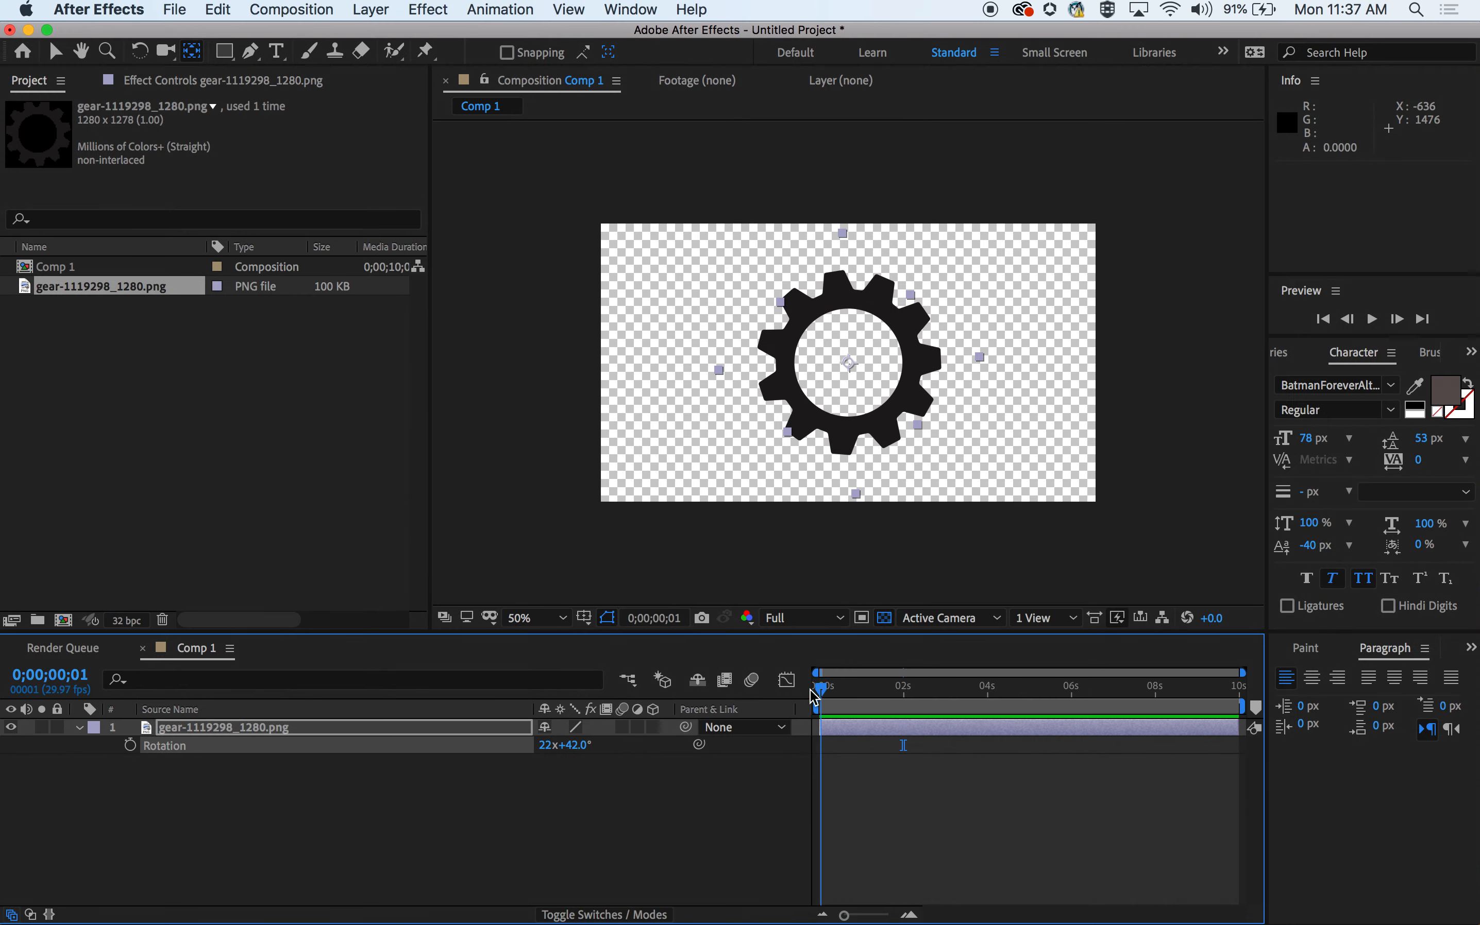
{"action": "left_click", "coordinate": [130, 745], "text": "alt"}
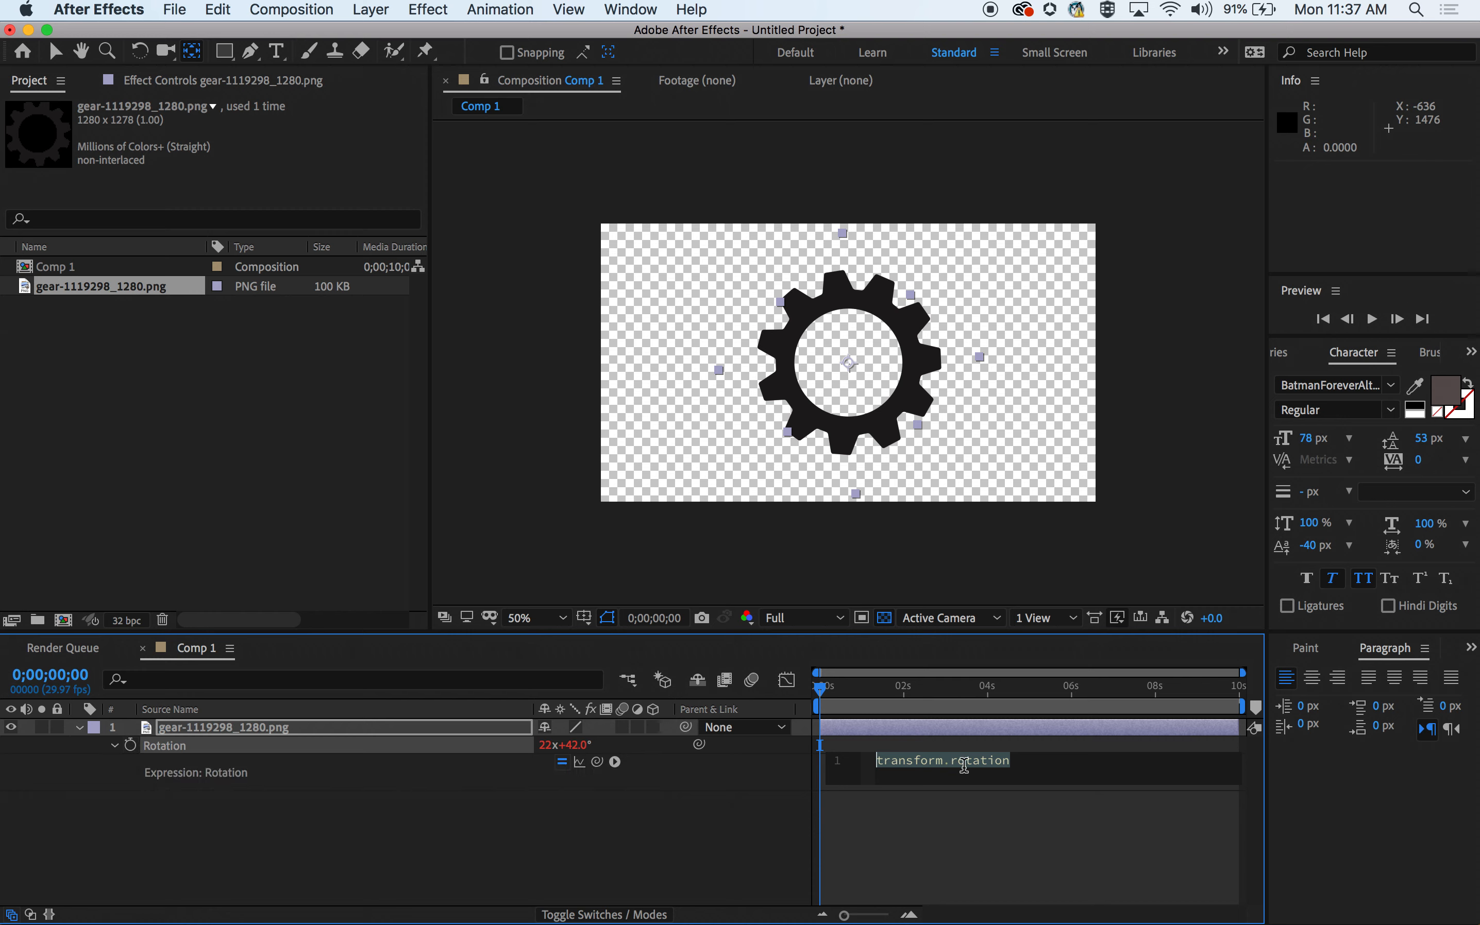
{"action": "type", "text": "time"}
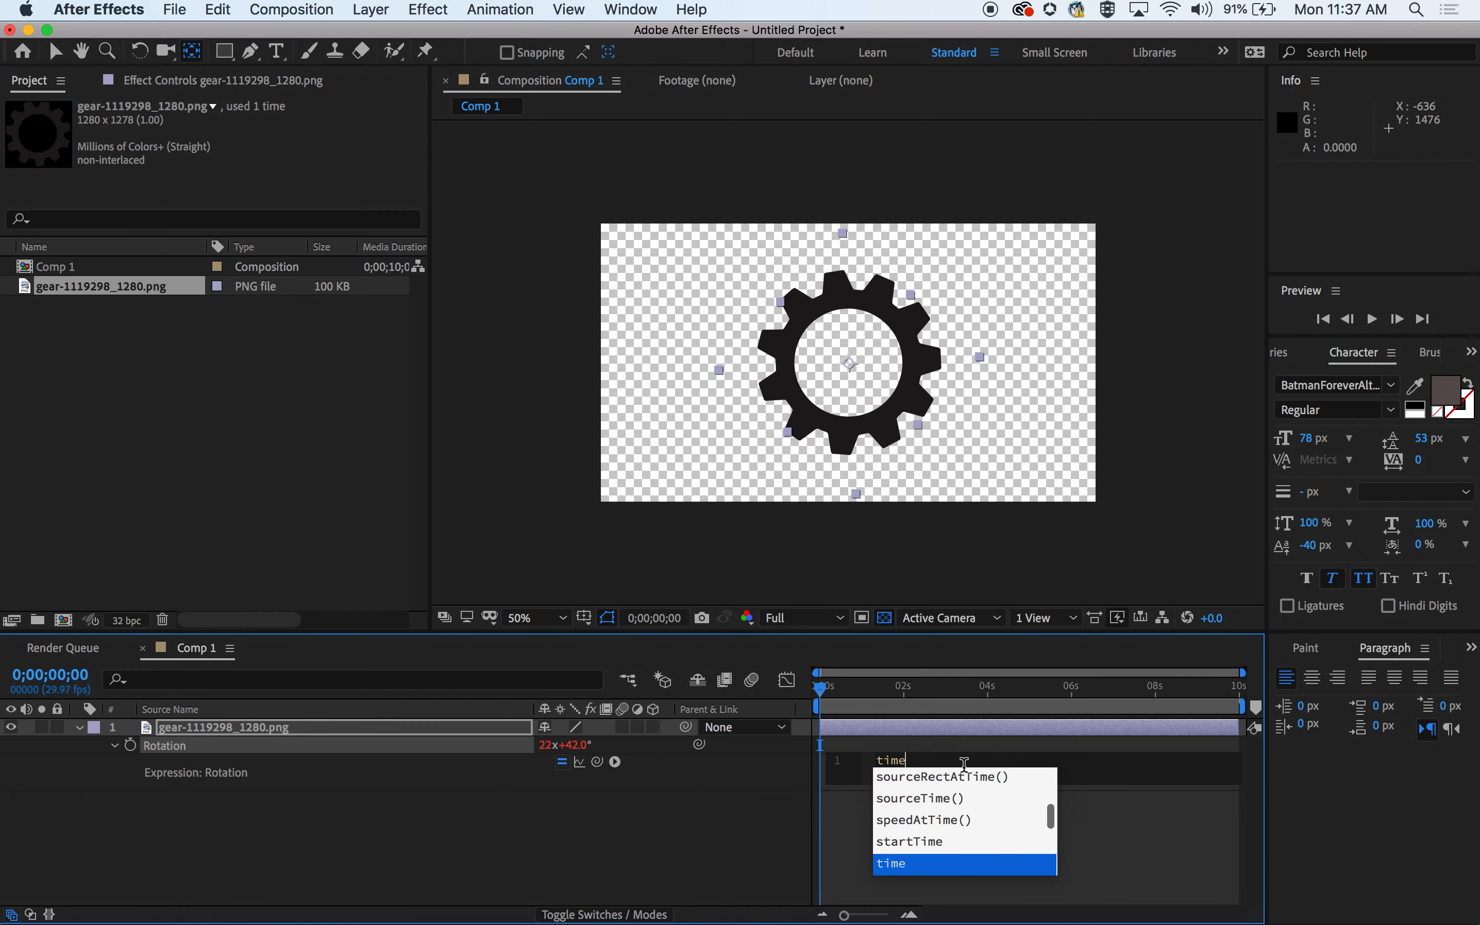
{"action": "type", "text": "*200"}
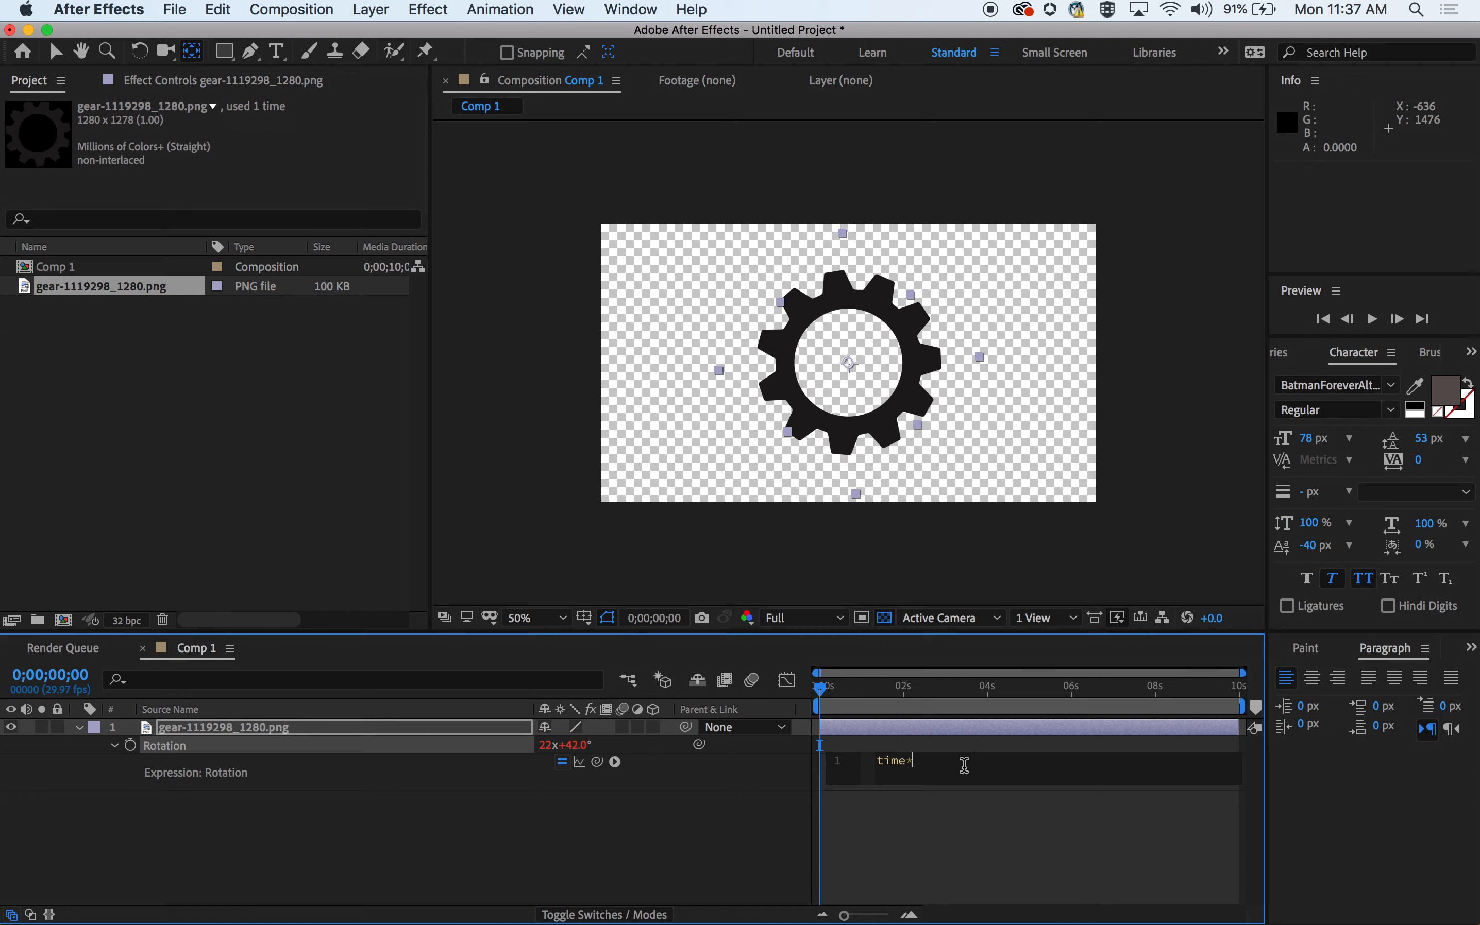
{"action": "left_click", "coordinate": [757, 832]}
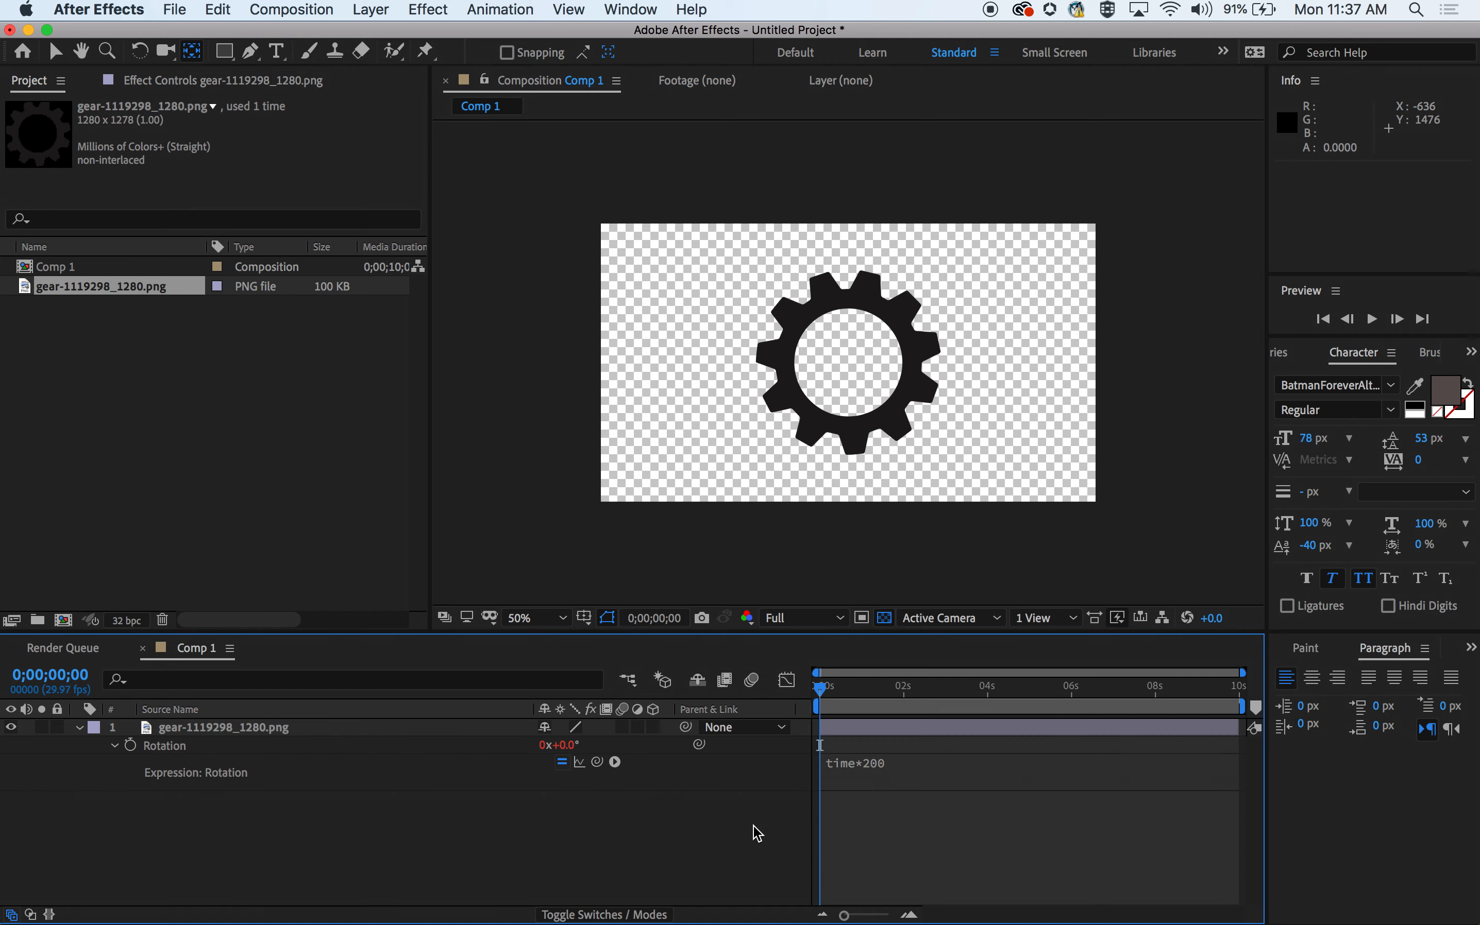
{"action": "key", "text": "space"}
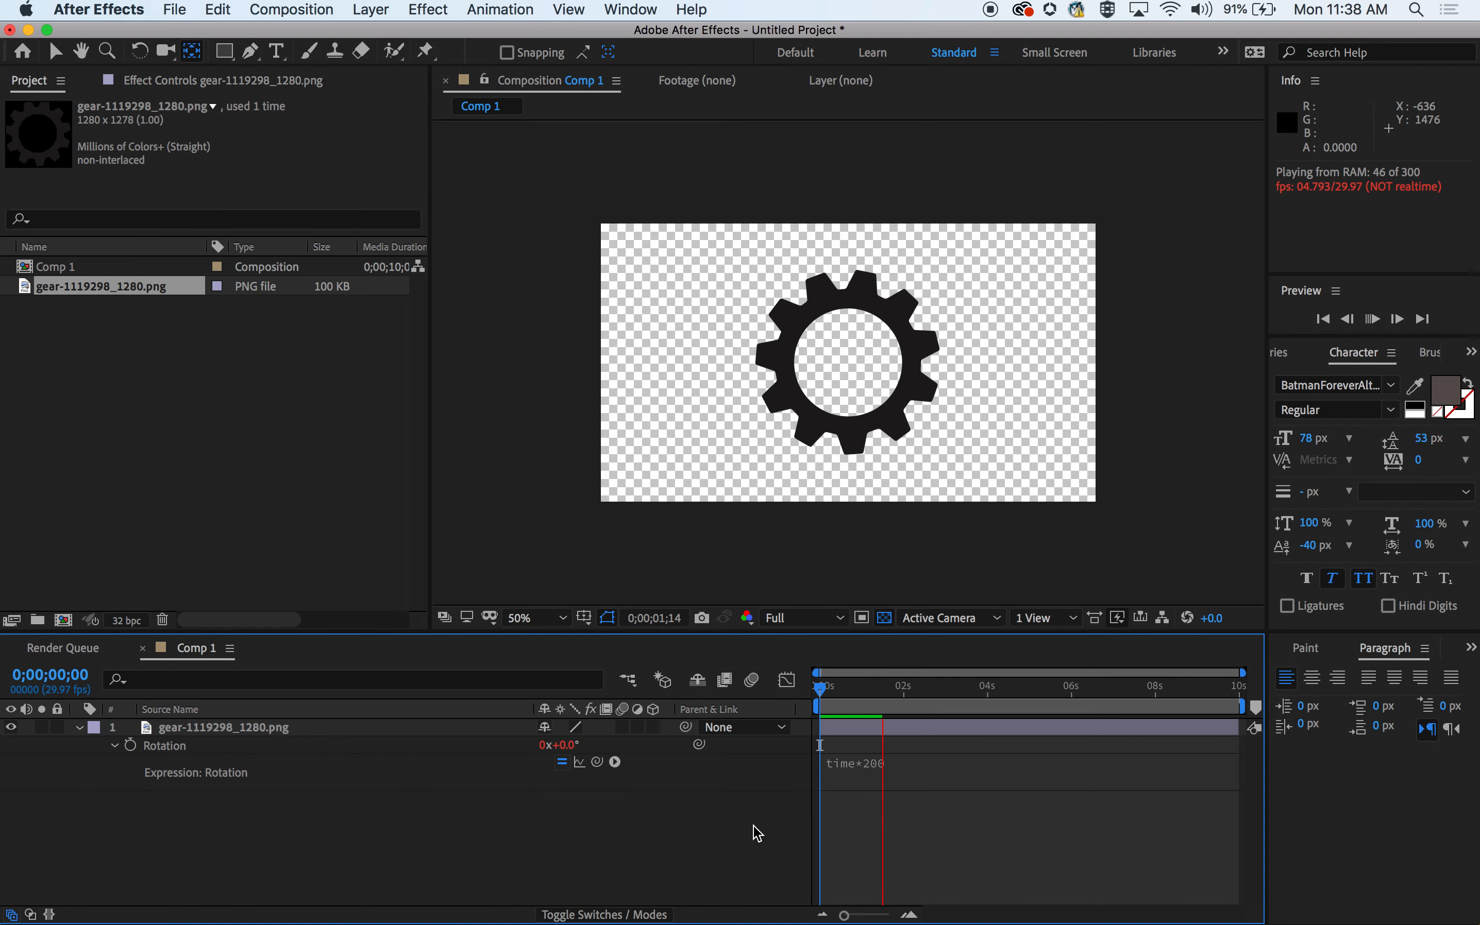
{"action": "key", "text": "space"}
Duplicate the gear layer and move the copy beside the original's left edge, at position 300, 436.
{"action": "left_click", "coordinate": [300, 729]}
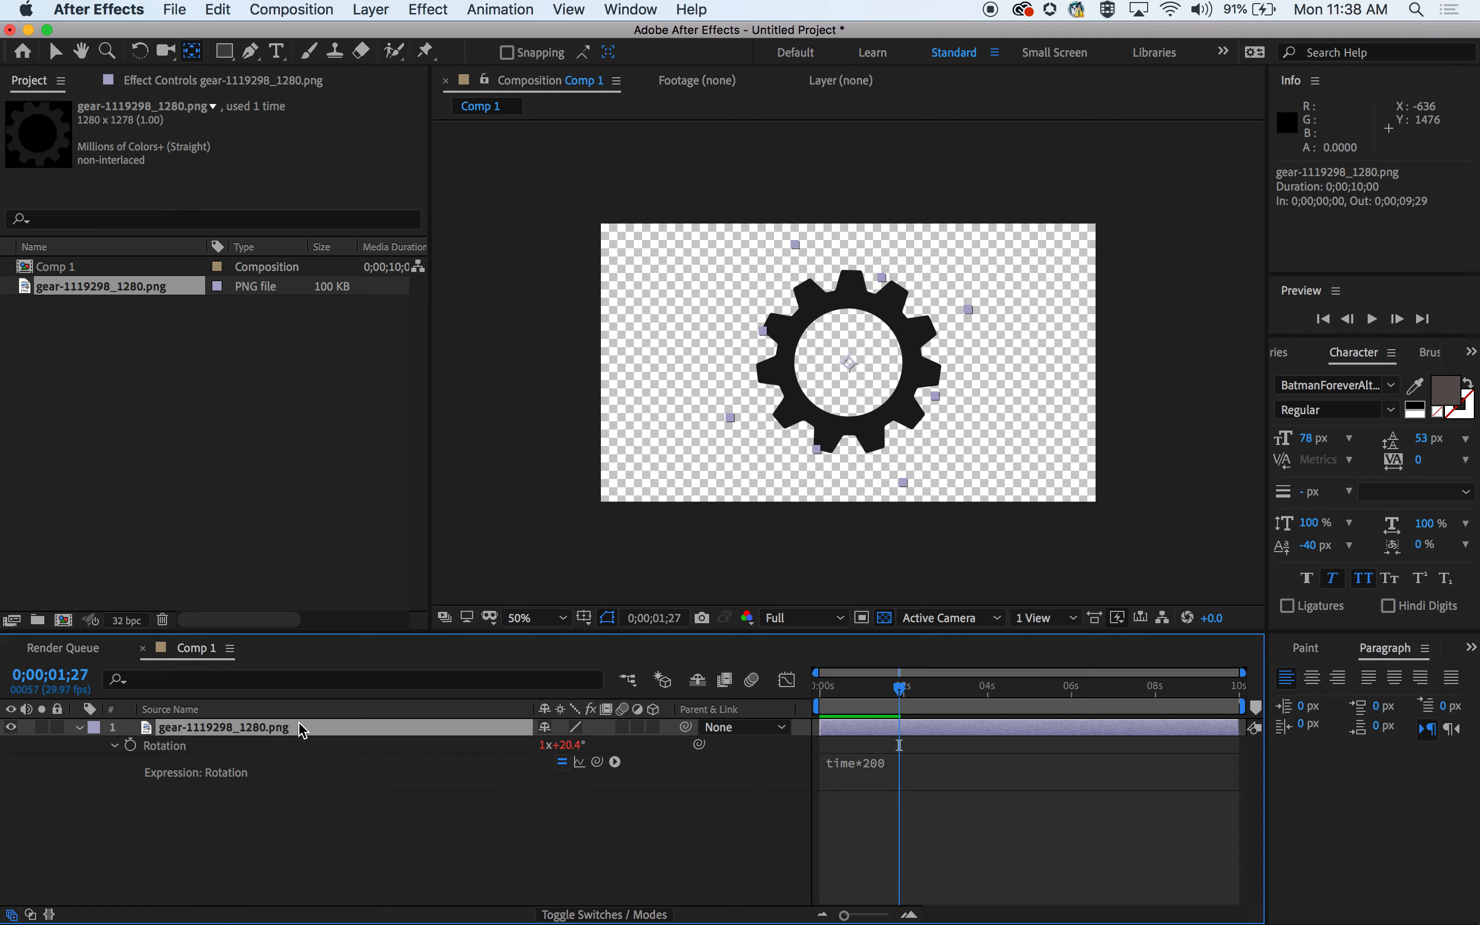
{"action": "key", "text": "super+d"}
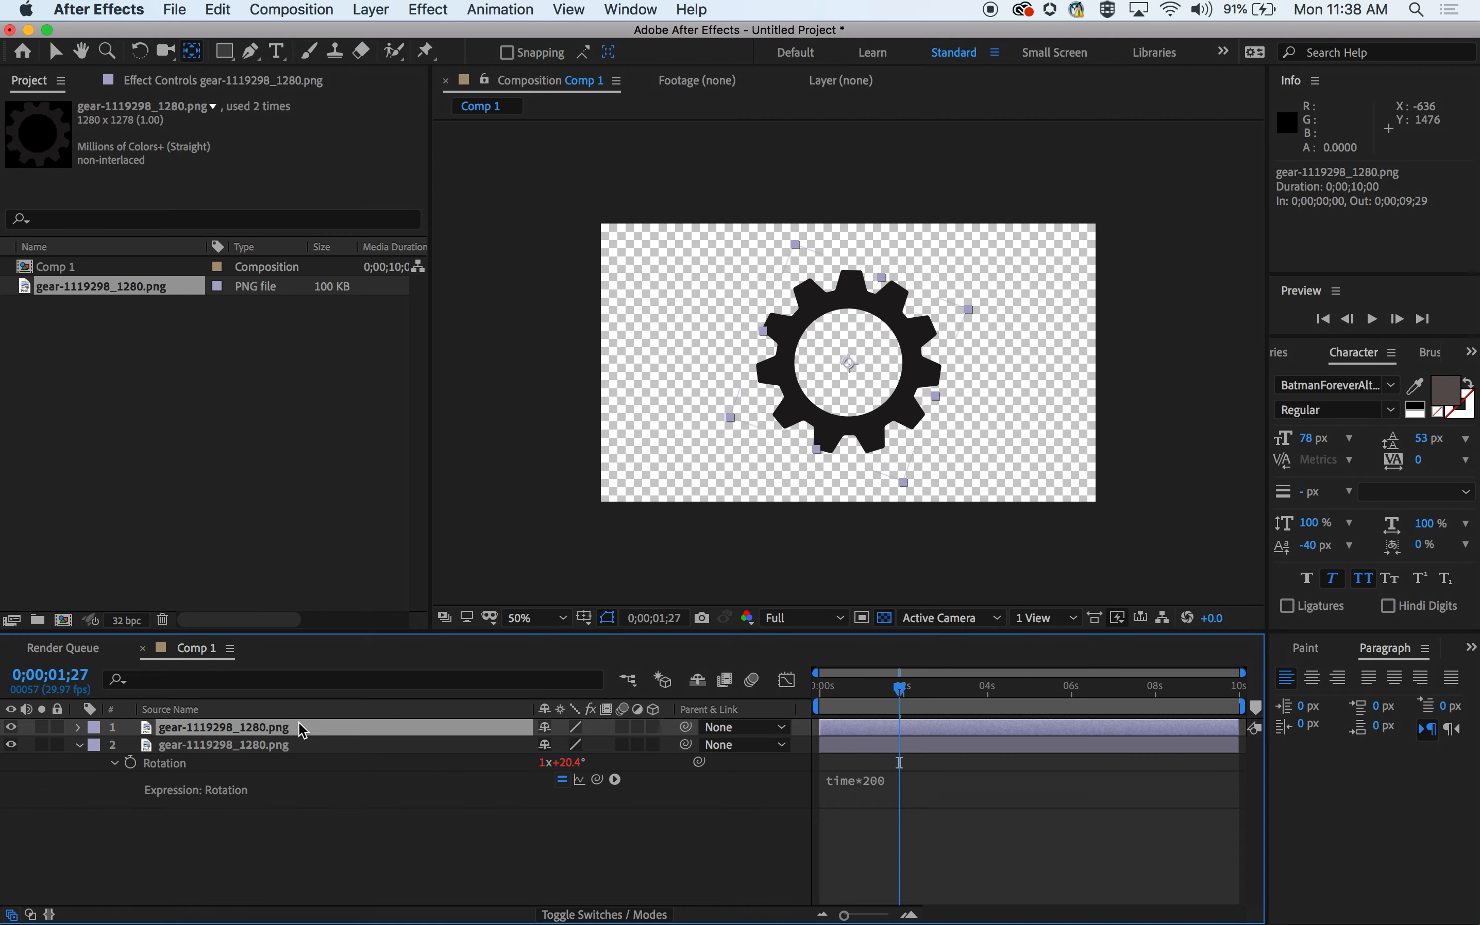
{"action": "left_click", "coordinate": [218, 10]}
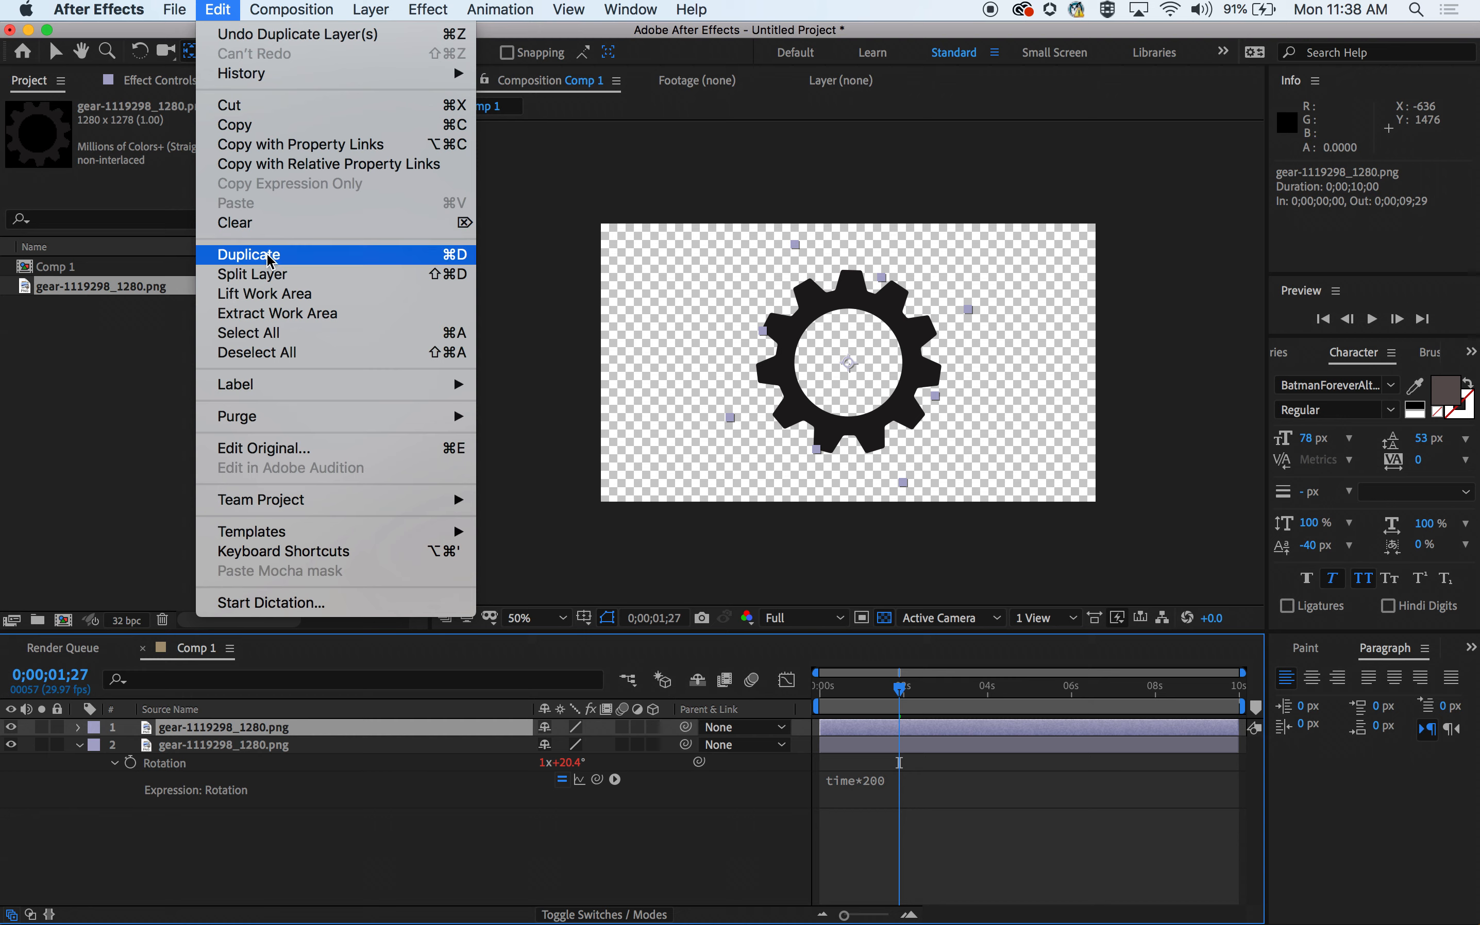
{"action": "left_click", "coordinate": [222, 9]}
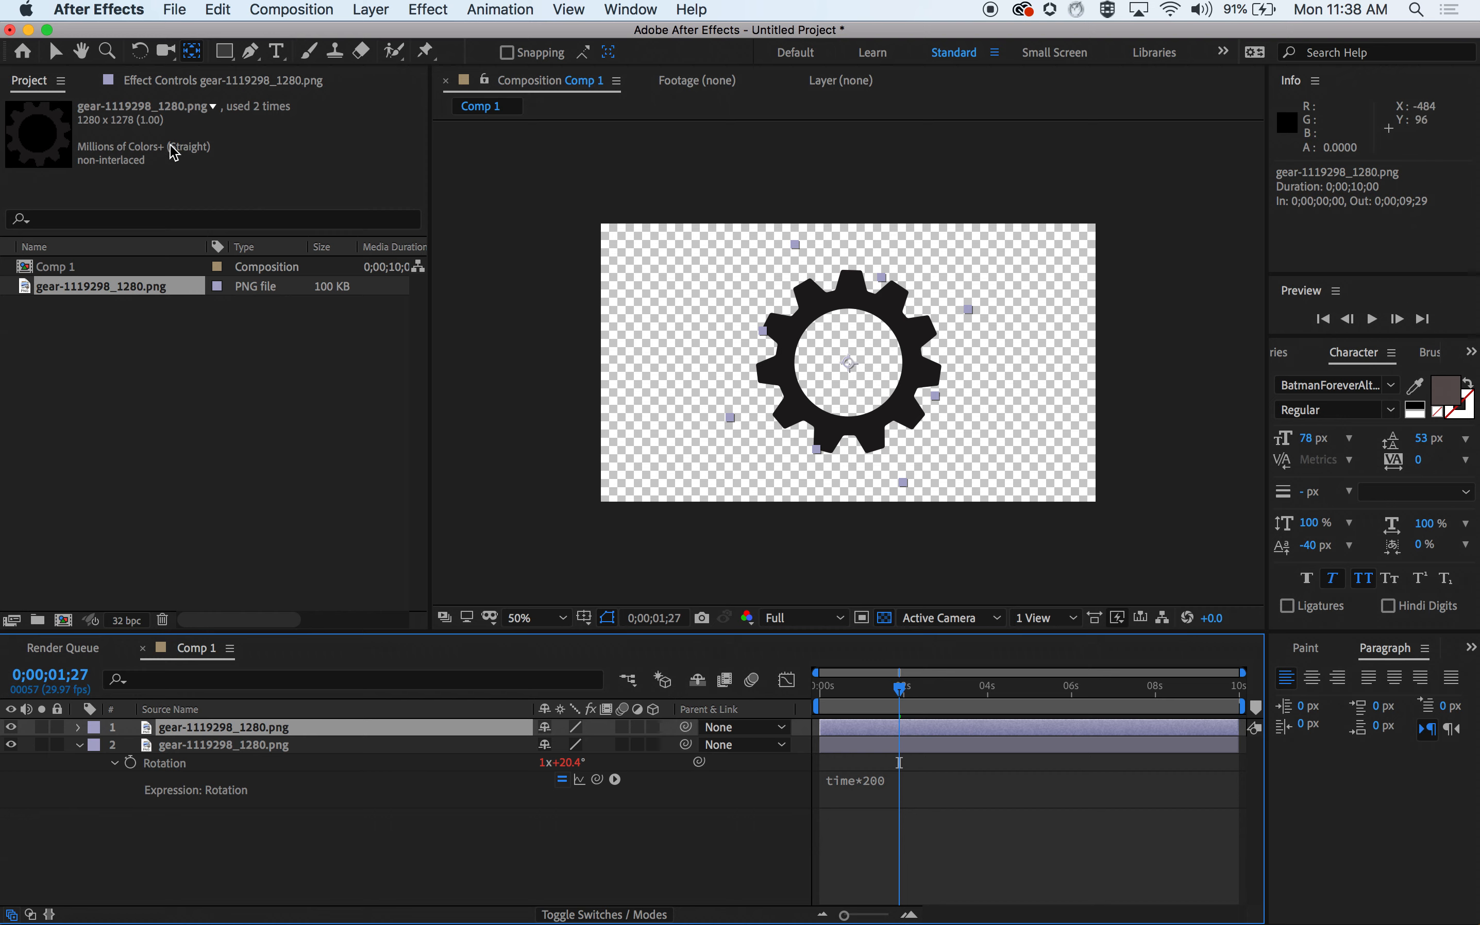
{"action": "left_click", "coordinate": [55, 51]}
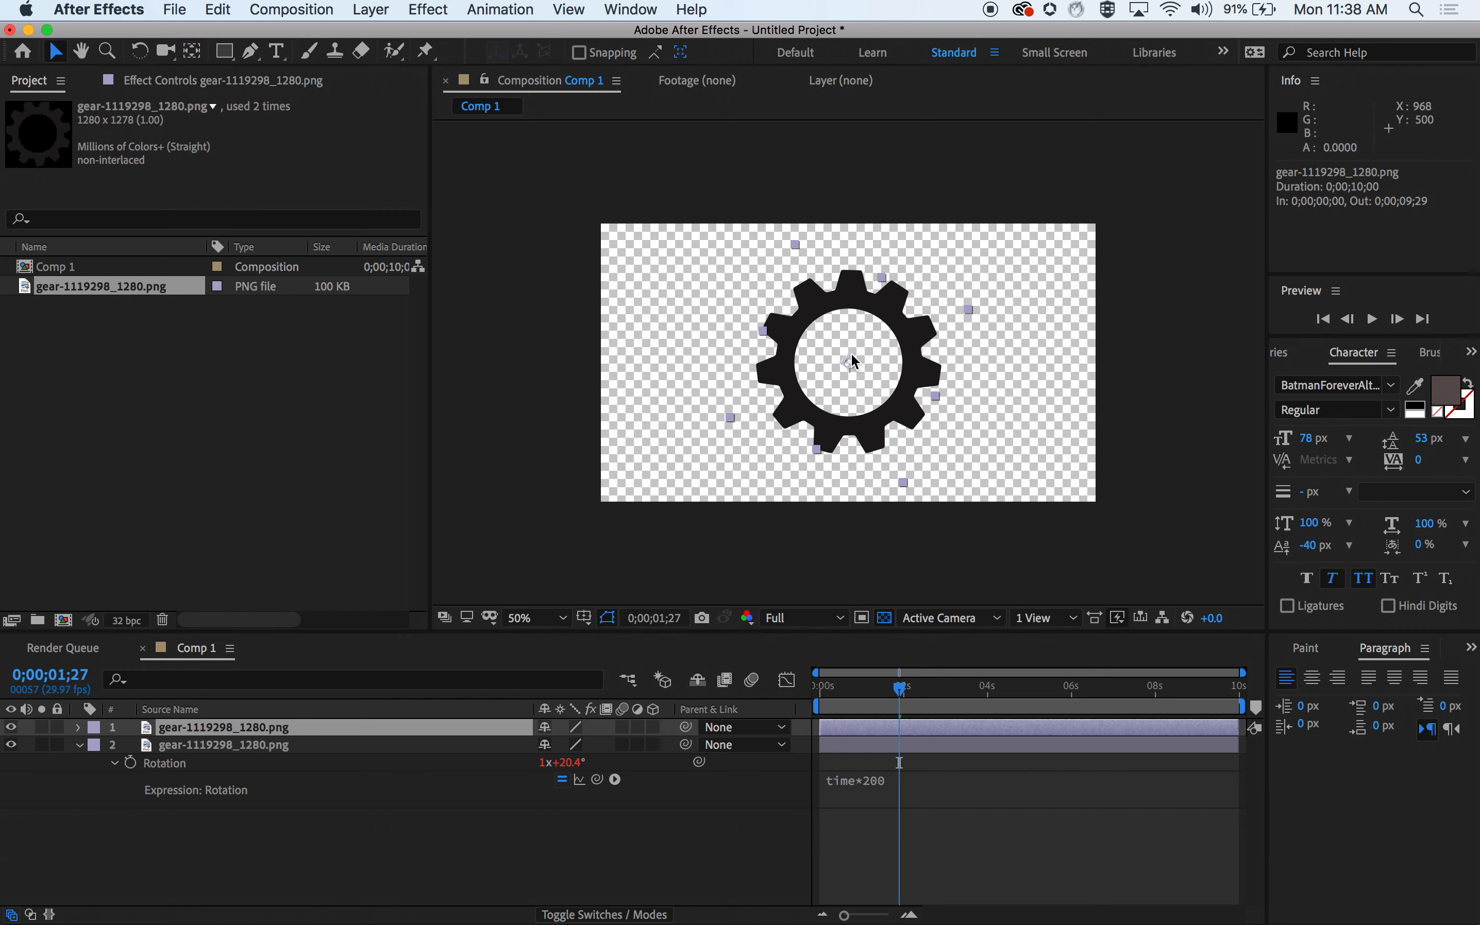
{"action": "left_click_drag", "start_coordinate": [851, 360], "coordinate": [680, 333]}
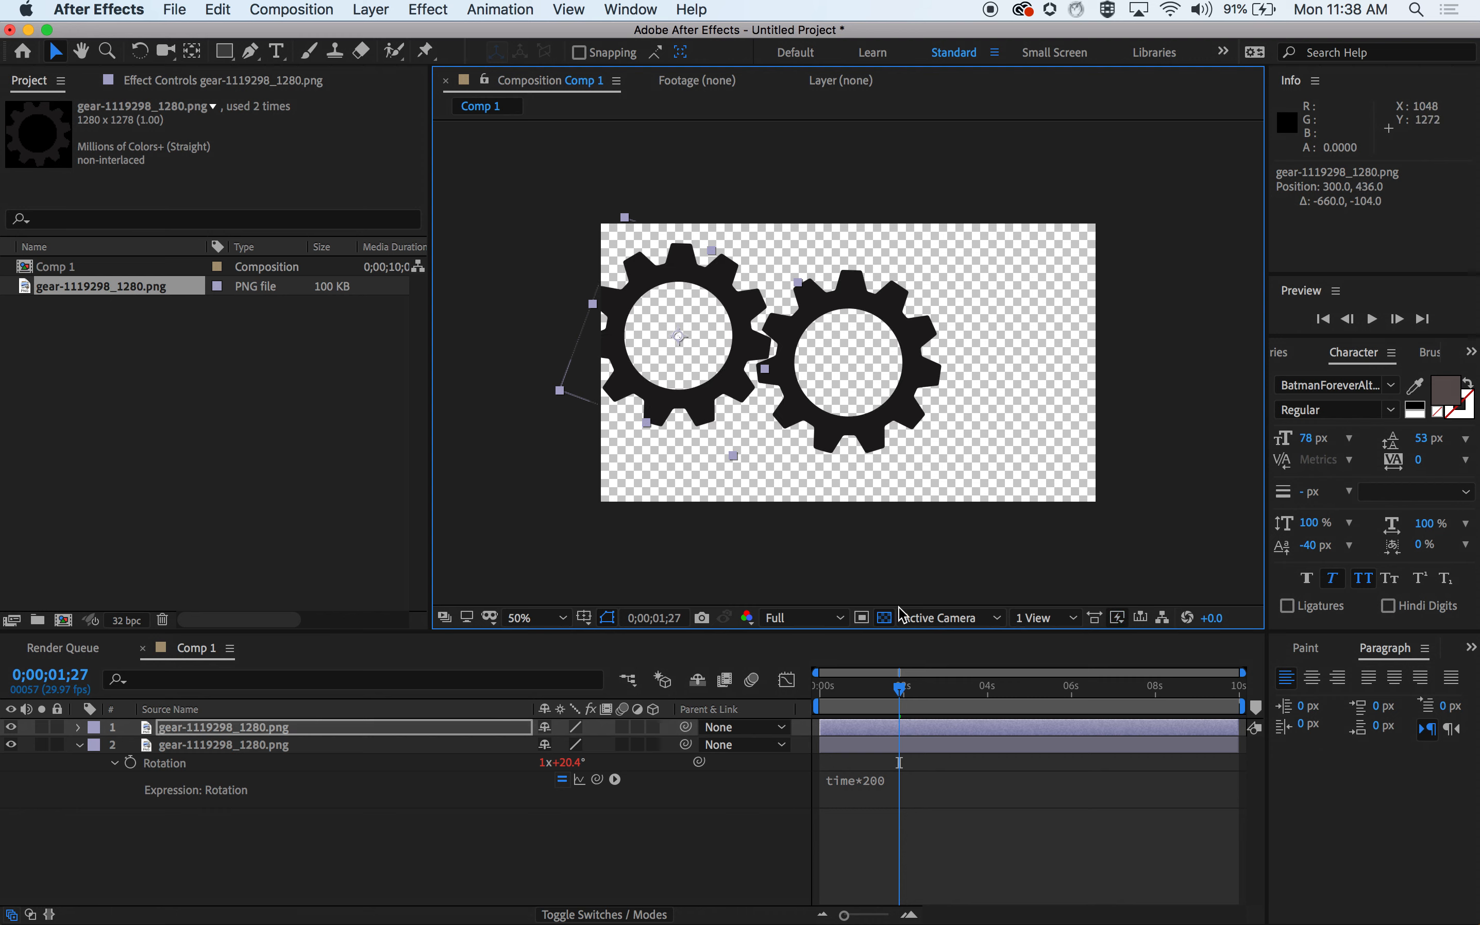
Preview both gears rotating from the start and check how their teeth mesh.
{"action": "left_click", "coordinate": [821, 688]}
{"action": "key", "text": "space"}
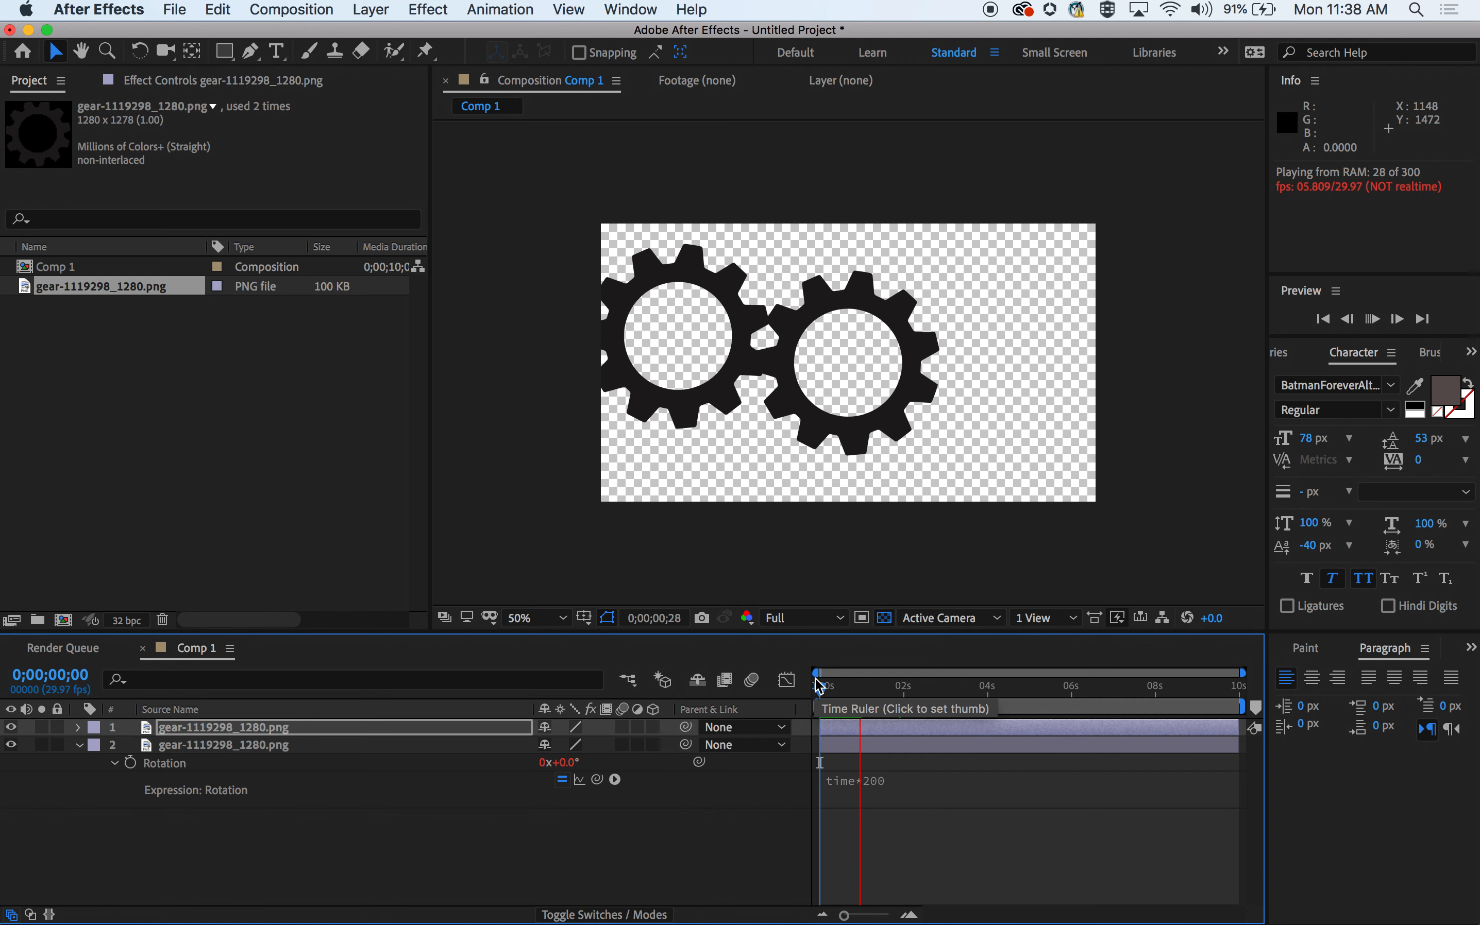
{"action": "key", "text": "space"}
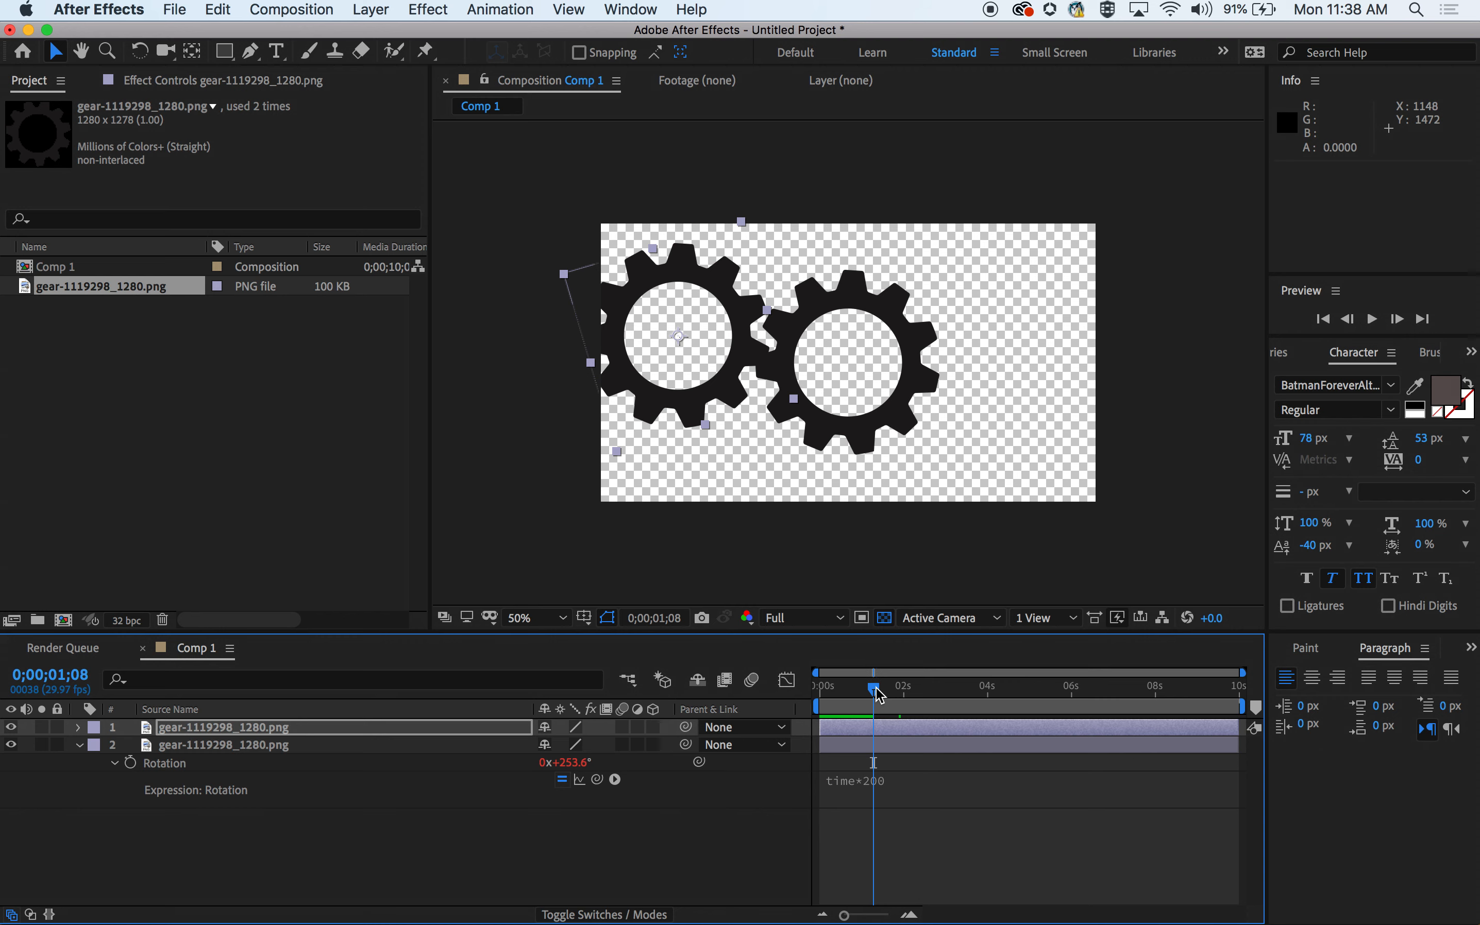
{"action": "left_click_drag", "start_coordinate": [877, 695], "coordinate": [873, 694]}
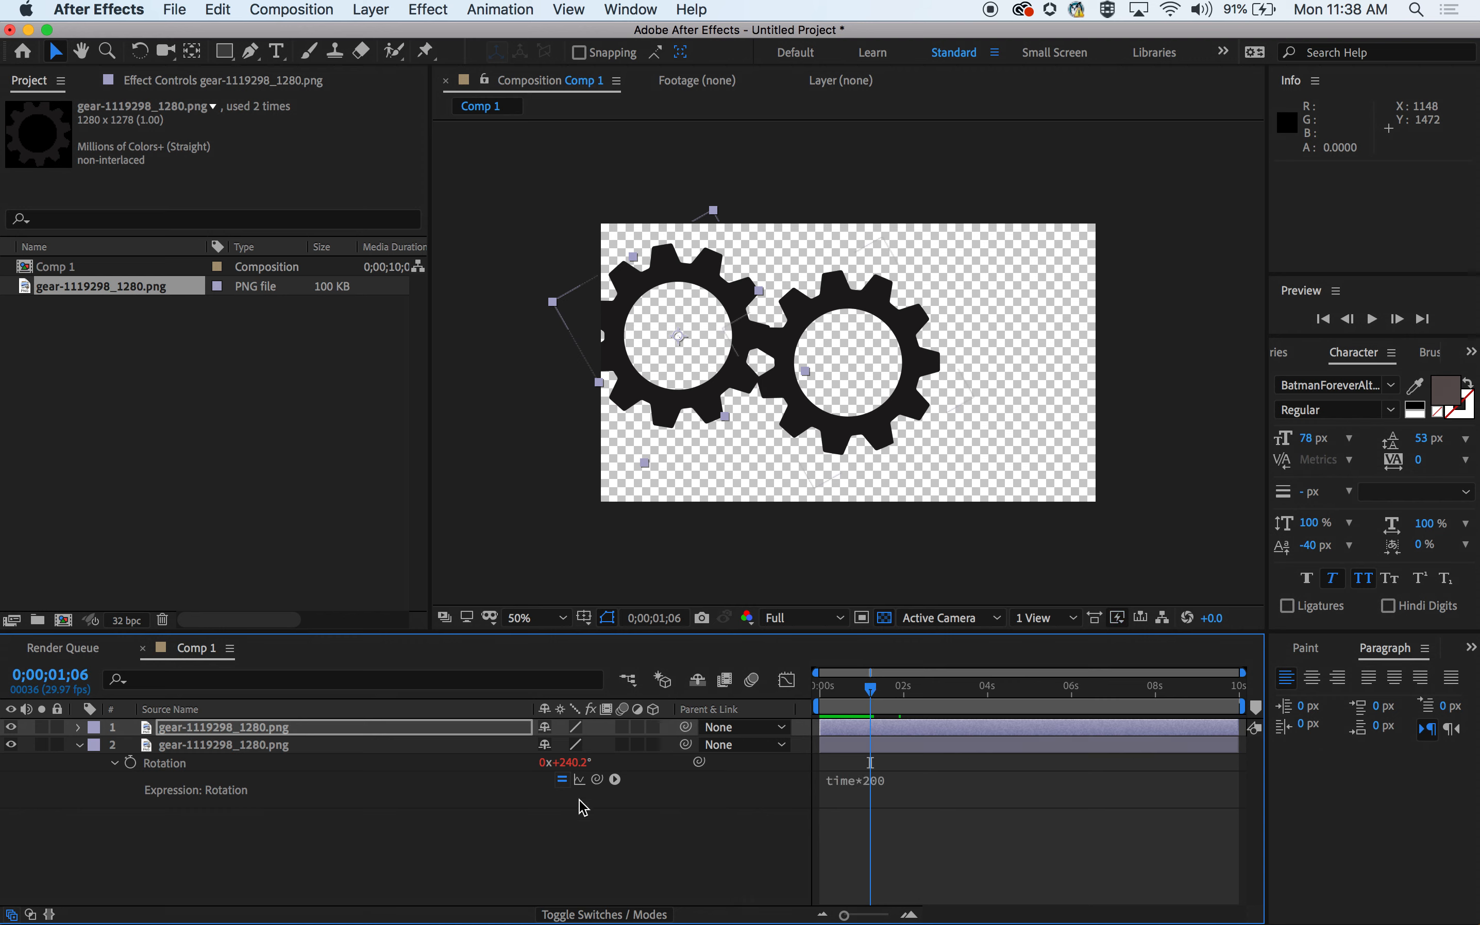
Change the Rotation expression of the duplicated gear on layer 1 to time*-200.
{"action": "left_click", "coordinate": [463, 731]}
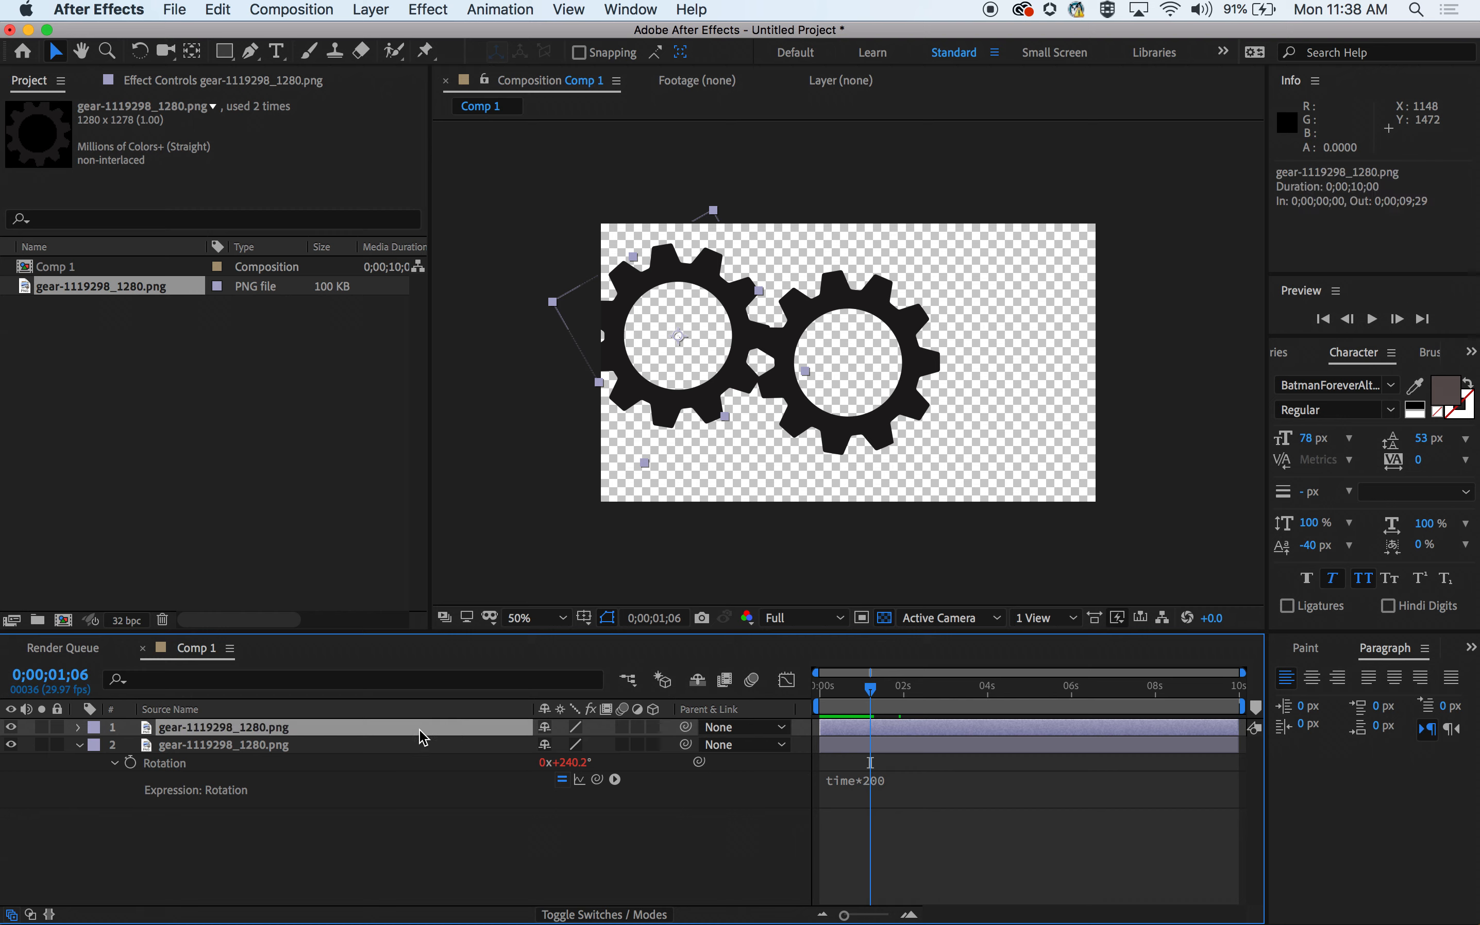
{"action": "left_click", "coordinate": [80, 729]}
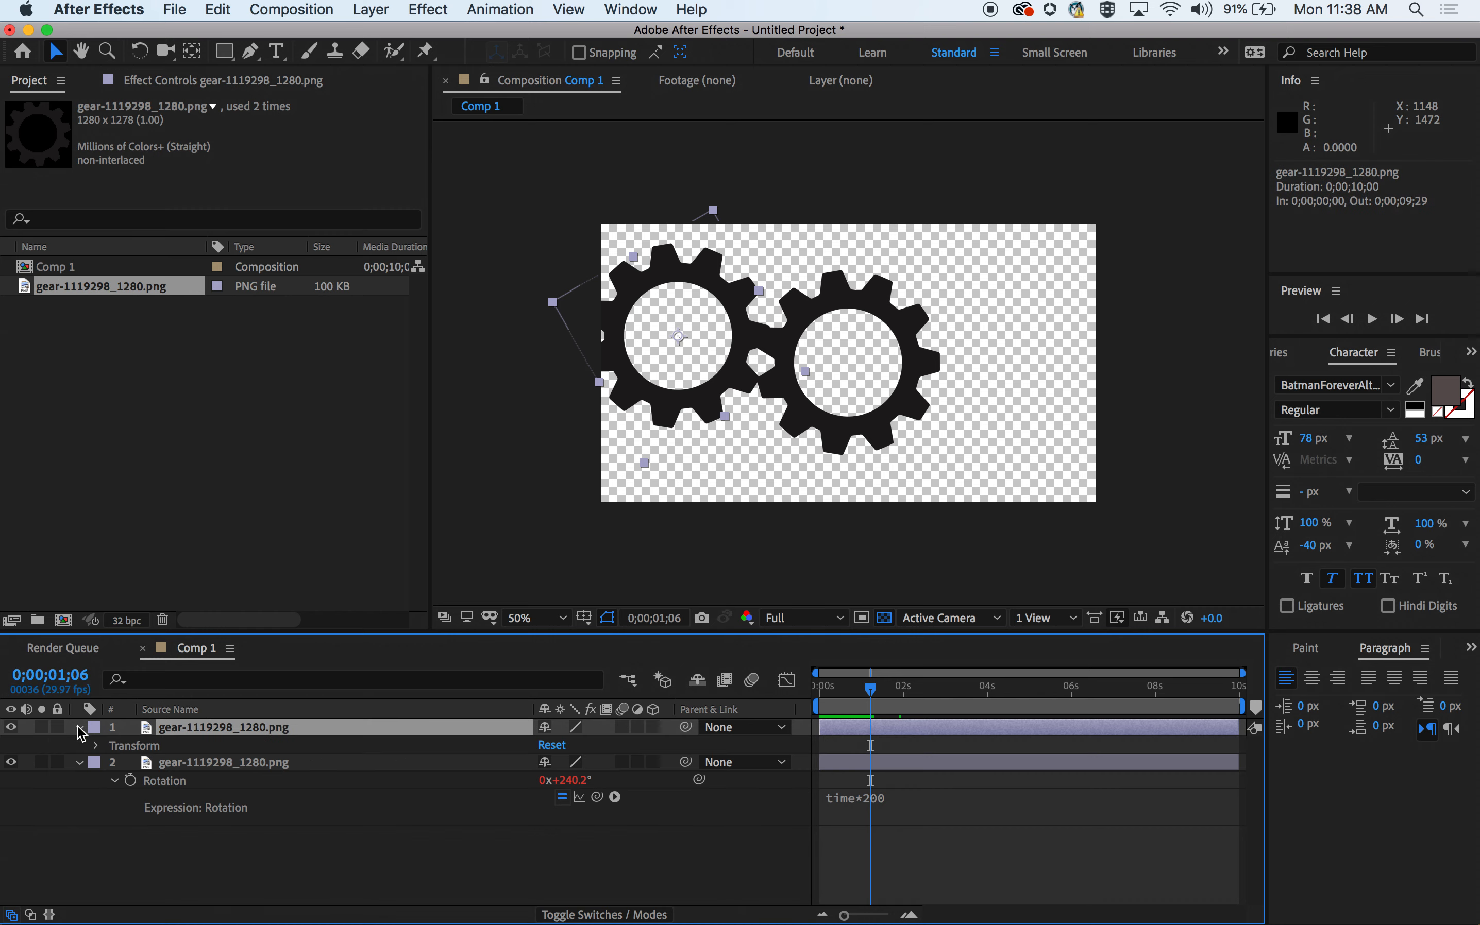
{"action": "left_click", "coordinate": [96, 746]}
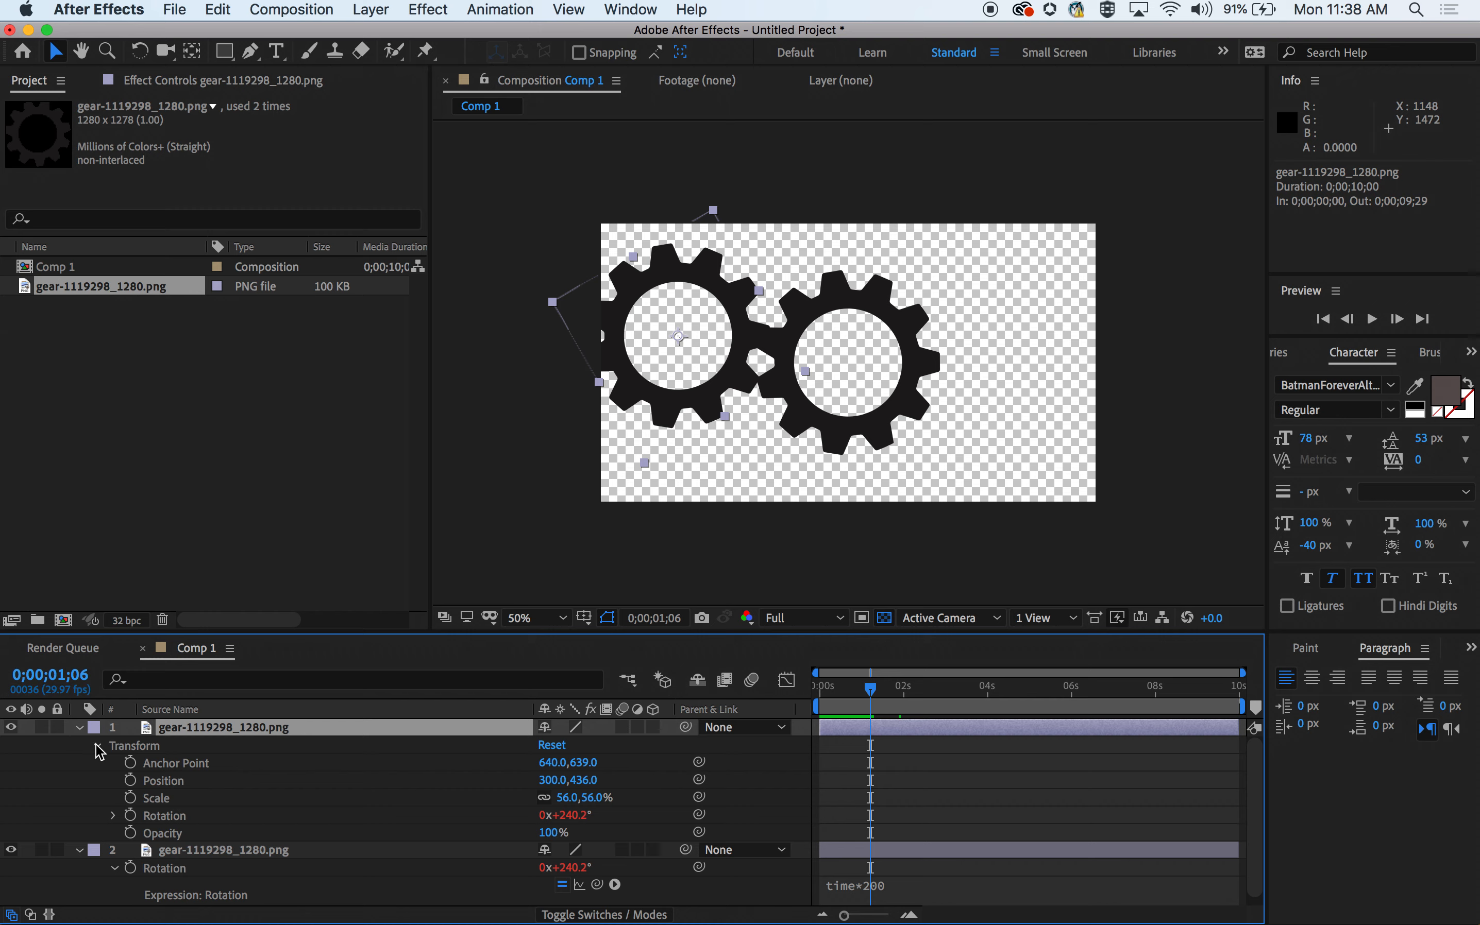
{"action": "left_click", "coordinate": [114, 817]}
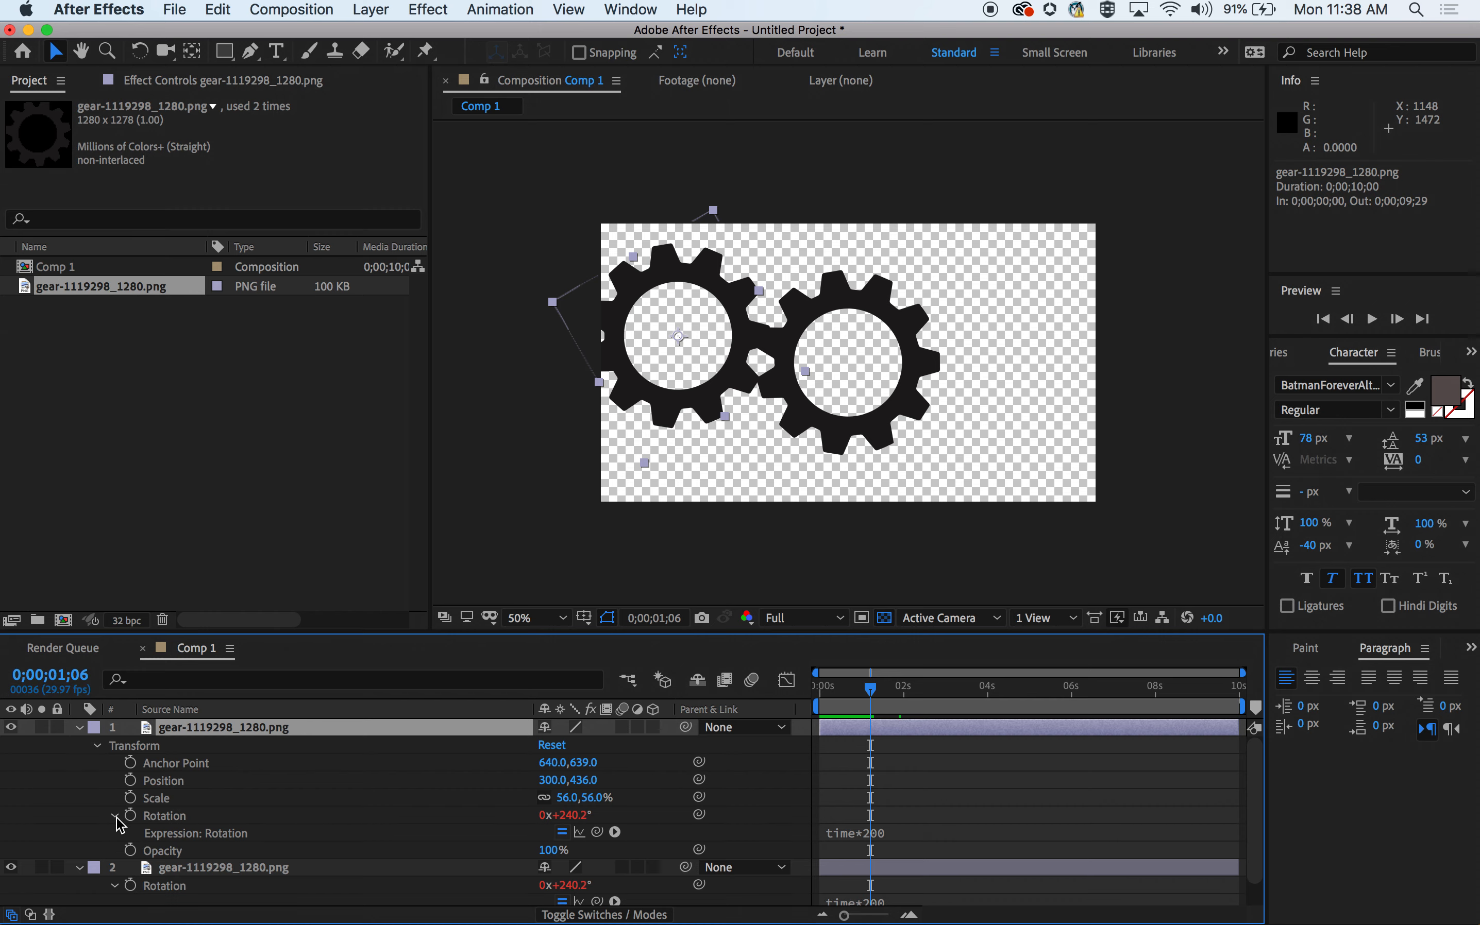
{"action": "left_click", "coordinate": [894, 836]}
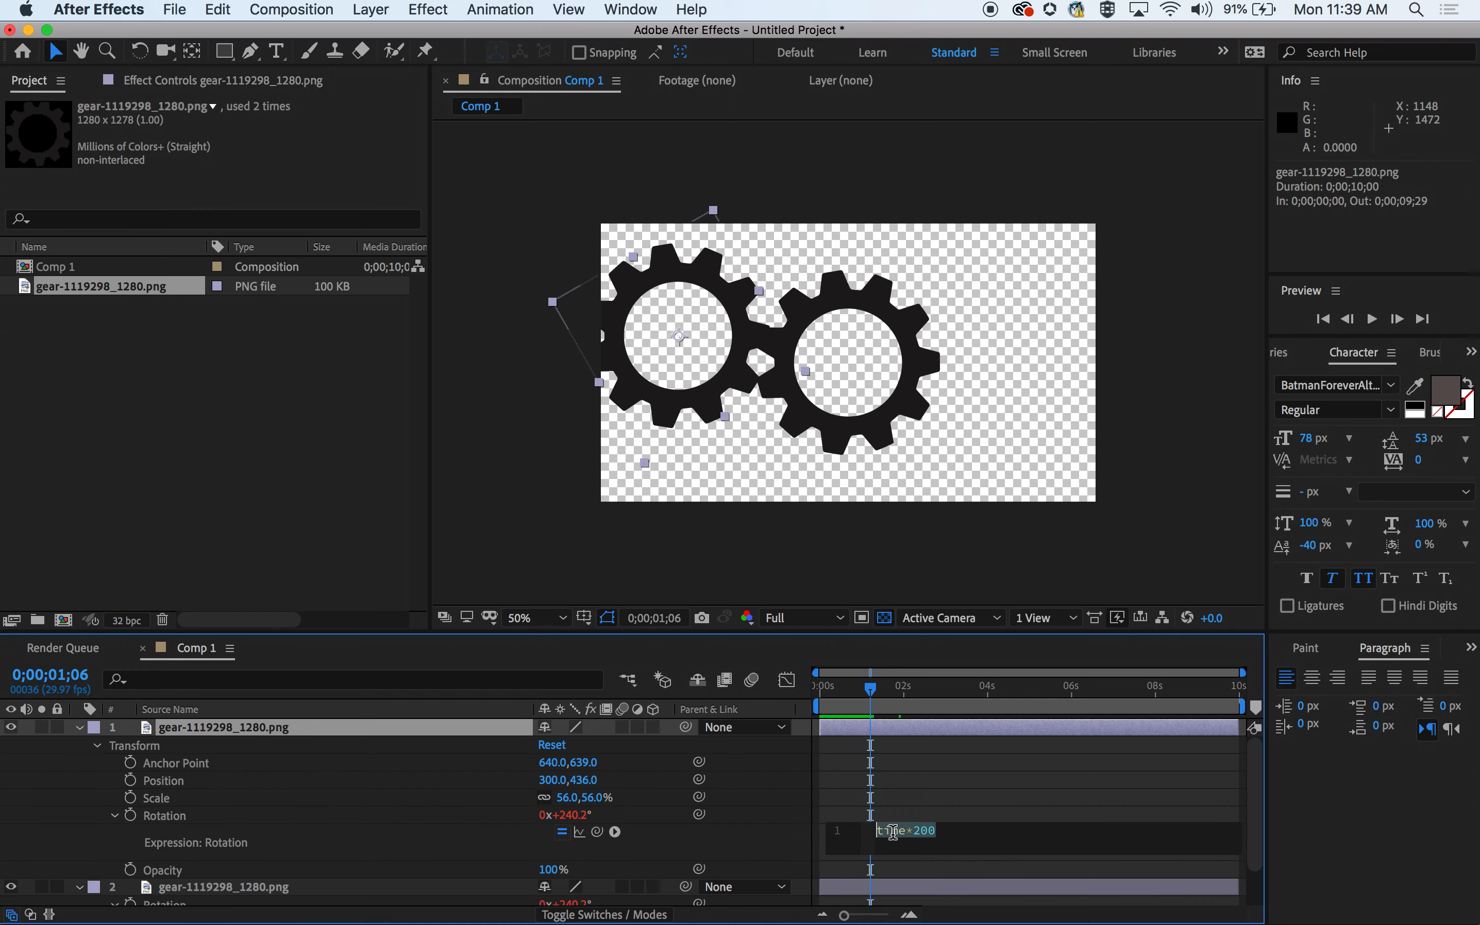
{"action": "left_click", "coordinate": [913, 832]}
{"action": "left_click", "coordinate": [775, 851]}
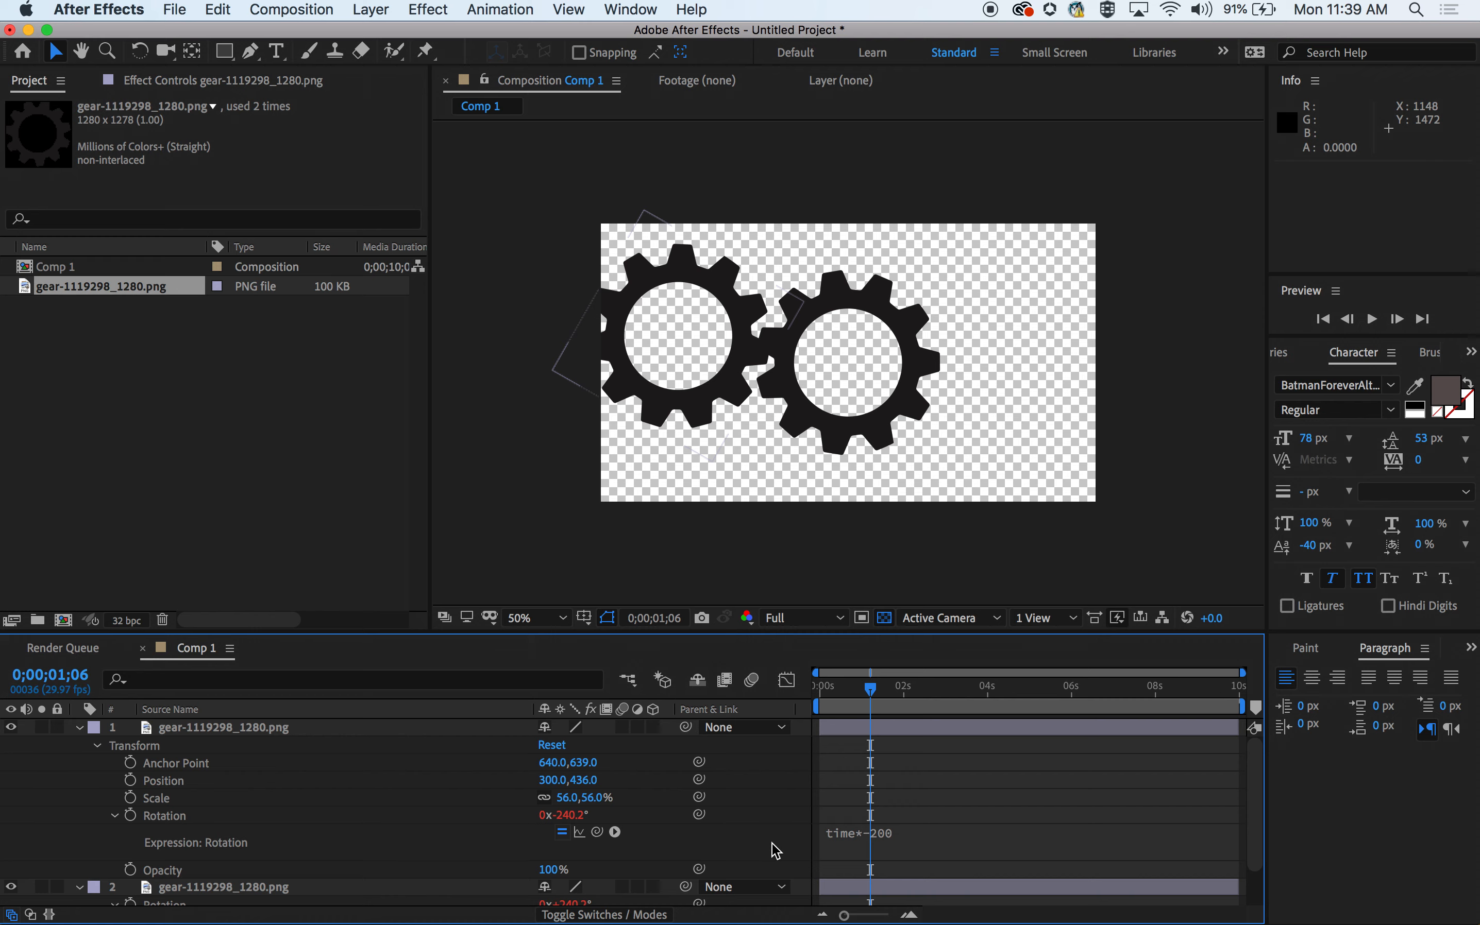
Preview the two gears counter-rotating from about 0;00;00;14.
{"action": "left_click_drag", "start_coordinate": [872, 690], "coordinate": [841, 690]}
{"action": "key", "text": "space"}
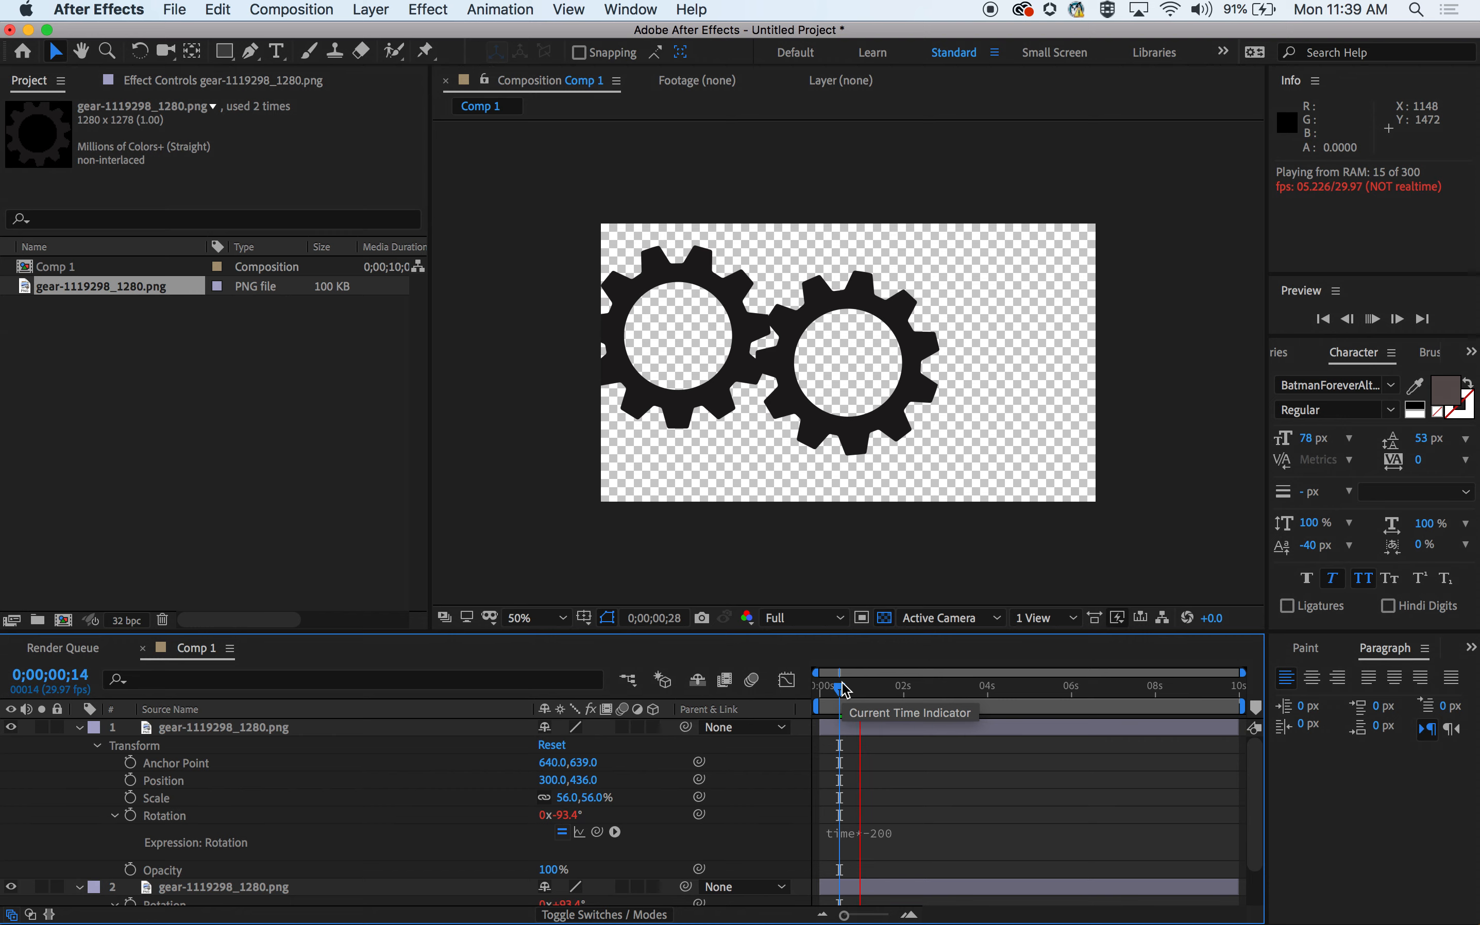
{"action": "key", "text": "space"}
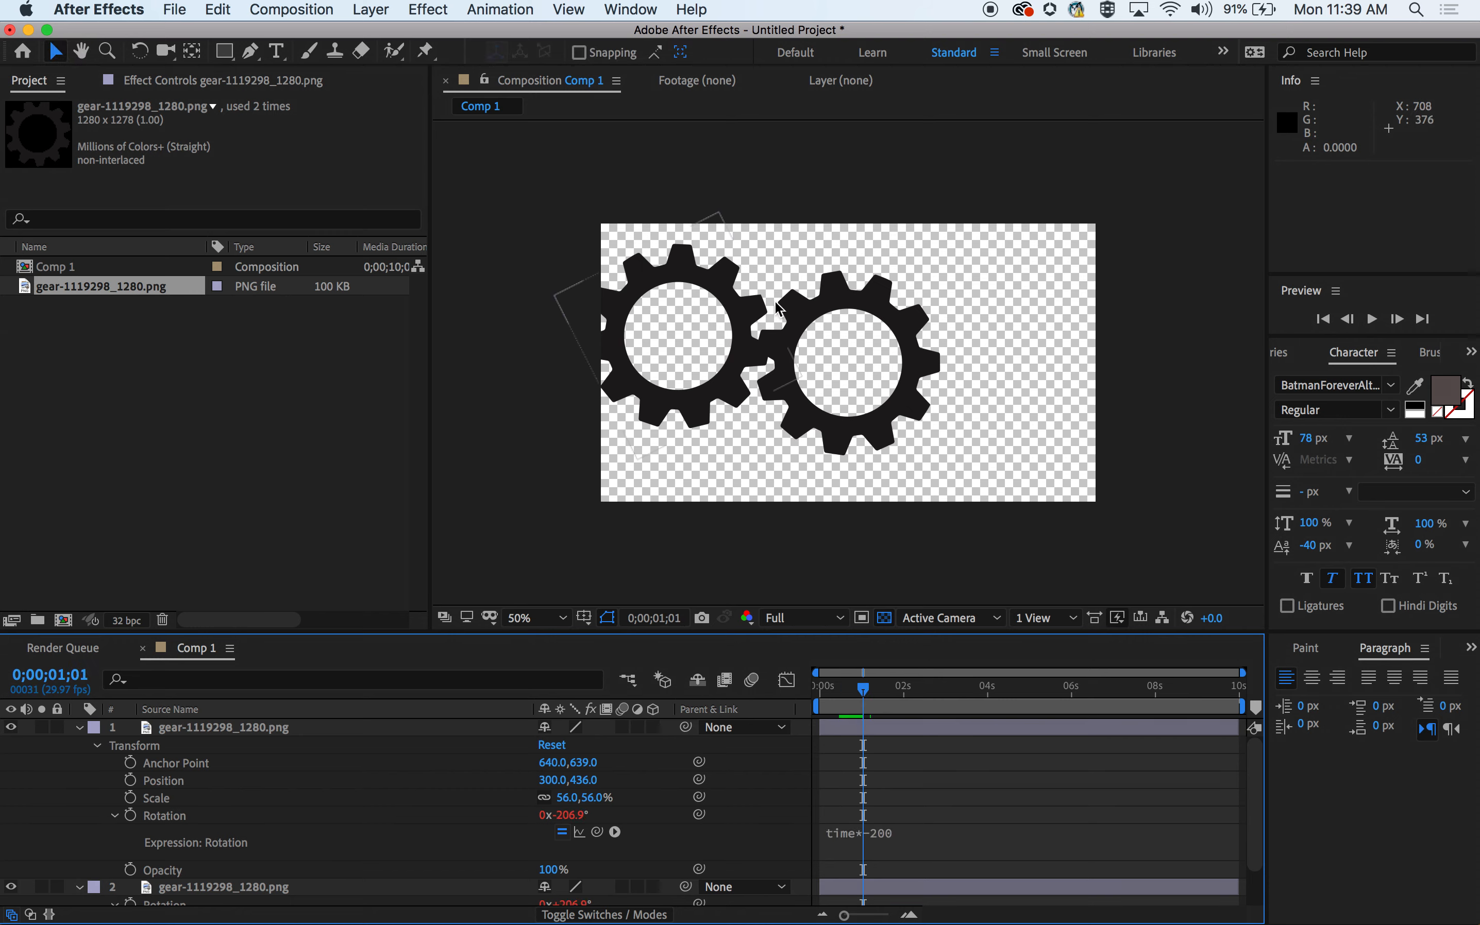
Shift the left gear down to position 292, 484 to mesh its teeth with the centre gear, and preview the rotation.
{"action": "left_click", "coordinate": [672, 338]}
{"action": "left_click_drag", "start_coordinate": [674, 338], "coordinate": [672, 351]}
{"action": "key", "text": "space"}
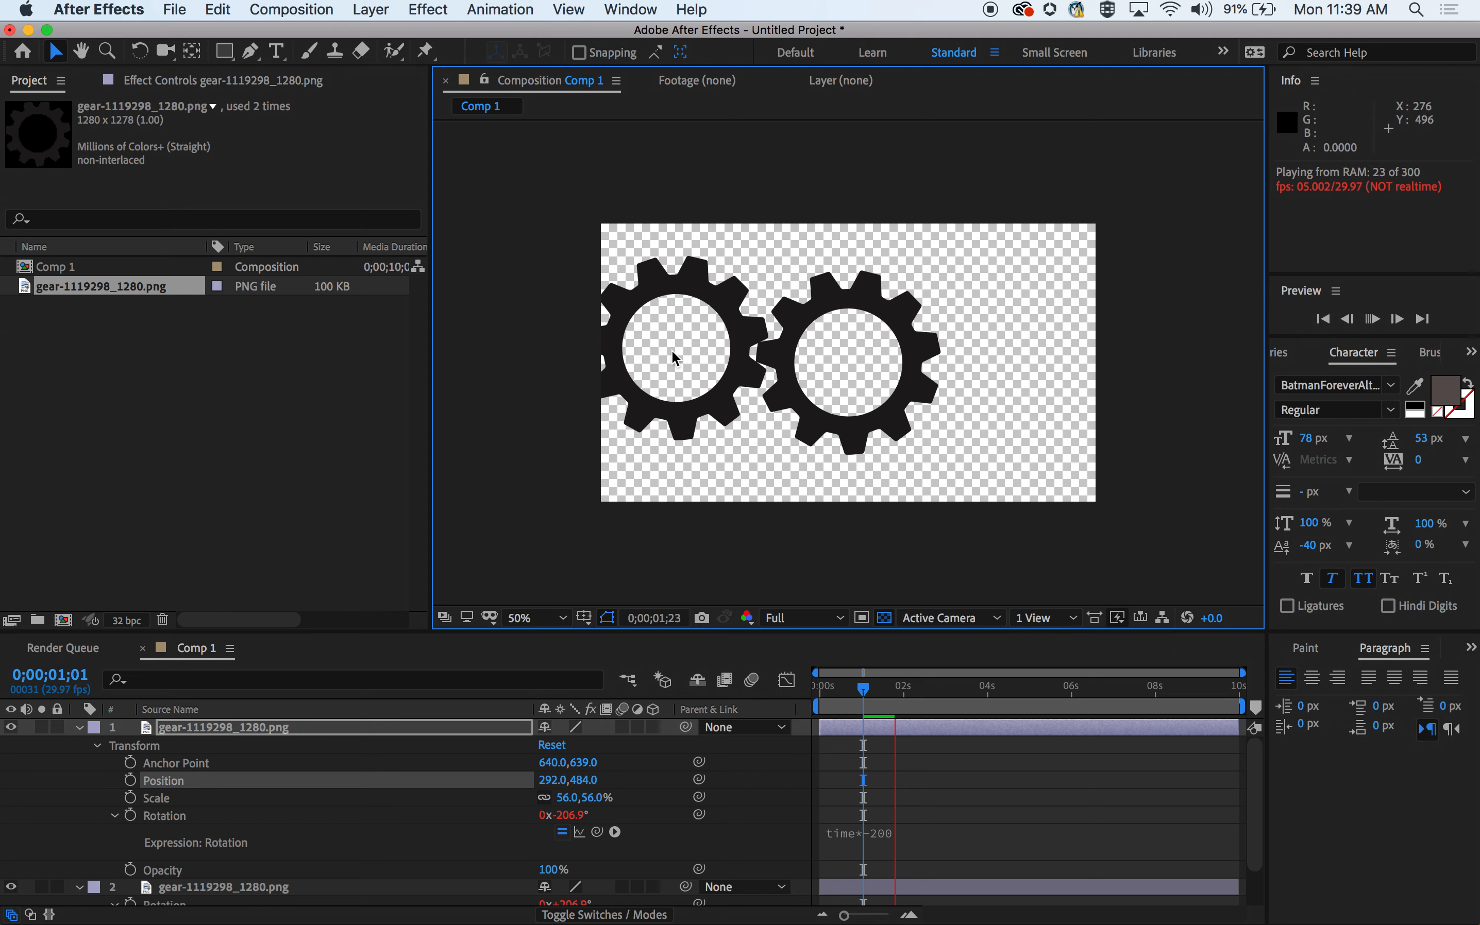
{"action": "key", "text": "space"}
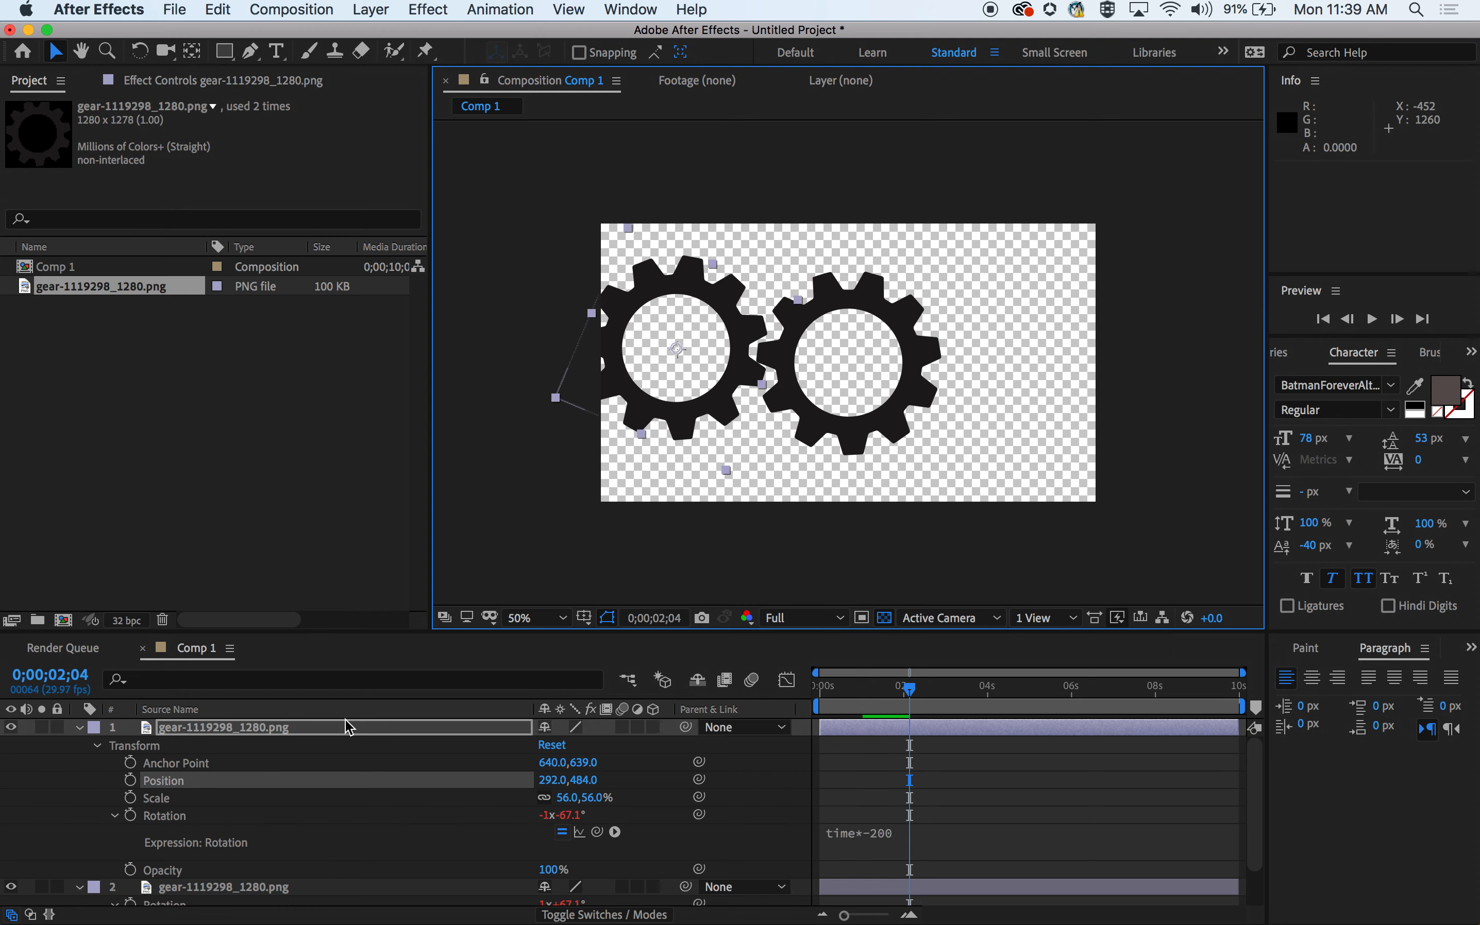
Duplicate the left gear layer and place the copy against the centre gear's right side, at position 1624, 416.
{"action": "left_click", "coordinate": [346, 728]}
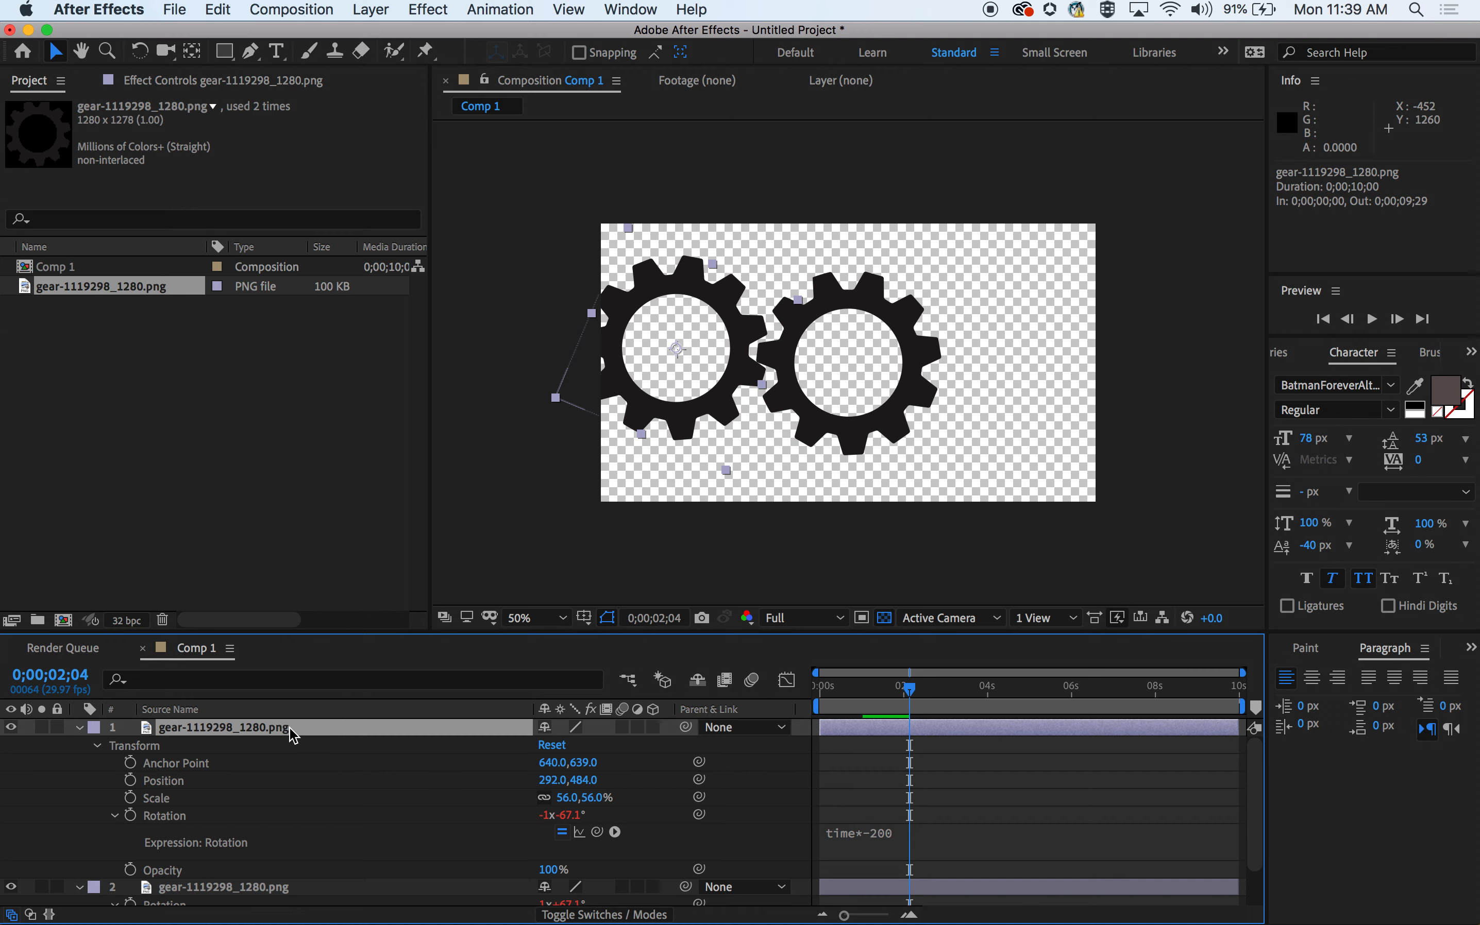
{"action": "key", "text": "super+d"}
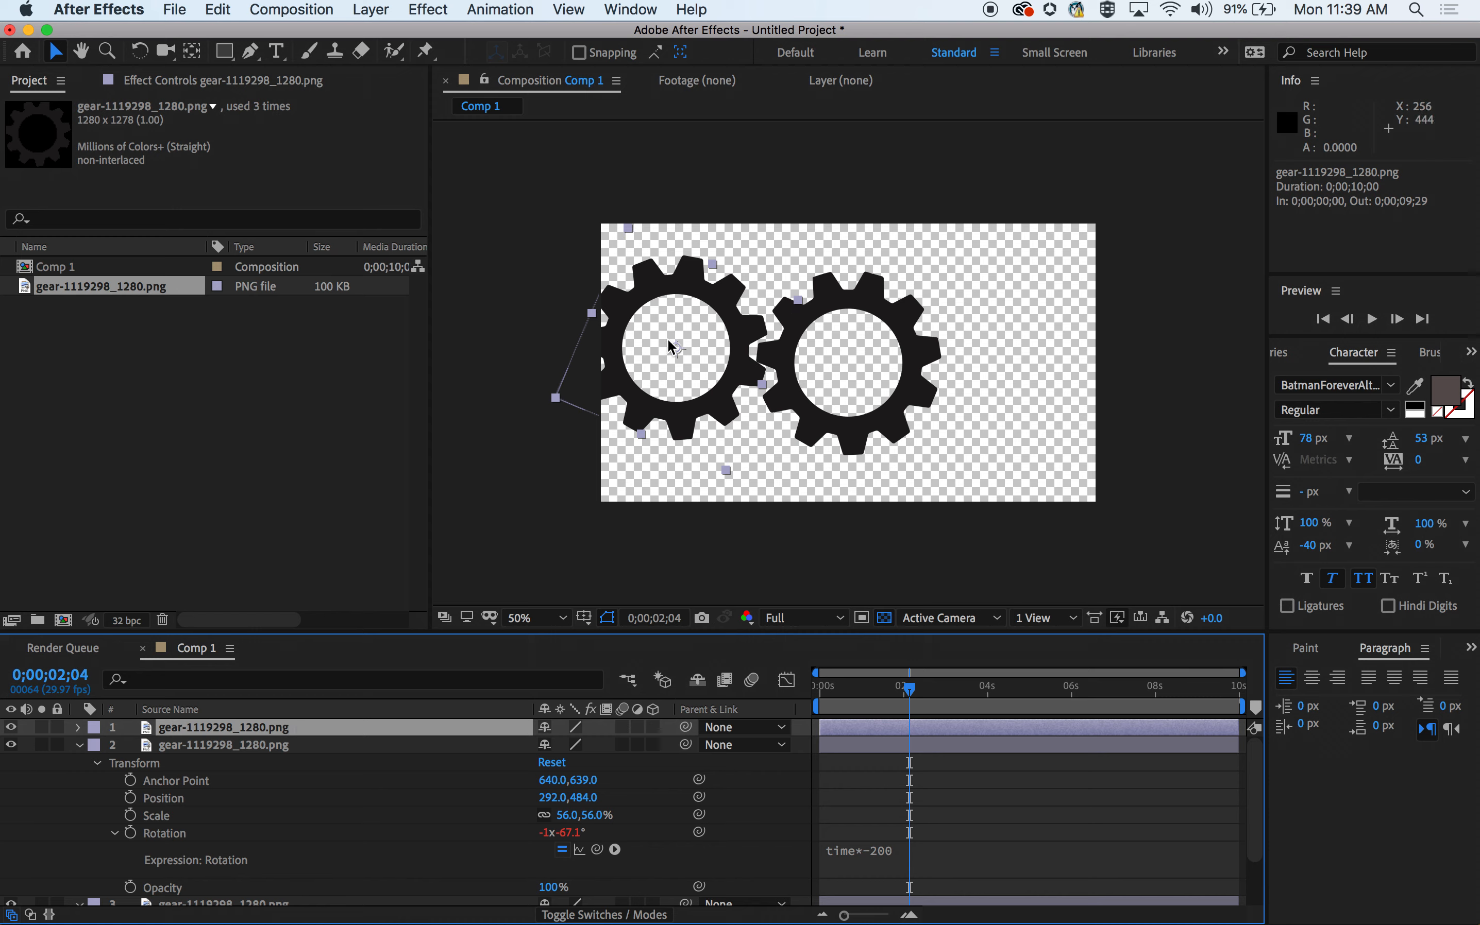
{"action": "left_click_drag", "start_coordinate": [680, 348], "coordinate": [1024, 332]}
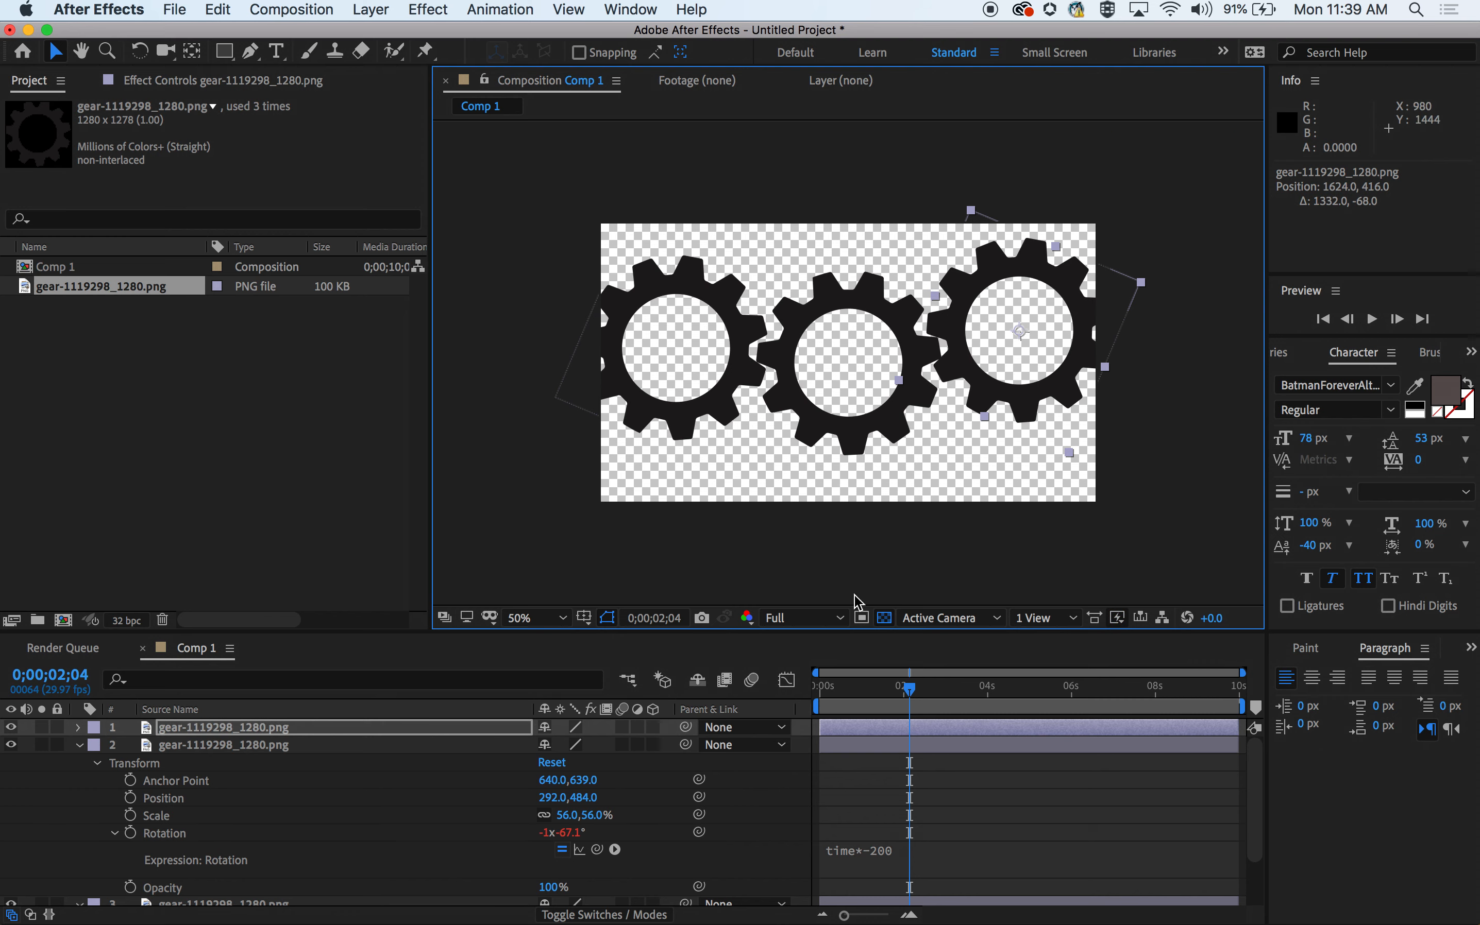
Preview all three gears rotating together from 0;00;00;15.
{"action": "left_click", "coordinate": [840, 689]}
{"action": "key", "text": "space"}
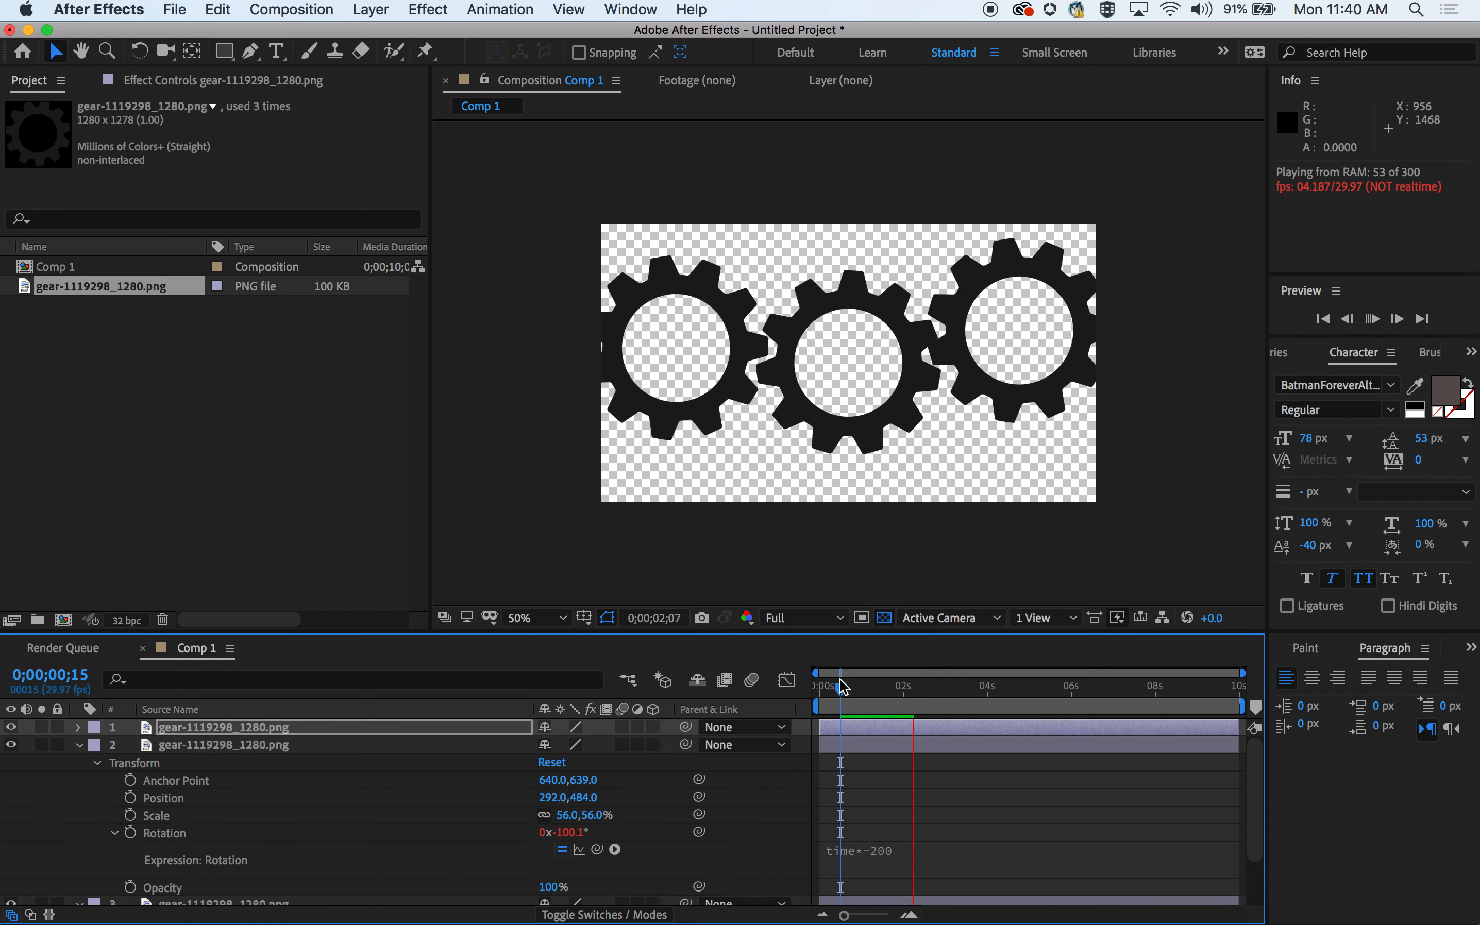
{"action": "key", "text": "space"}
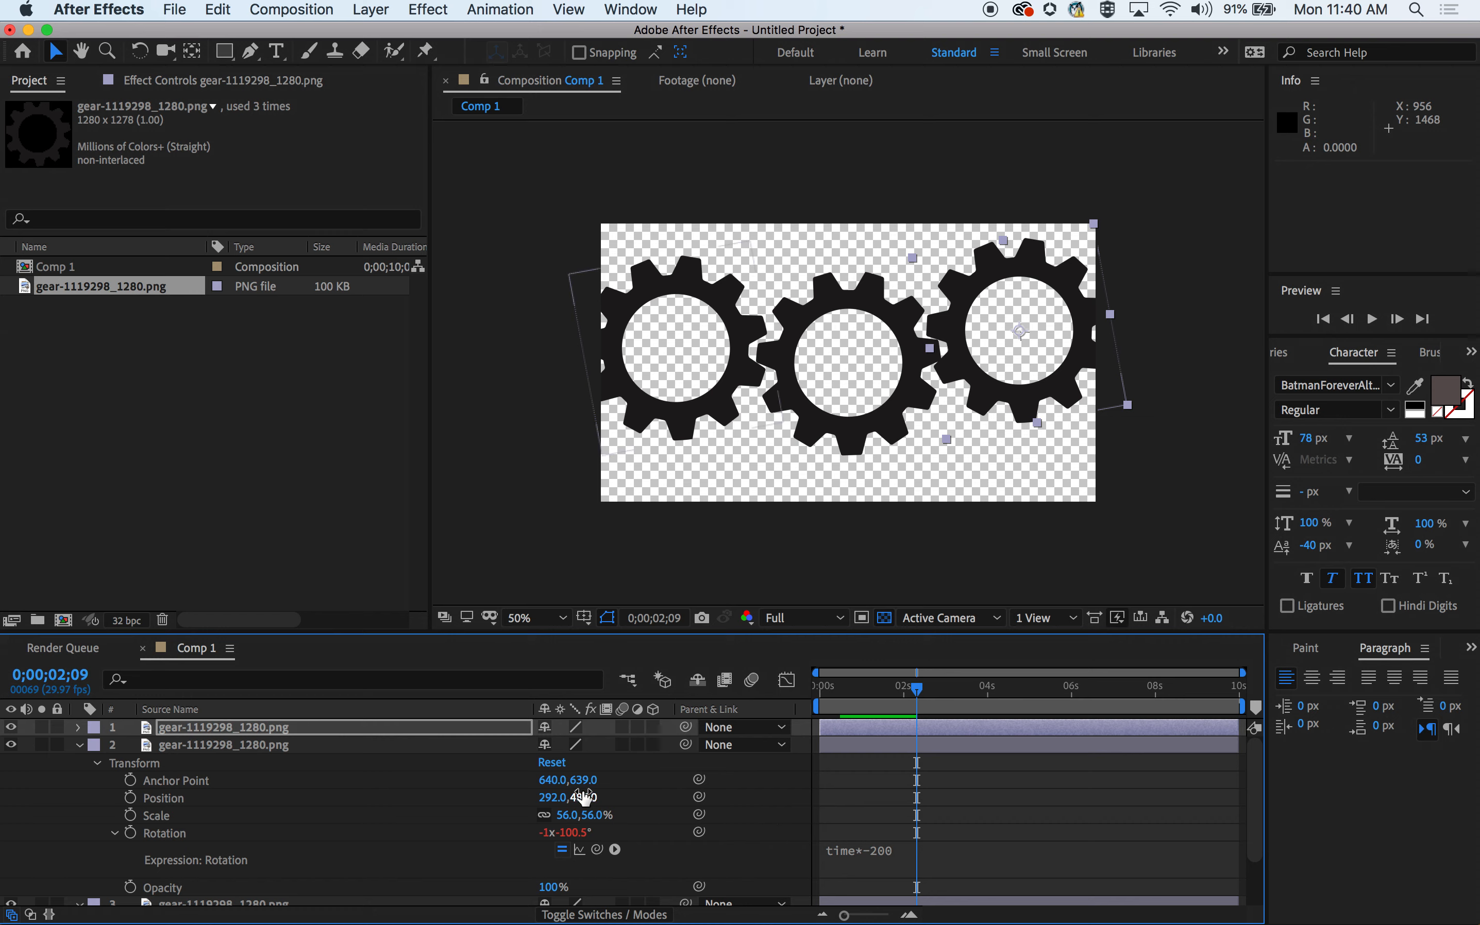
Collapse the layer properties and parent gear layers 1 and 2 to the centre gear on layer 3.
{"action": "left_click", "coordinate": [77, 746]}
{"action": "left_click", "coordinate": [78, 764]}
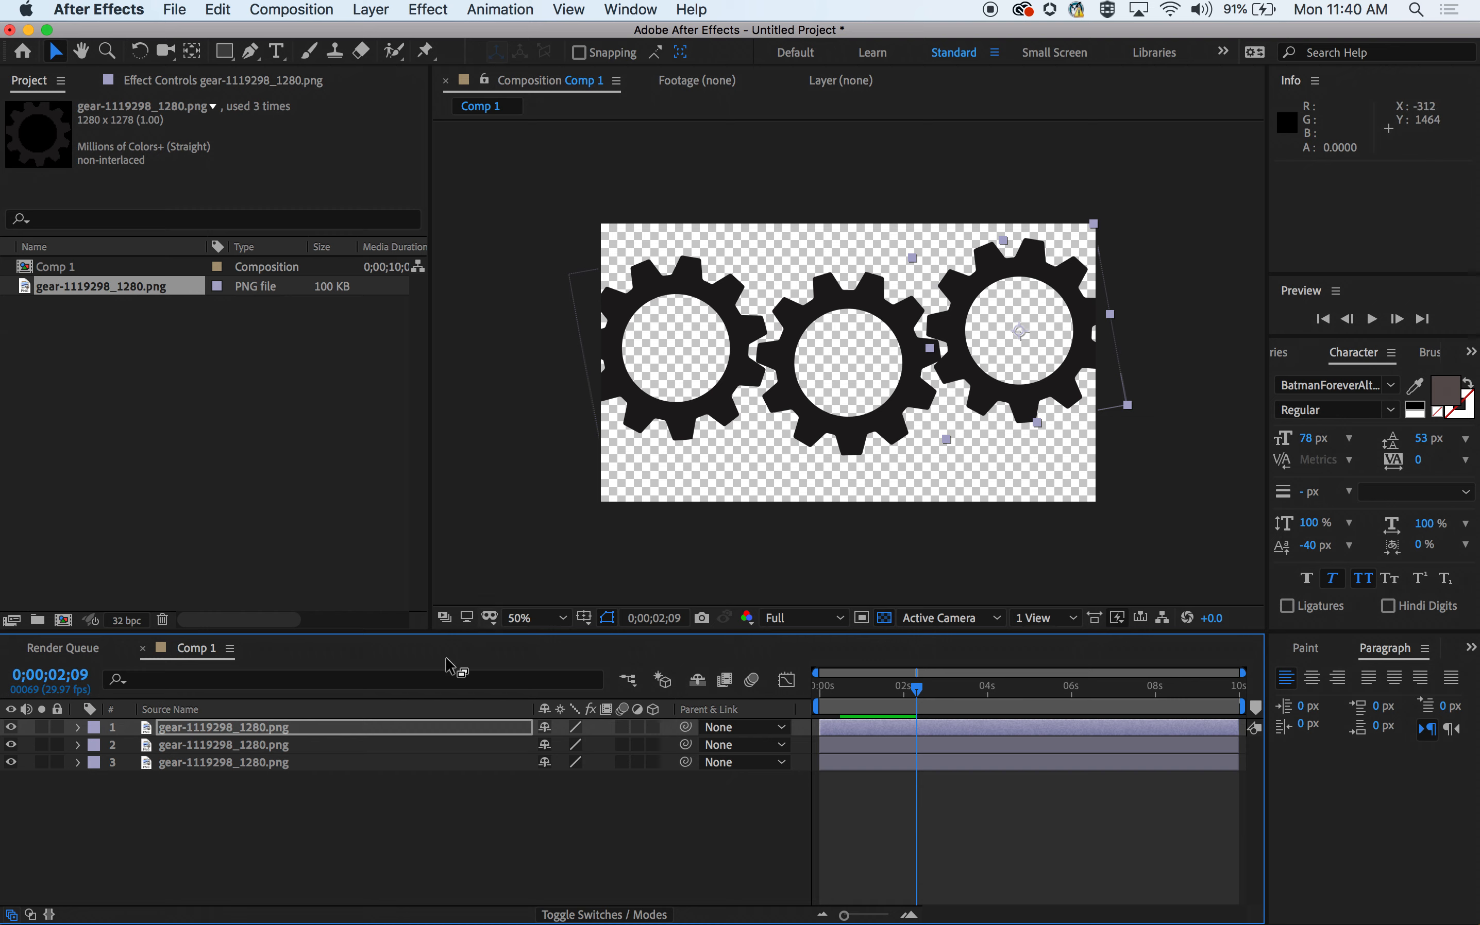
{"action": "left_click", "coordinate": [480, 763]}
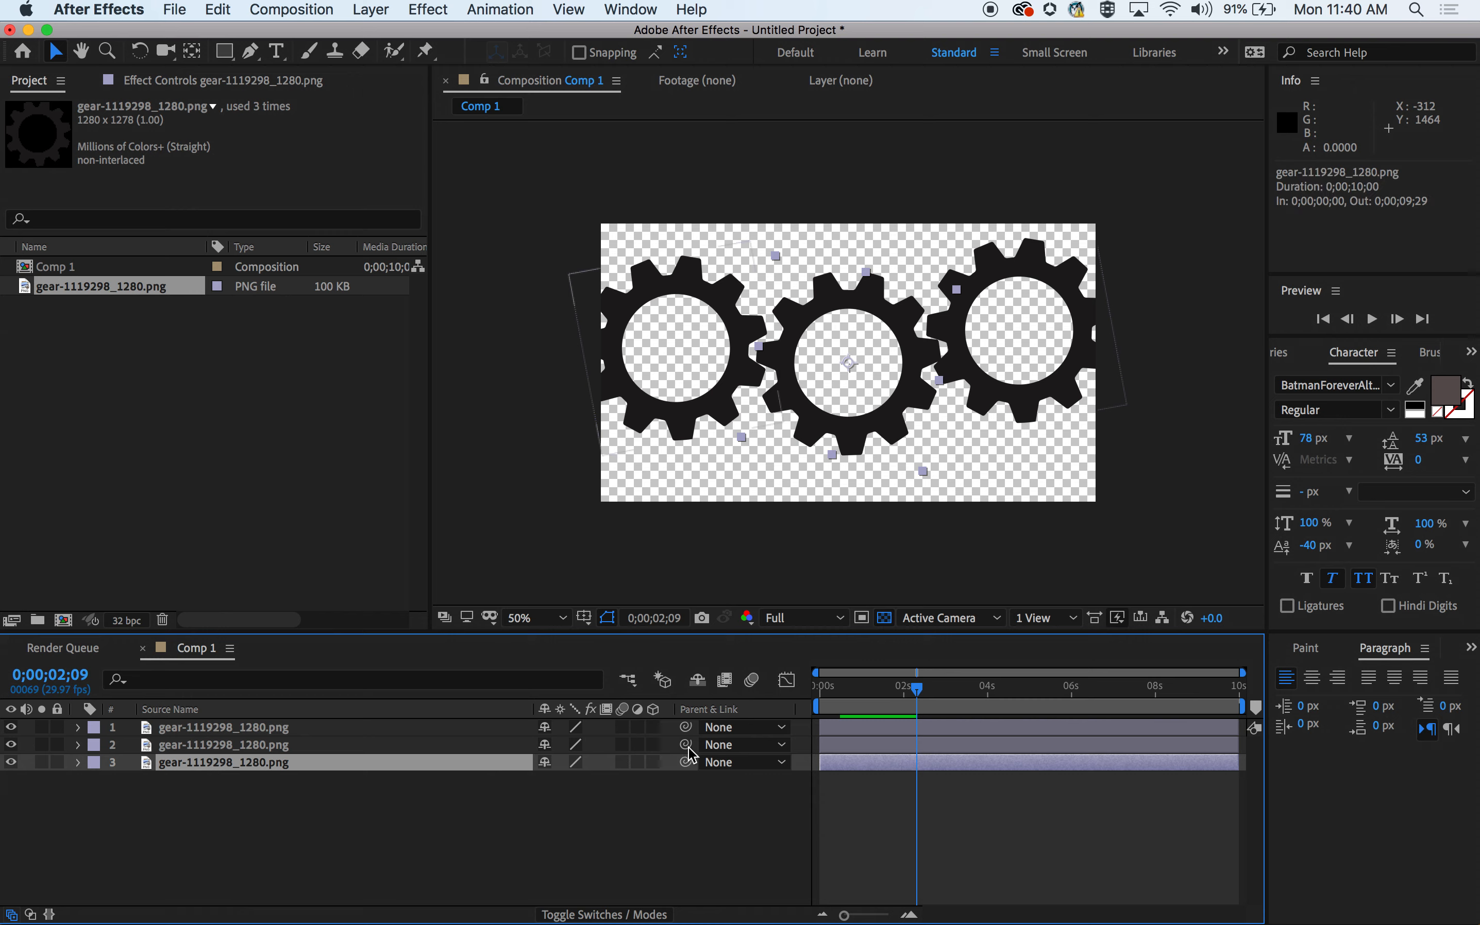
{"action": "left_click_drag", "start_coordinate": [673, 747], "coordinate": [411, 766]}
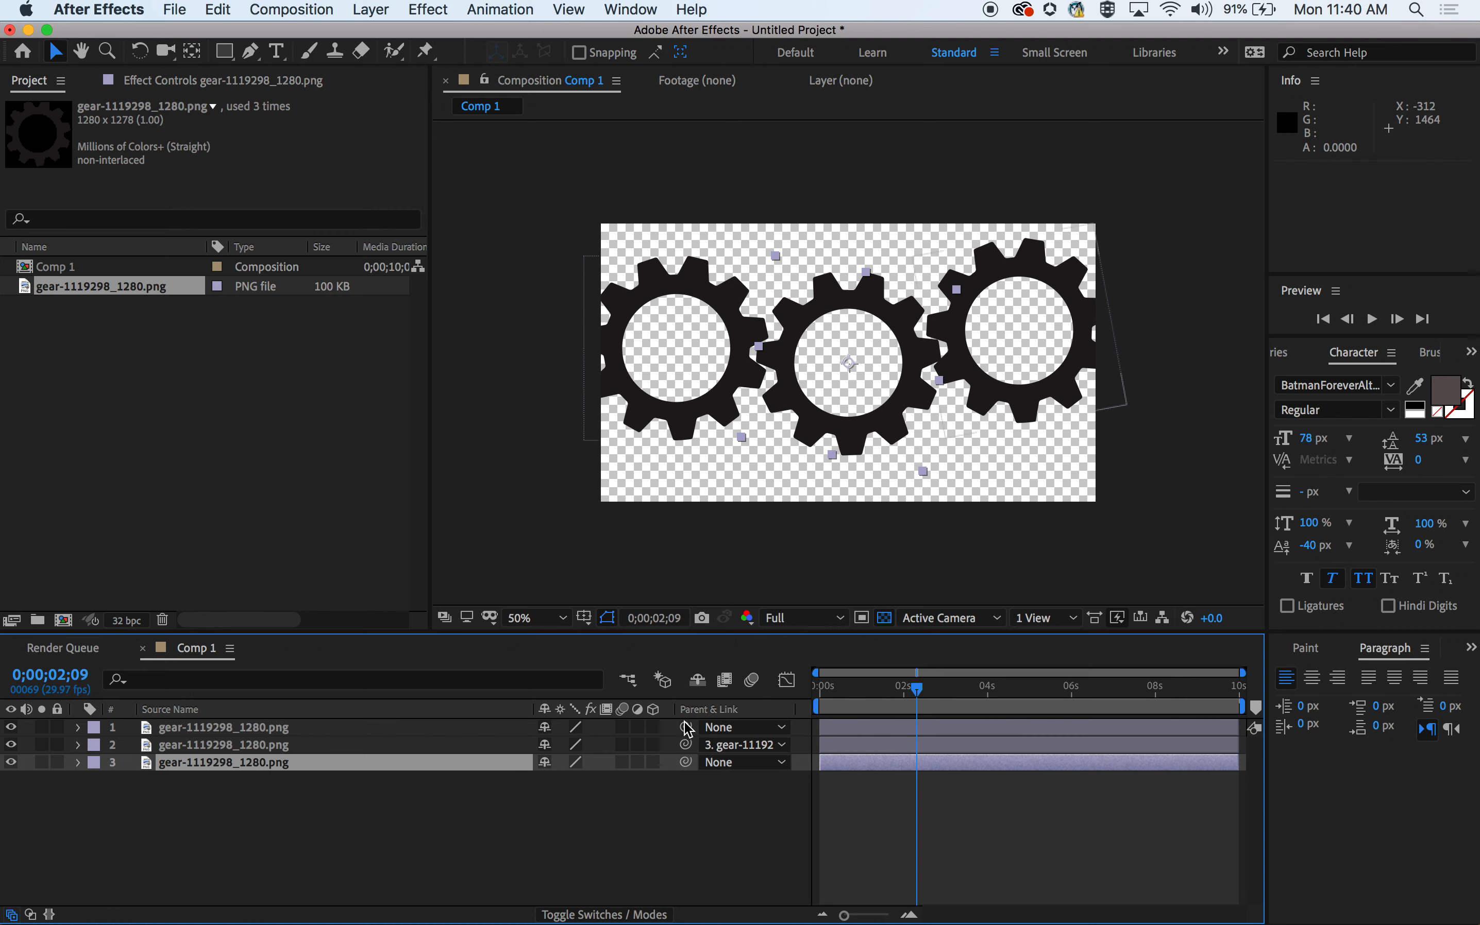
{"action": "left_click_drag", "start_coordinate": [685, 730], "coordinate": [446, 766]}
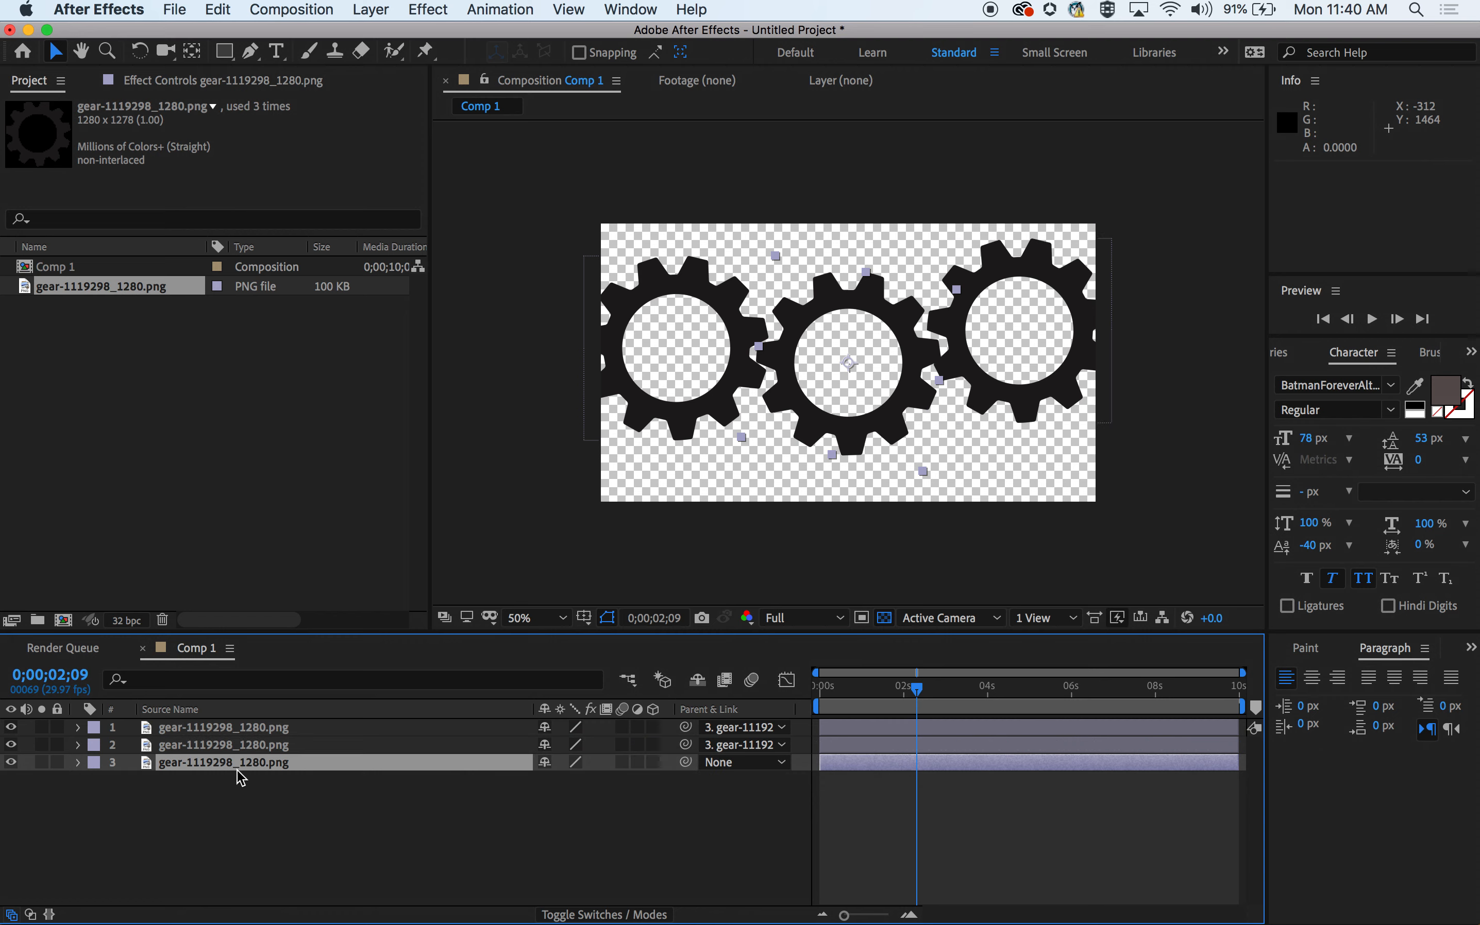
Scale the centre gear on layer 3 to 34% and preview the parented gears from 0;00;02;02.
{"action": "key", "text": "s"}
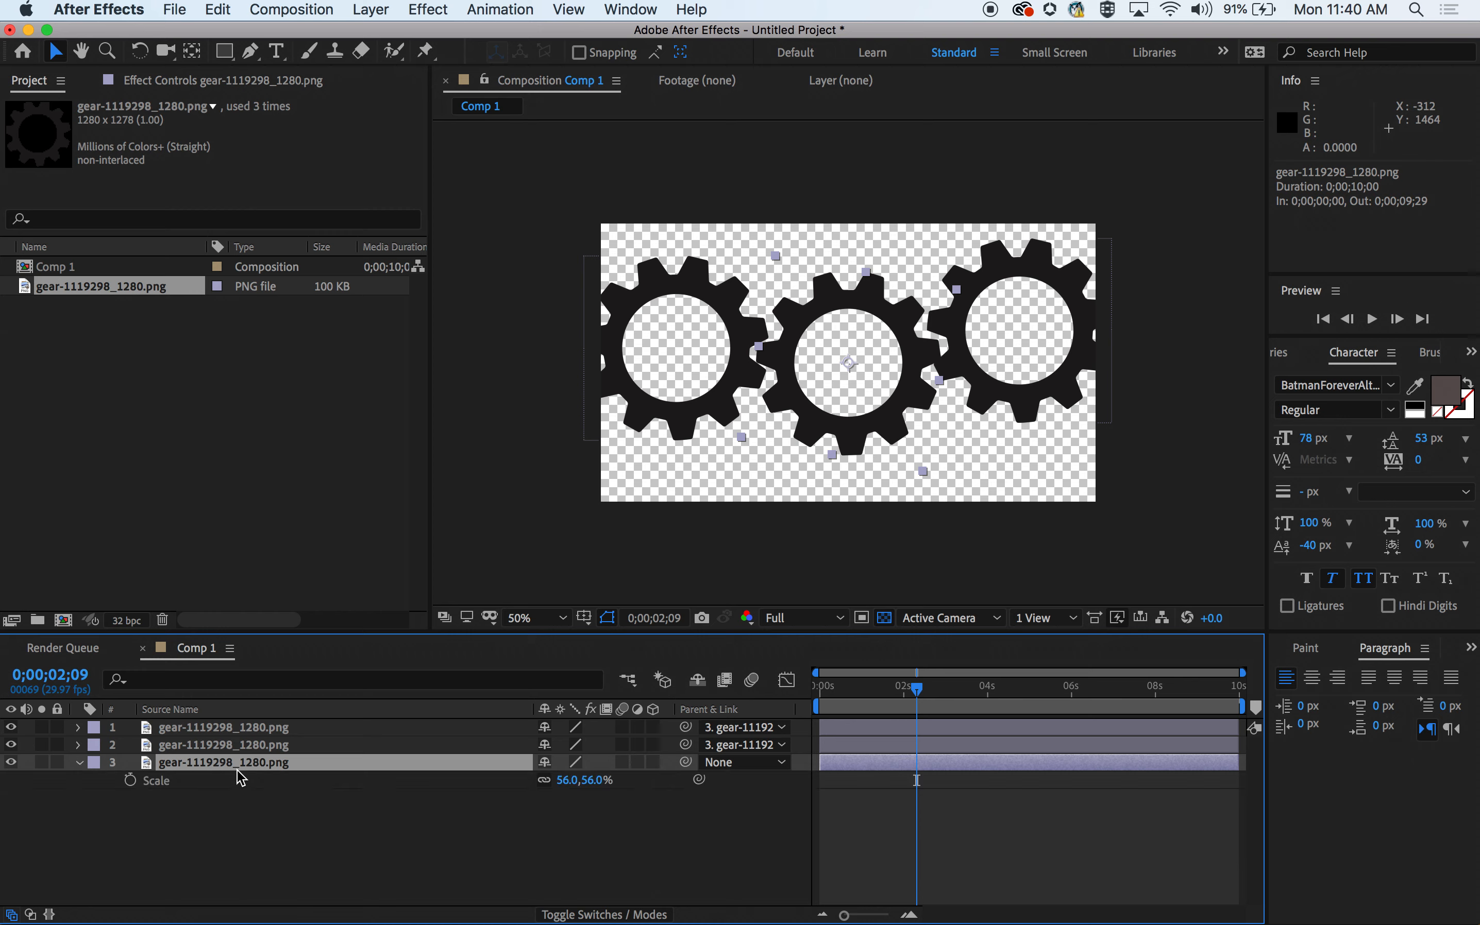
{"action": "left_click_drag", "start_coordinate": [560, 781], "coordinate": [555, 793]}
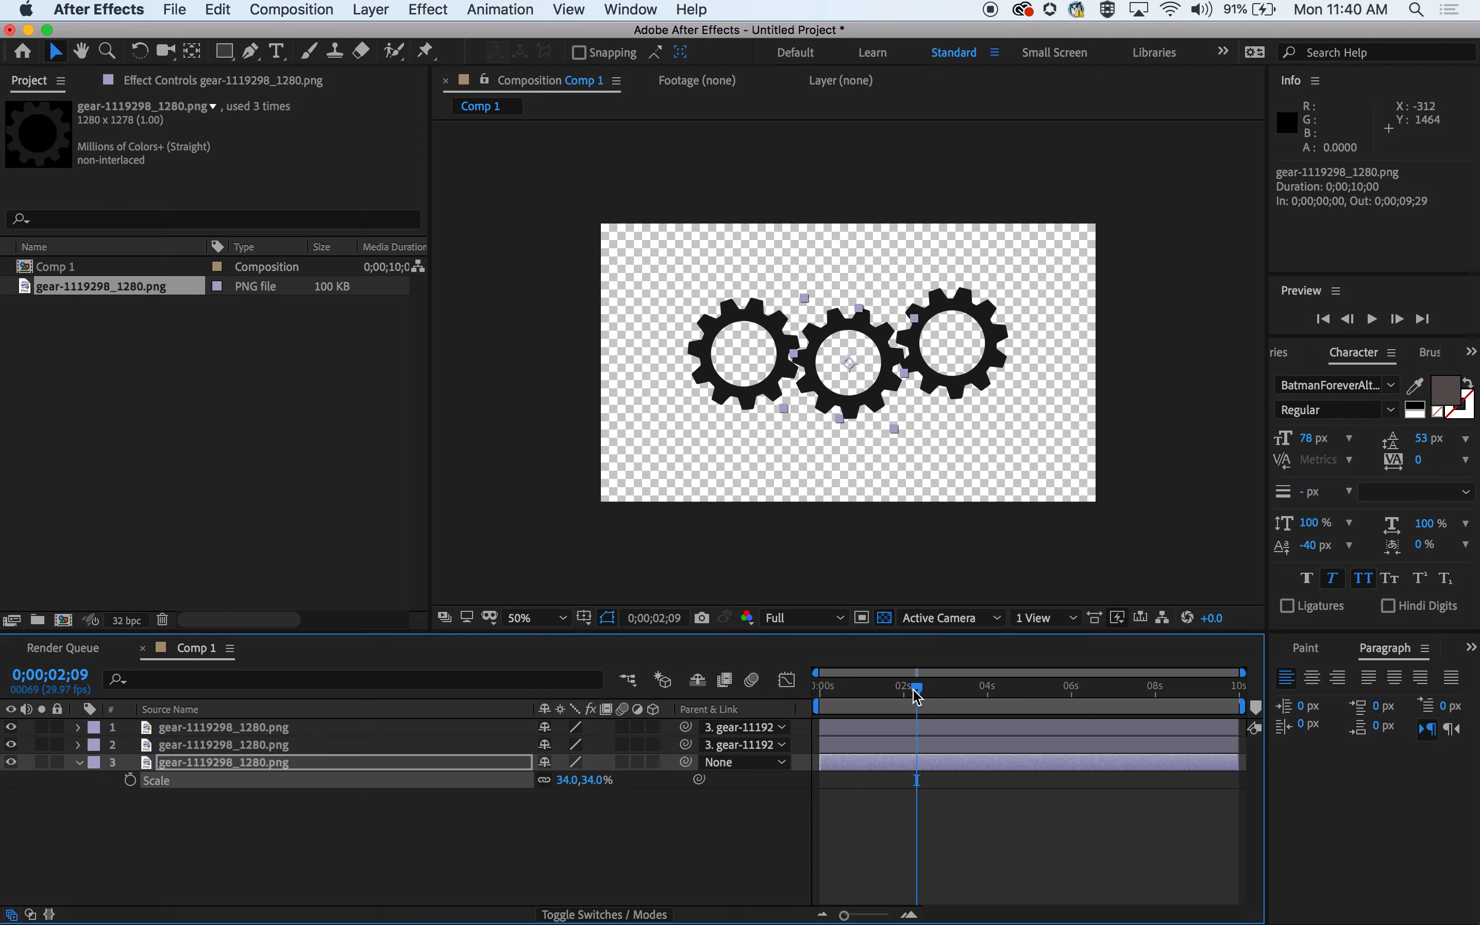
{"action": "left_click_drag", "start_coordinate": [916, 694], "coordinate": [904, 697]}
{"action": "key", "text": "space"}
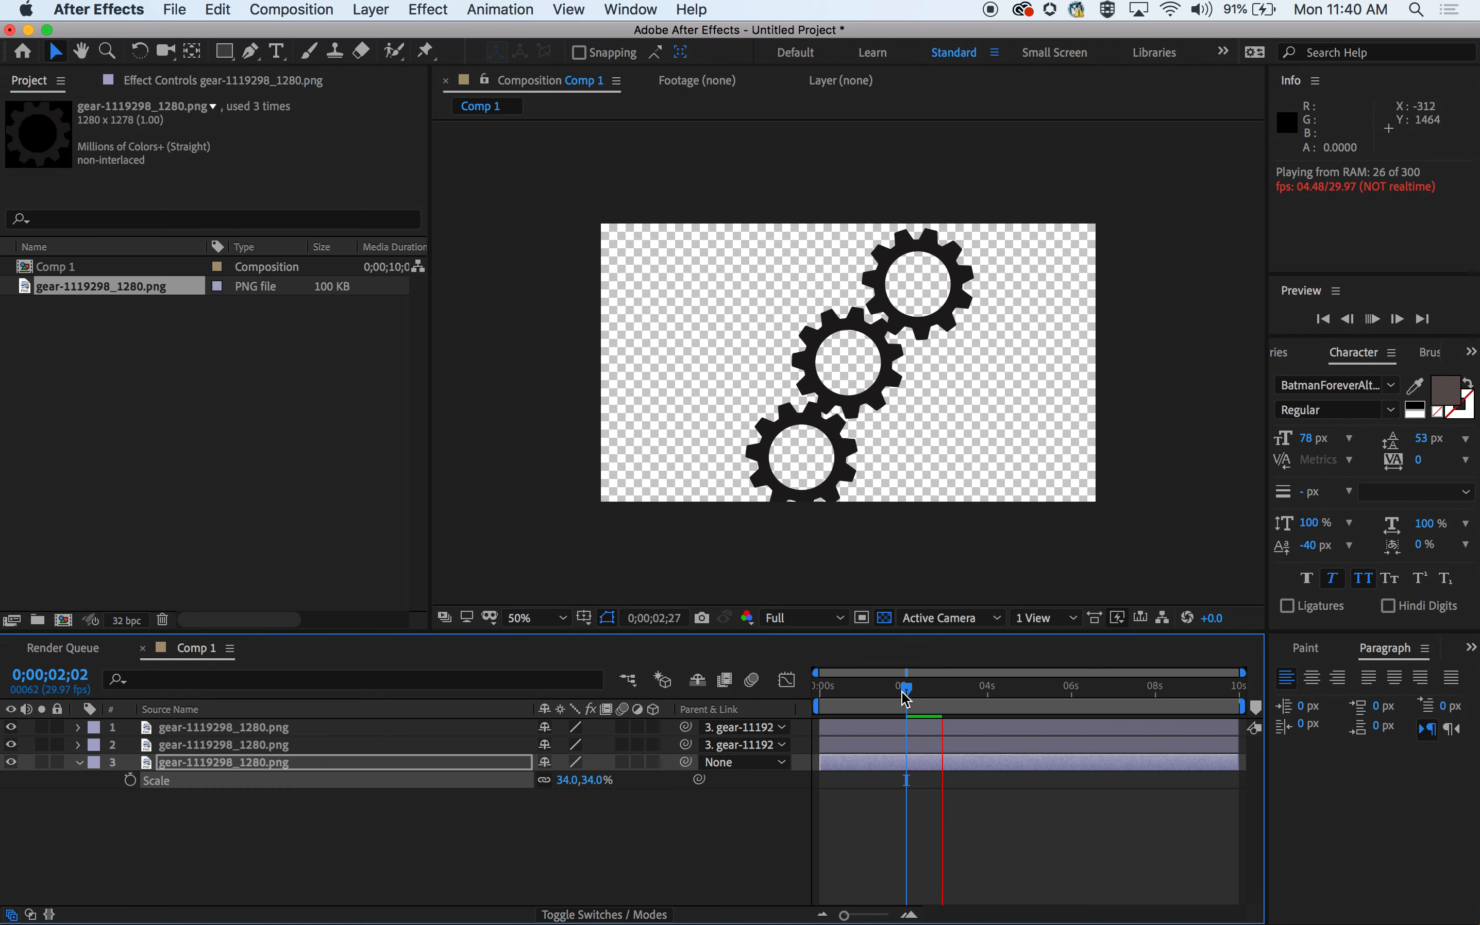
{"action": "key", "text": "space"}
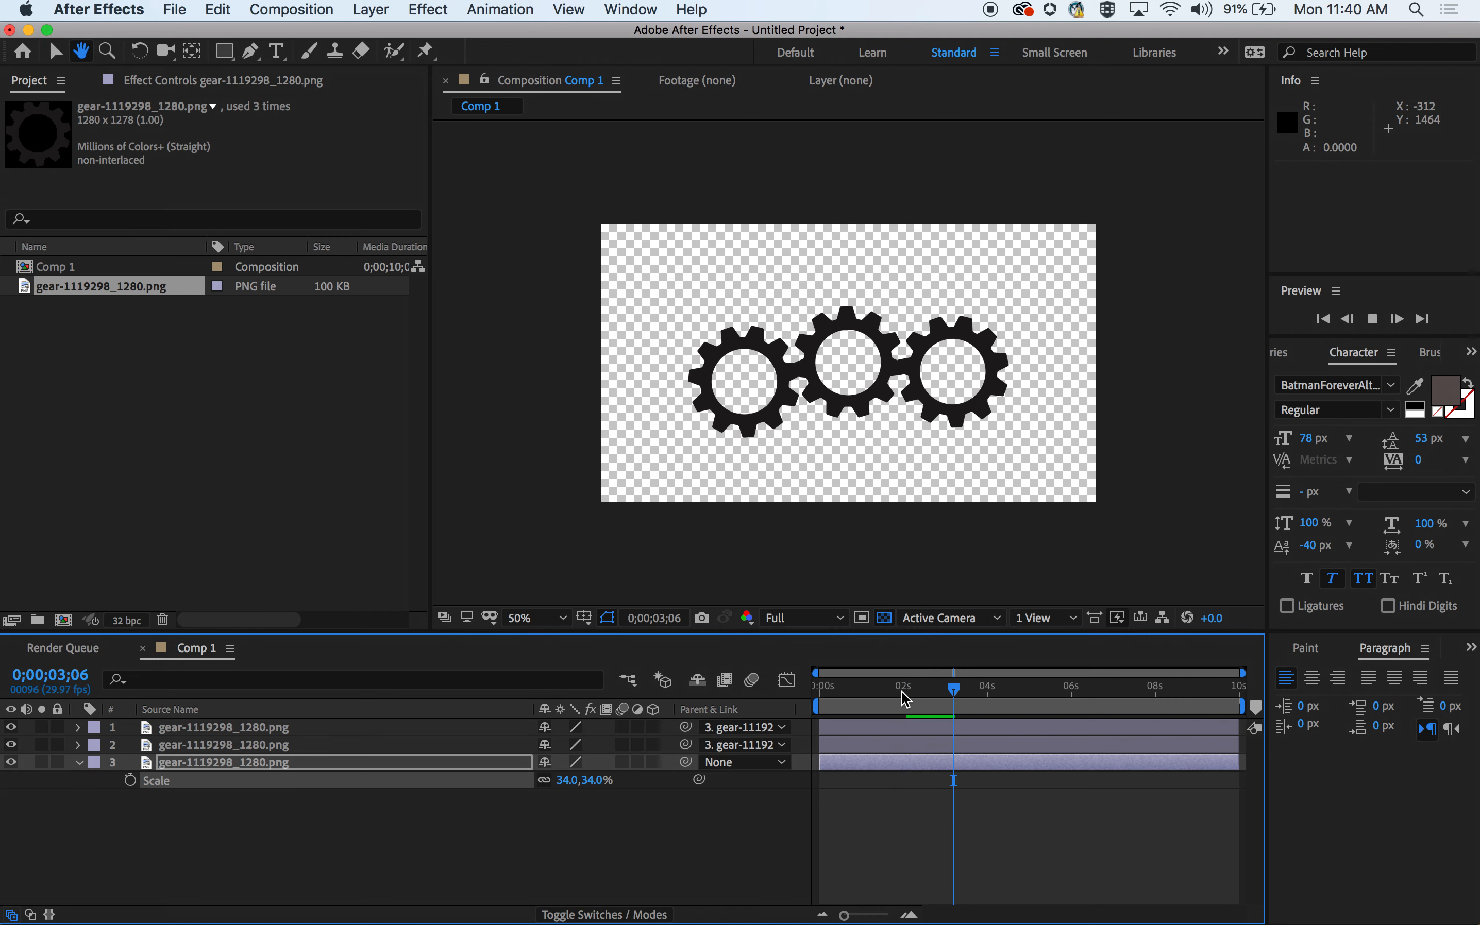
Return to 0;00;00;15 and set the parent of gear layers 1 and 2 to None.
{"action": "mouse_move", "coordinate": [835, 688]}
{"action": "left_mouse_down"}
{"action": "mouse_move", "coordinate": [803, 698]}
{"action": "mouse_move", "coordinate": [842, 688]}
{"action": "left_mouse_up"}
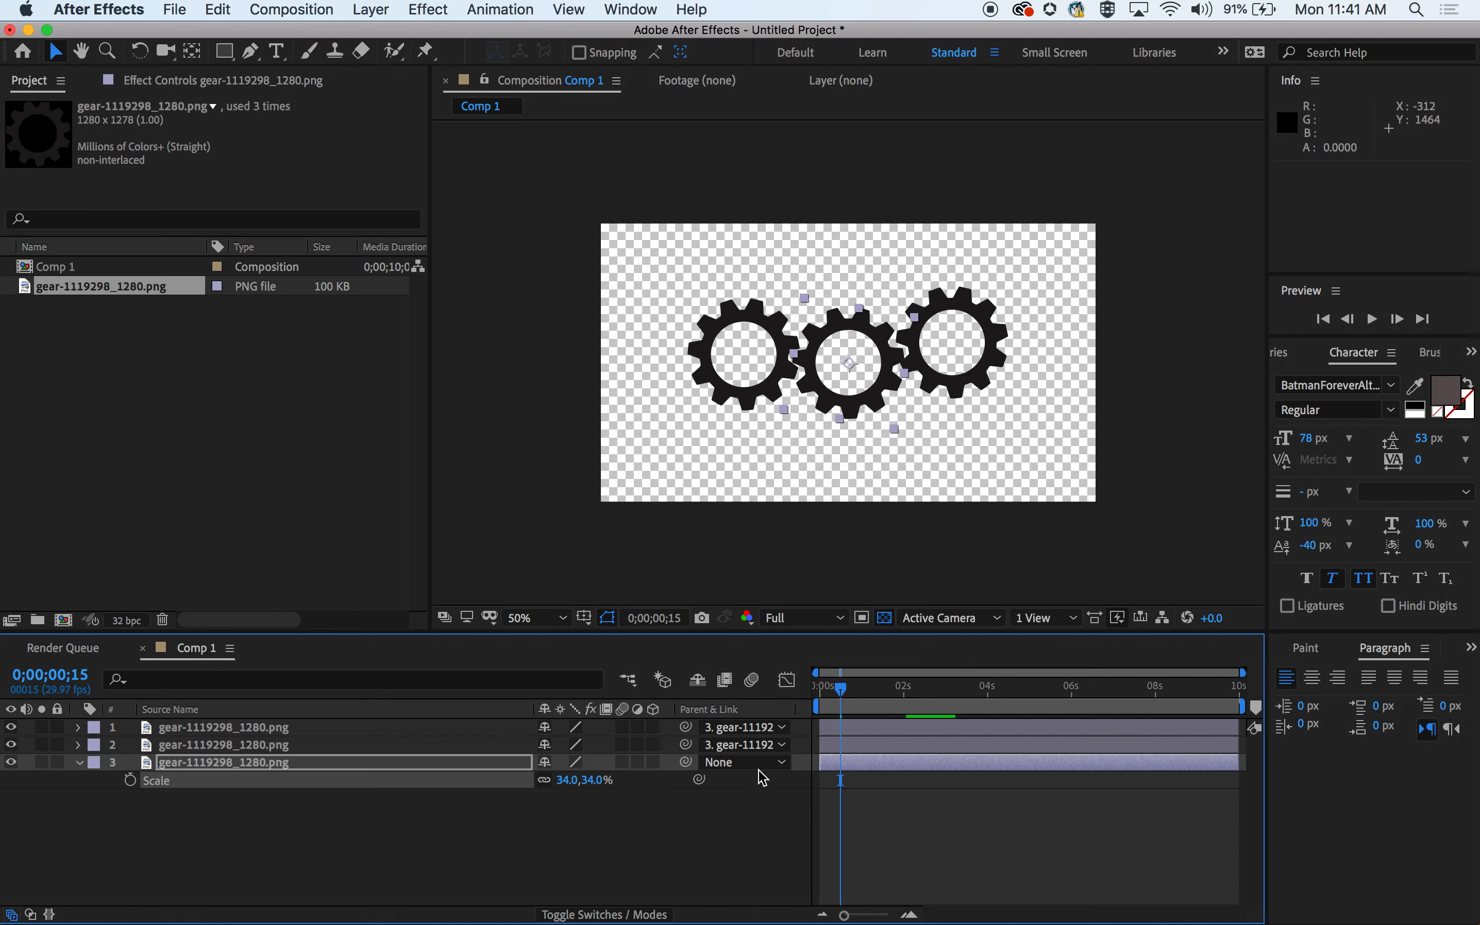
{"action": "left_click", "coordinate": [783, 727]}
{"action": "left_click", "coordinate": [765, 750]}
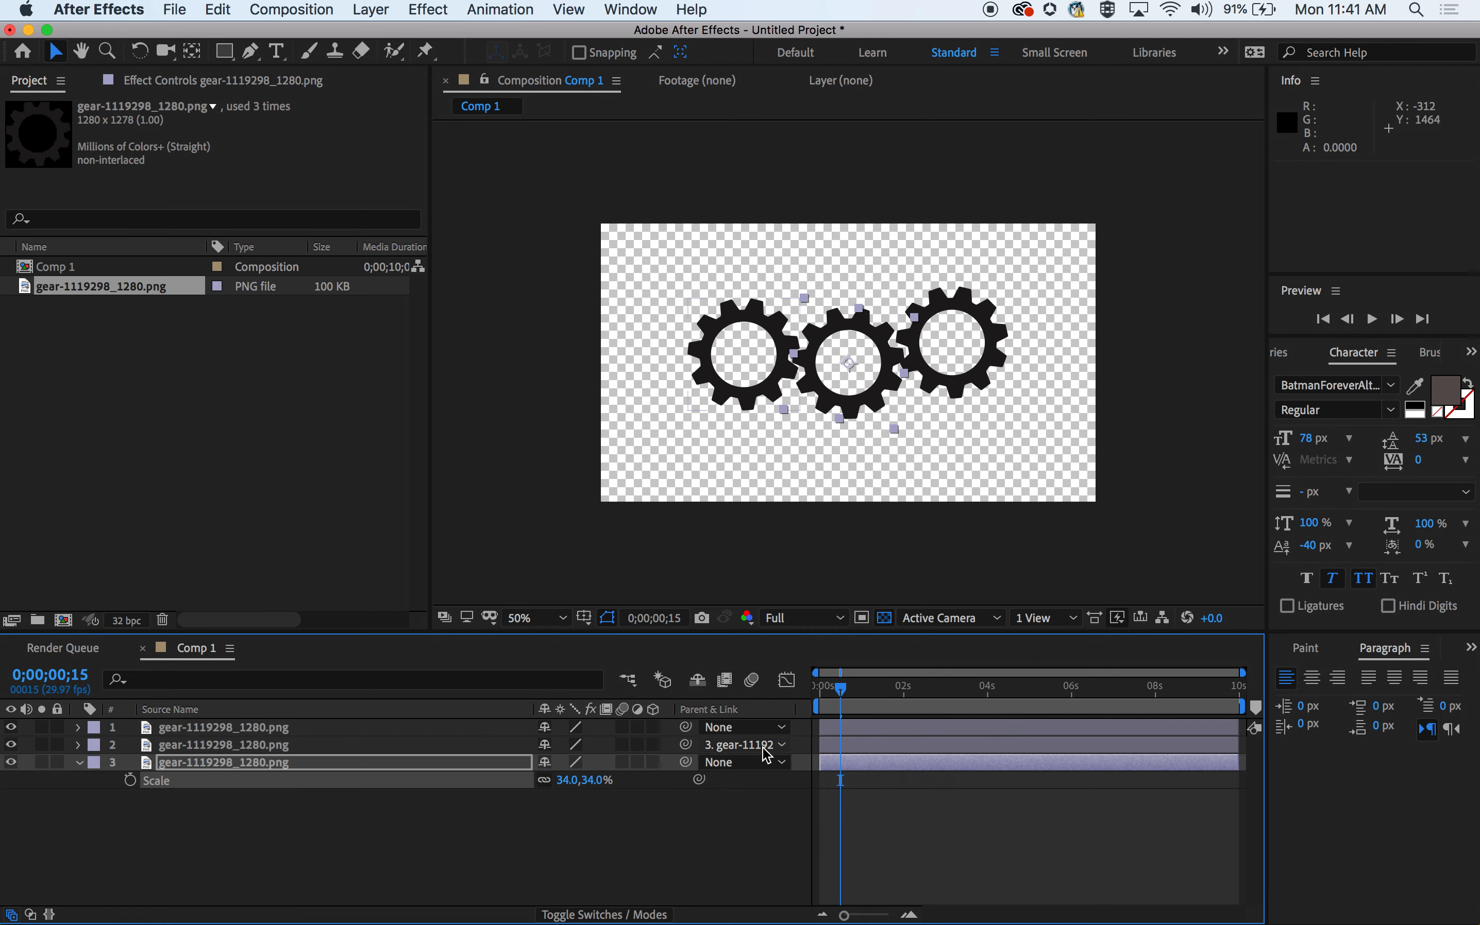
{"action": "left_click", "coordinate": [784, 746]}
{"action": "left_click", "coordinate": [786, 765]}
Preview the unparented gears from 0;00;00;08, and set the current time to 0;00;02;23.
{"action": "left_click_drag", "start_coordinate": [847, 690], "coordinate": [834, 686]}
{"action": "key", "text": "space"}
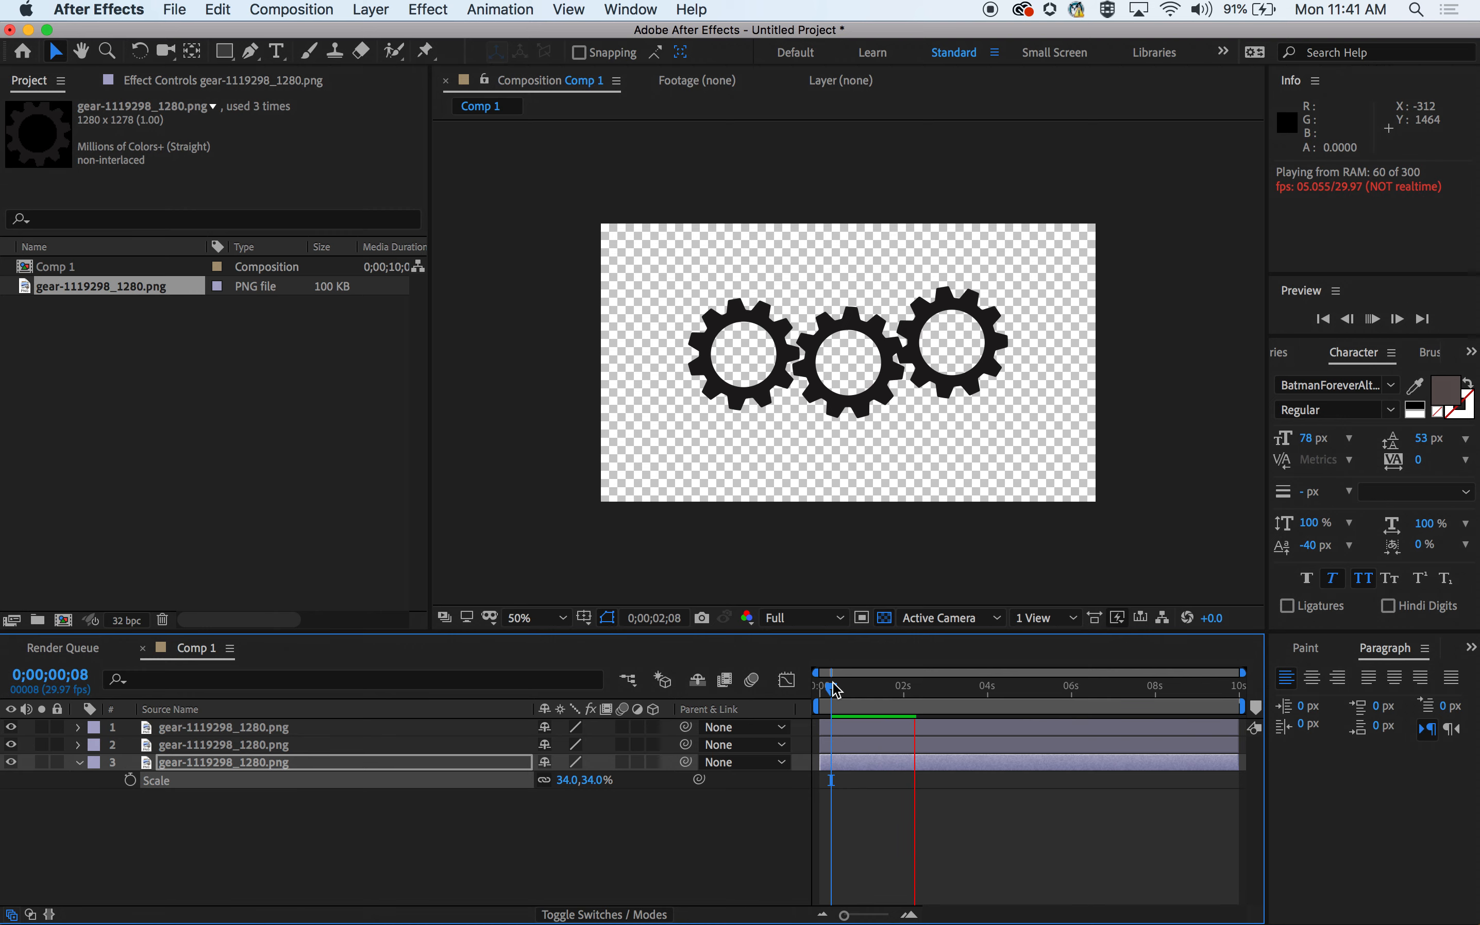
{"action": "key", "text": "space"}
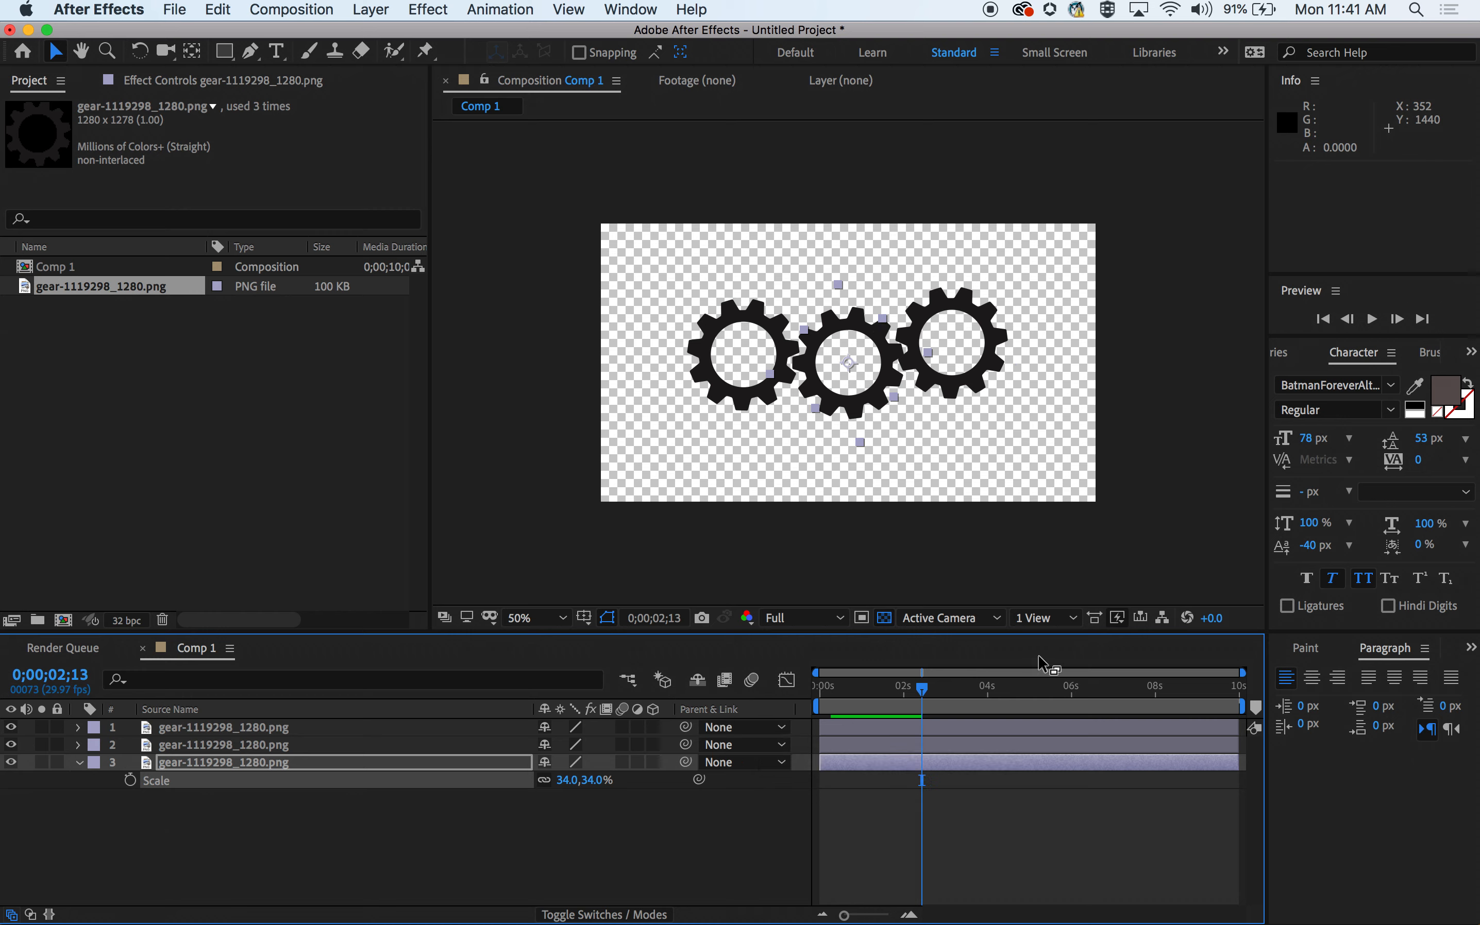
{"action": "mouse_move", "coordinate": [925, 691]}
{"action": "left_mouse_down"}
{"action": "mouse_move", "coordinate": [900, 689]}
{"action": "mouse_move", "coordinate": [936, 688]}
{"action": "left_mouse_up"}
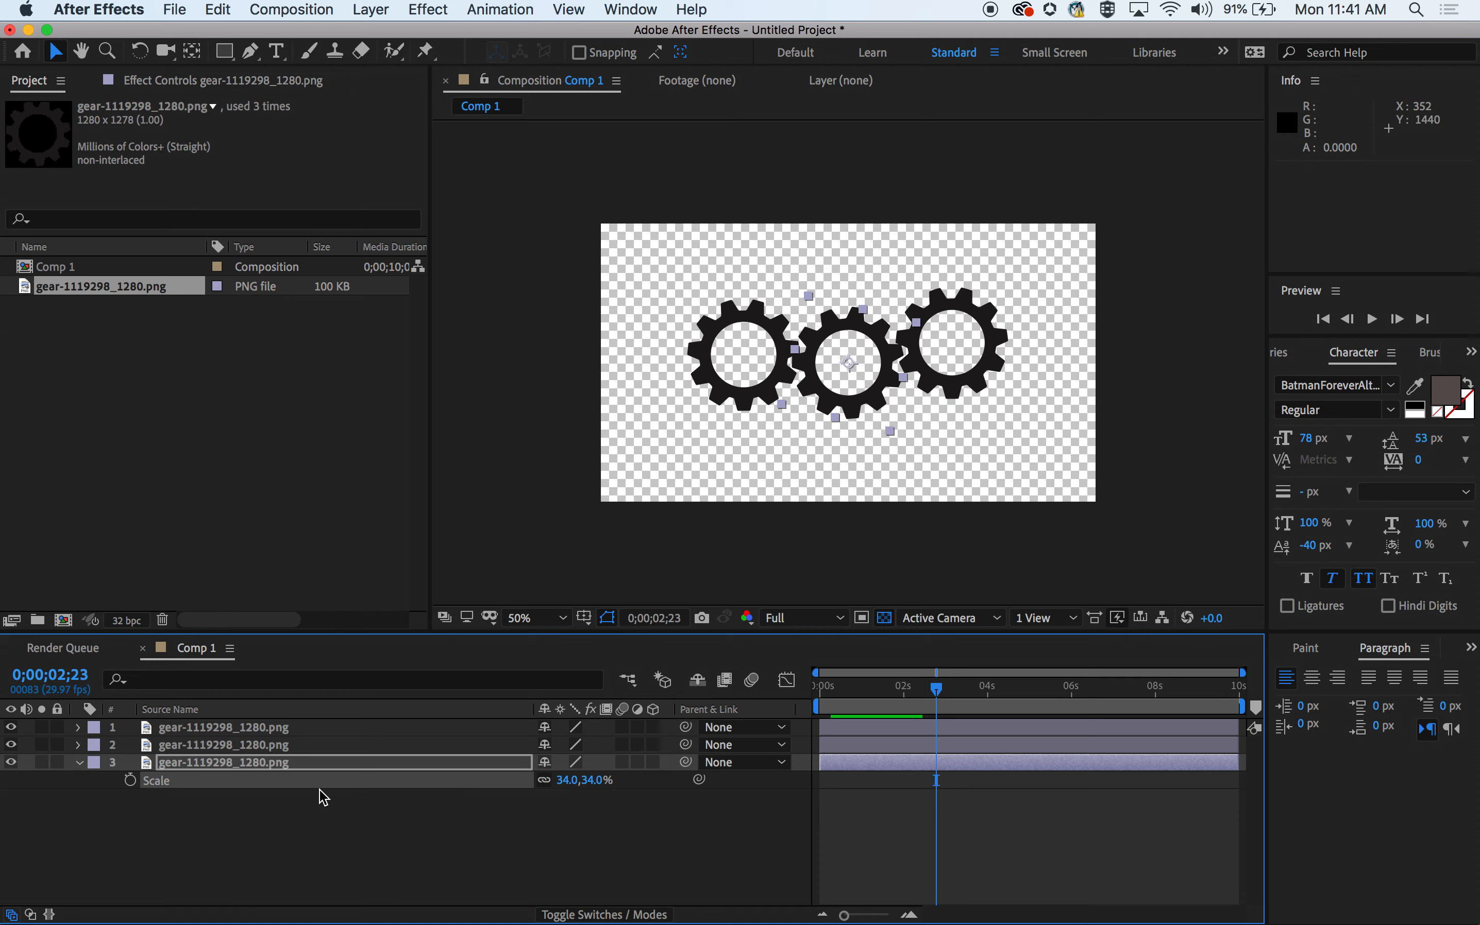
Hide gear layers 1 and 2 and make the centre gear on layer 3 a 3D layer.
{"action": "left_click", "coordinate": [11, 727]}
{"action": "left_click", "coordinate": [11, 745]}
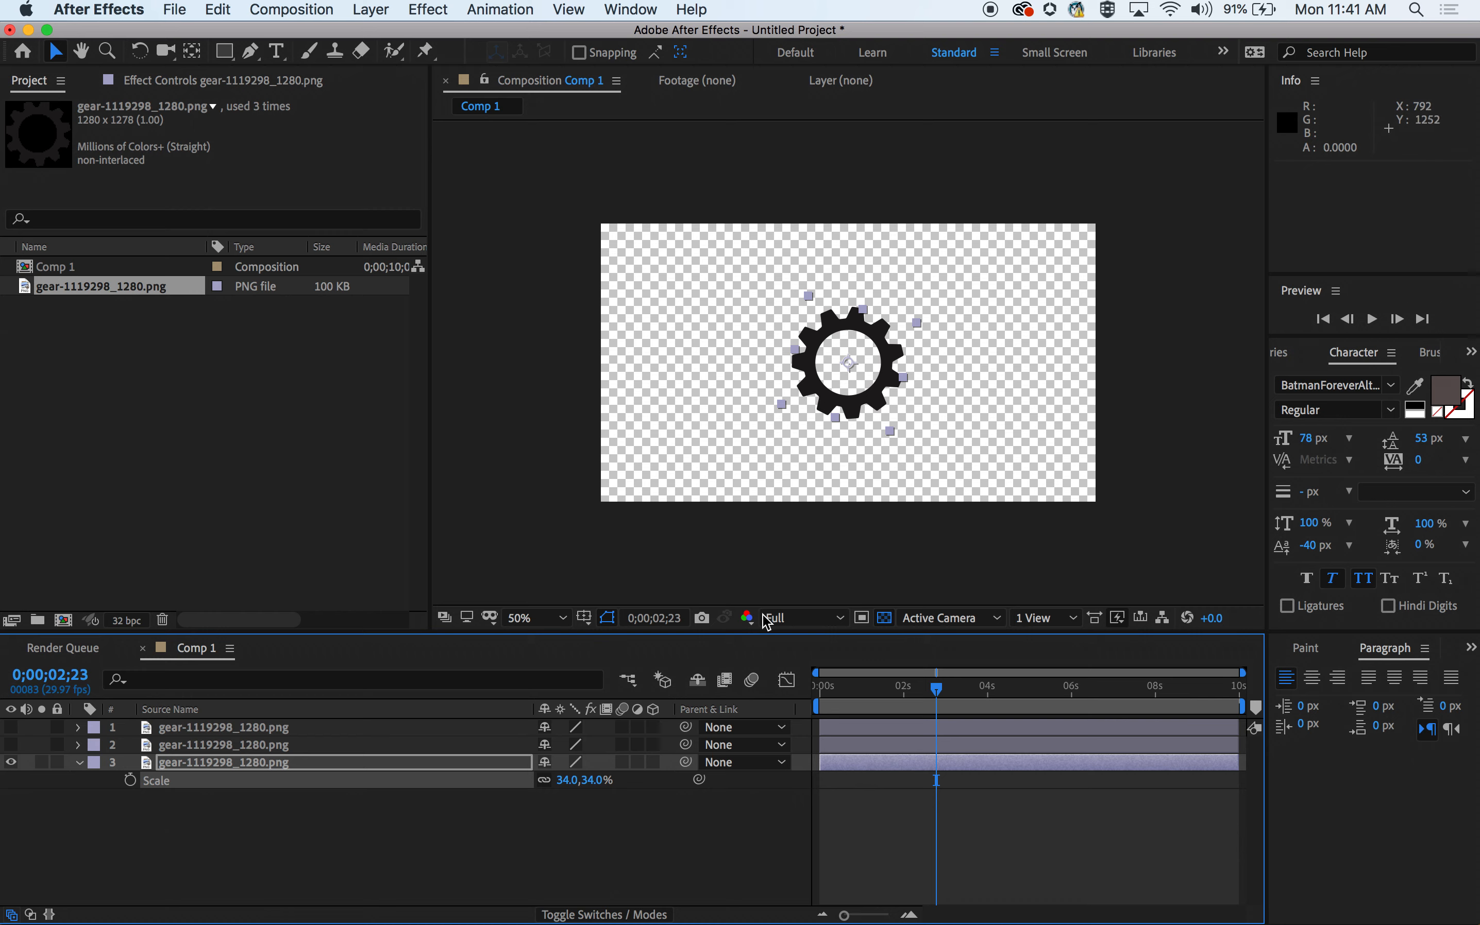
{"action": "left_click", "coordinate": [653, 762]}
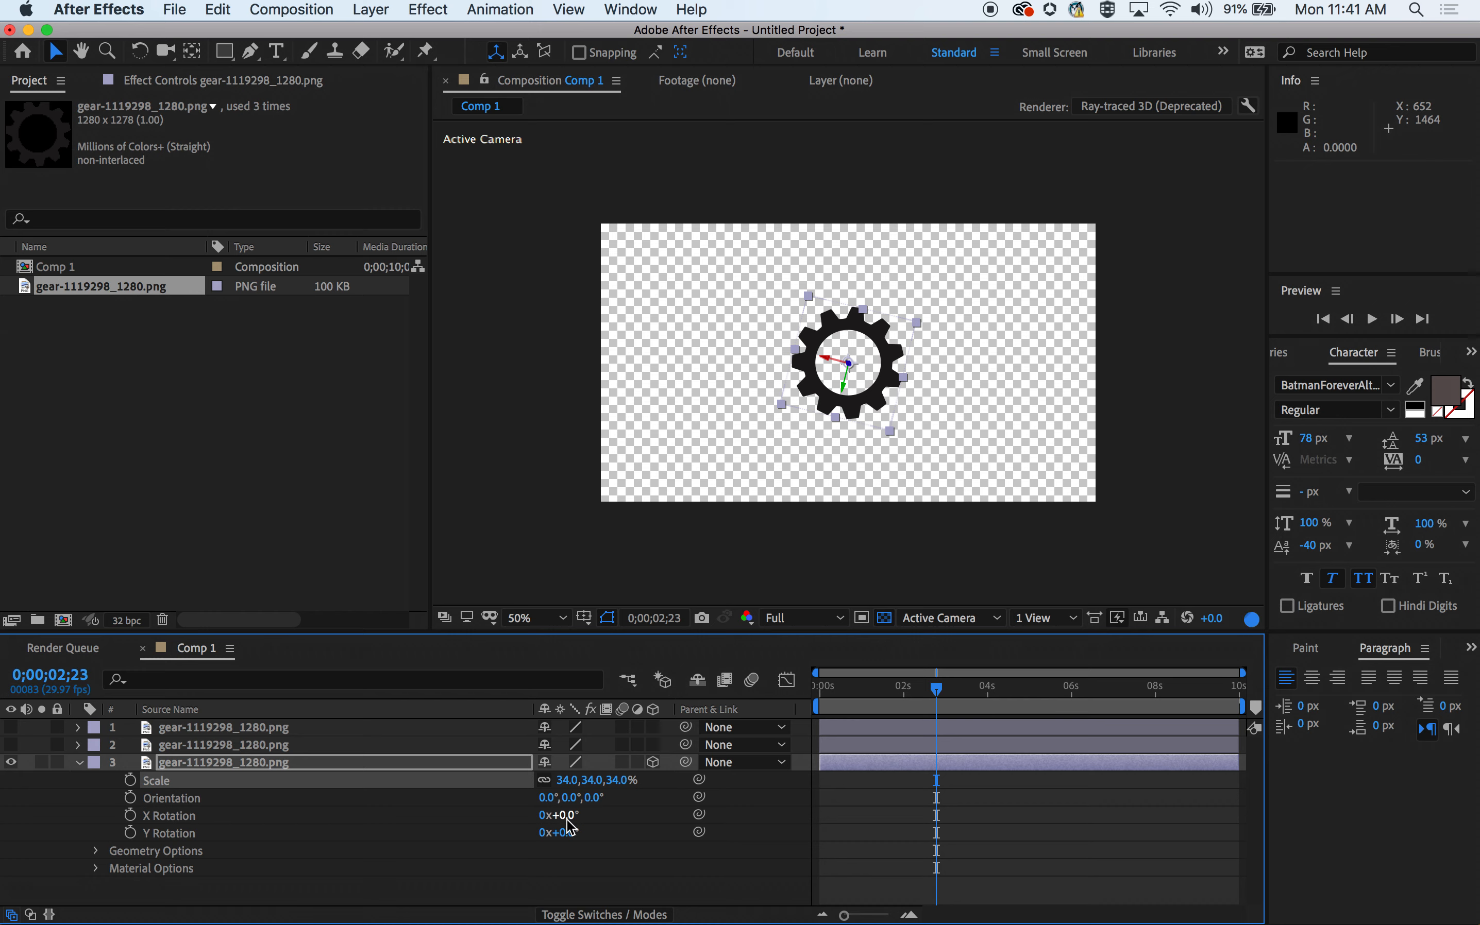
Try an X Rotation of 67° on the centre gear, and undo the change.
{"action": "left_click_drag", "start_coordinate": [561, 815], "coordinate": [634, 820]}
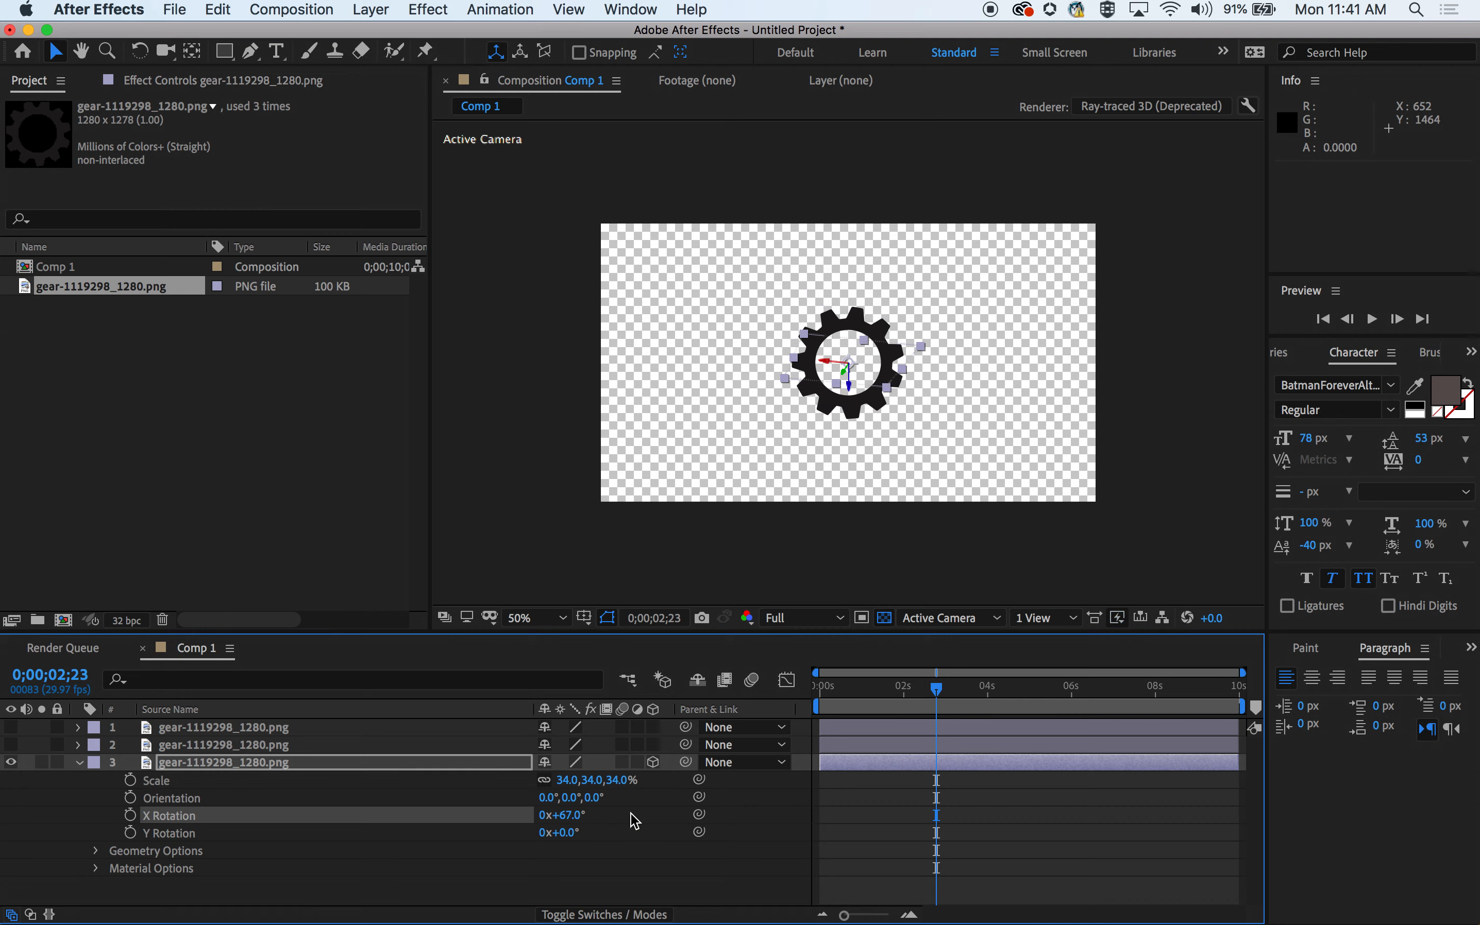
{"action": "key", "text": "super+z"}
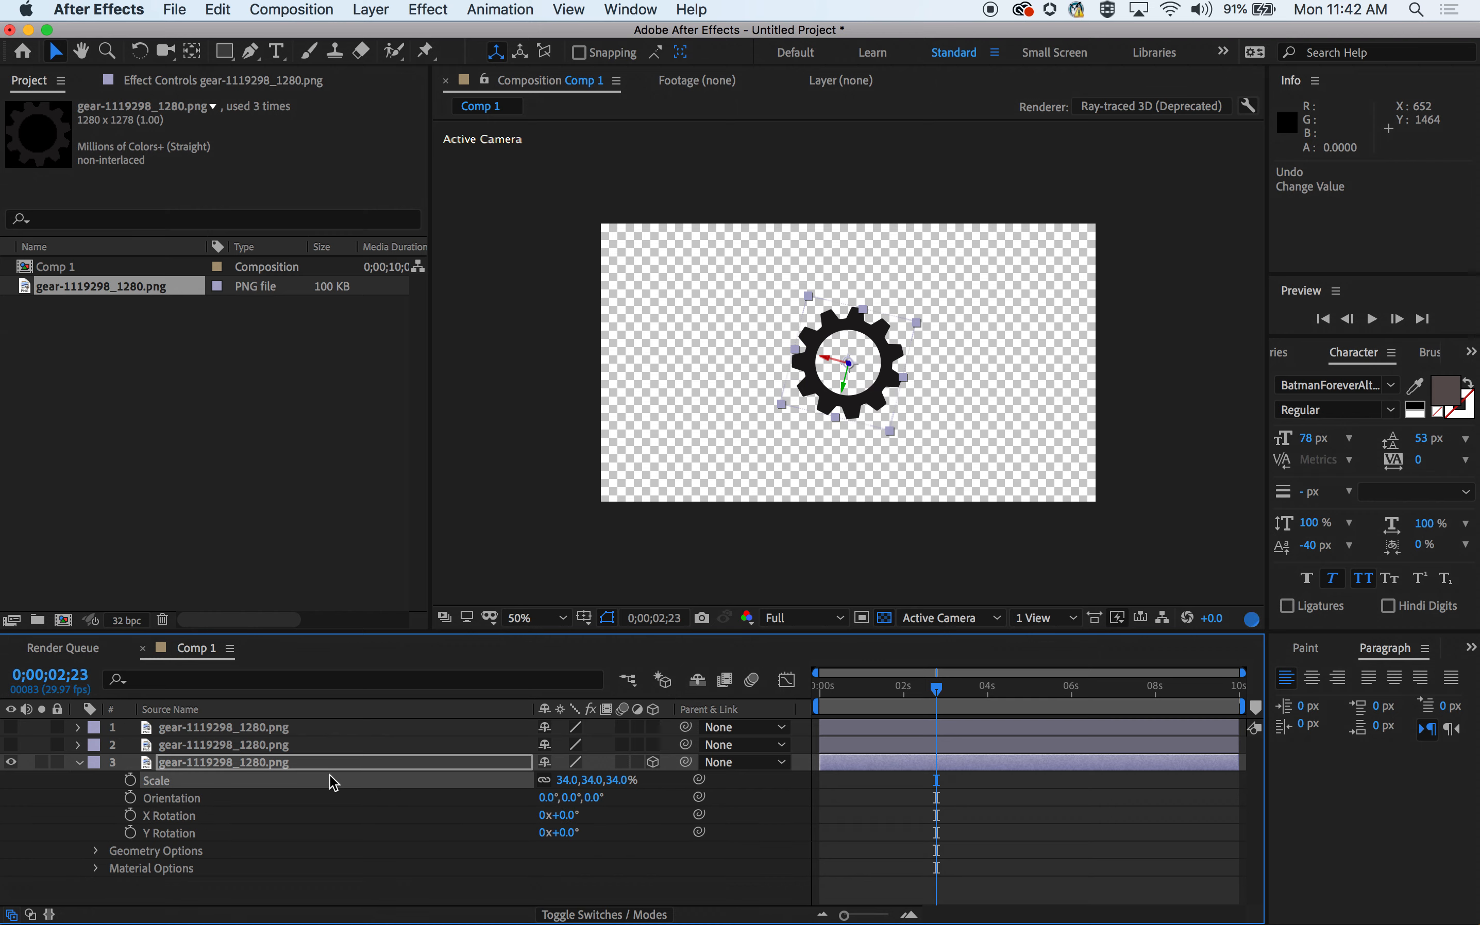
Set the centre gear's Y Rotation to 7° and remove the time*200 expression from its Z Rotation.
{"action": "left_click", "coordinate": [185, 764]}
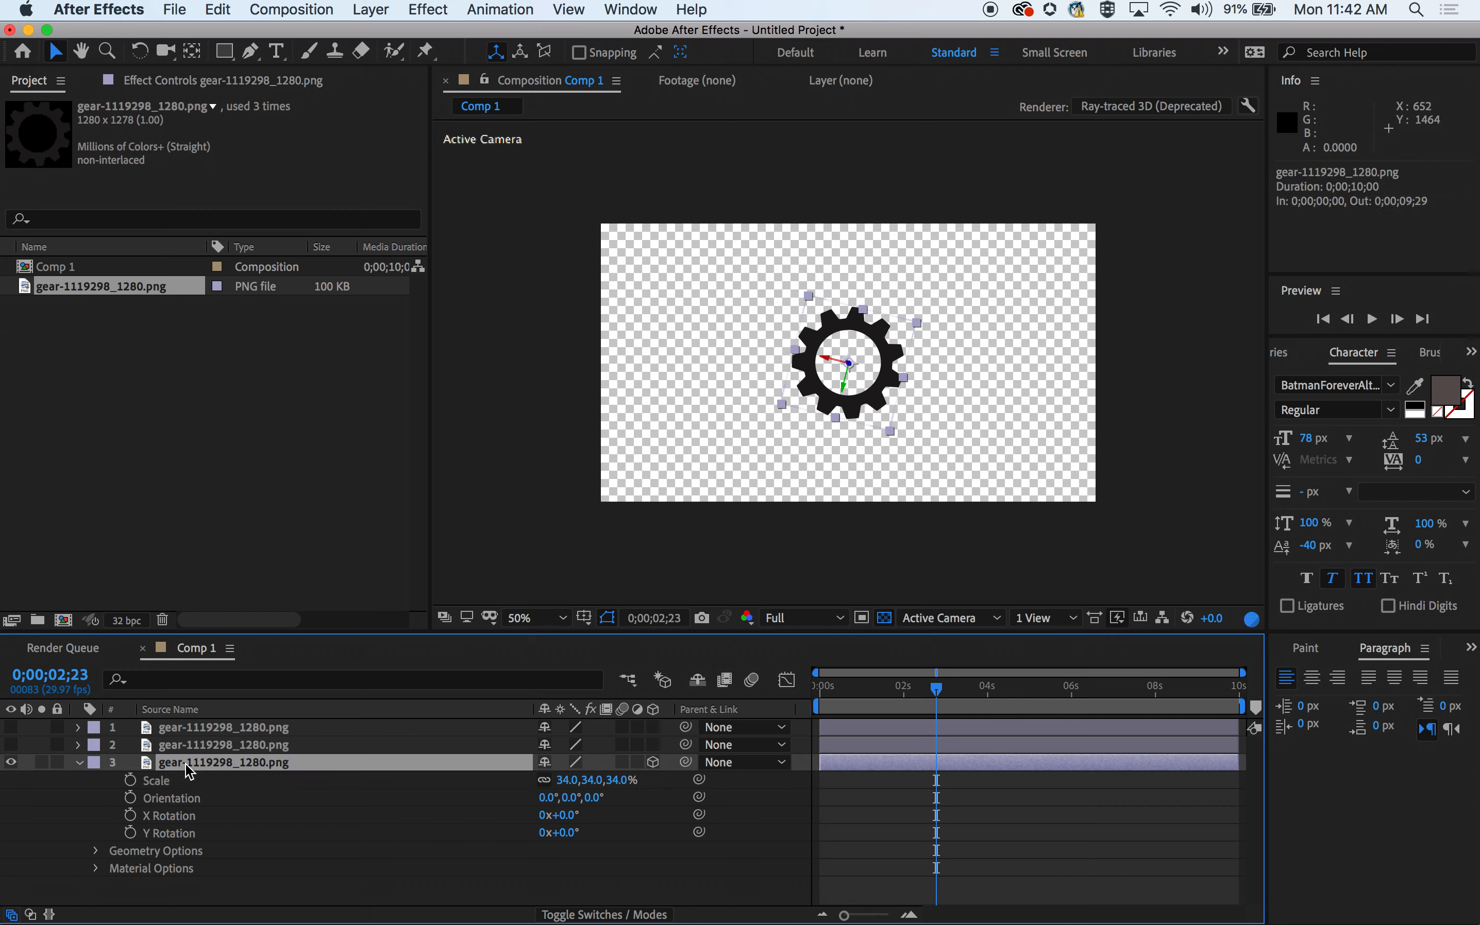
{"action": "key", "text": "r"}
{"action": "left_click_drag", "start_coordinate": [557, 815], "coordinate": [575, 820]}
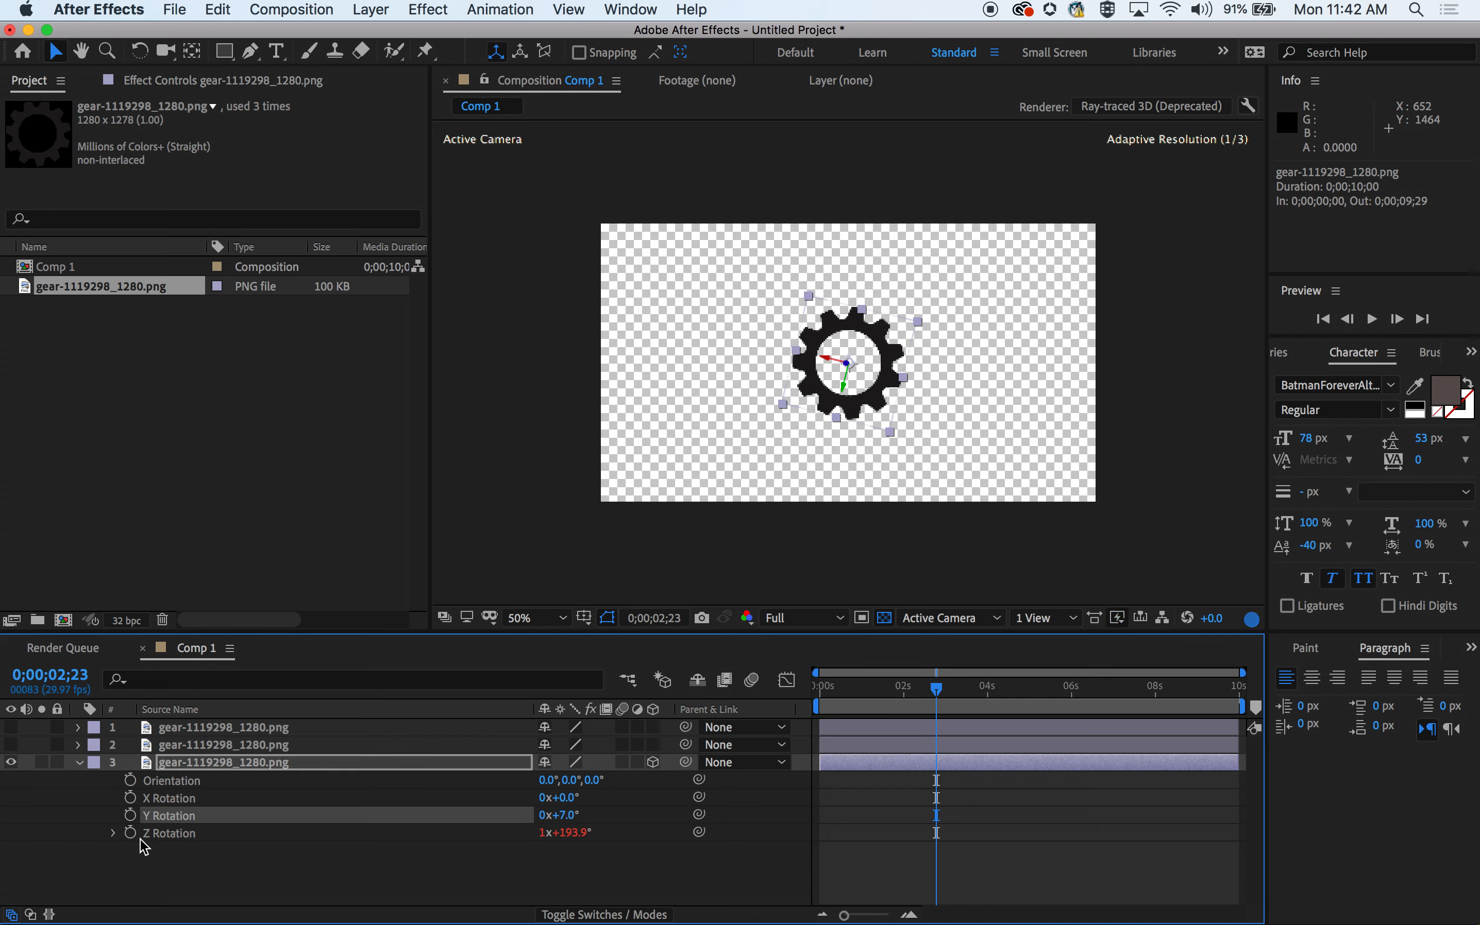
{"action": "left_click", "coordinate": [114, 834]}
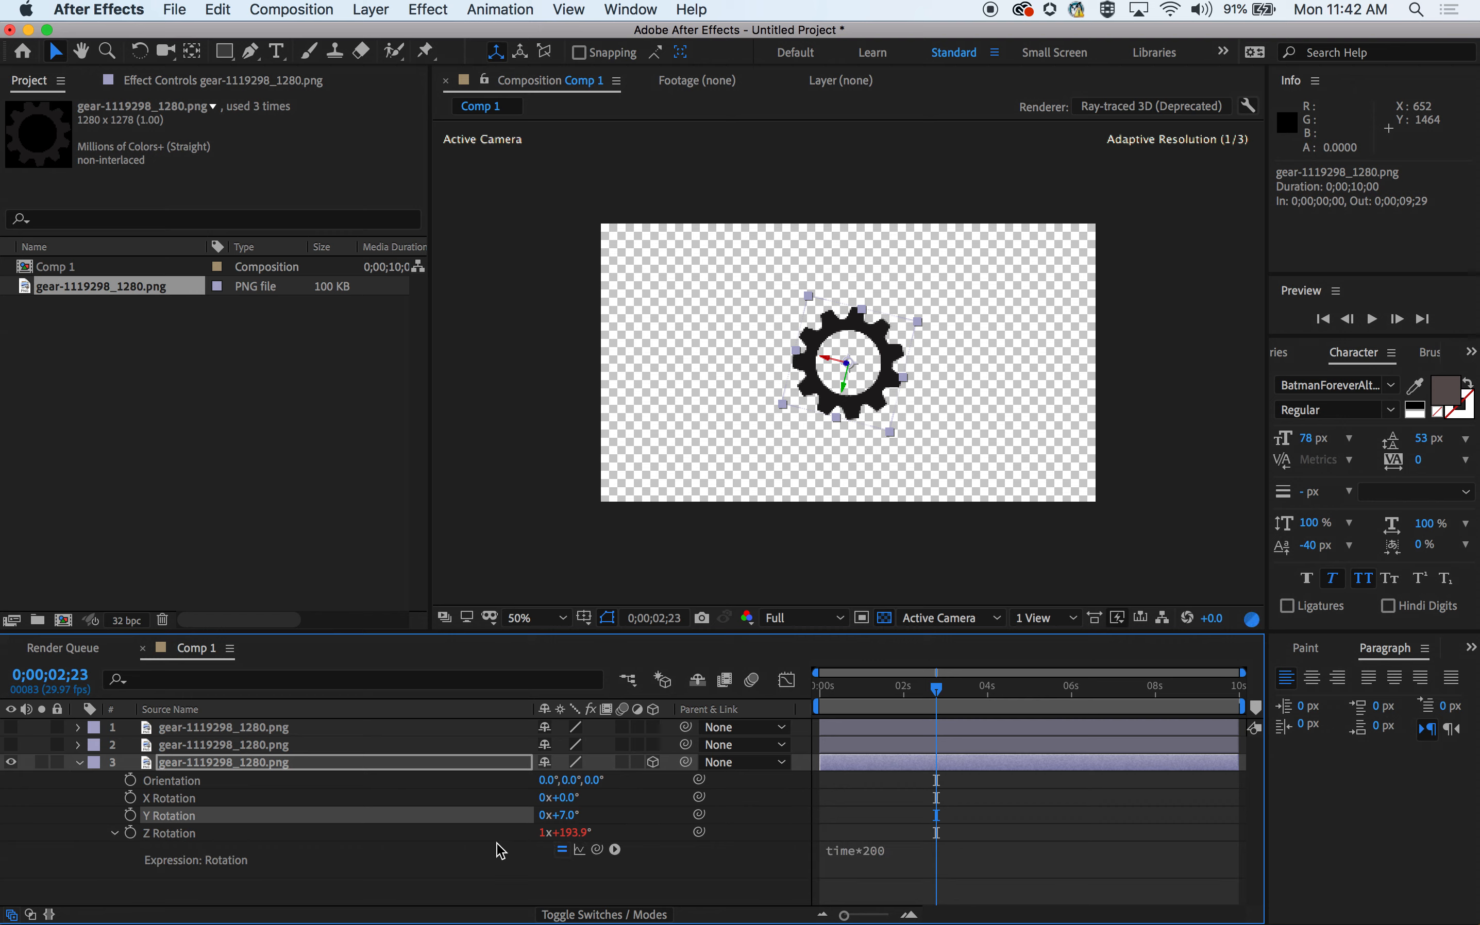
{"action": "left_click", "coordinate": [133, 834], "text": "alt"}
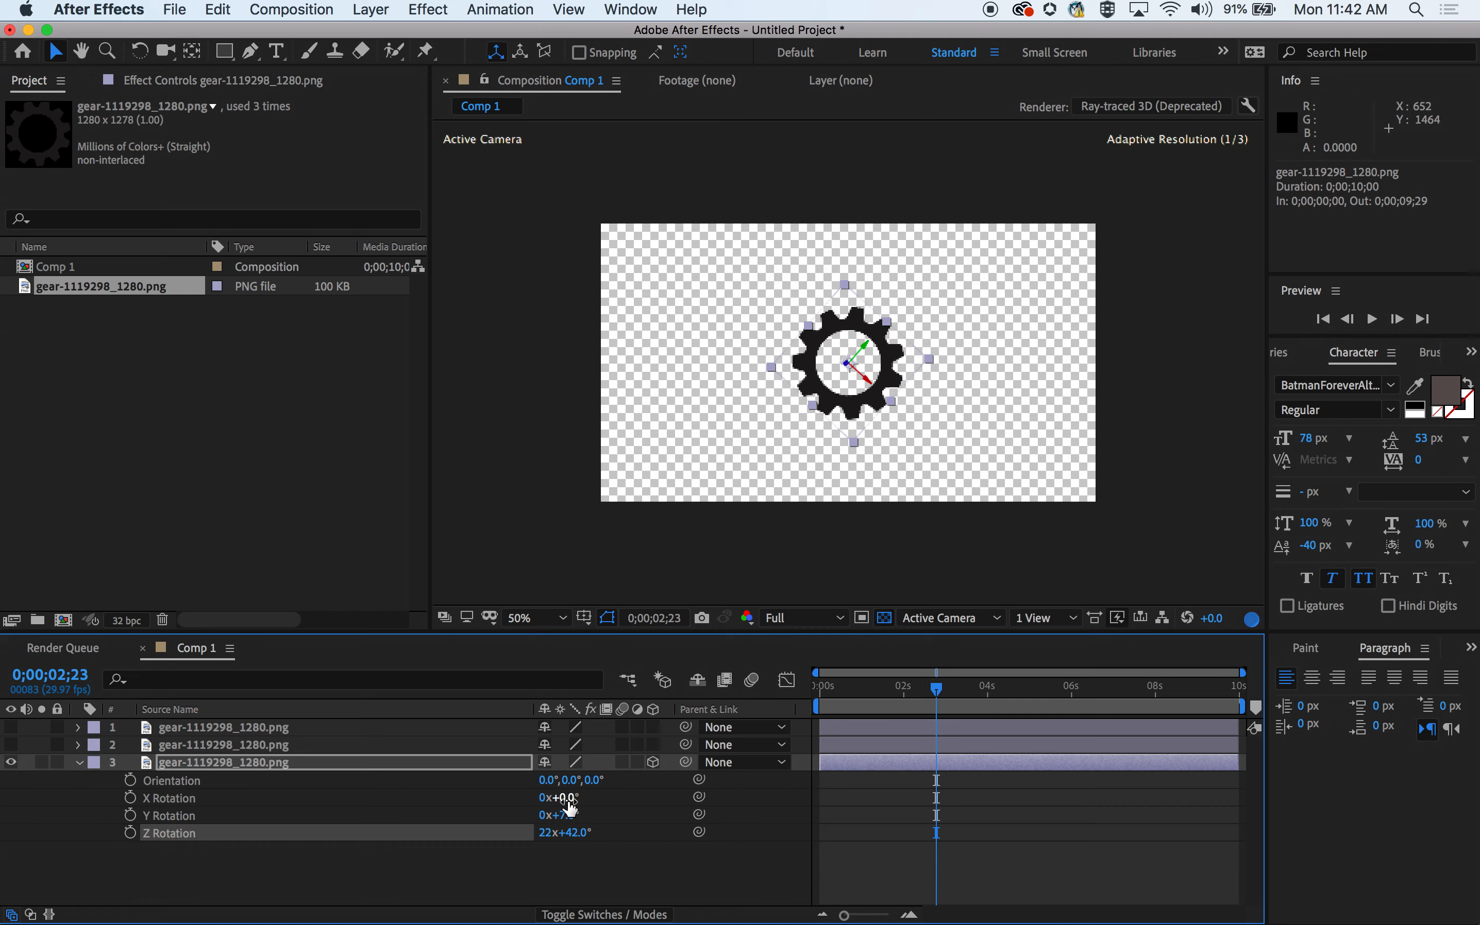
Try an X Rotation of -12° on the centre gear, undo it, and set the Y Rotation to 50°.
{"action": "left_click_drag", "start_coordinate": [568, 803], "coordinate": [499, 801]}
{"action": "mouse_move", "coordinate": [590, 800]}
{"action": "left_mouse_down"}
{"action": "mouse_move", "coordinate": [623, 798]}
{"action": "mouse_move", "coordinate": [563, 793]}
{"action": "left_mouse_up"}
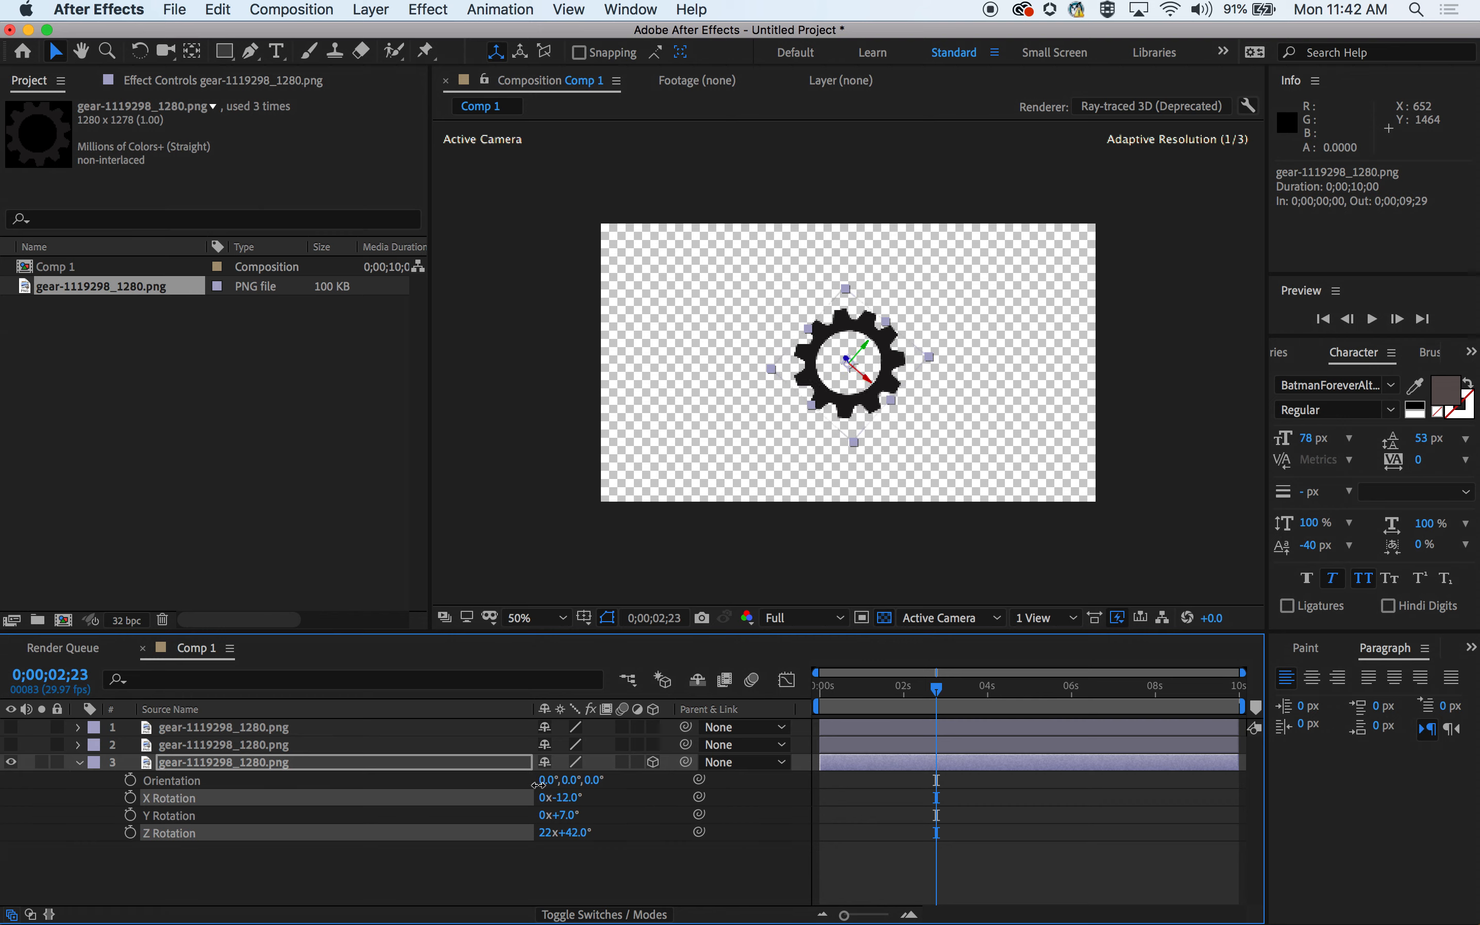
{"action": "key", "text": "super+z"}
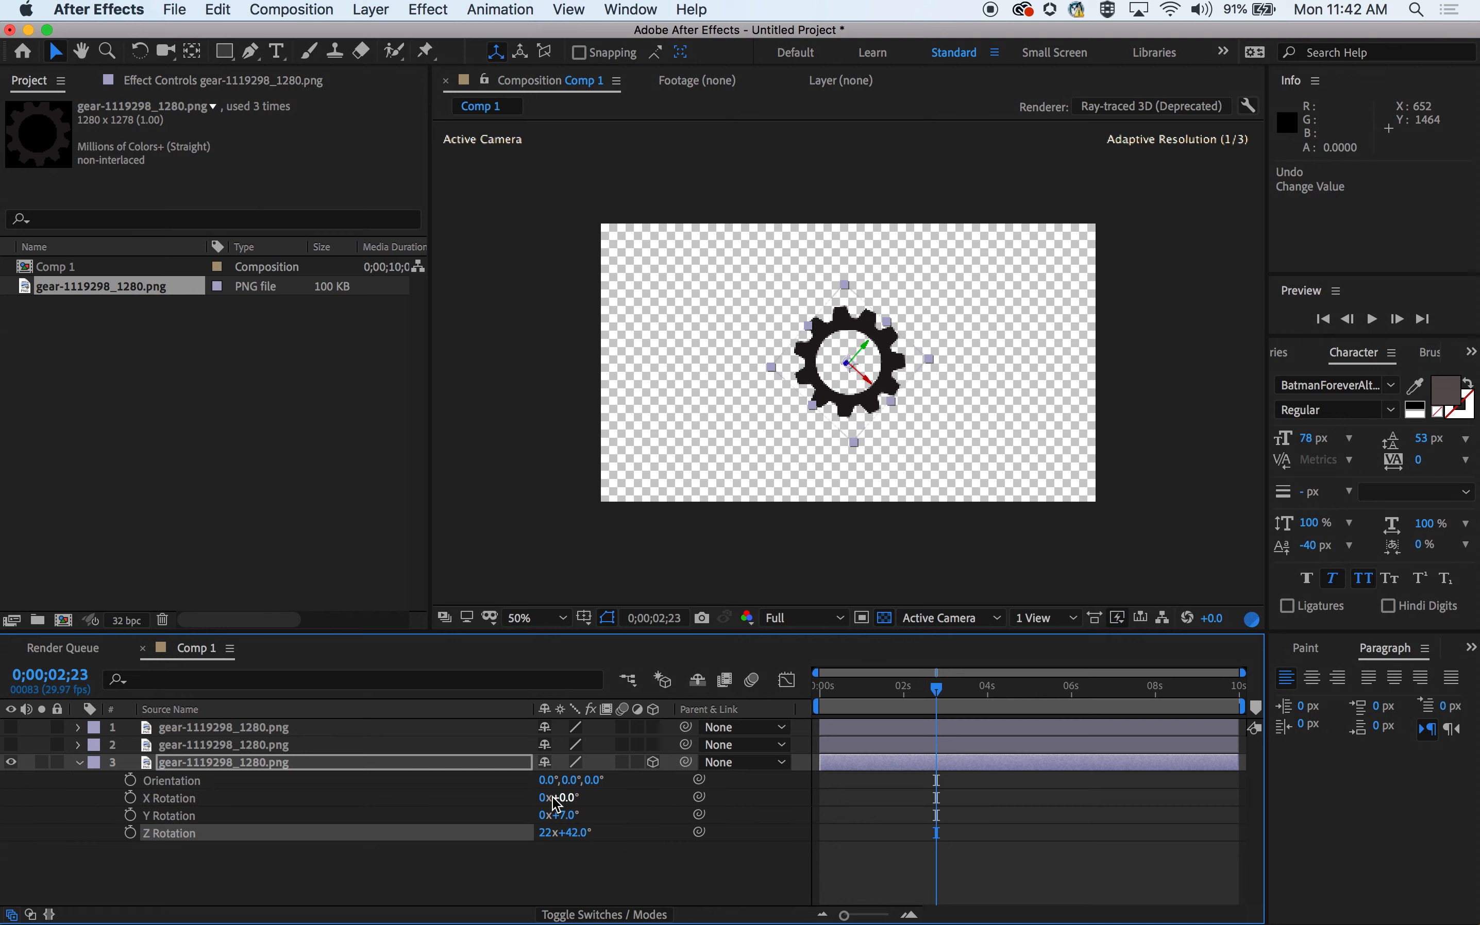
{"action": "left_click_drag", "start_coordinate": [569, 820], "coordinate": [596, 797]}
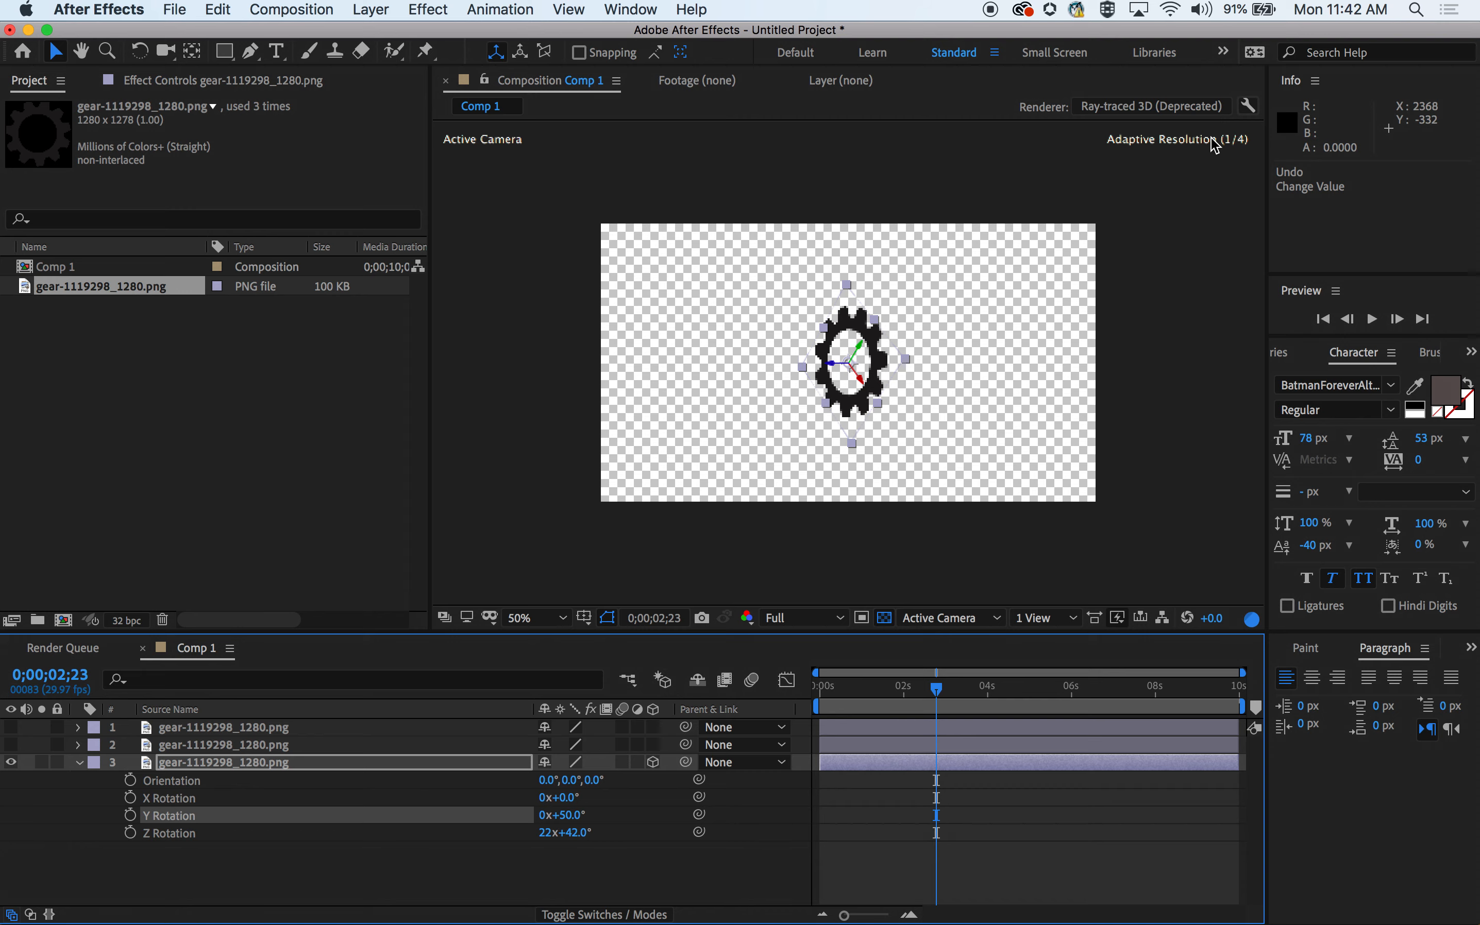
Try the Classic 3D renderer for Comp 1, and restore Ray-traced 3D (Deprecated).
{"action": "left_click", "coordinate": [1187, 105]}
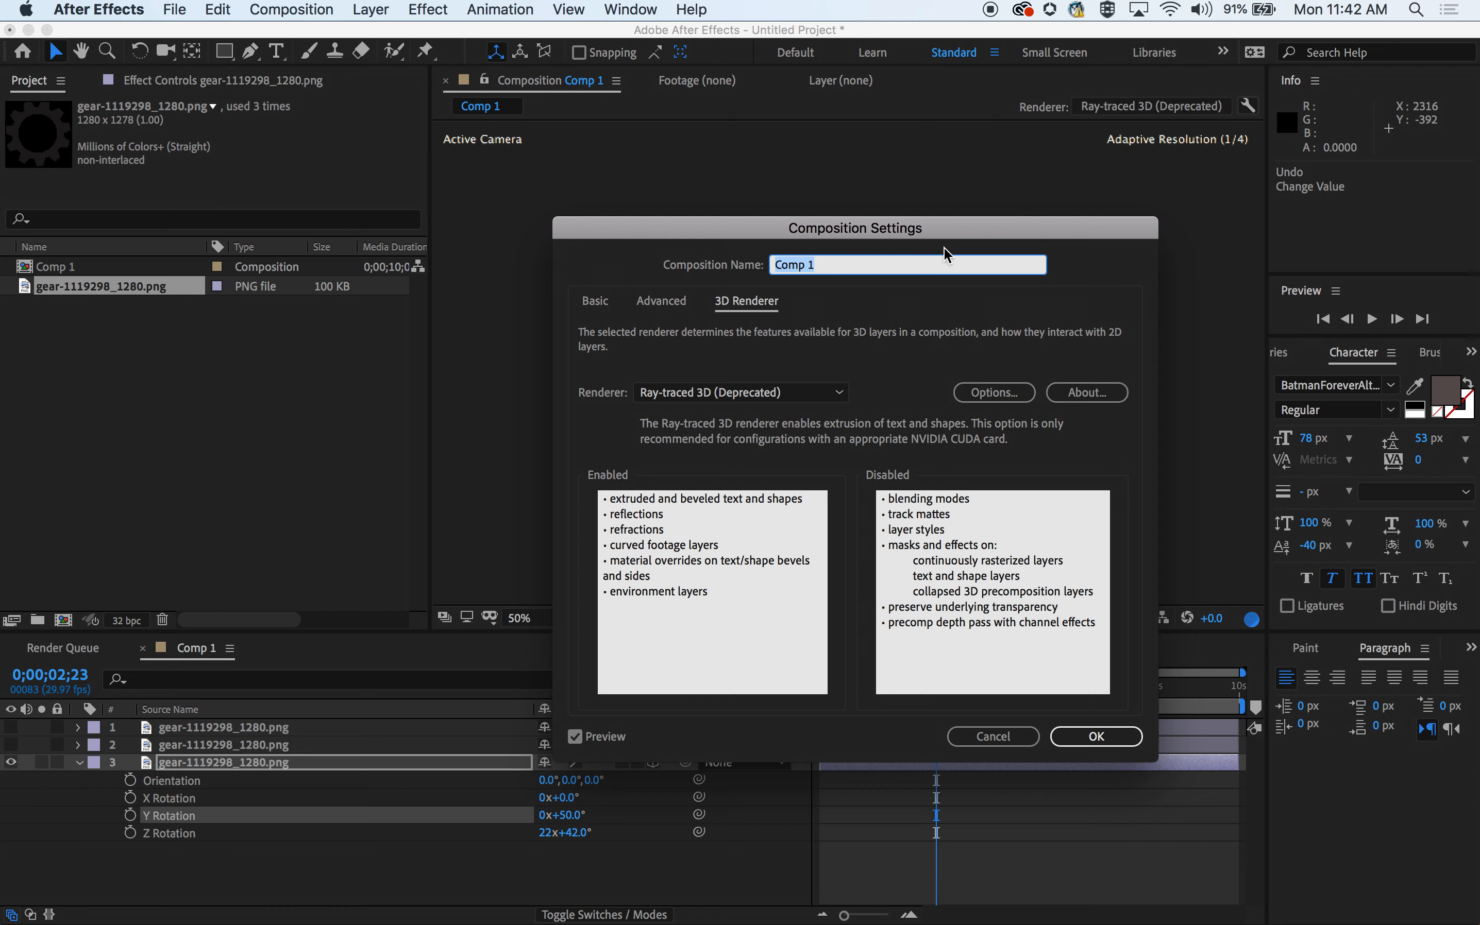
{"action": "left_click", "coordinate": [686, 398]}
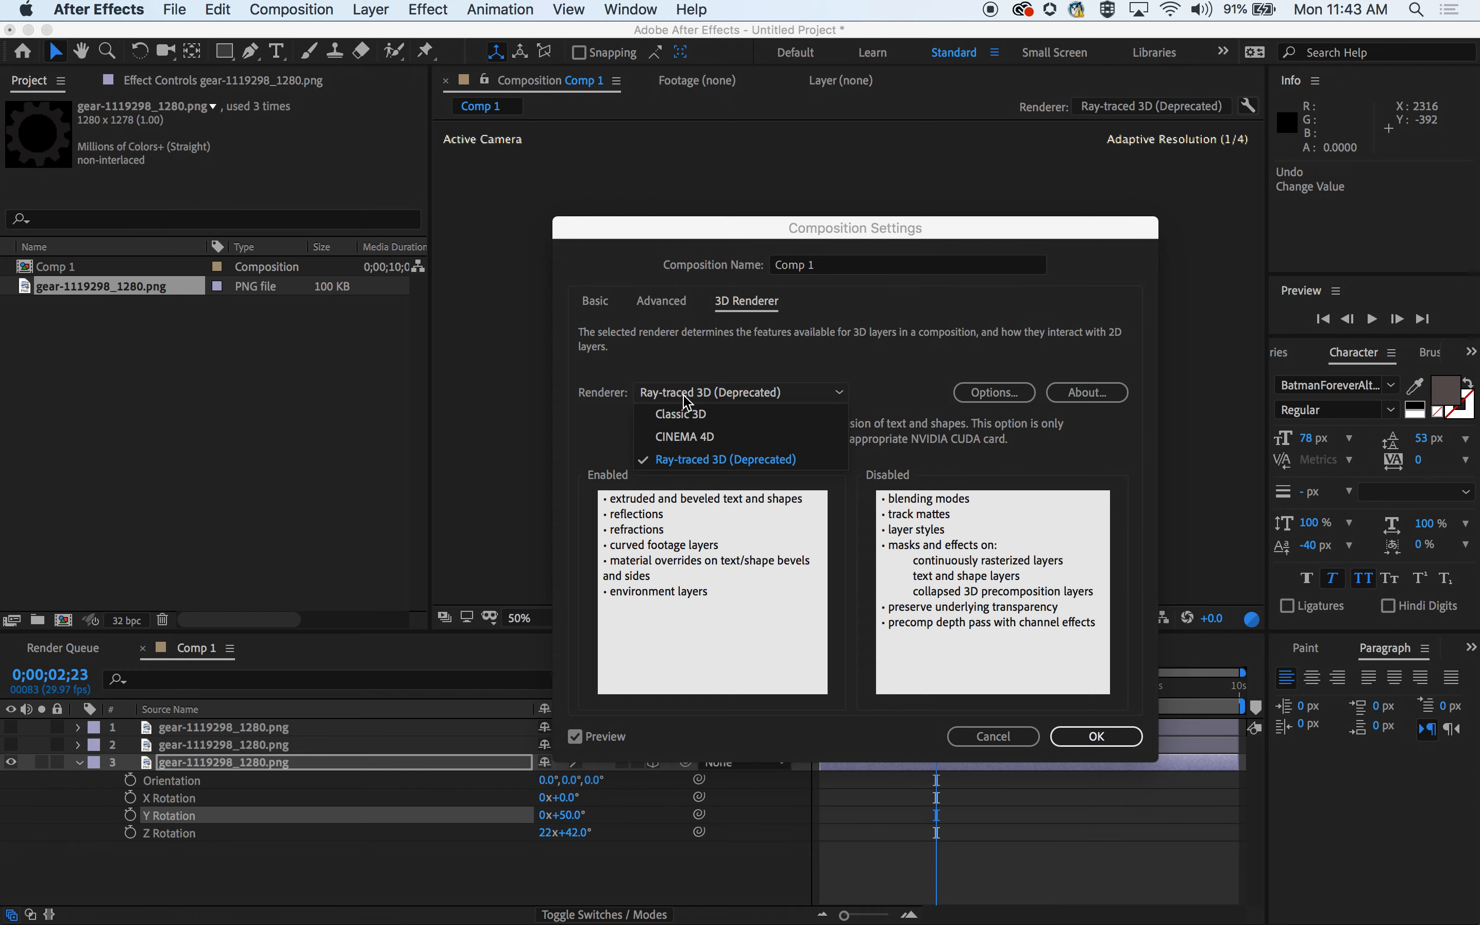
{"action": "left_click", "coordinate": [699, 415]}
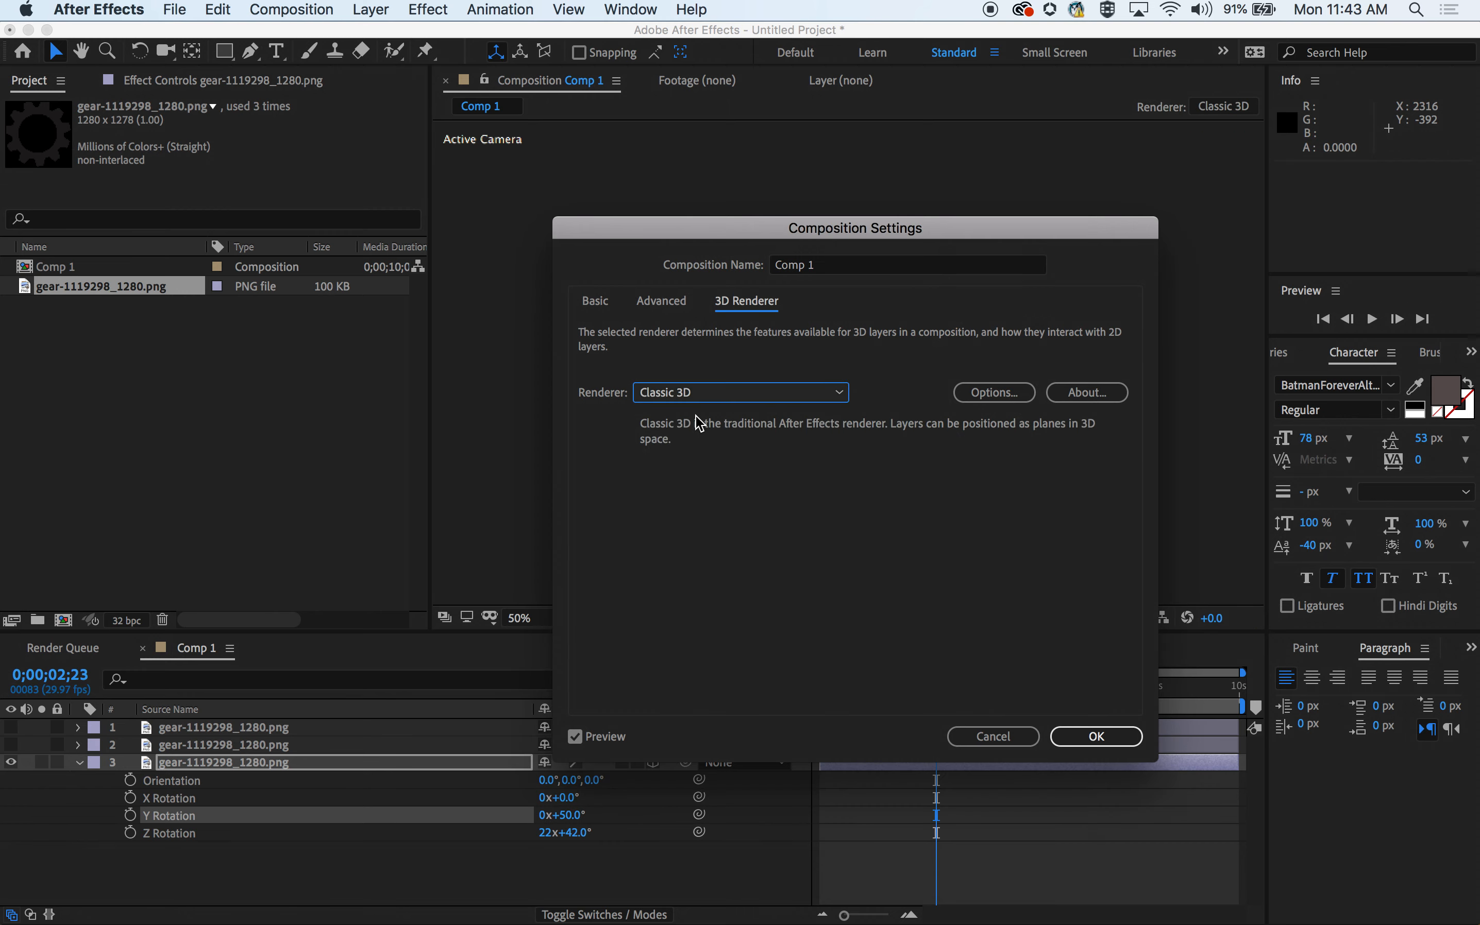
{"action": "left_click", "coordinate": [687, 393]}
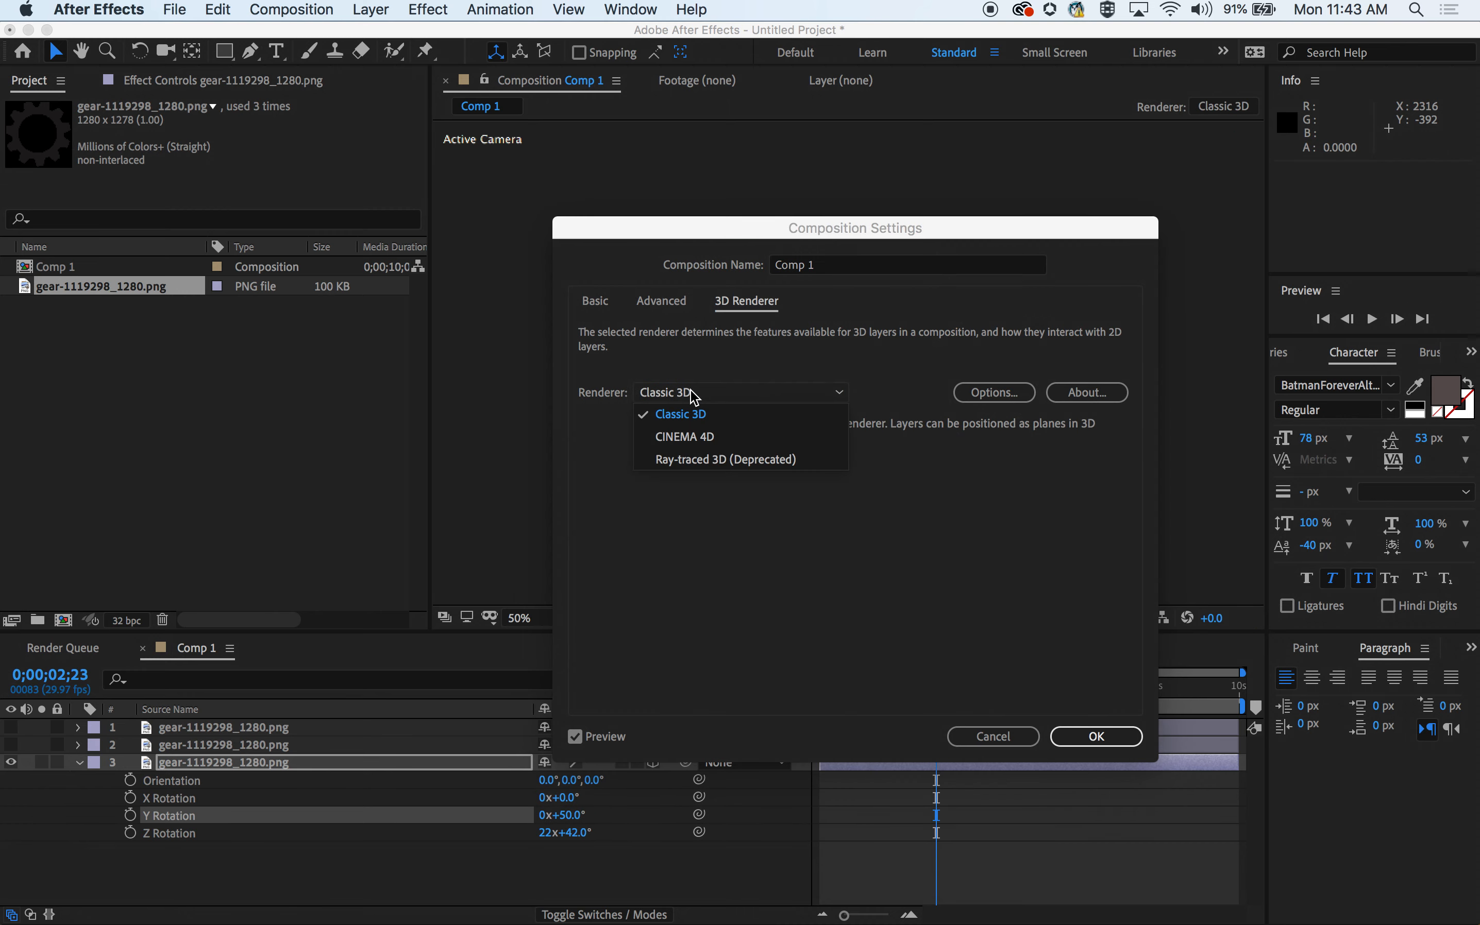
{"action": "left_click", "coordinate": [709, 460]}
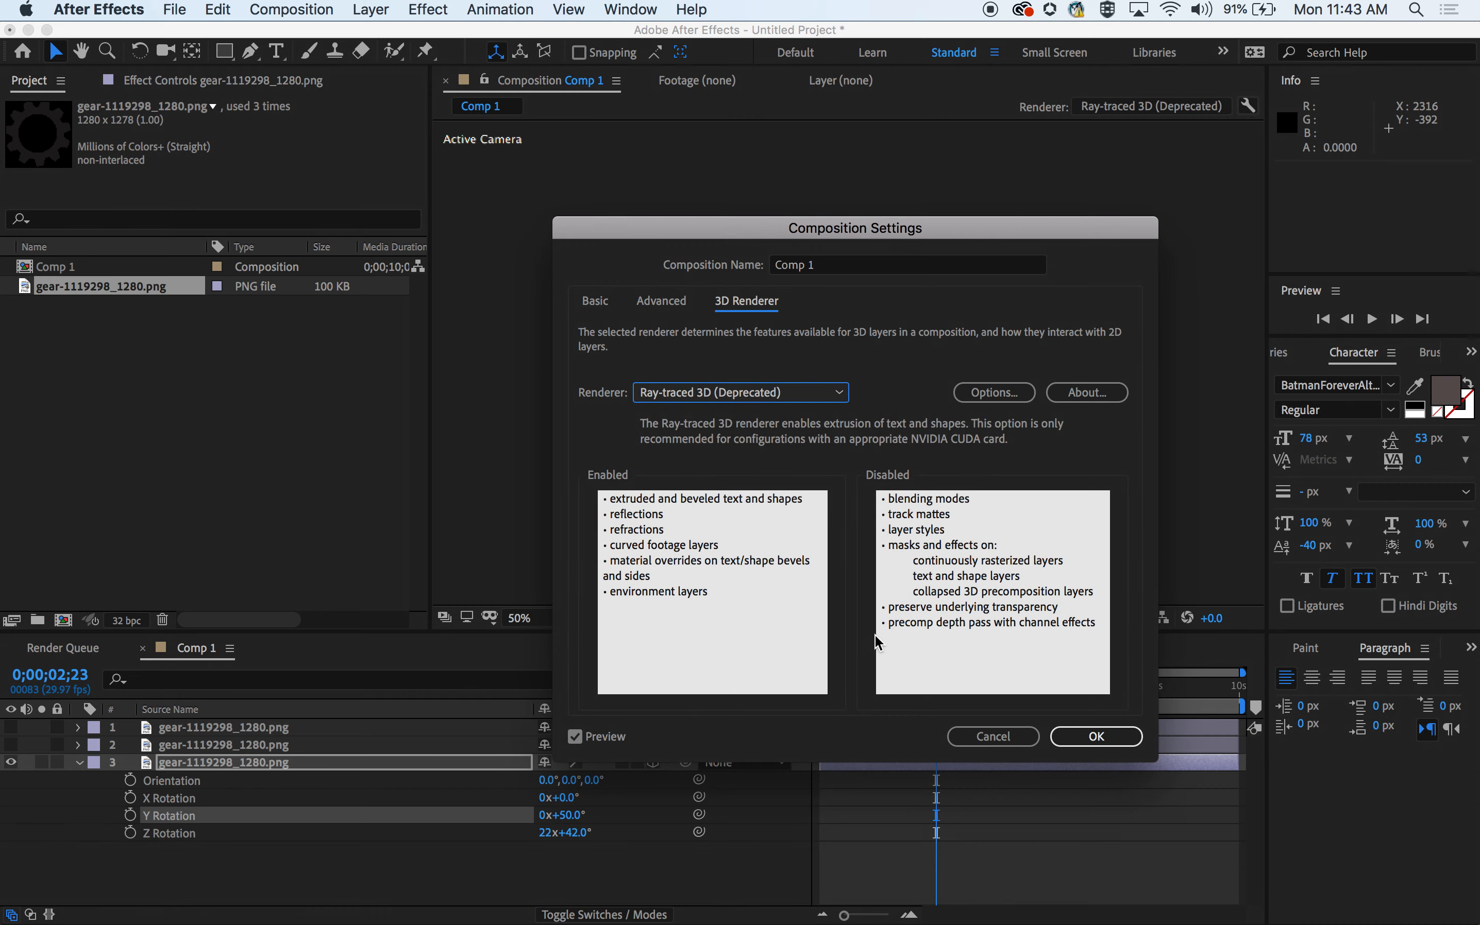
{"action": "left_click", "coordinate": [1089, 738]}
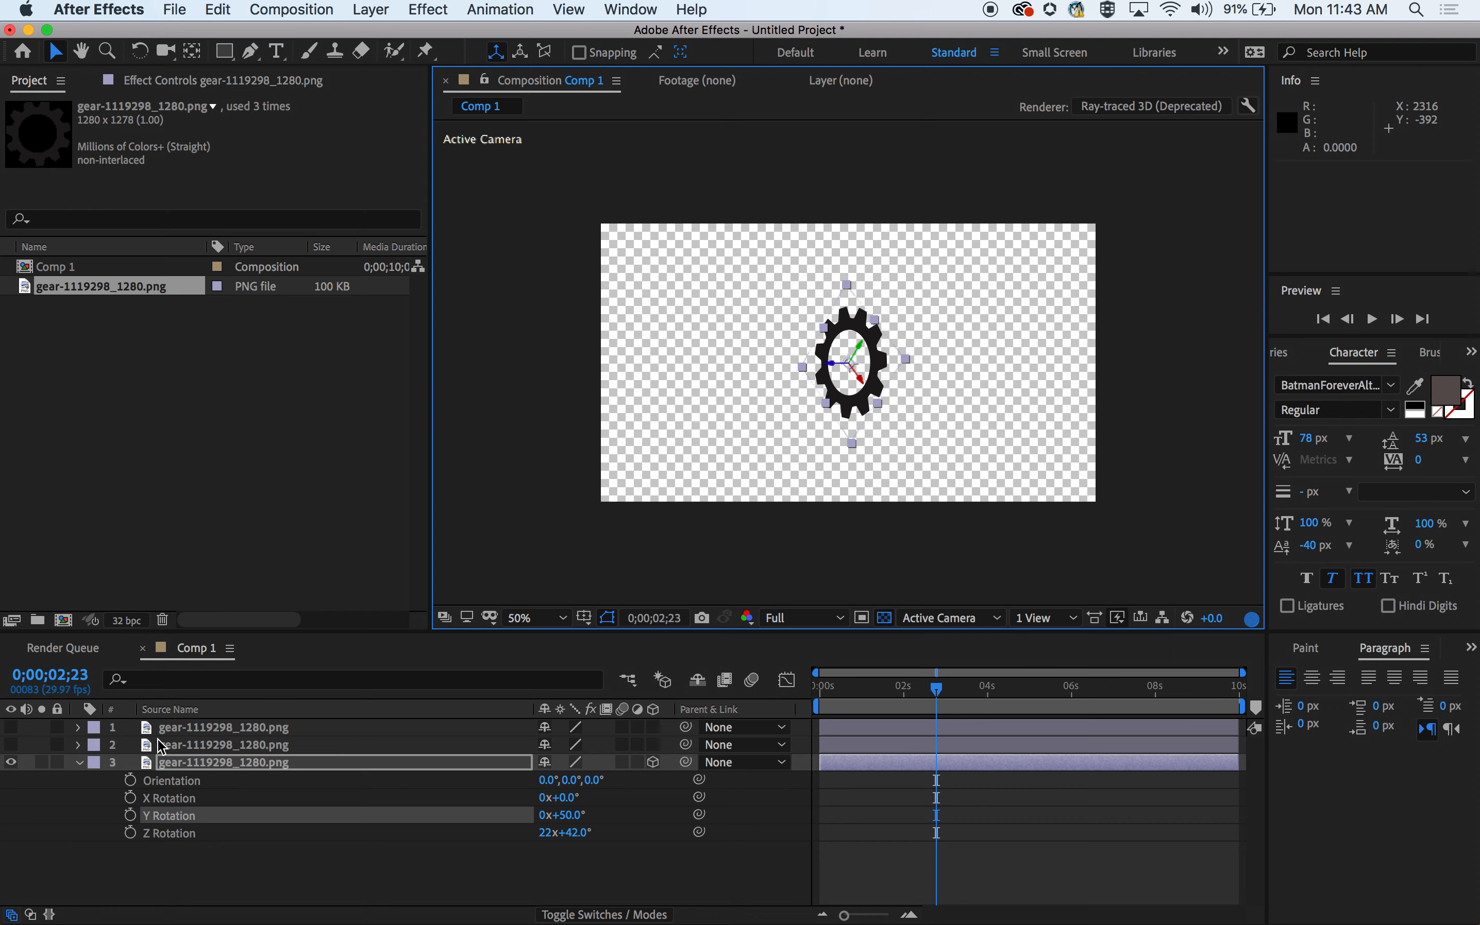
Examine the centre gear layer's Transform properties, Geometry Options and Material Options on layer 3.
{"action": "left_click", "coordinate": [79, 762]}
{"action": "left_click", "coordinate": [79, 762]}
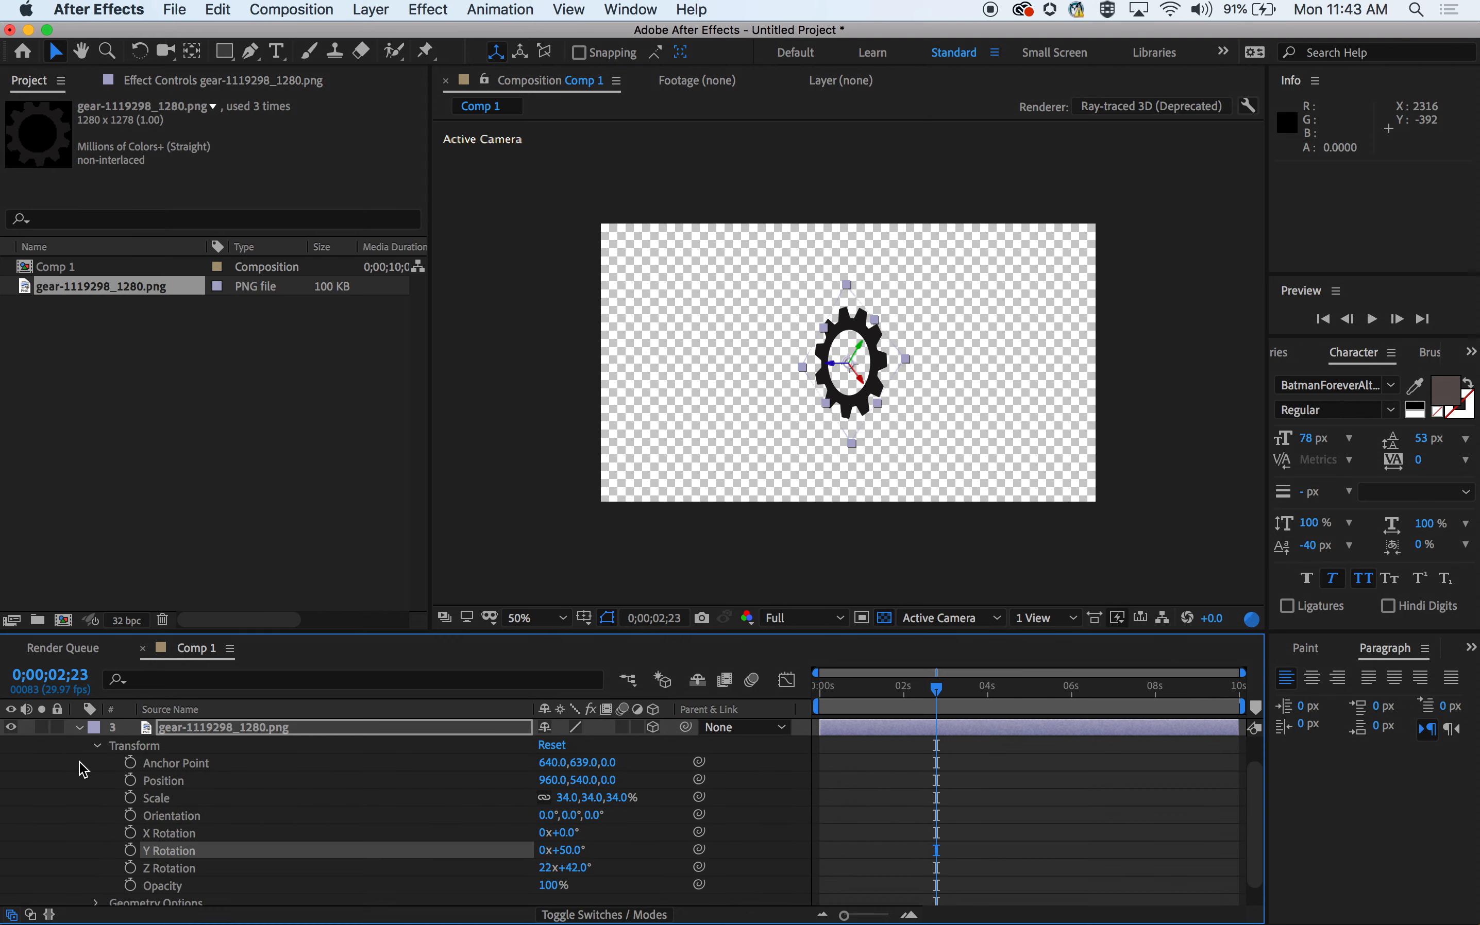
{"action": "left_click", "coordinate": [104, 746]}
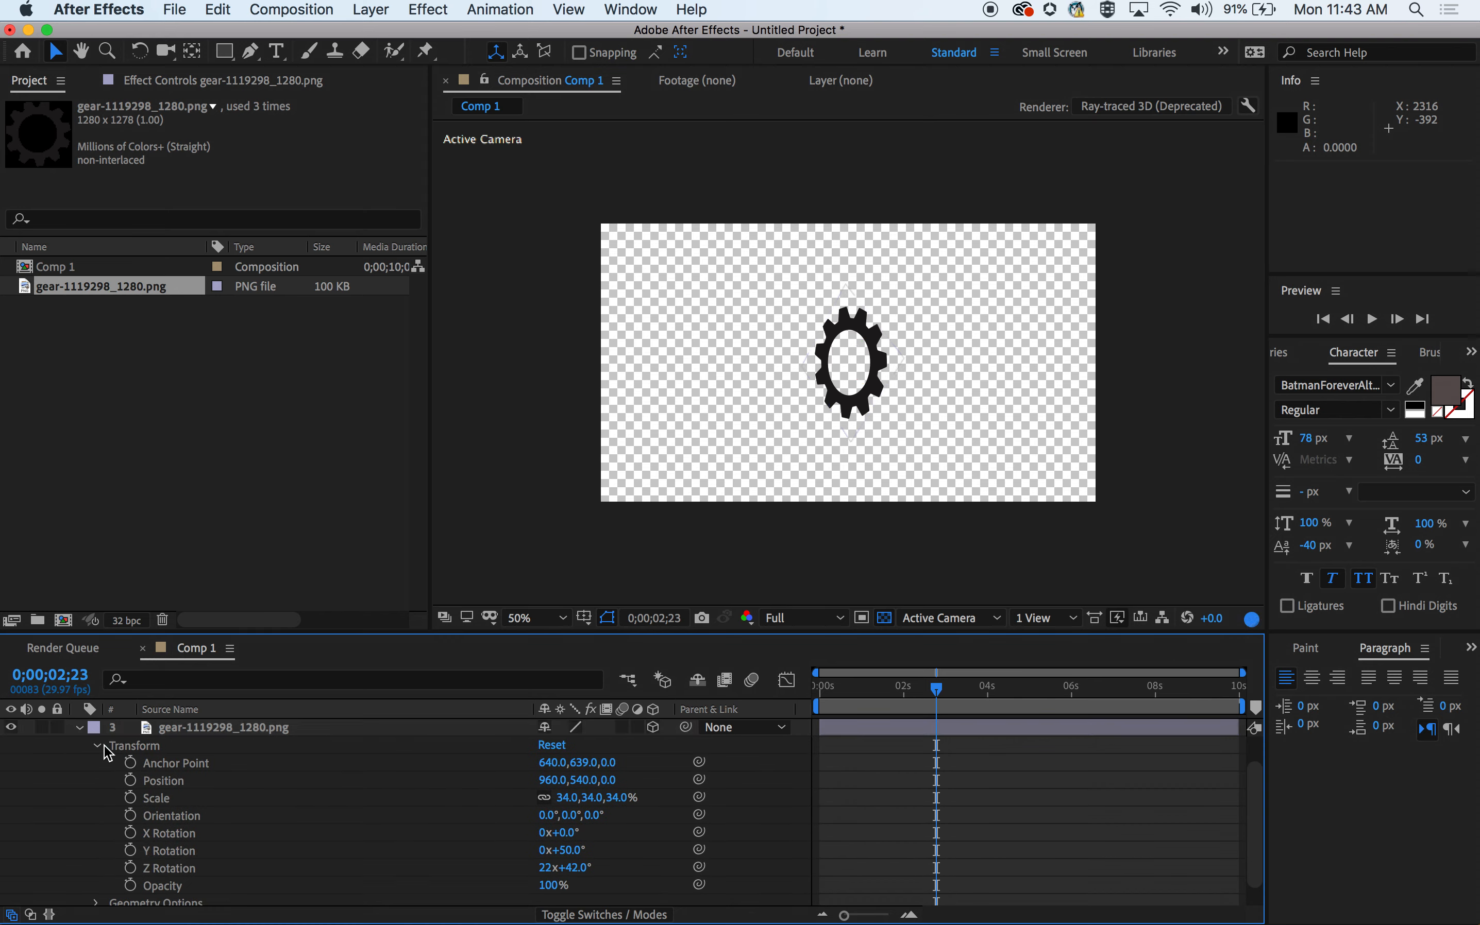
{"action": "left_click", "coordinate": [98, 746]}
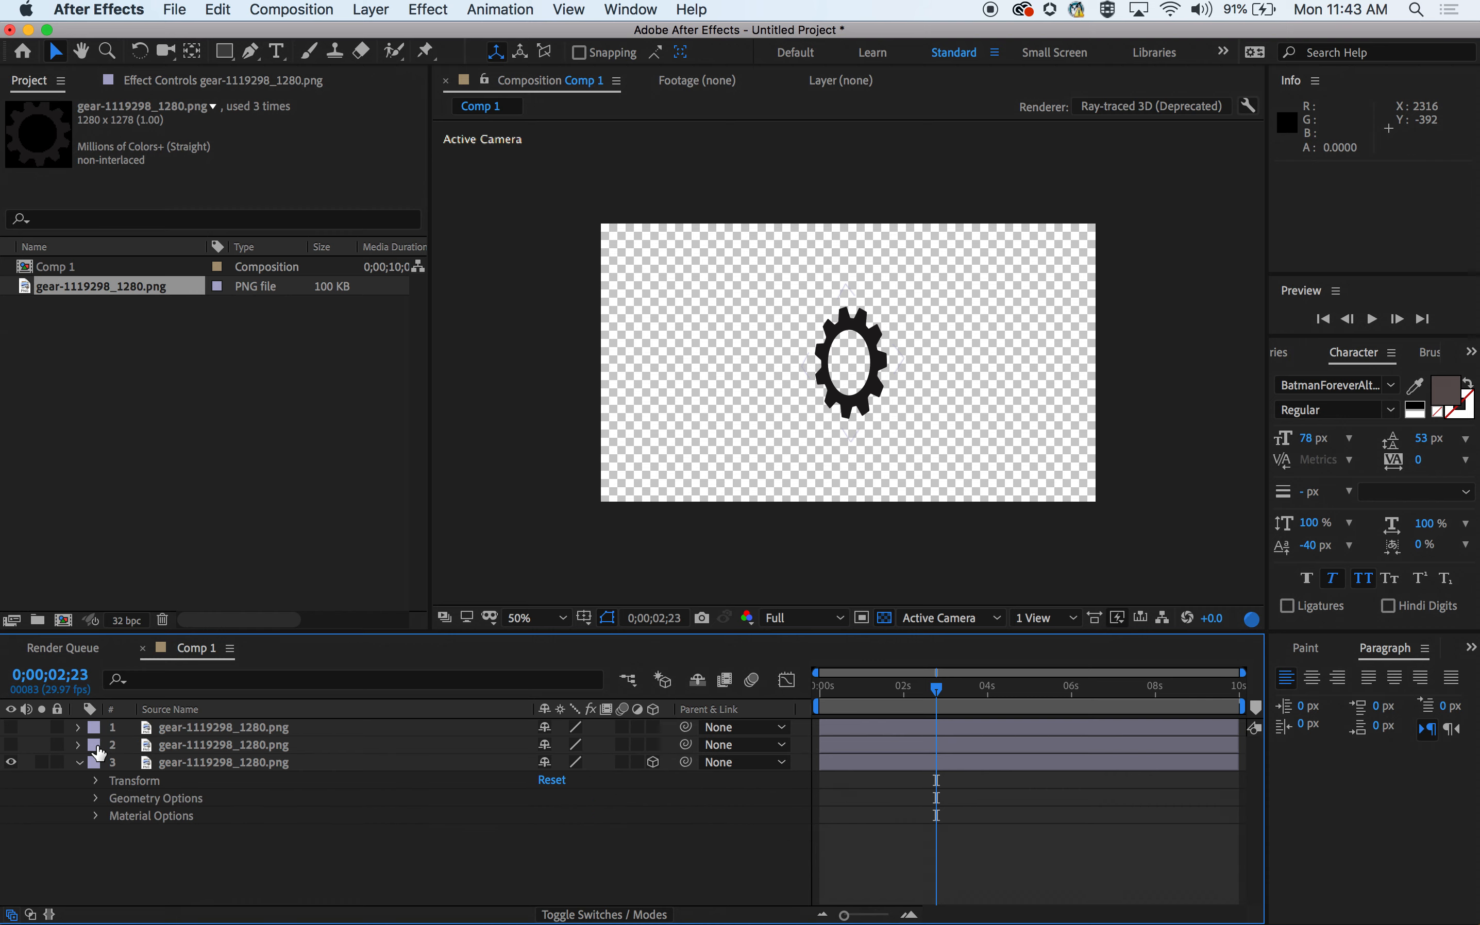
{"action": "left_click", "coordinate": [97, 798]}
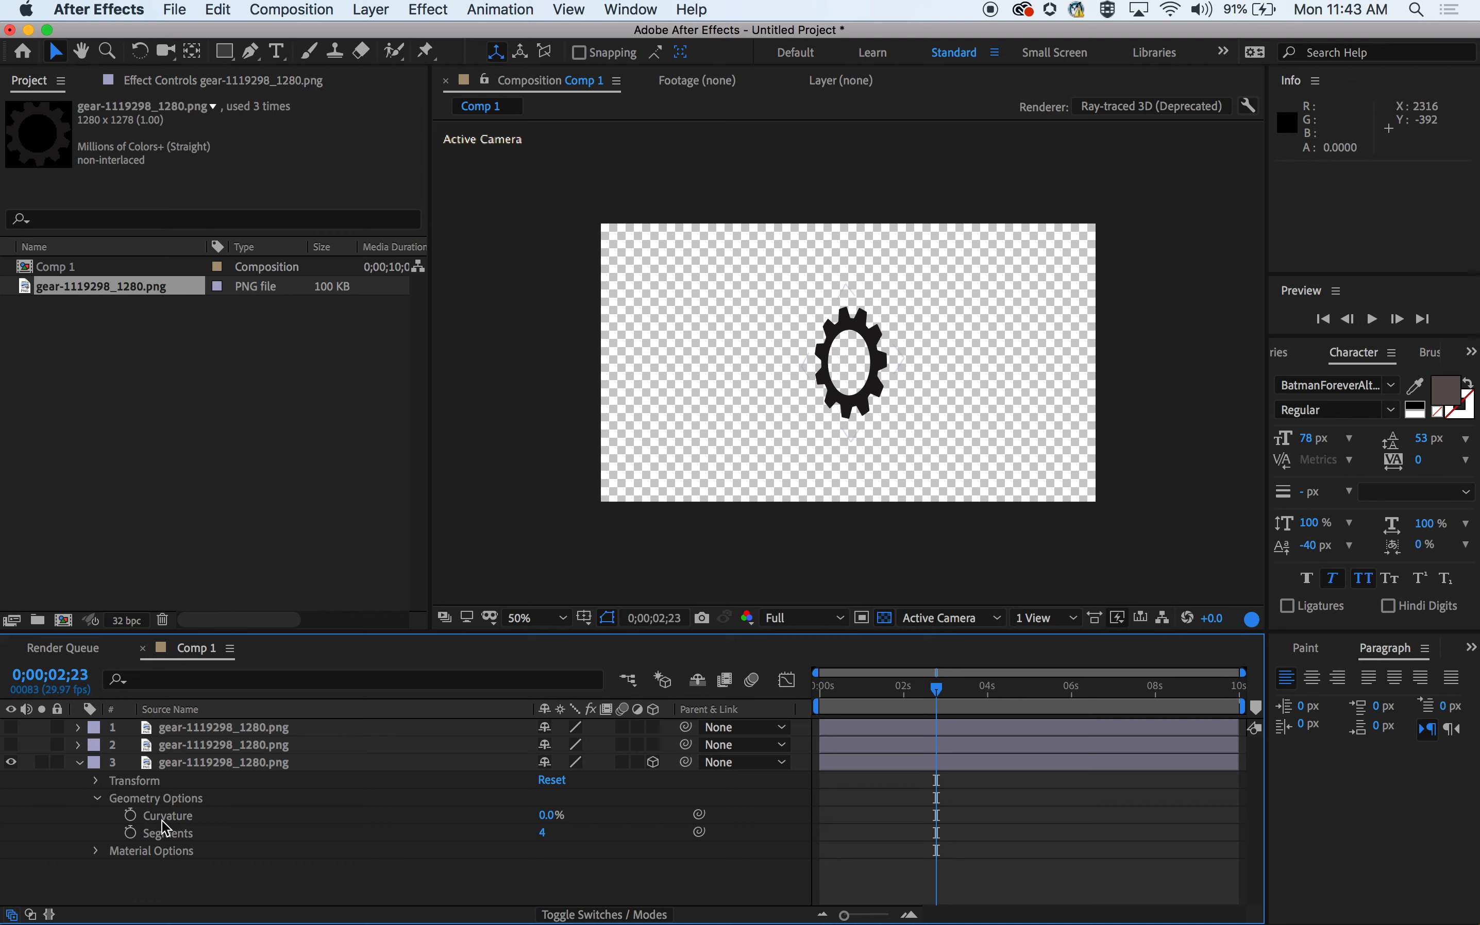
{"action": "left_click", "coordinate": [97, 851]}
{"action": "scroll", "coordinate": [100, 856], "scroll_direction": "down", "scroll_amount": 6}
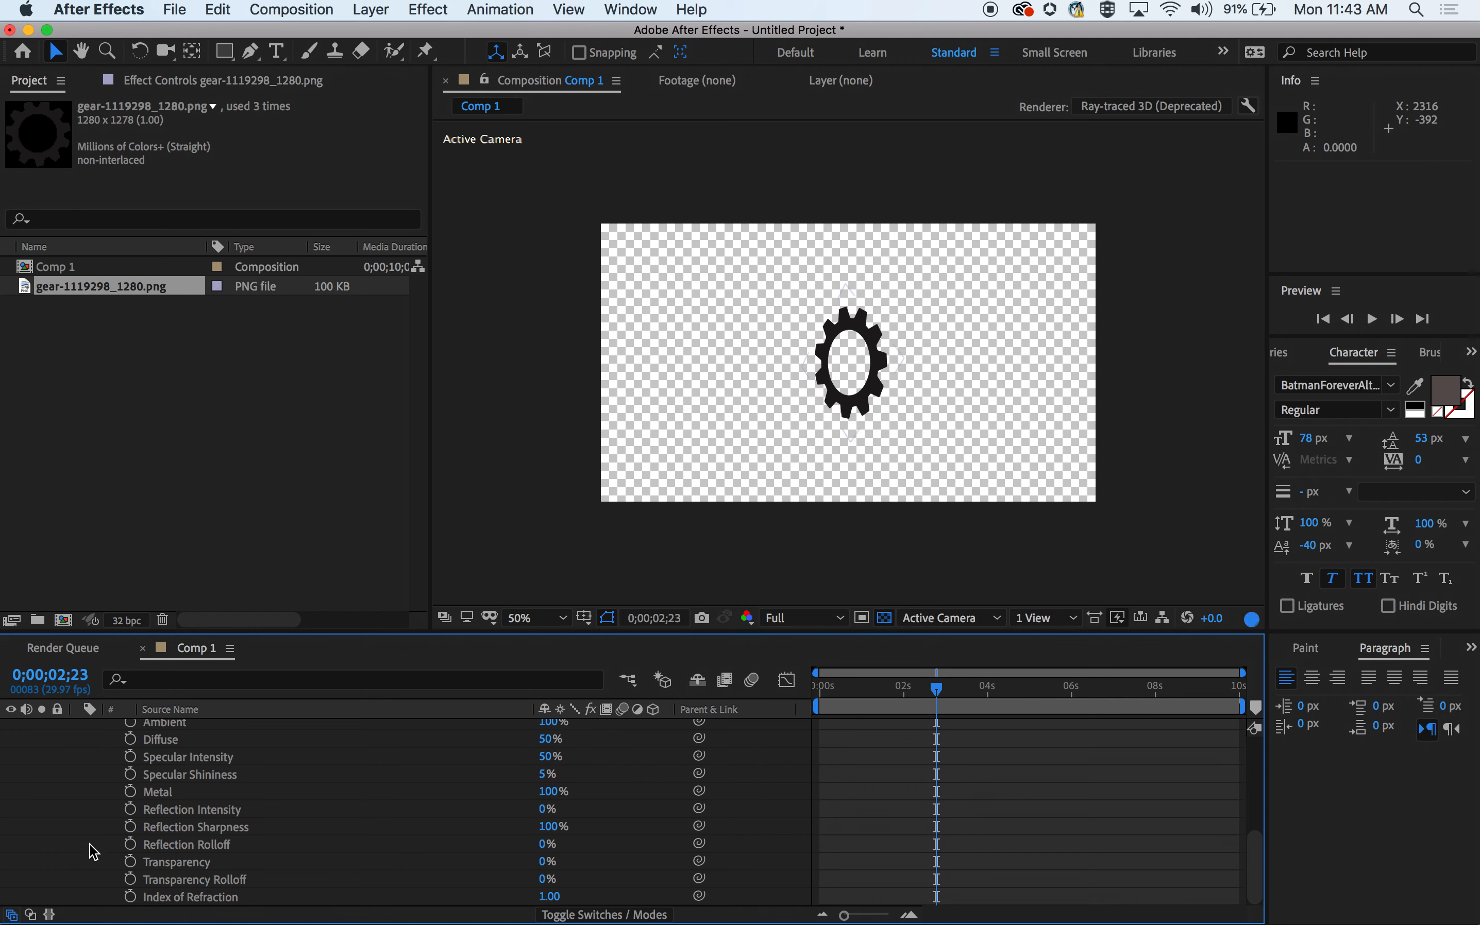
{"action": "scroll", "coordinate": [94, 852], "scroll_direction": "up", "scroll_amount": 3}
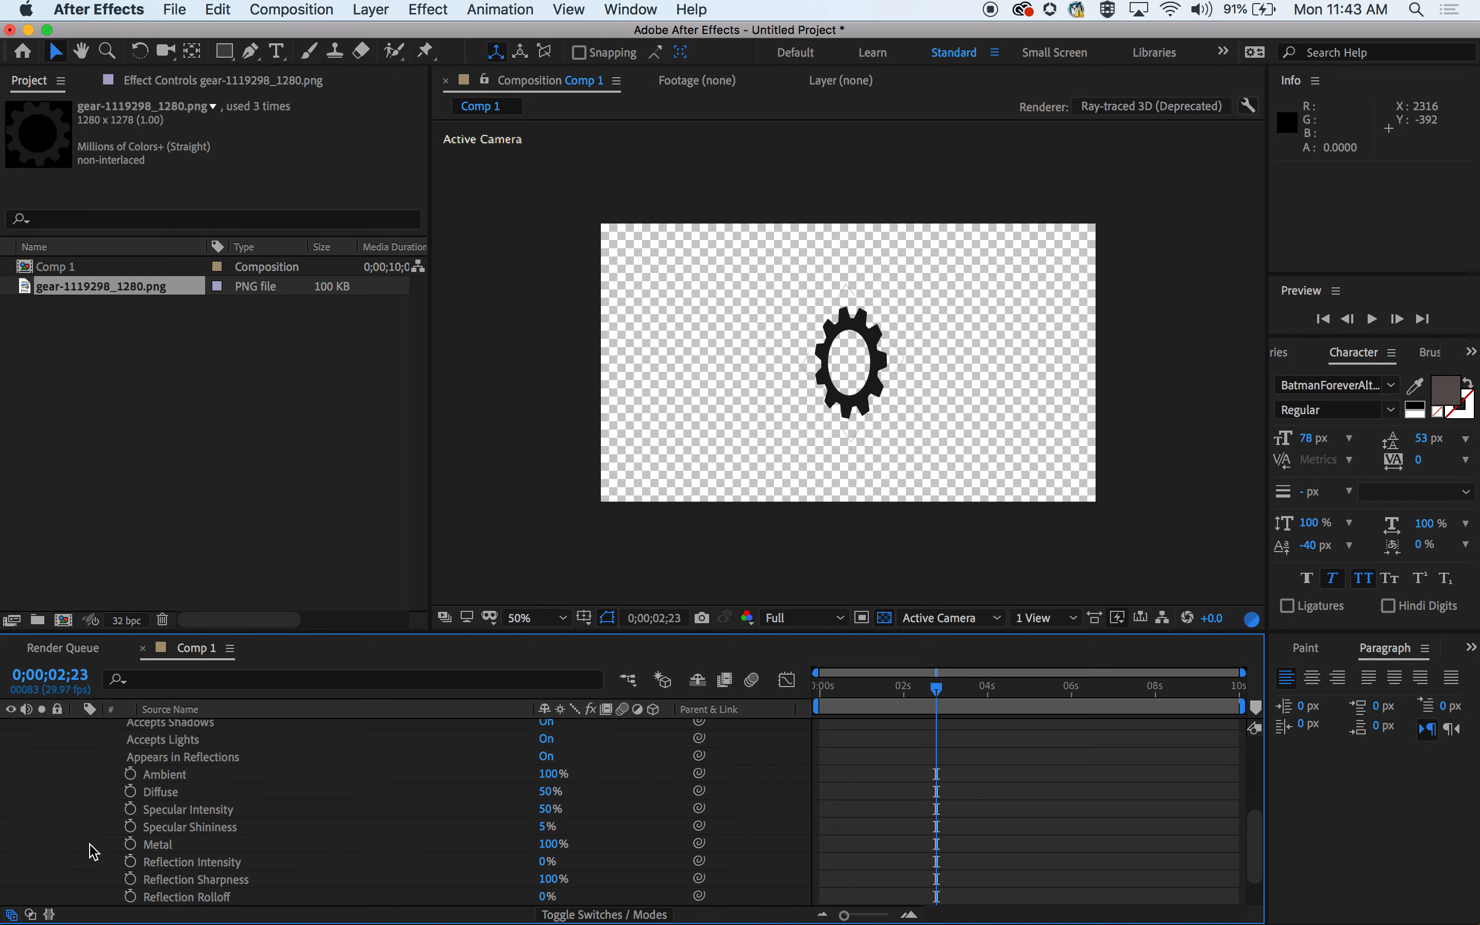
{"action": "scroll", "coordinate": [93, 852], "scroll_direction": "up", "scroll_amount": 2}
{"action": "scroll", "coordinate": [93, 852], "scroll_direction": "up", "scroll_amount": 8}
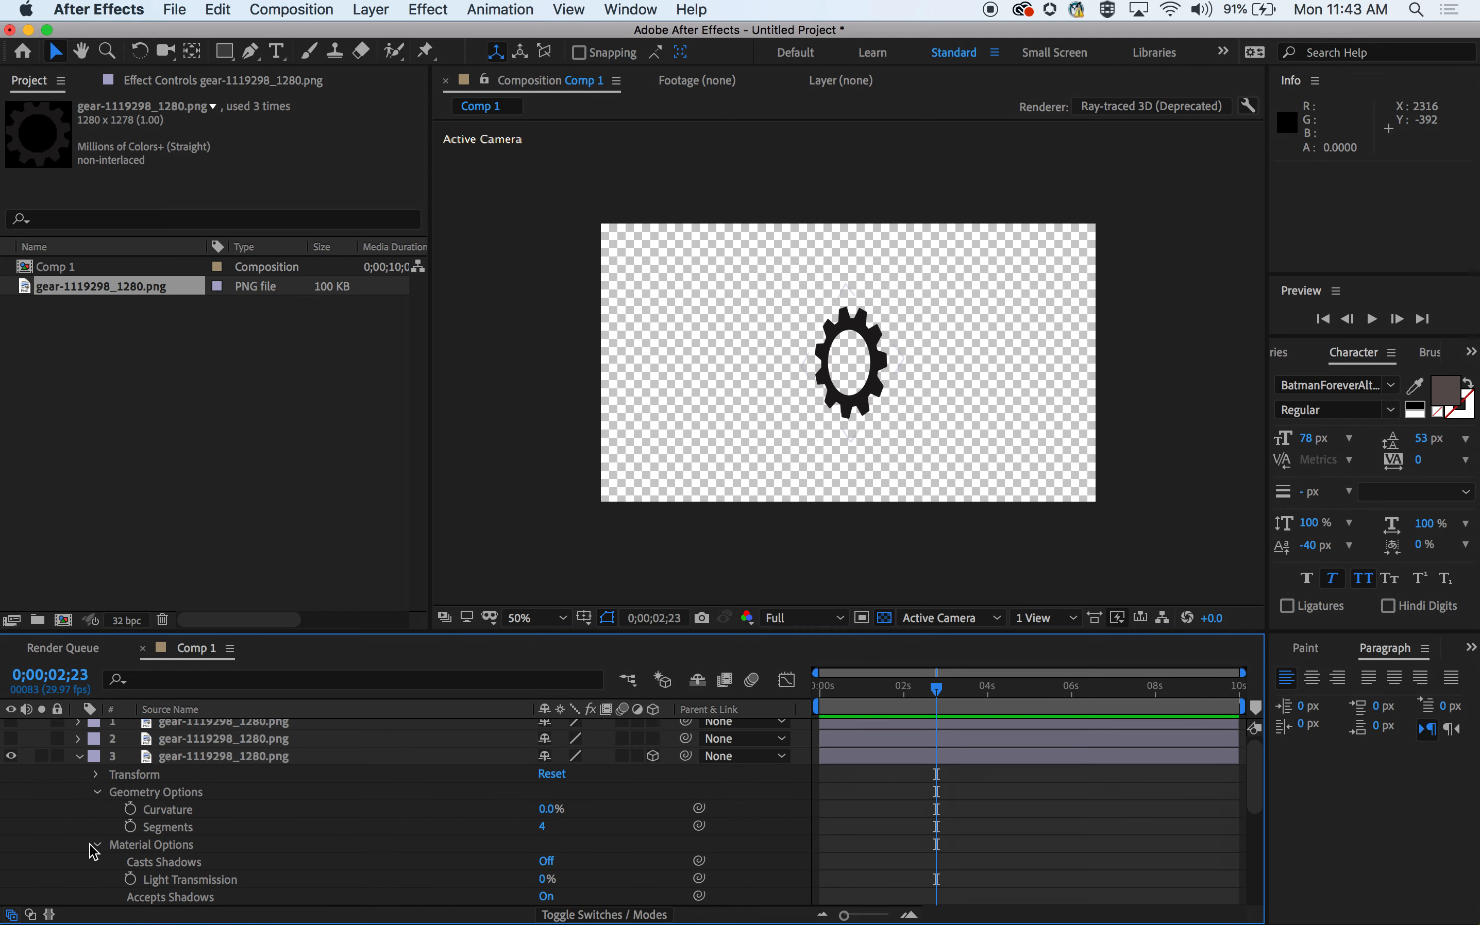
{"action": "scroll", "coordinate": [93, 851], "scroll_direction": "up", "scroll_amount": 1}
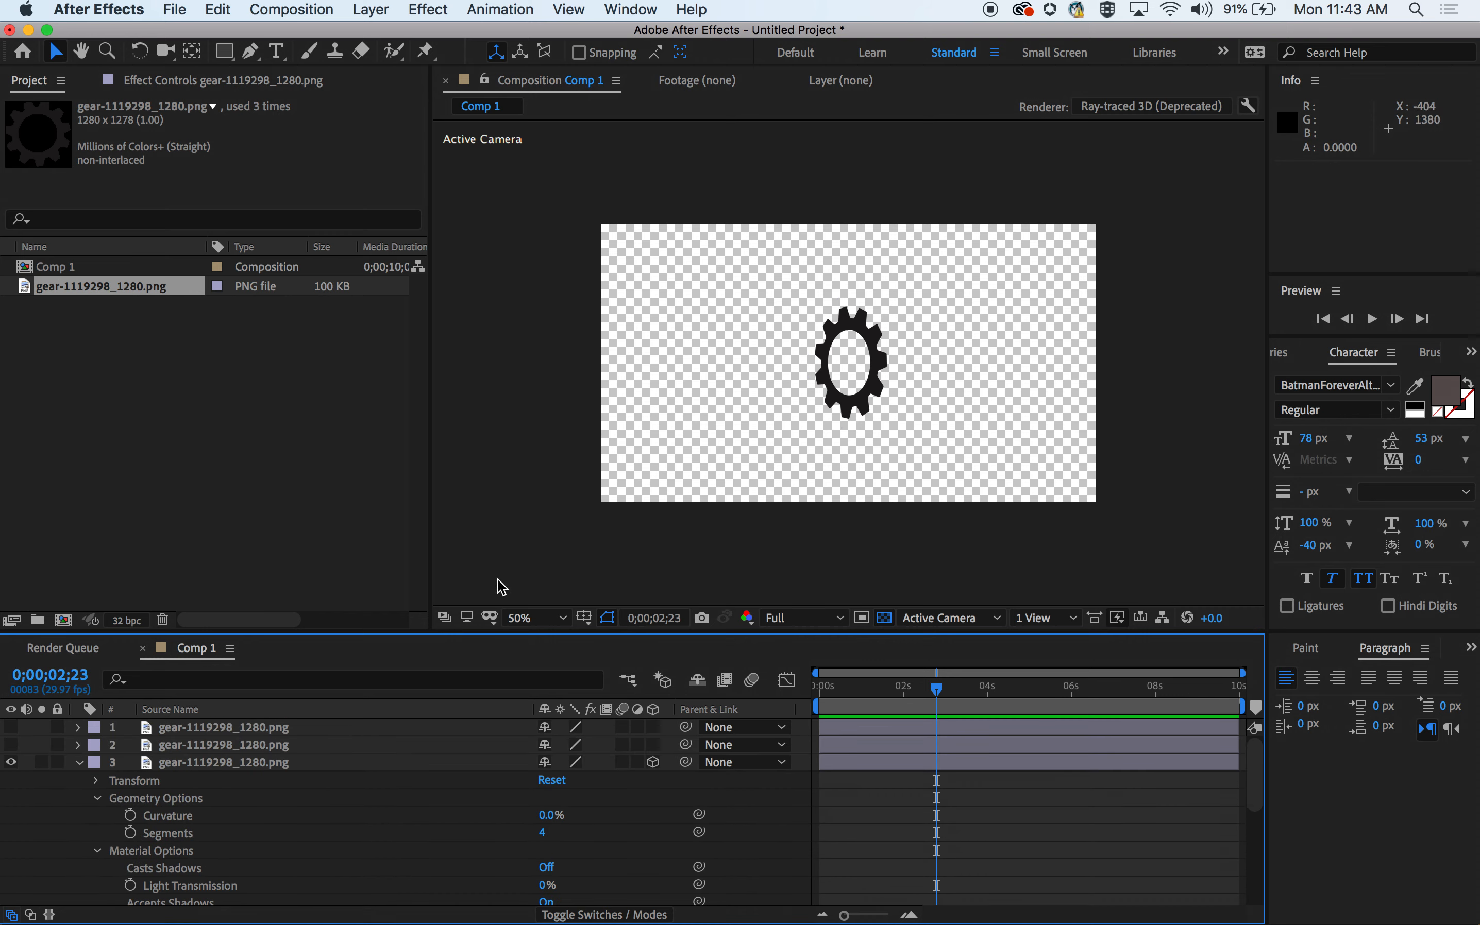
{"action": "left_click", "coordinate": [235, 765]}
{"action": "left_click", "coordinate": [380, 9]}
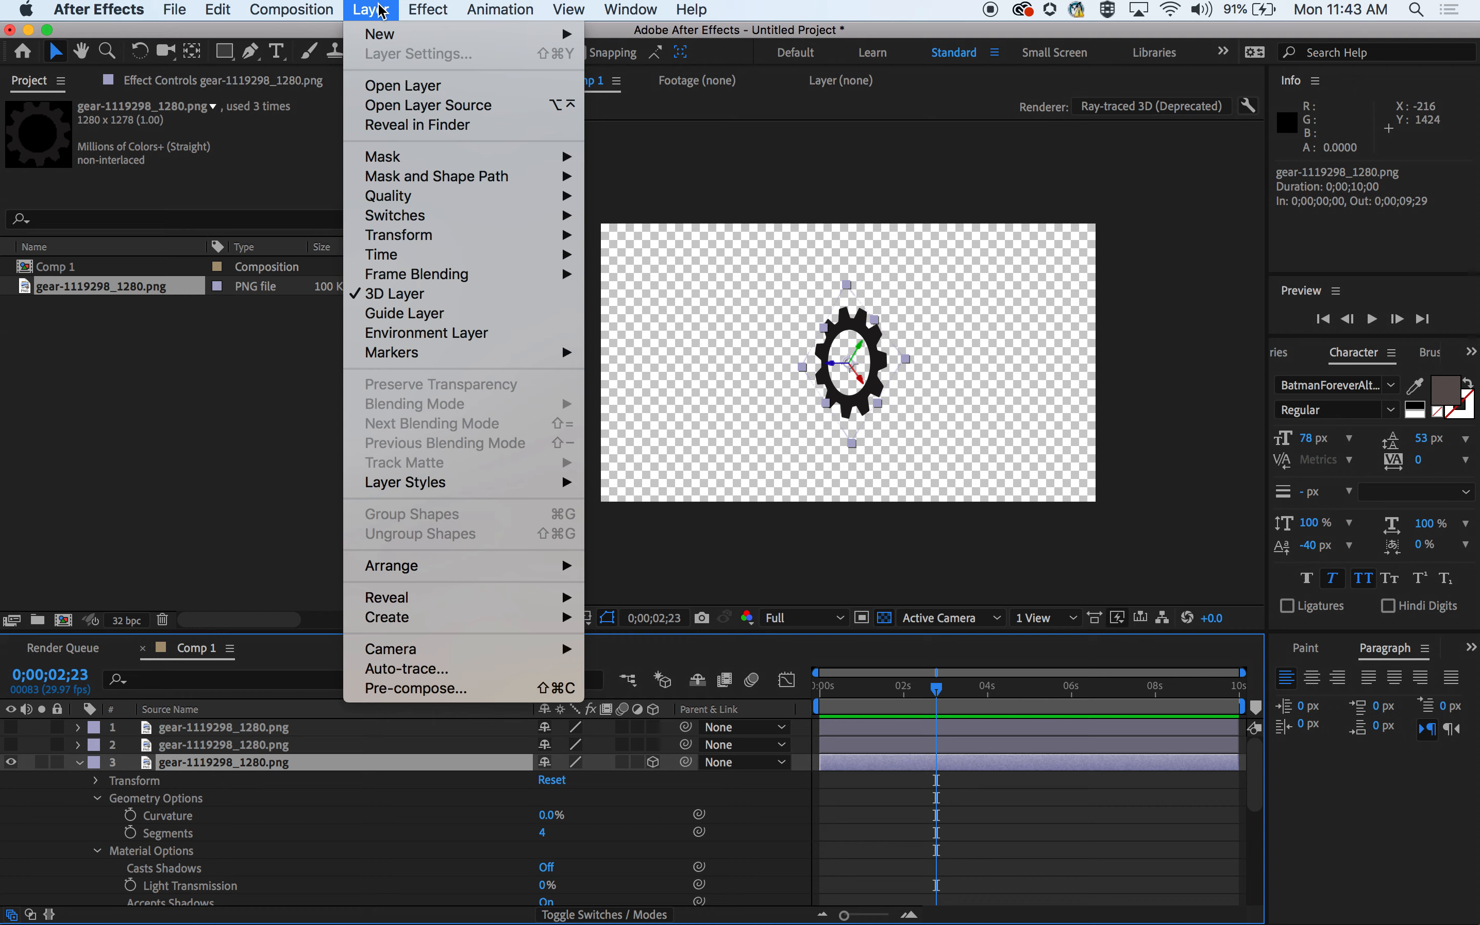
{"action": "mouse_move", "coordinate": [439, 158]}
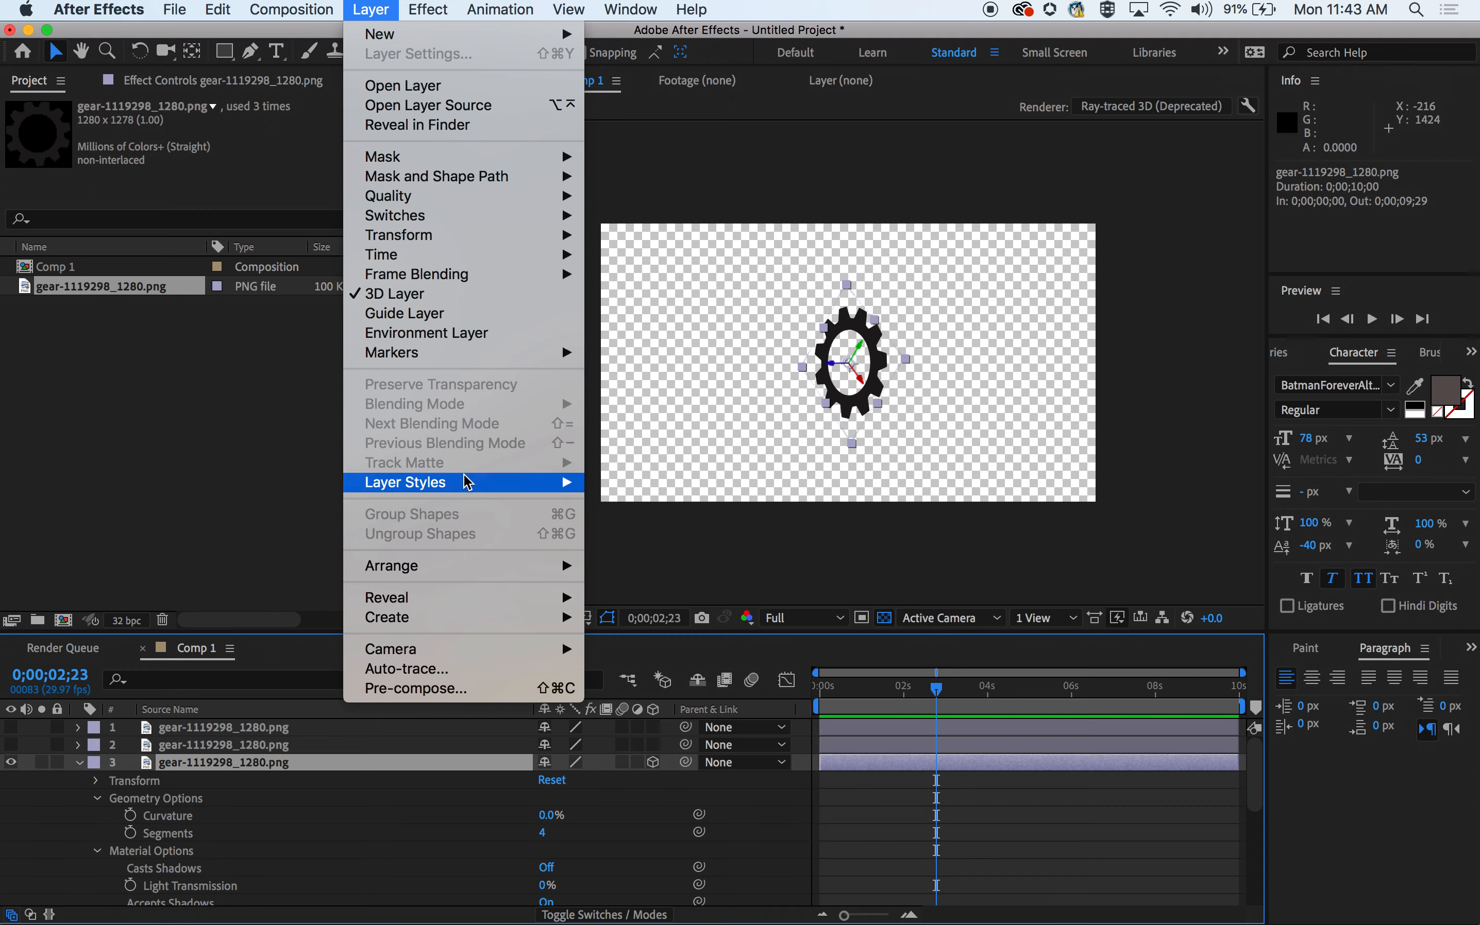
{"action": "mouse_move", "coordinate": [467, 480]}
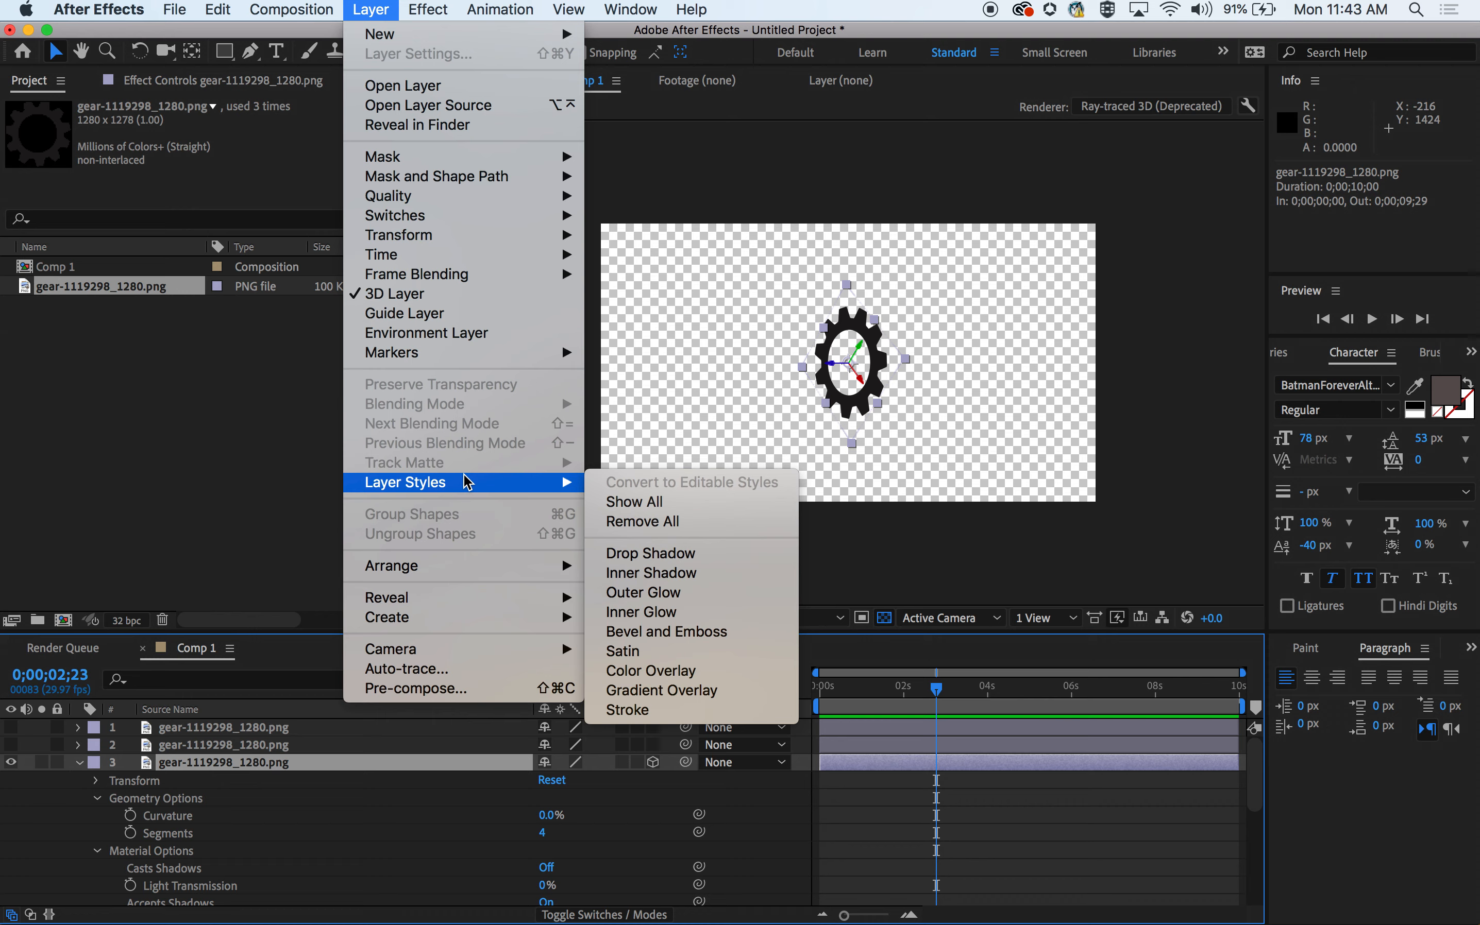
{"action": "mouse_move", "coordinate": [495, 178]}
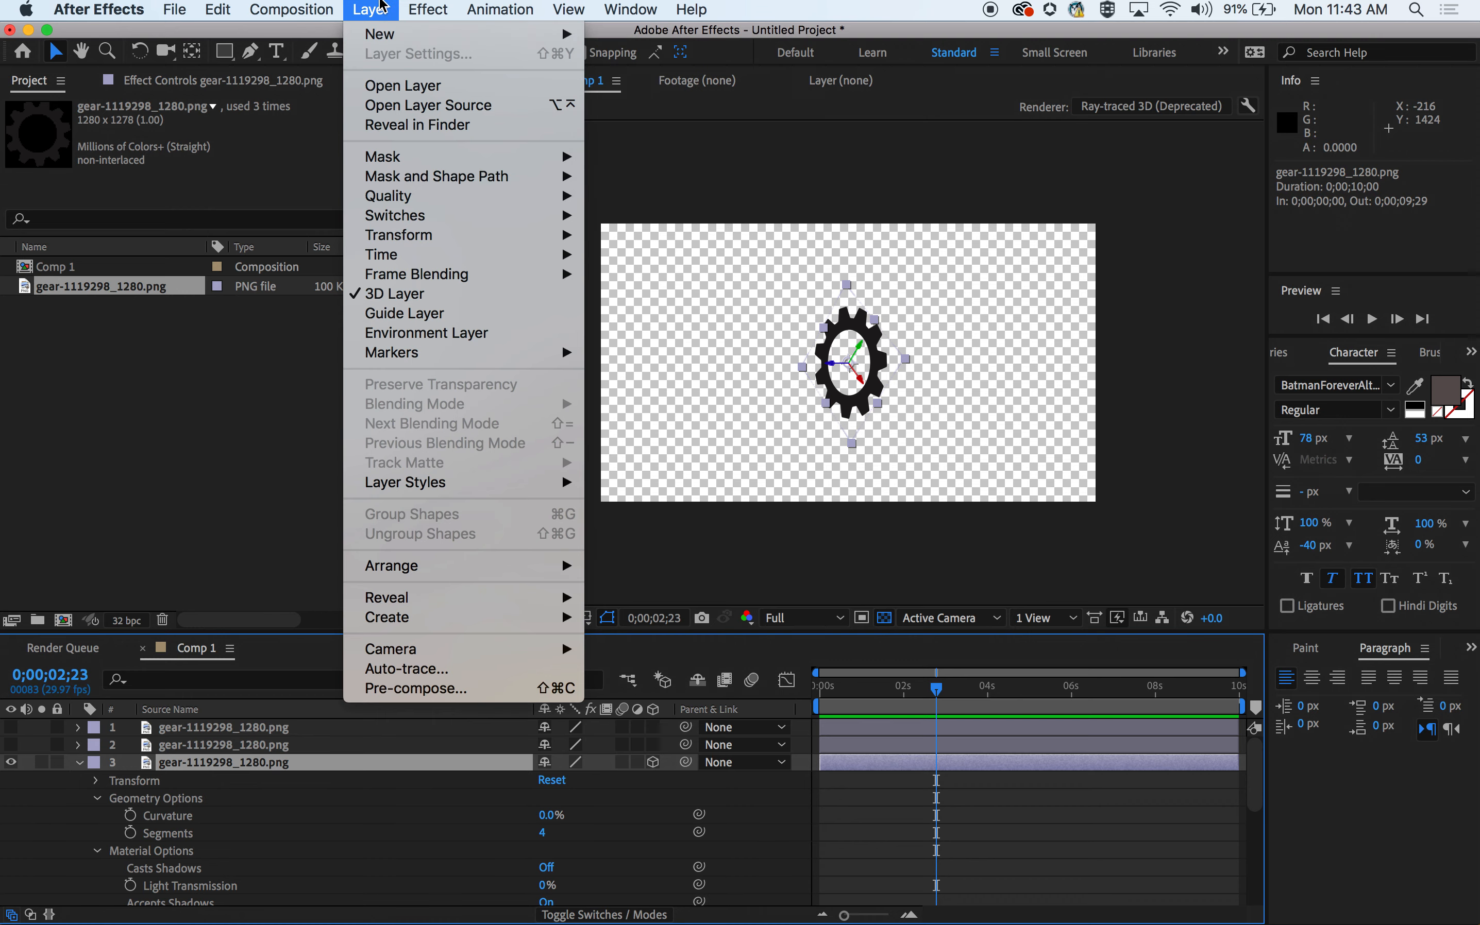
{"action": "mouse_move", "coordinate": [329, 5]}
{"action": "left_click", "coordinate": [371, 10]}
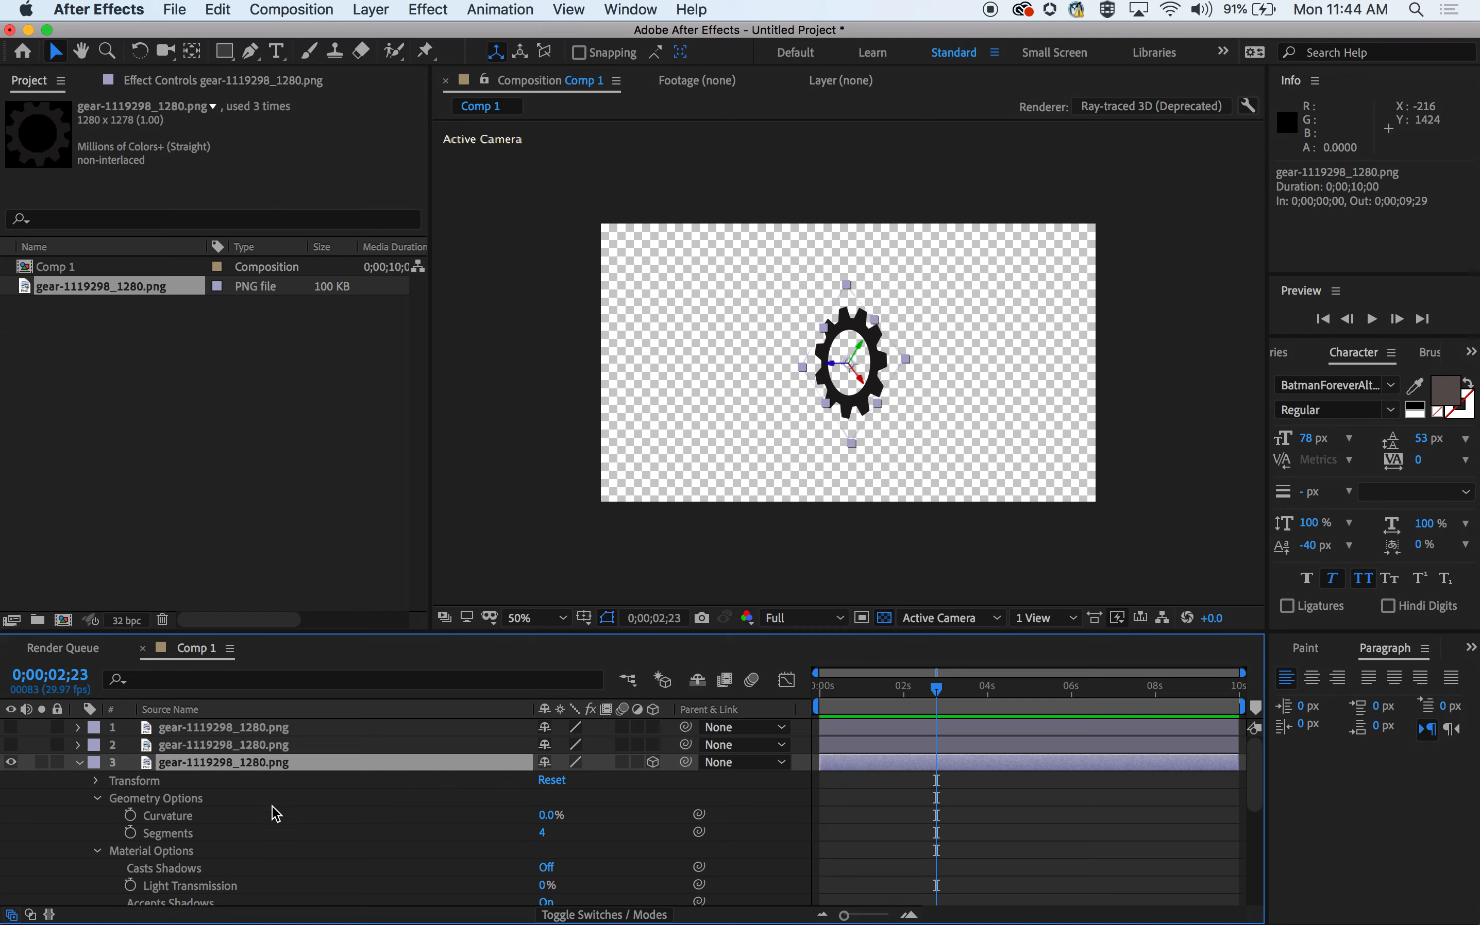
Set the centre gear's Transparency to 60% and its Specular Shininess to 56% in the Material Options.
{"action": "scroll", "coordinate": [257, 857], "scroll_direction": "down", "scroll_amount": 9}
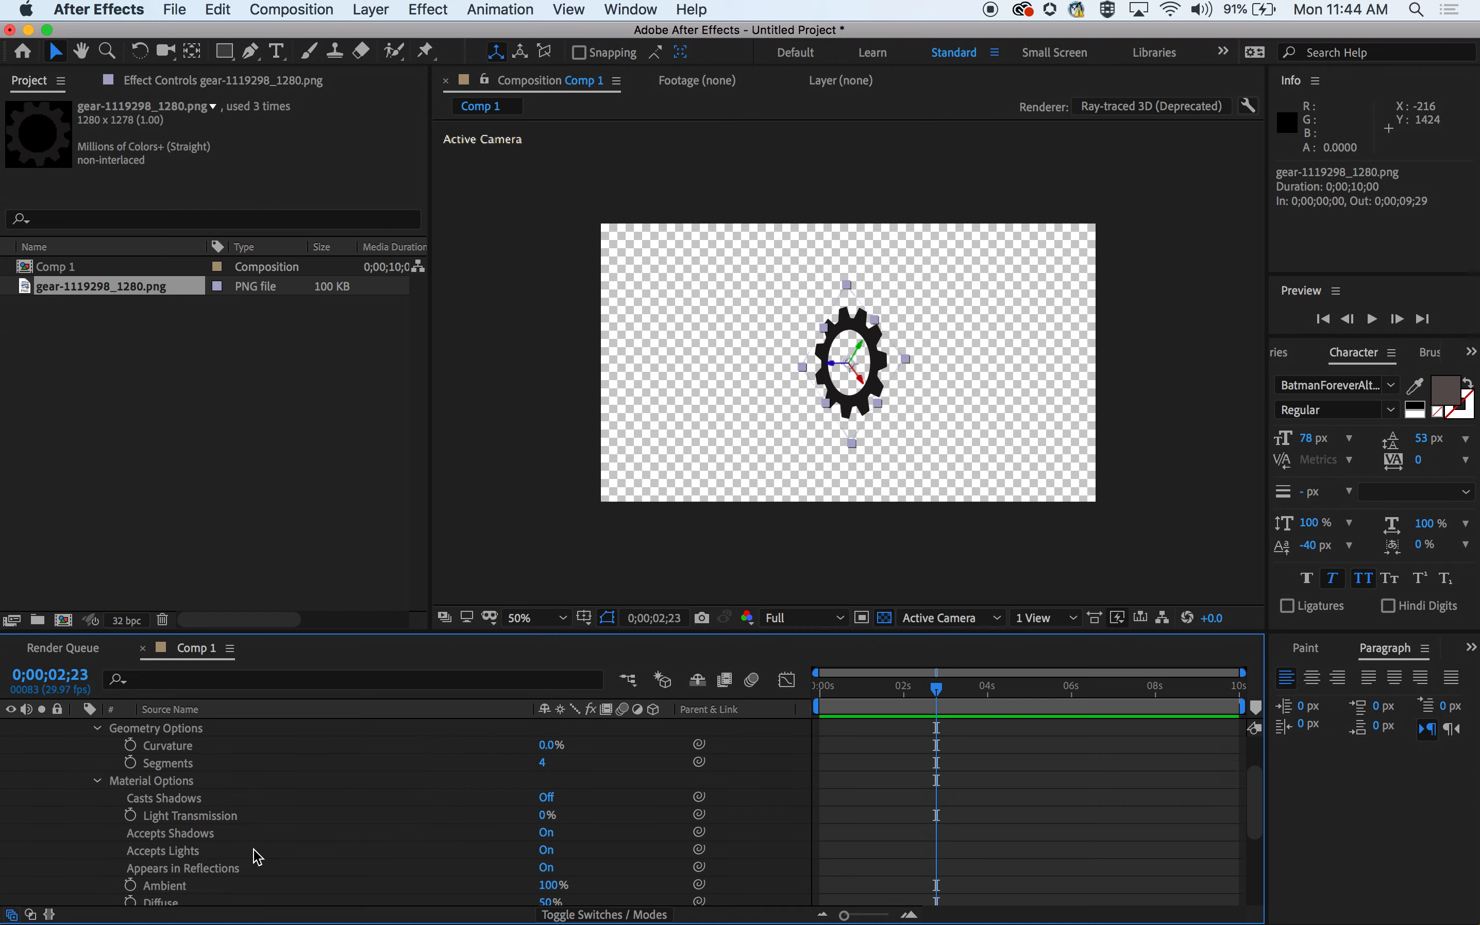
{"action": "scroll", "coordinate": [257, 857], "scroll_direction": "down", "scroll_amount": 2}
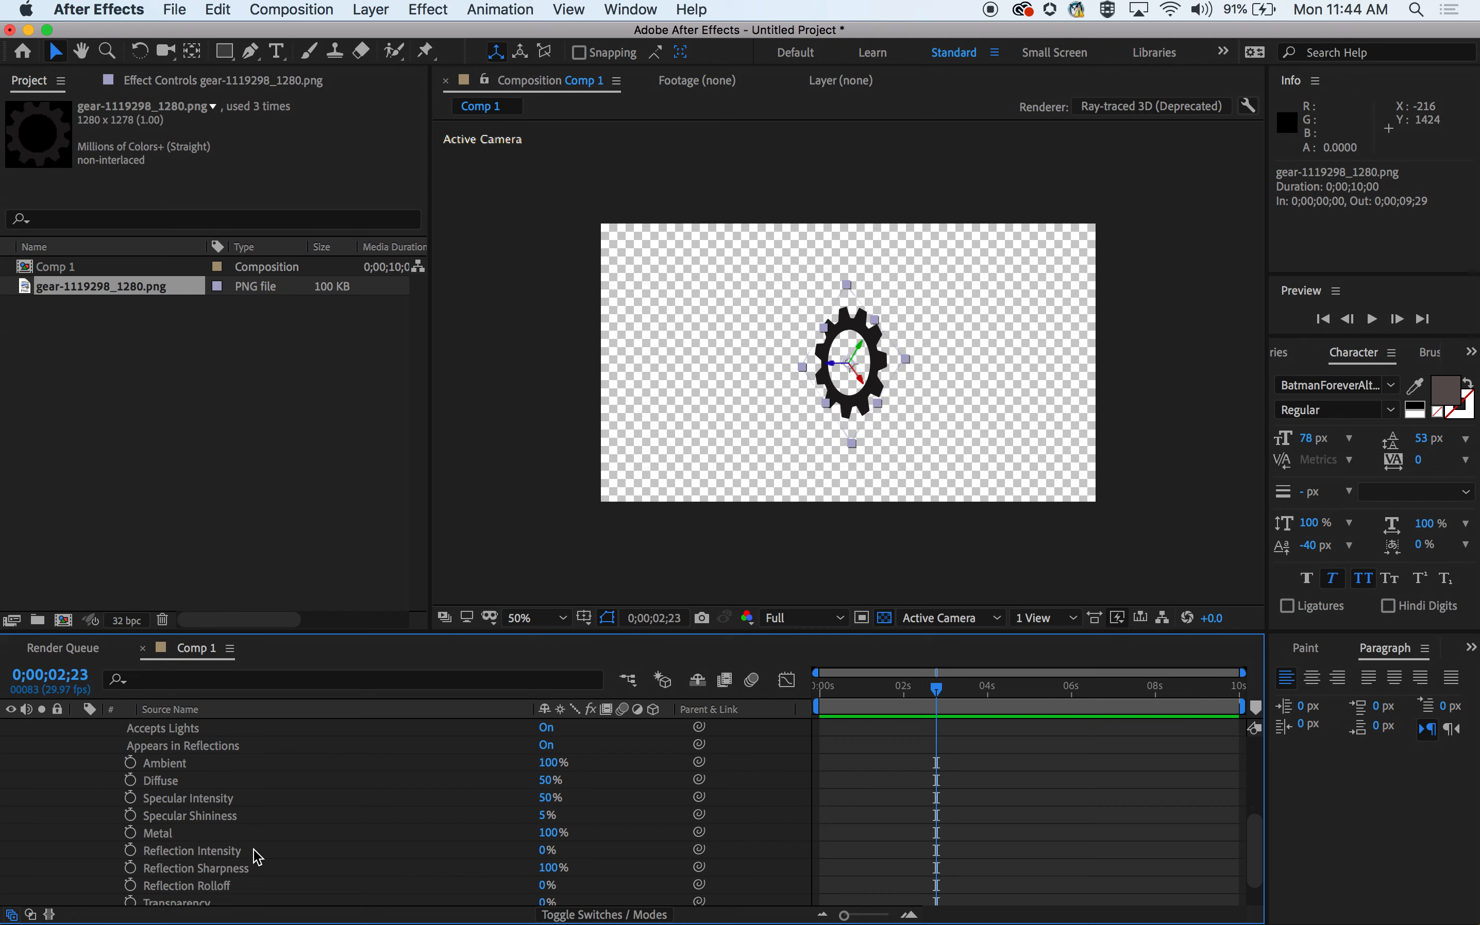
{"action": "scroll", "coordinate": [257, 857], "scroll_direction": "down", "scroll_amount": 2}
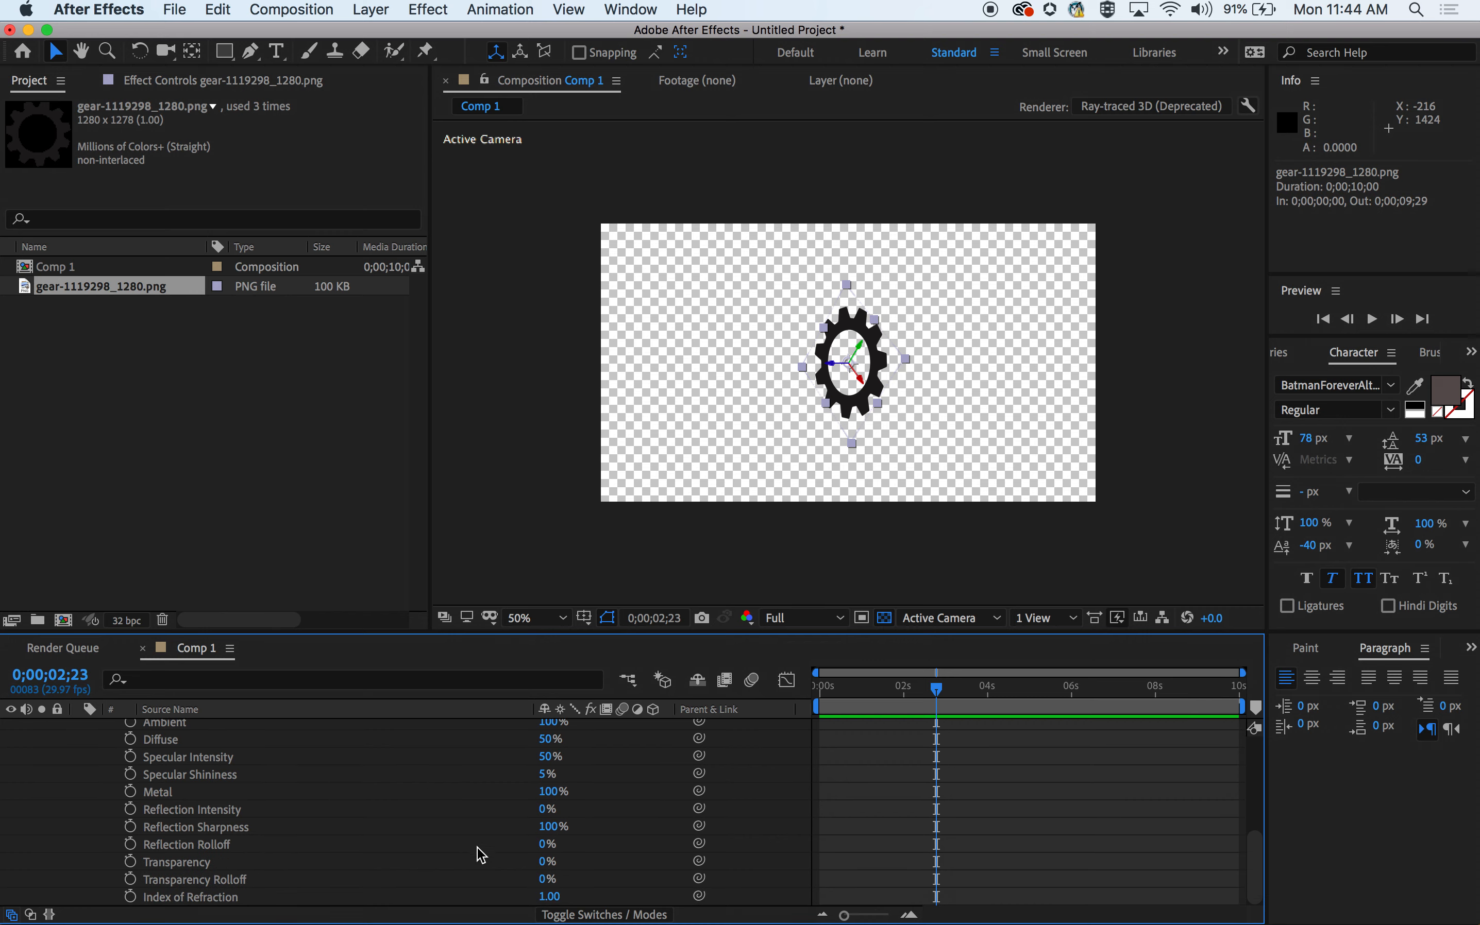
{"action": "left_click_drag", "start_coordinate": [547, 862], "coordinate": [607, 869]}
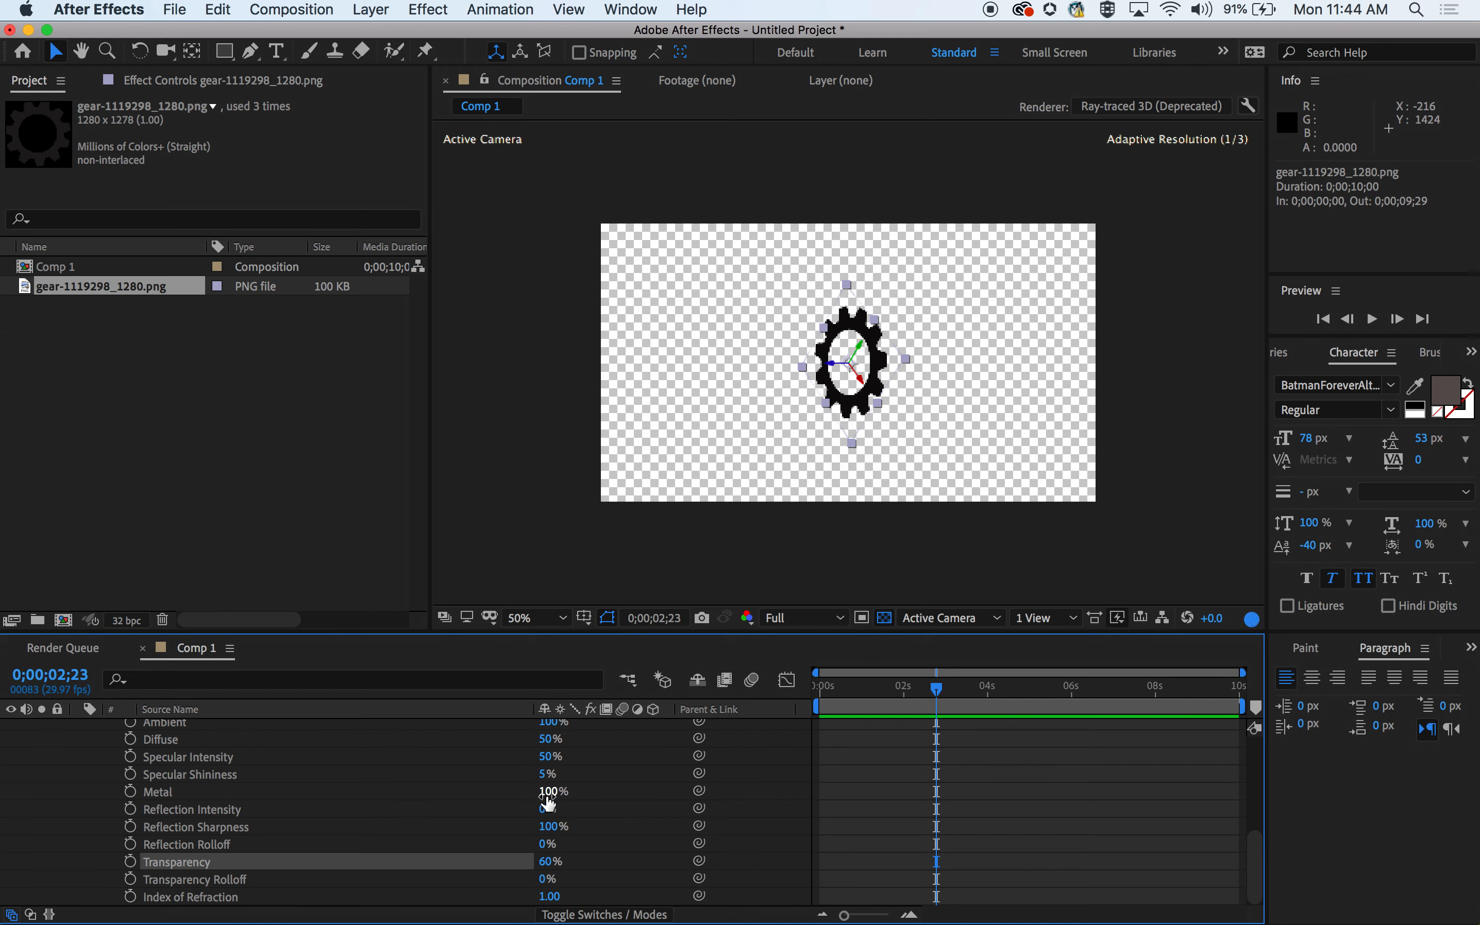
{"action": "left_click_drag", "start_coordinate": [546, 775], "coordinate": [599, 785]}
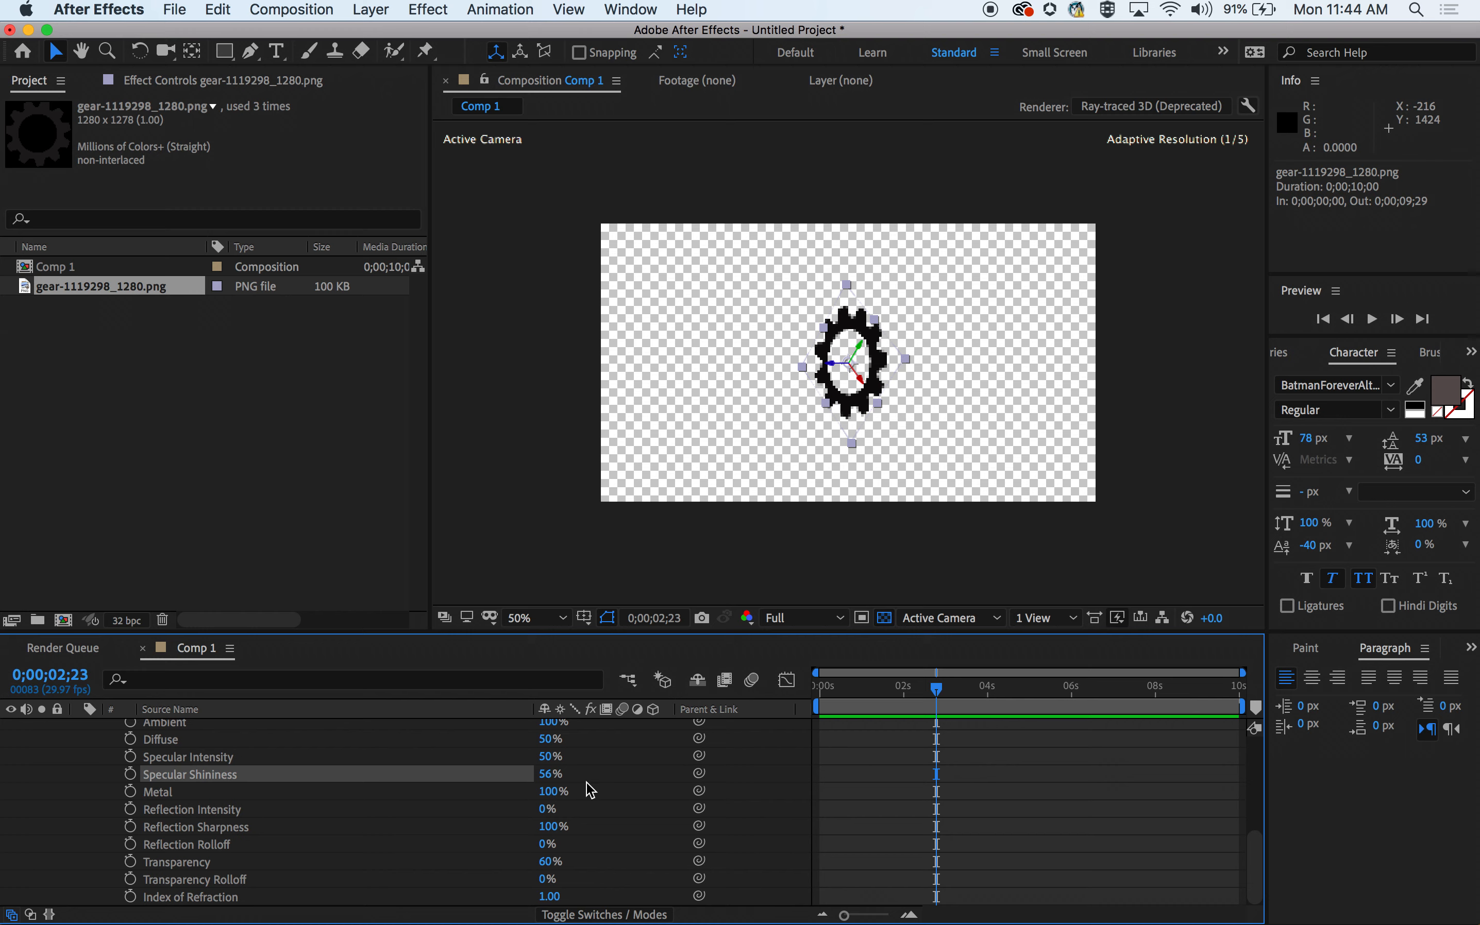
Review the centre gear's Geometry and Material Options, and set its Index of Refraction to 1.27.
{"action": "scroll", "coordinate": [557, 758], "scroll_direction": "up", "scroll_amount": 2}
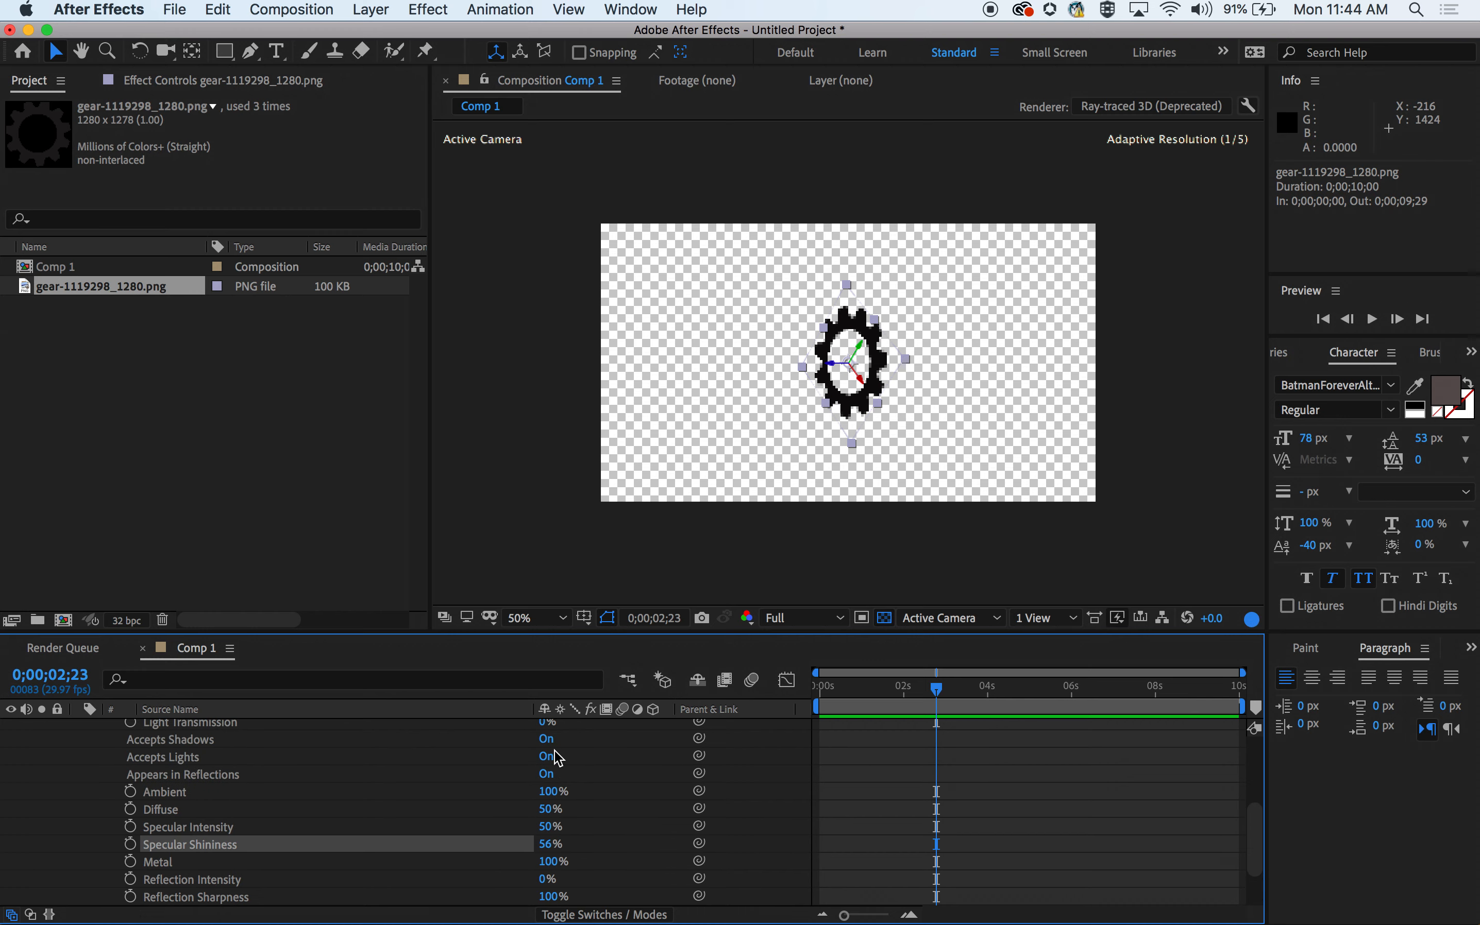
{"action": "scroll", "coordinate": [546, 773], "scroll_direction": "up", "scroll_amount": 2}
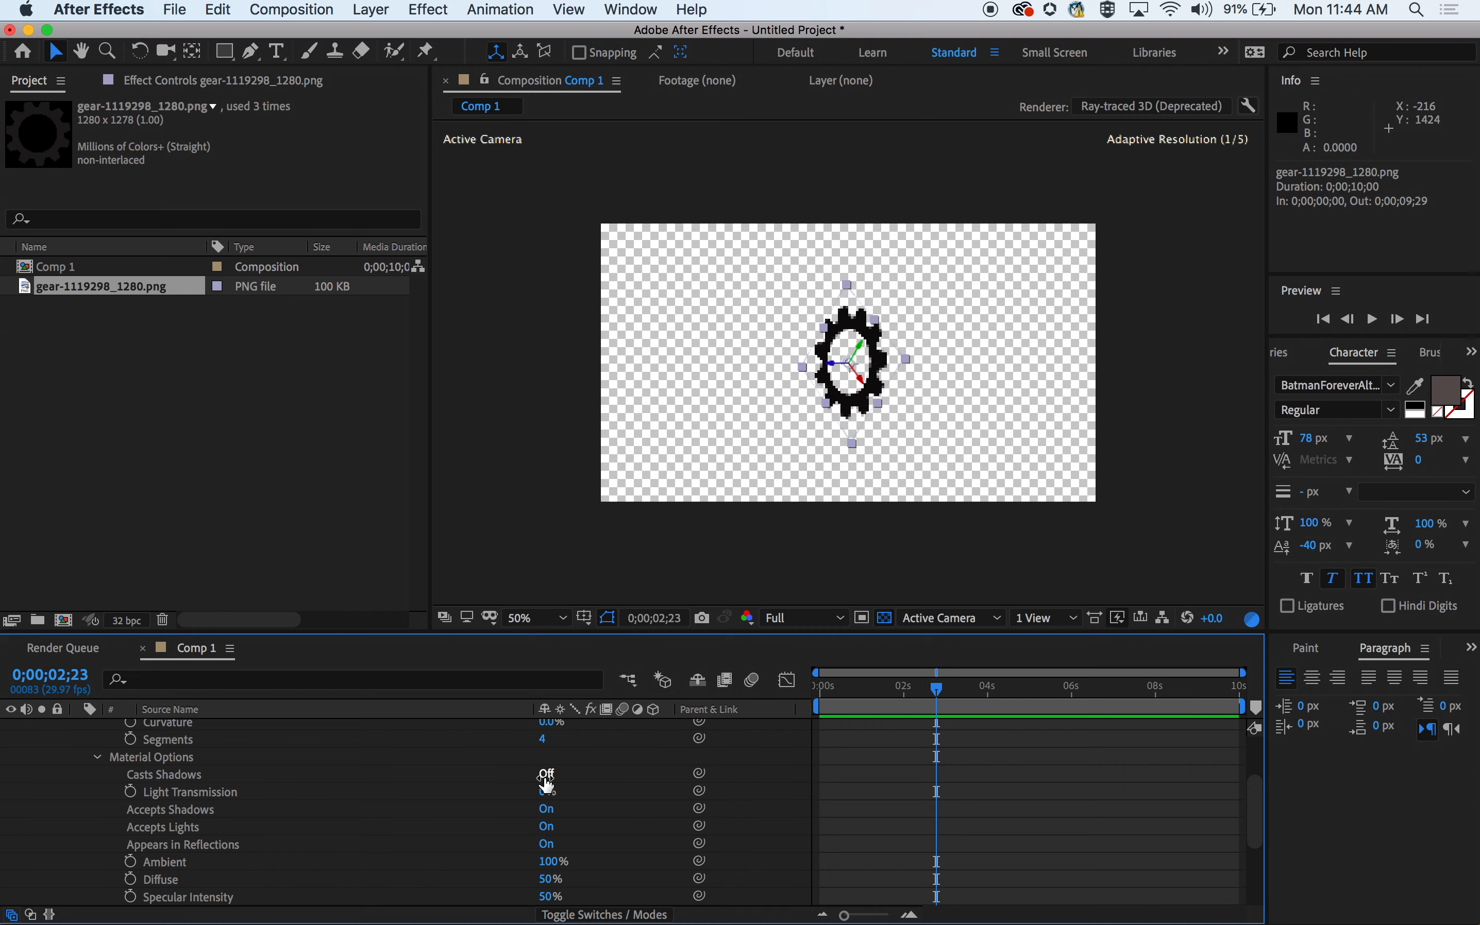
{"action": "scroll", "coordinate": [418, 775], "scroll_direction": "up", "scroll_amount": 1}
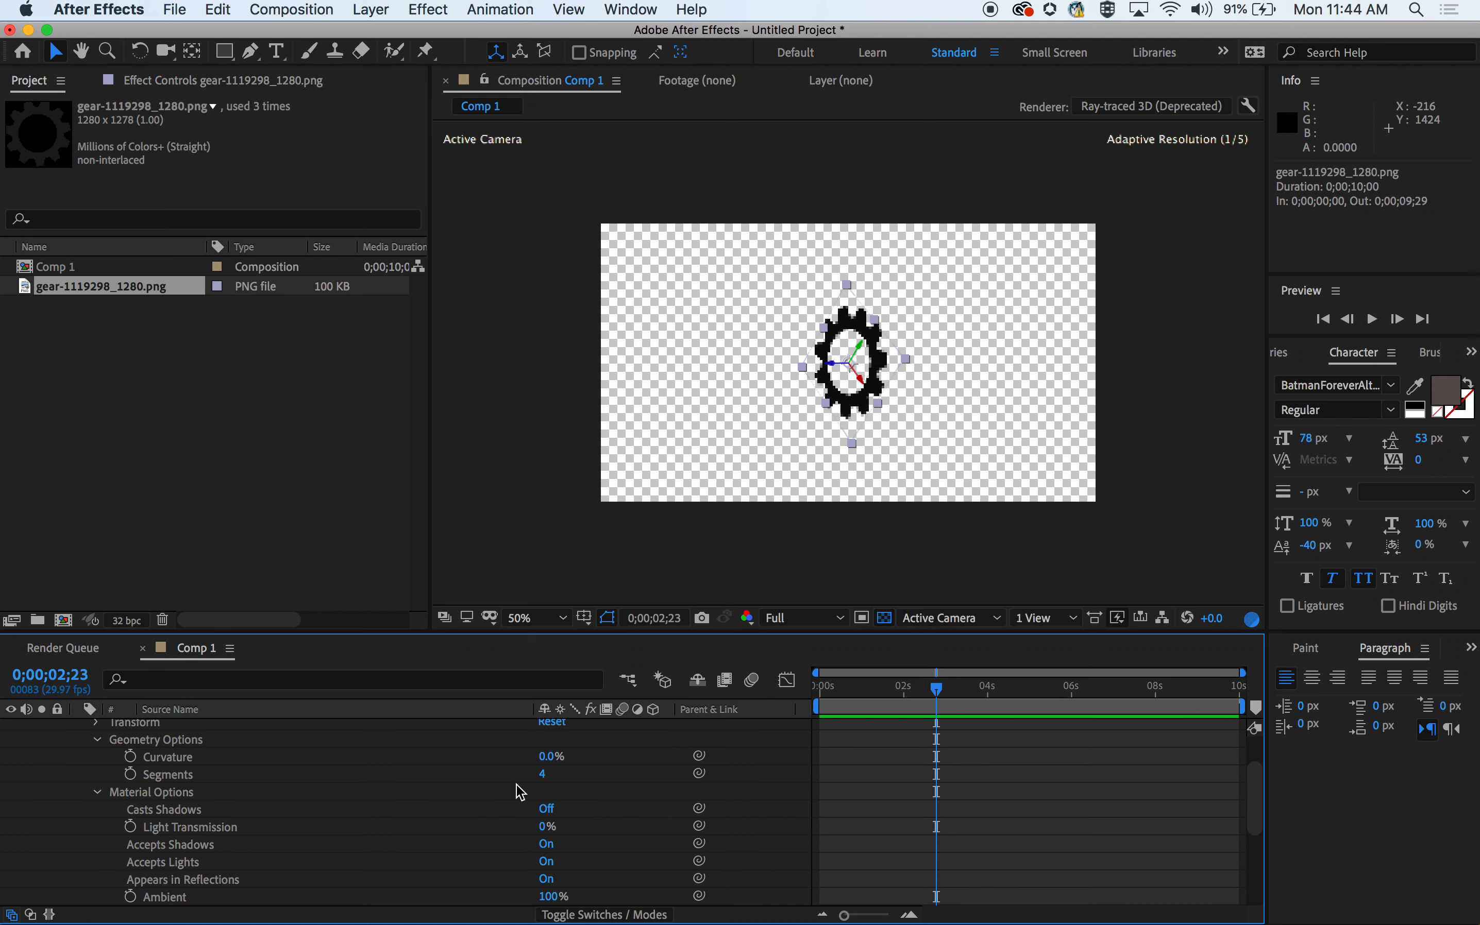
{"action": "scroll", "coordinate": [505, 795], "scroll_direction": "up", "scroll_amount": 1}
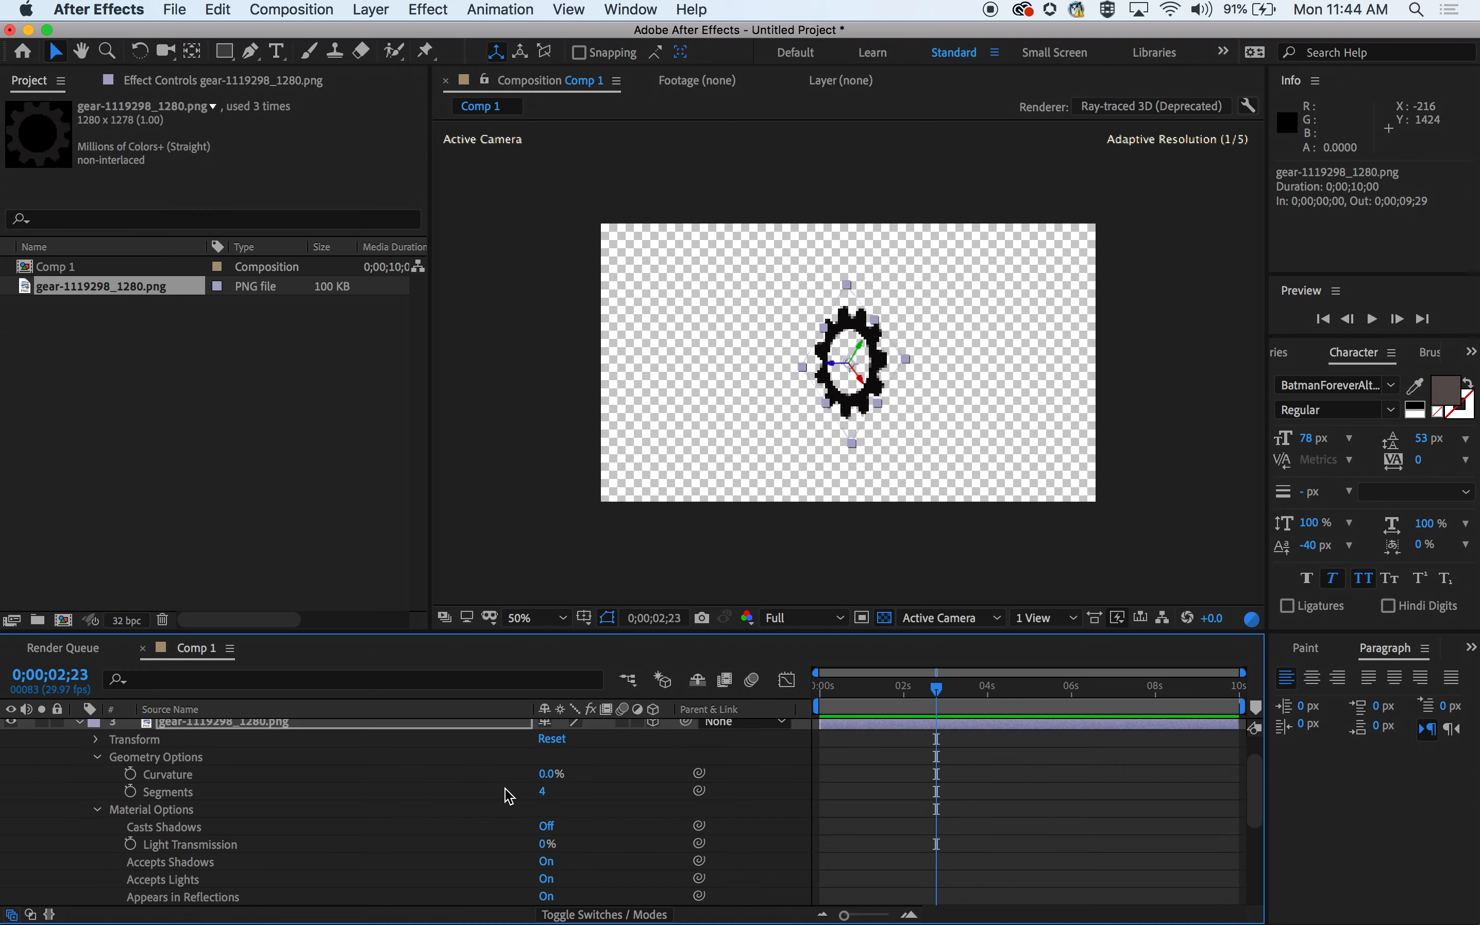
{"action": "scroll", "coordinate": [505, 795], "scroll_direction": "down", "scroll_amount": 5}
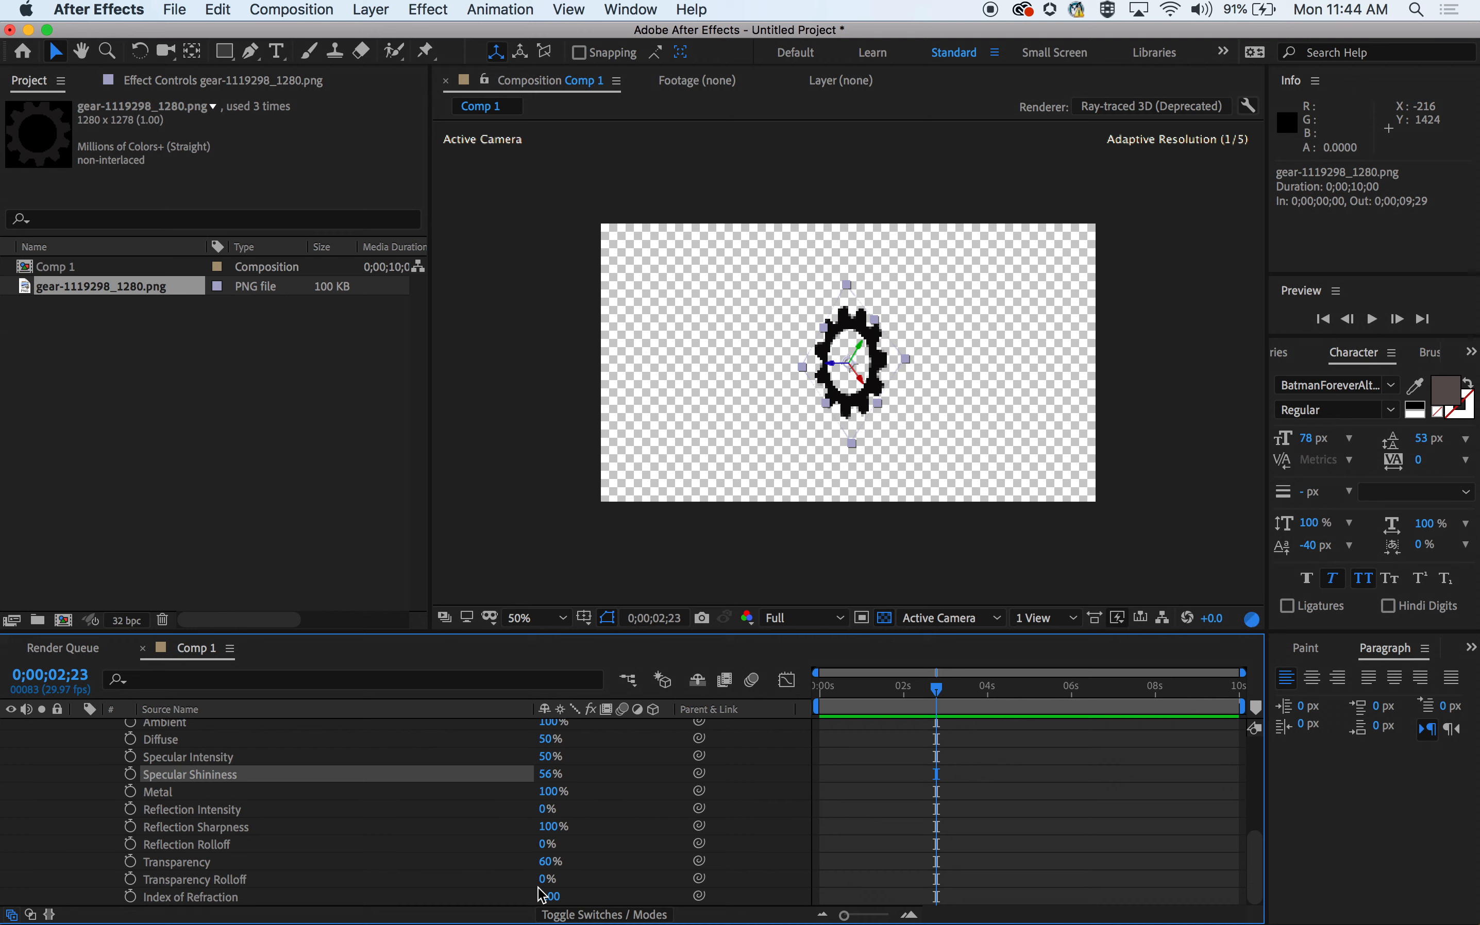
{"action": "left_click_drag", "start_coordinate": [545, 895], "coordinate": [570, 896]}
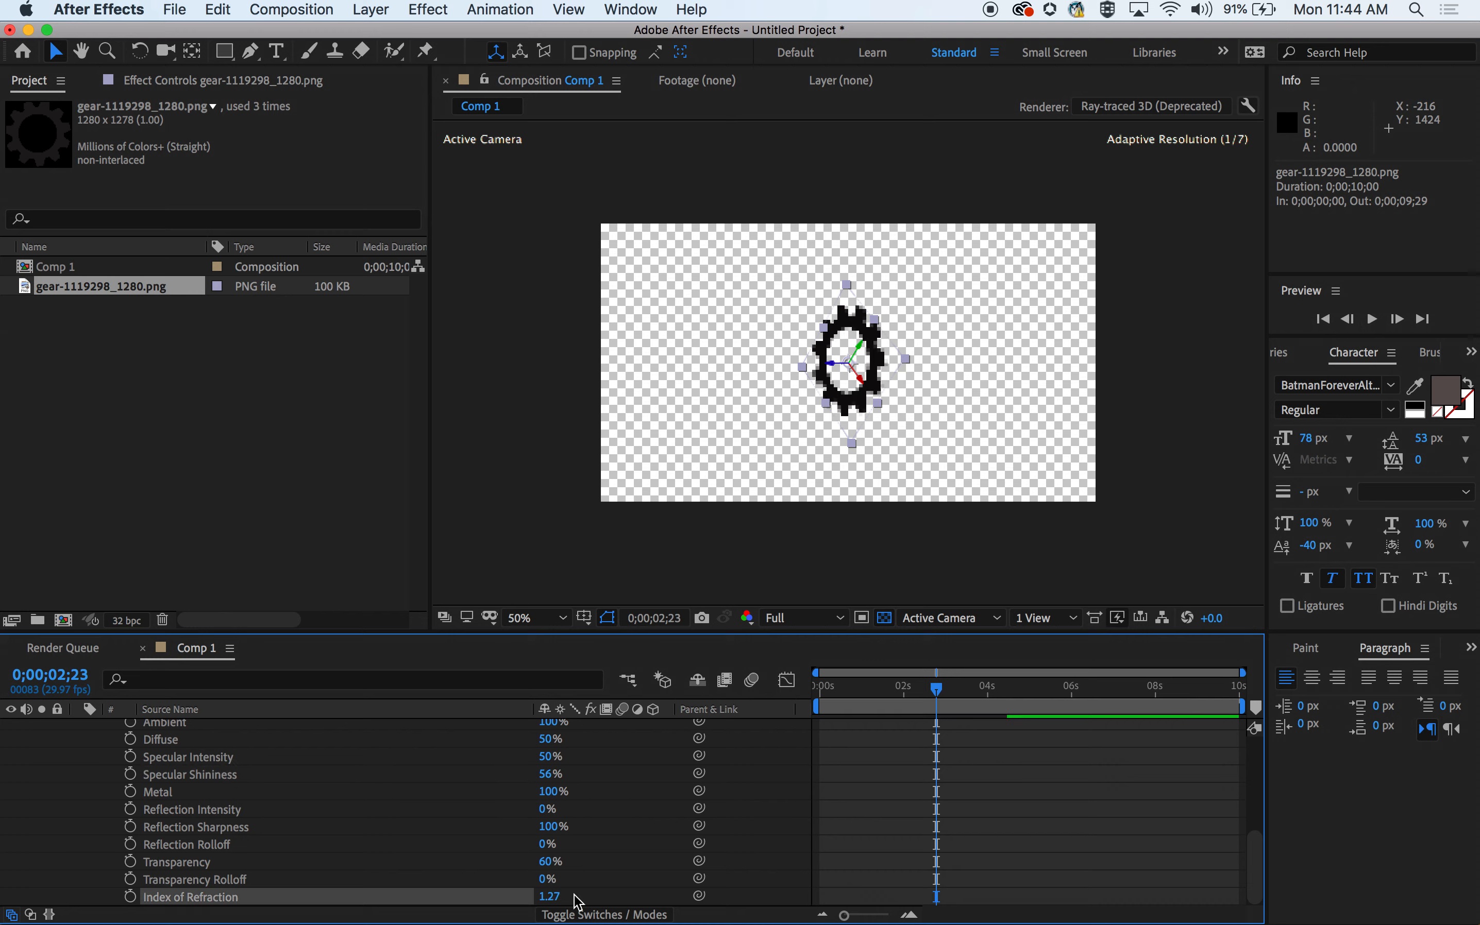
Add a white spot light named Spot Light 1 with 72% intensity, a 90° cone angle and 50% cone feather.
{"action": "left_click", "coordinate": [372, 9]}
{"action": "mouse_move", "coordinate": [382, 37]}
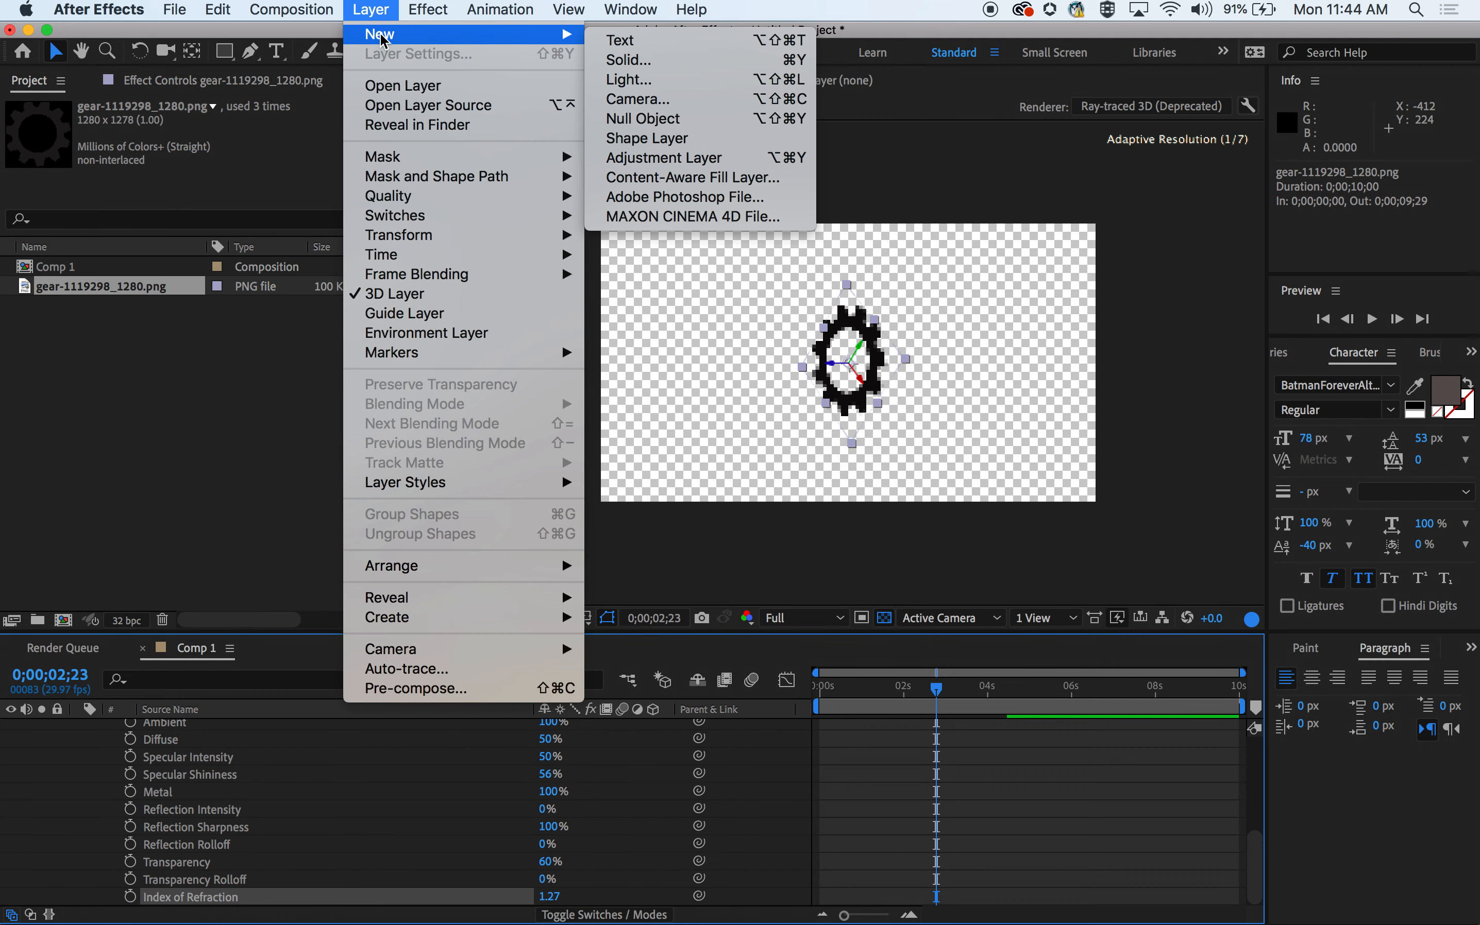
{"action": "left_click", "coordinate": [630, 80]}
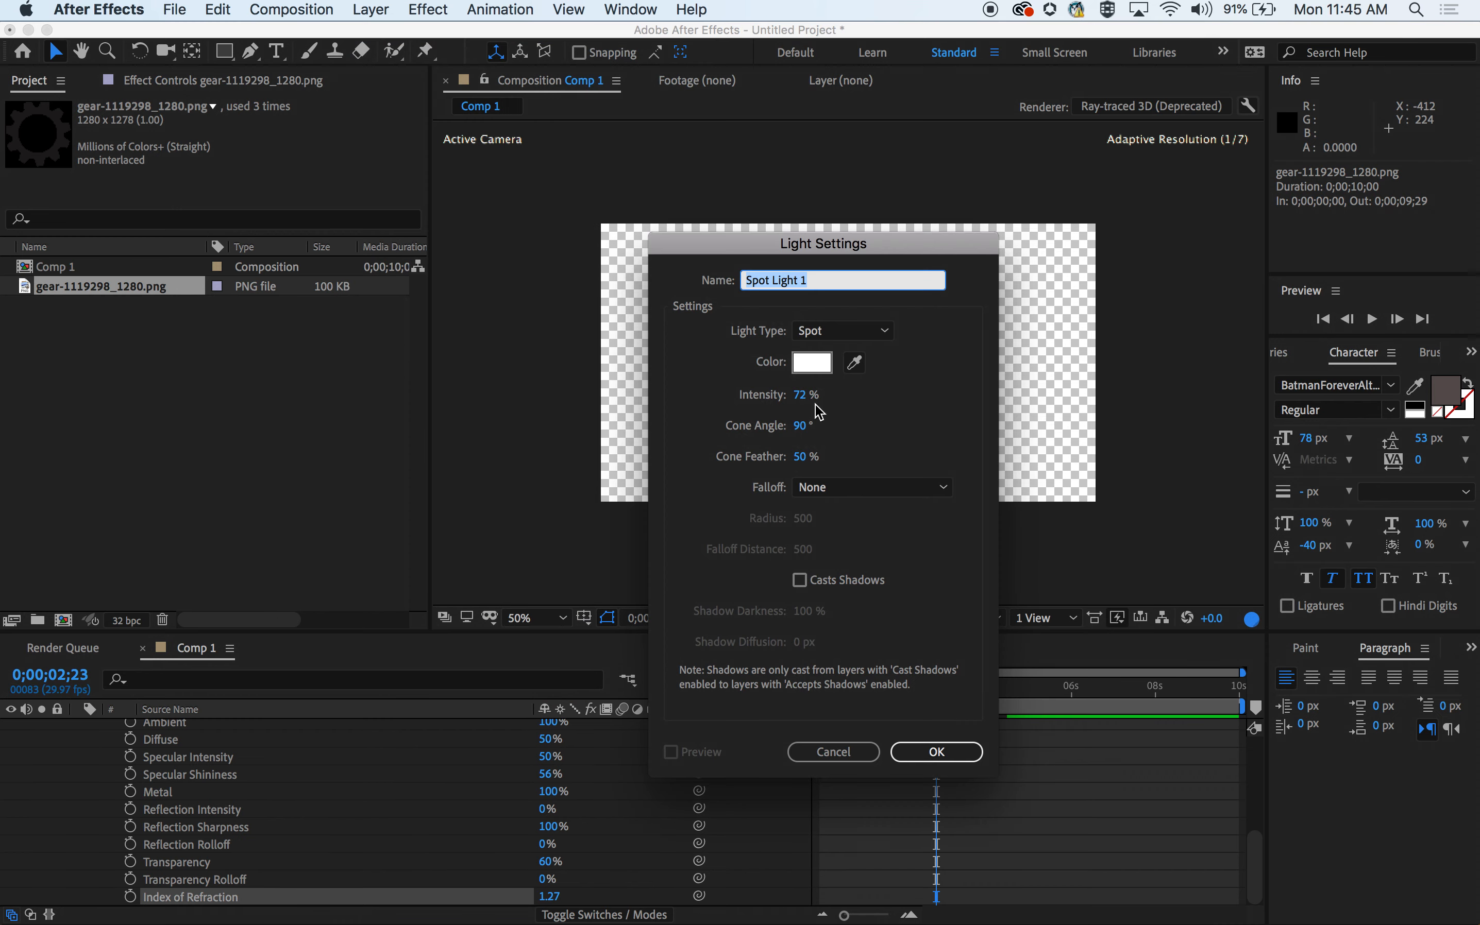
{"action": "left_click", "coordinate": [935, 752]}
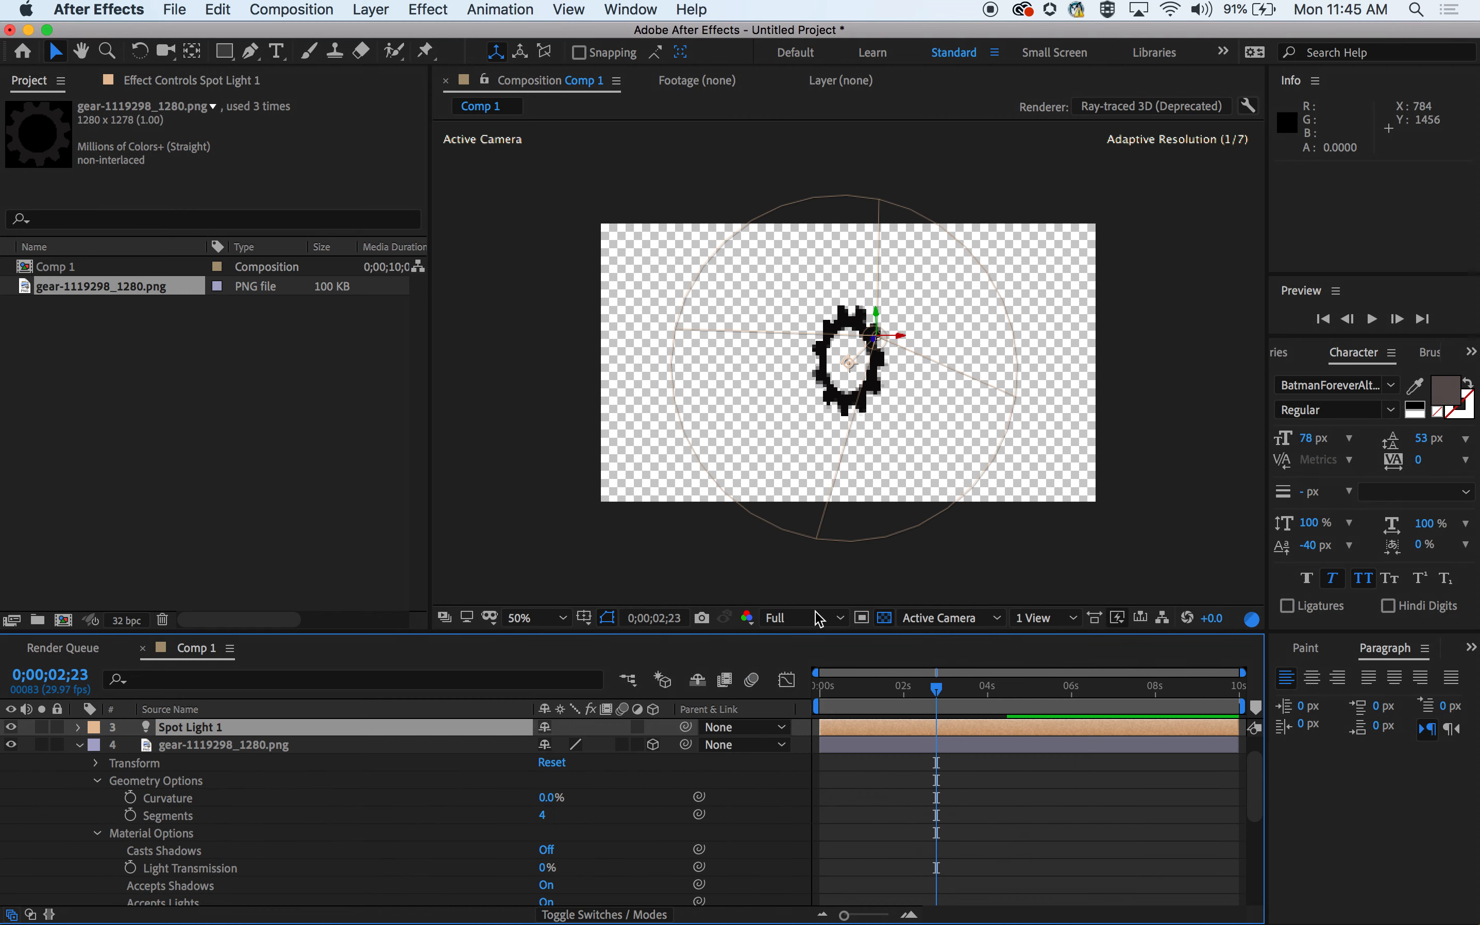
Turn off the transparency grid in the Comp 1 view and set the current time to 0;00;02;24.
{"action": "left_click", "coordinate": [884, 619]}
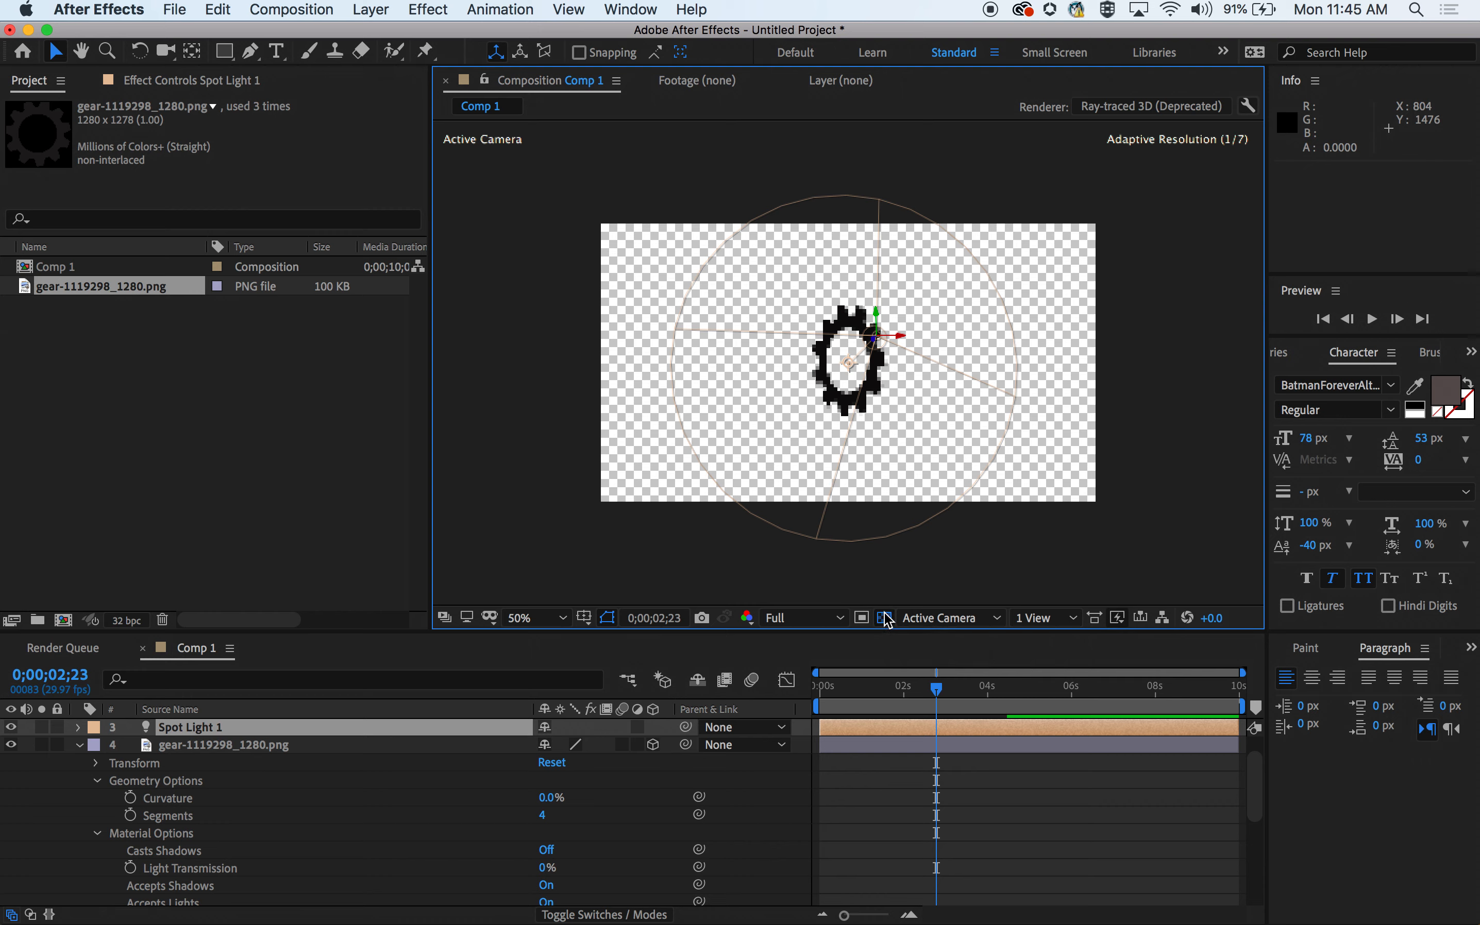
{"action": "left_click", "coordinate": [886, 592]}
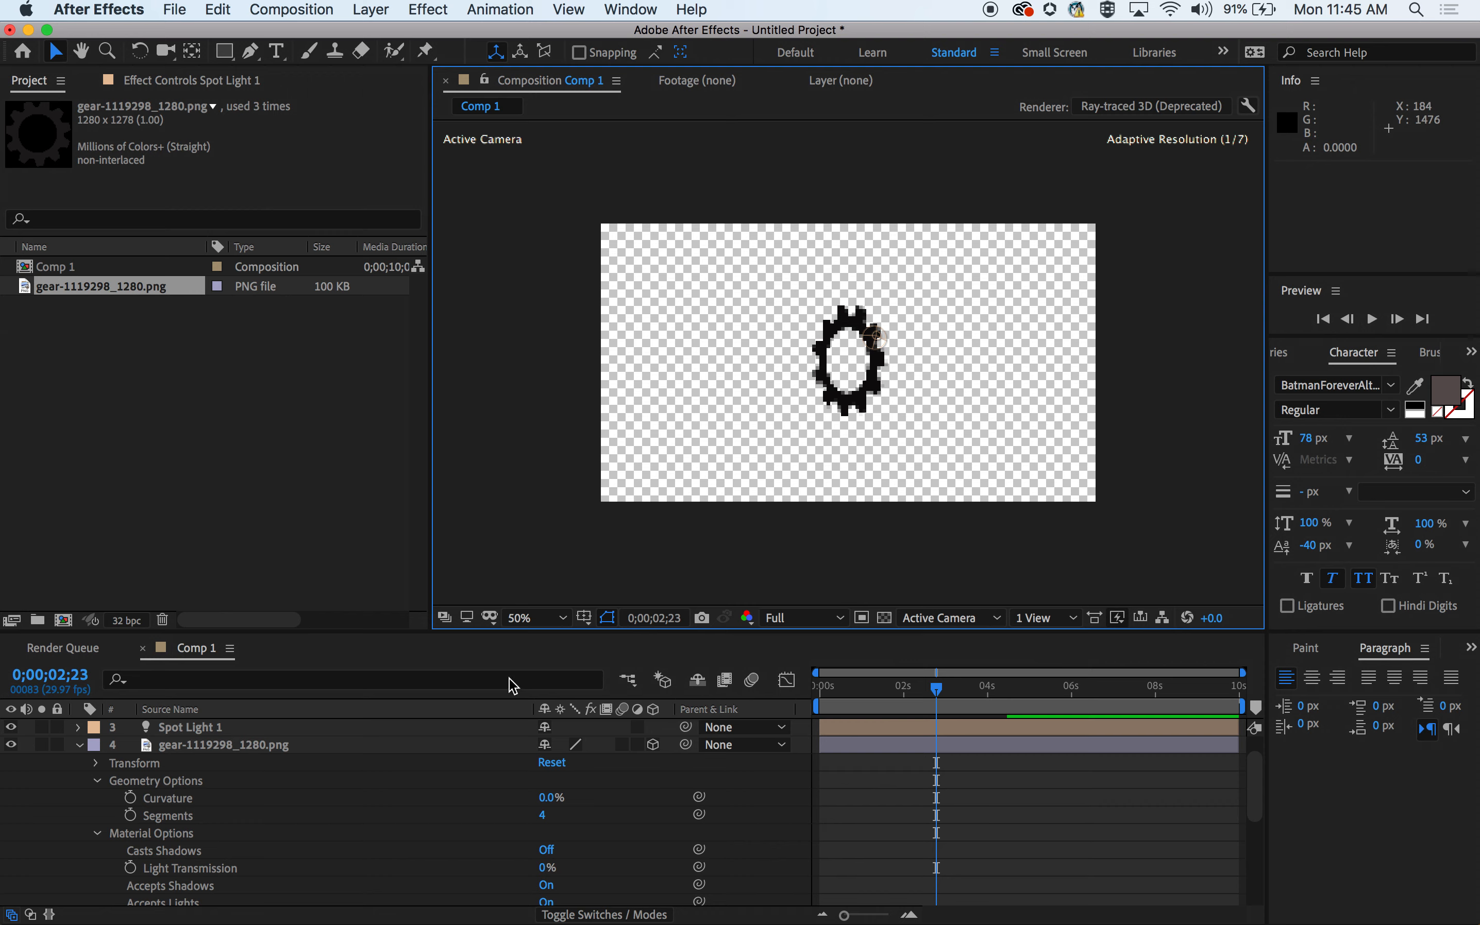
{"action": "left_click", "coordinate": [936, 677]}
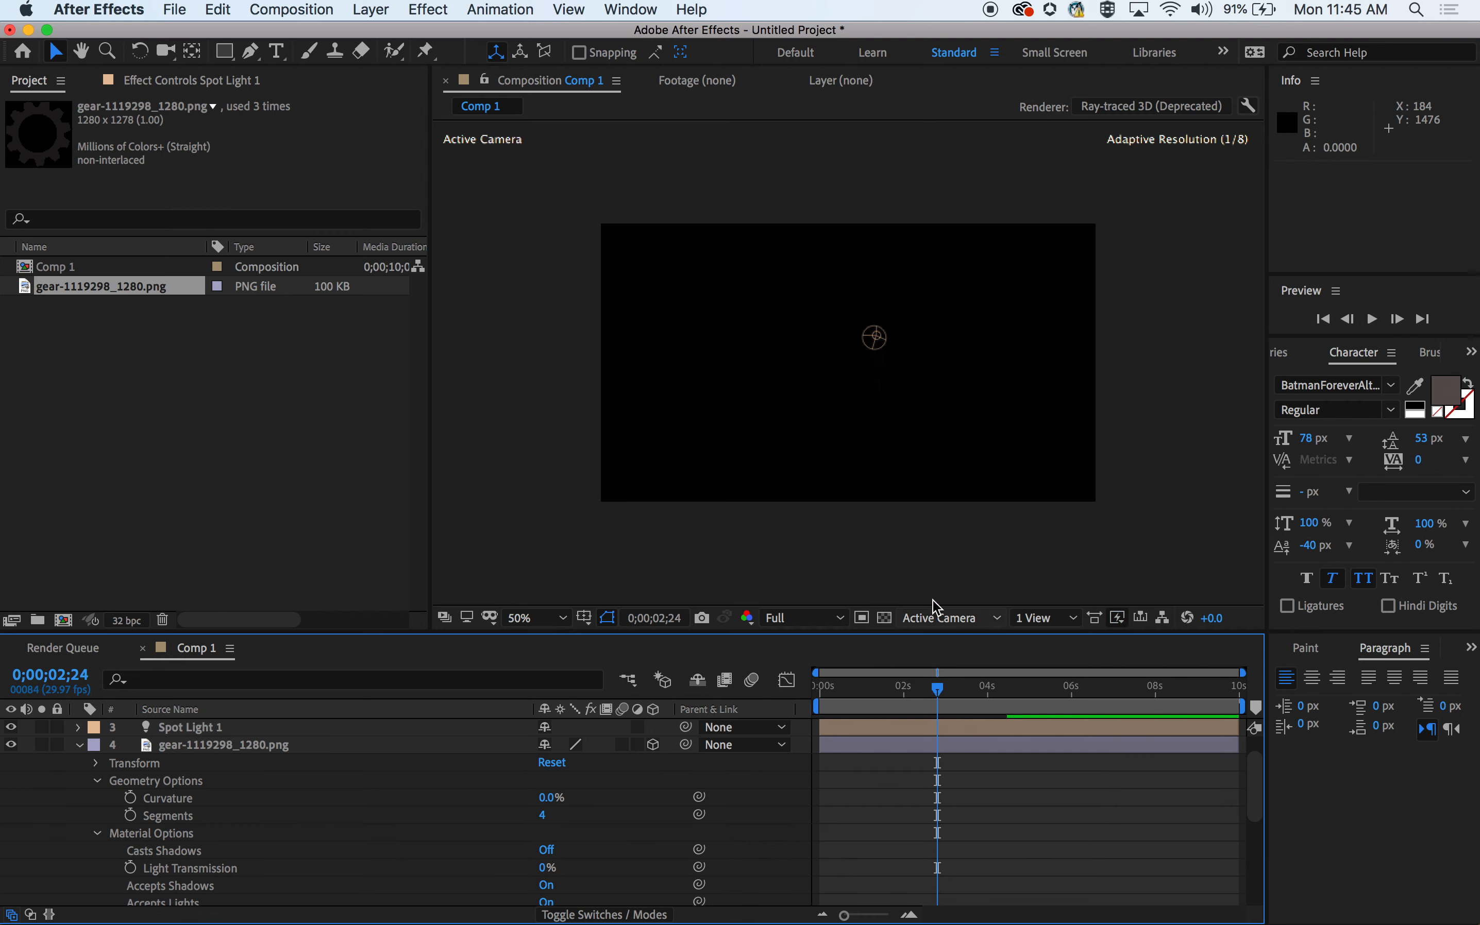
Move Spot Light 1 up and to the right of the gear, and place its point of interest at about 1025, 481, -711.
{"action": "left_click", "coordinate": [874, 342]}
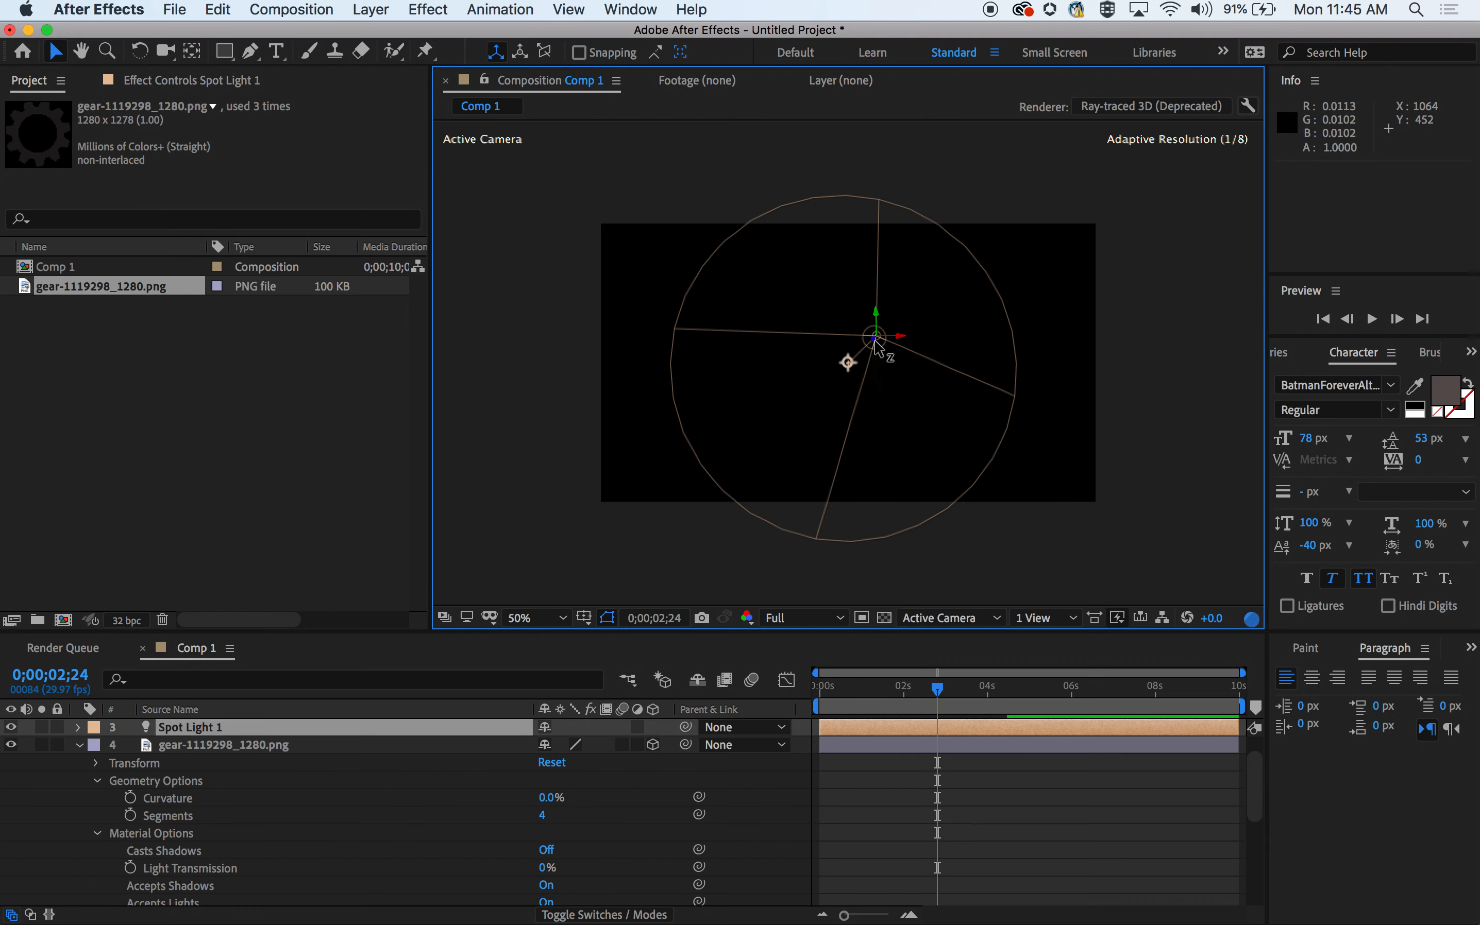
{"action": "left_click_drag", "start_coordinate": [875, 342], "coordinate": [1020, 228]}
{"action": "mouse_move", "coordinate": [879, 331]}
{"action": "left_mouse_down"}
{"action": "mouse_move", "coordinate": [892, 337]}
{"action": "mouse_move", "coordinate": [881, 367]}
{"action": "mouse_move", "coordinate": [858, 352]}
{"action": "left_mouse_up"}
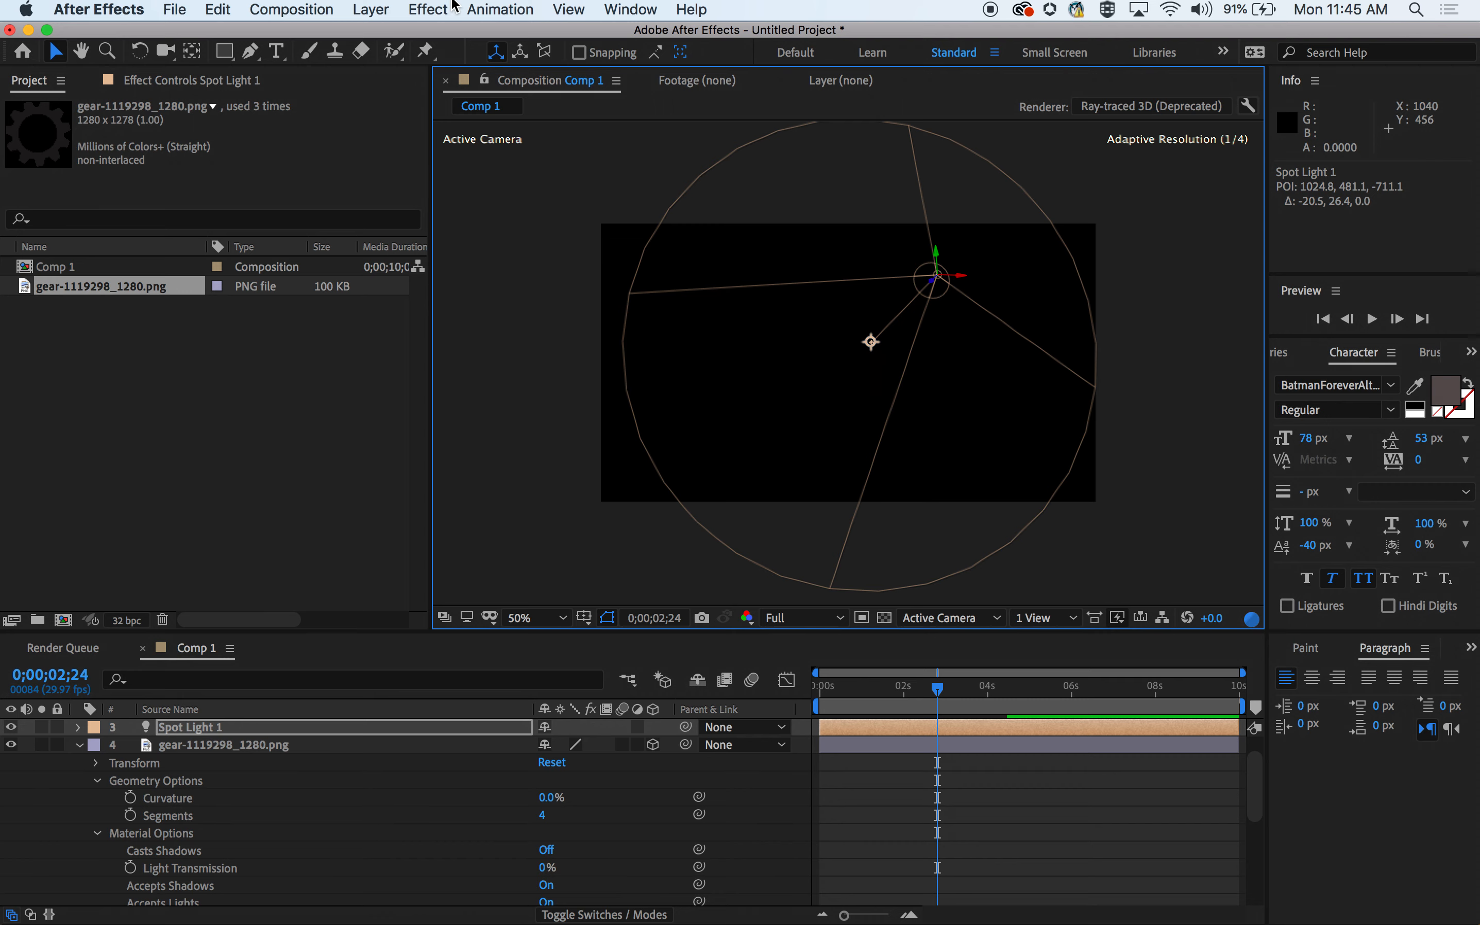
Add a white ambient light named Ambient Light 1 with 47% intensity.
{"action": "left_click", "coordinate": [362, 10]}
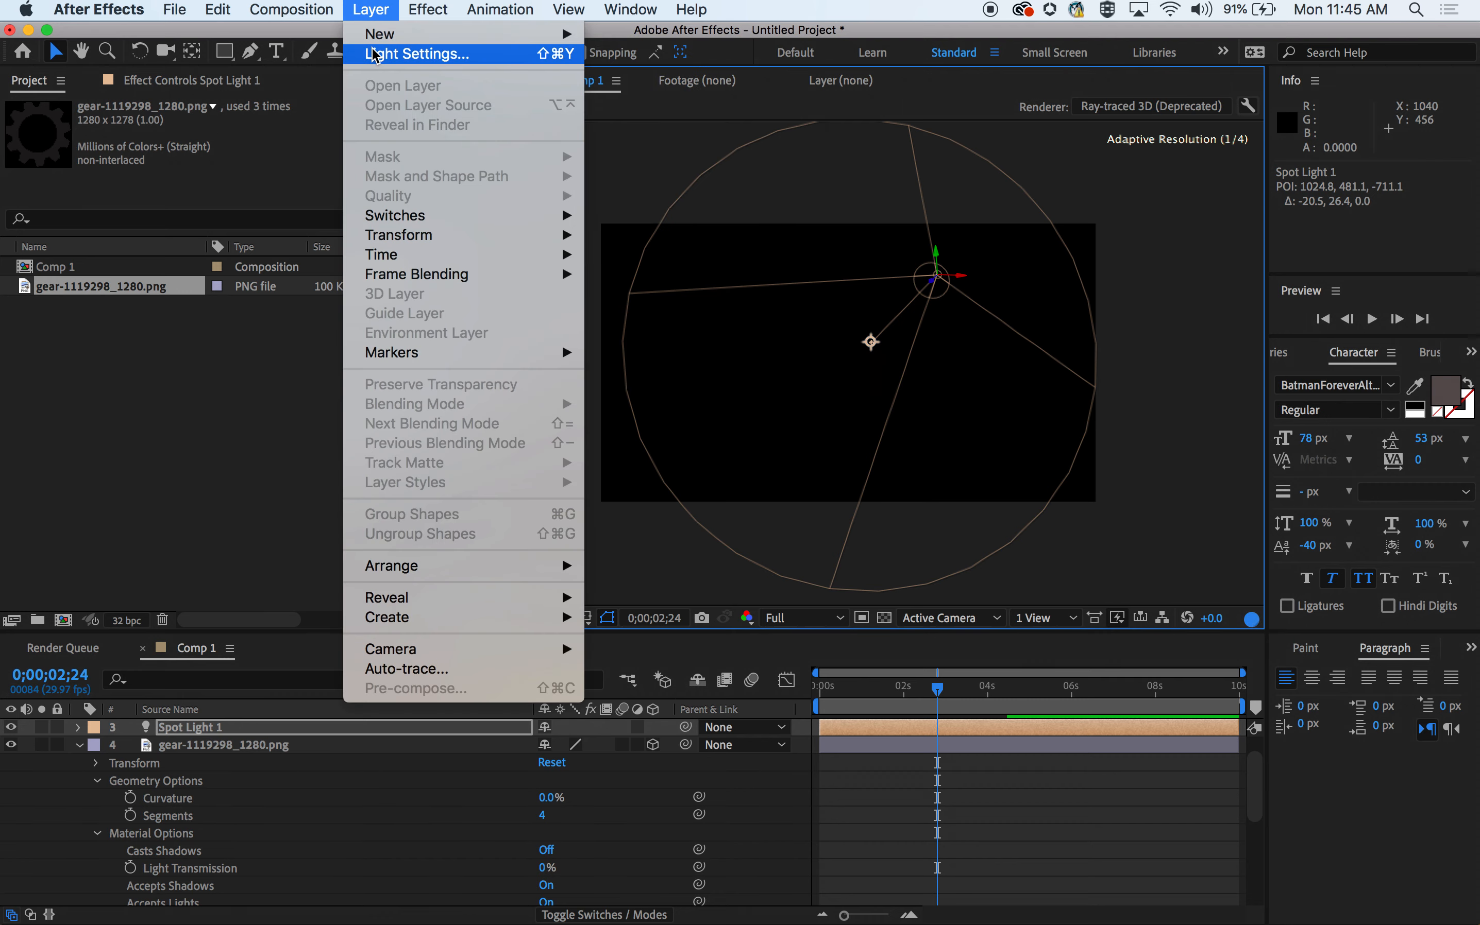
{"action": "mouse_move", "coordinate": [379, 35]}
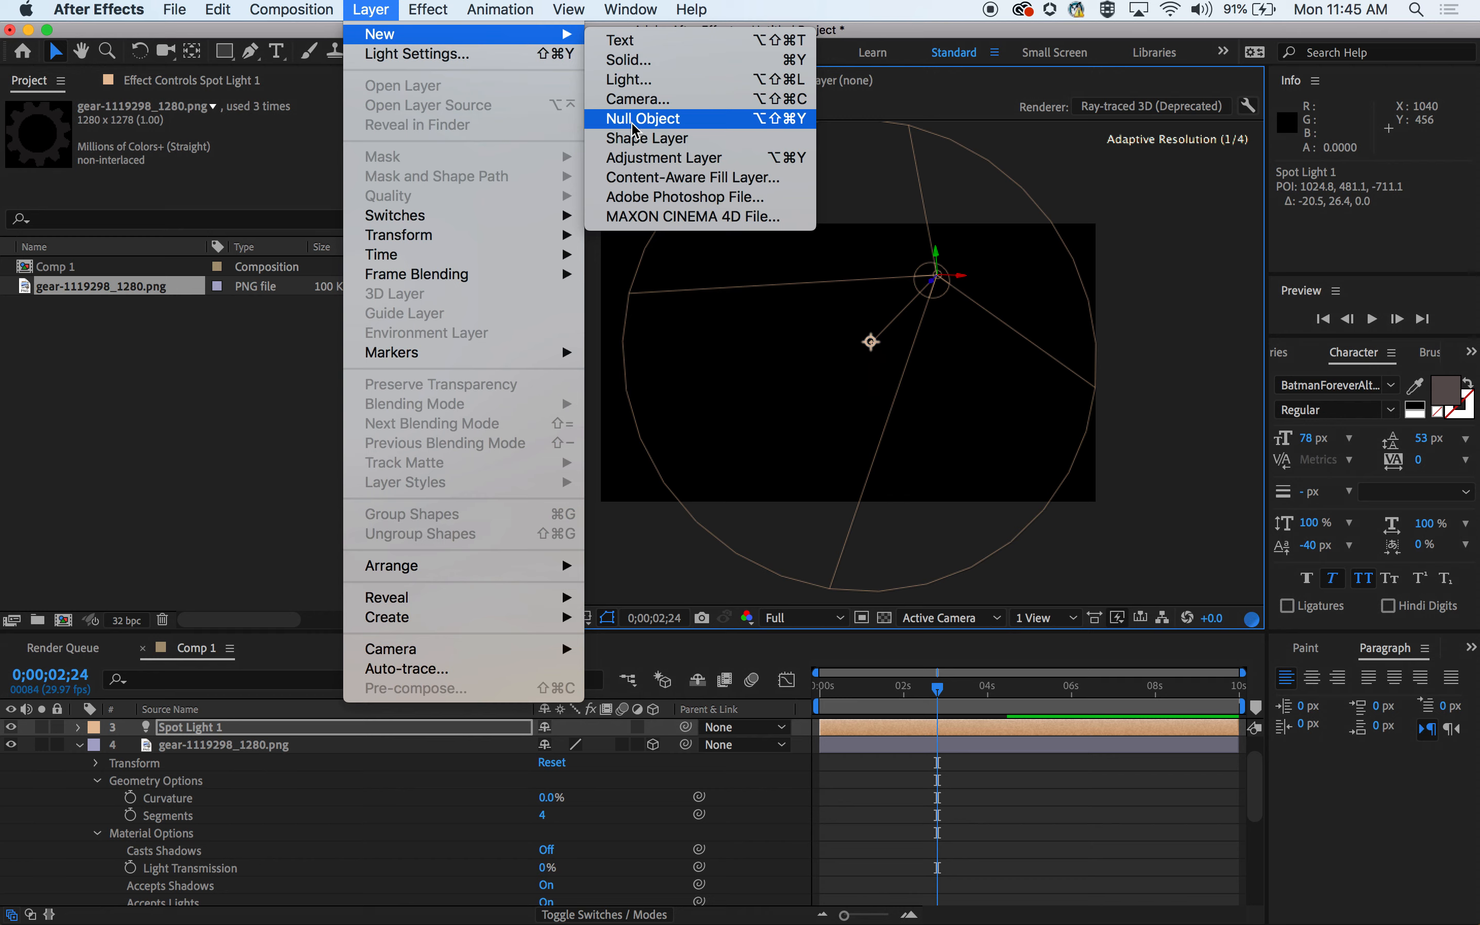
{"action": "left_click", "coordinate": [630, 80]}
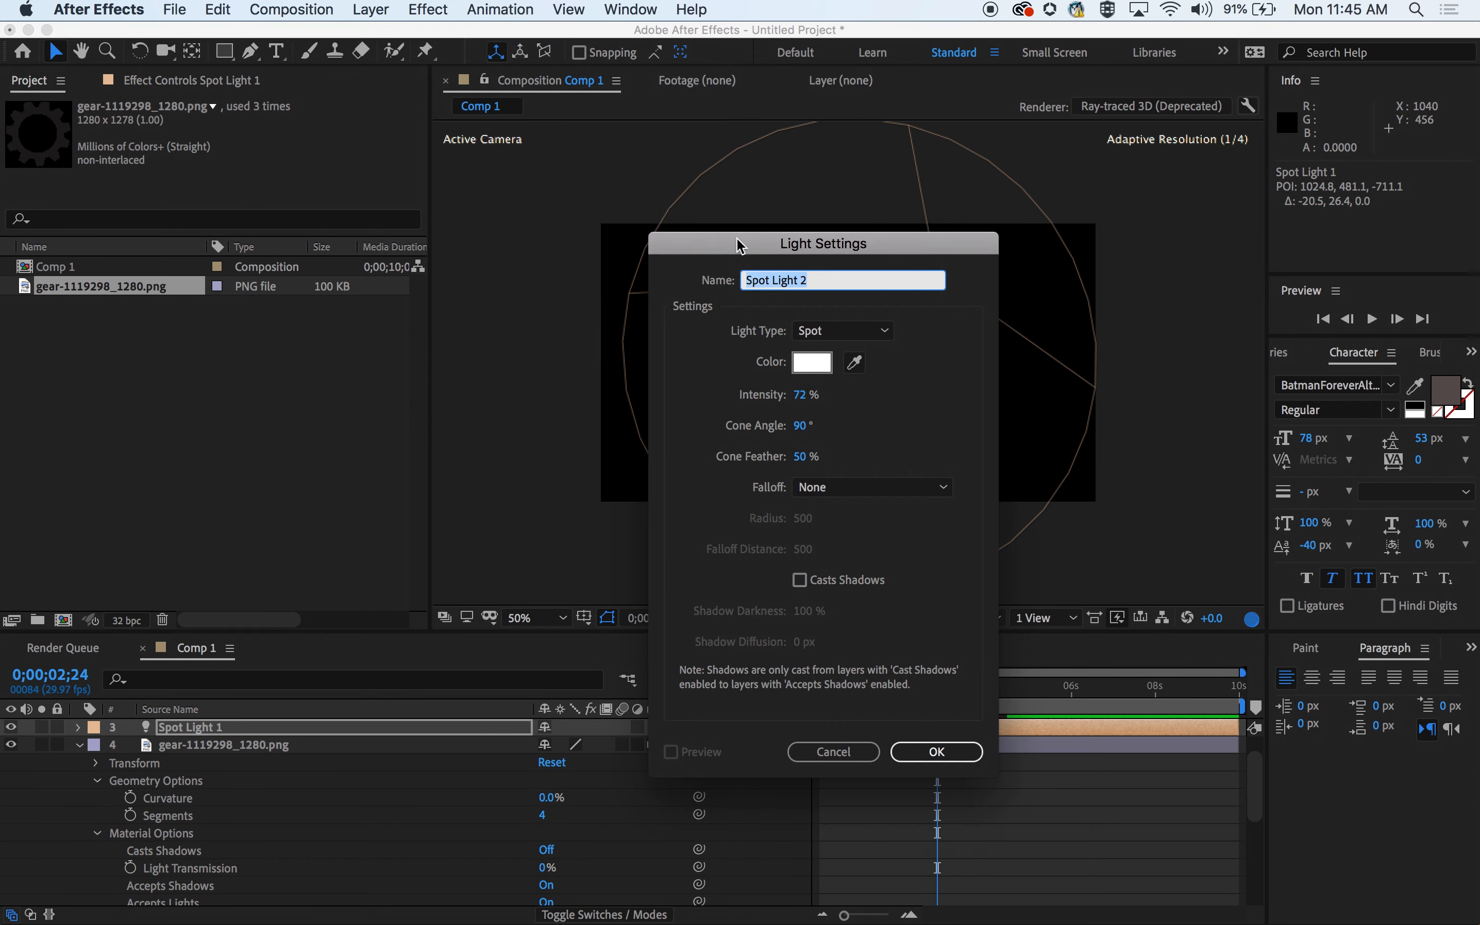
{"action": "left_click", "coordinate": [850, 338]}
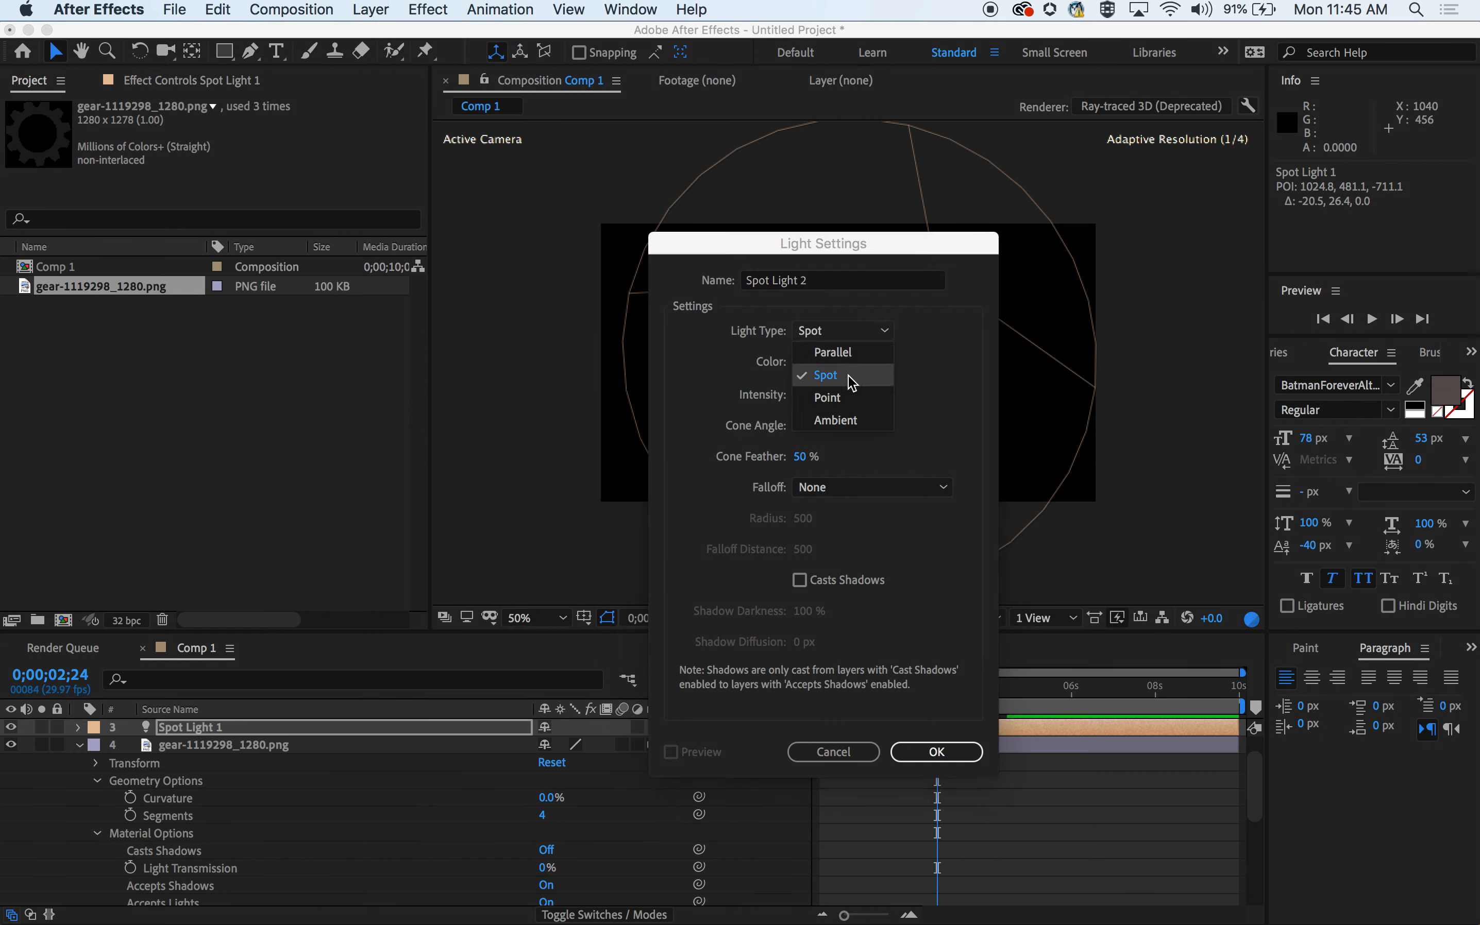
{"action": "left_click", "coordinate": [851, 421]}
{"action": "left_click_drag", "start_coordinate": [801, 395], "coordinate": [774, 397]}
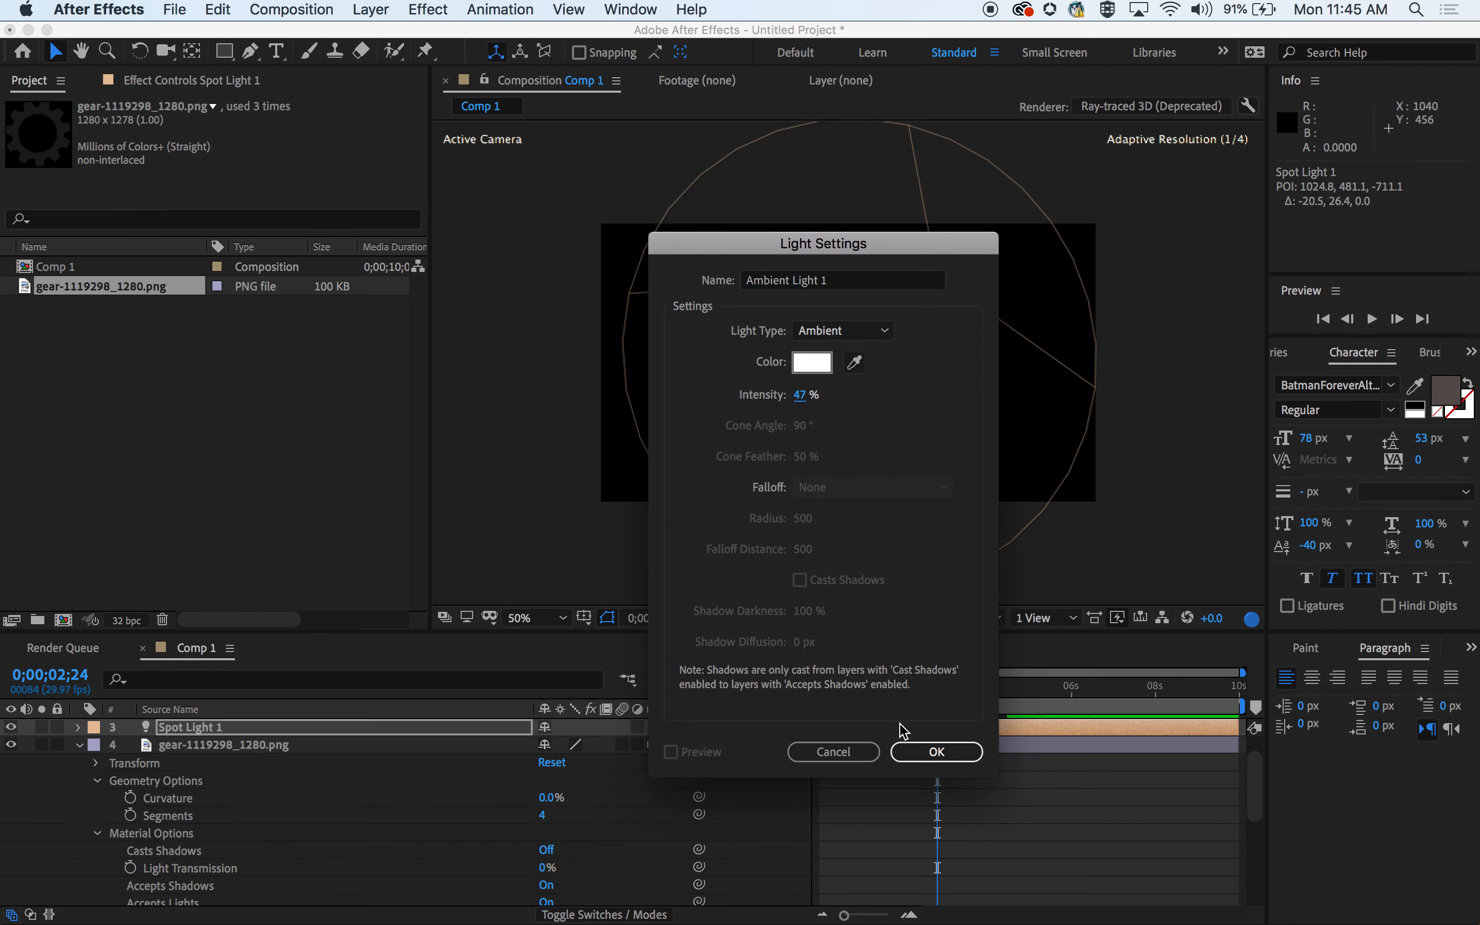
{"action": "left_click", "coordinate": [932, 752]}
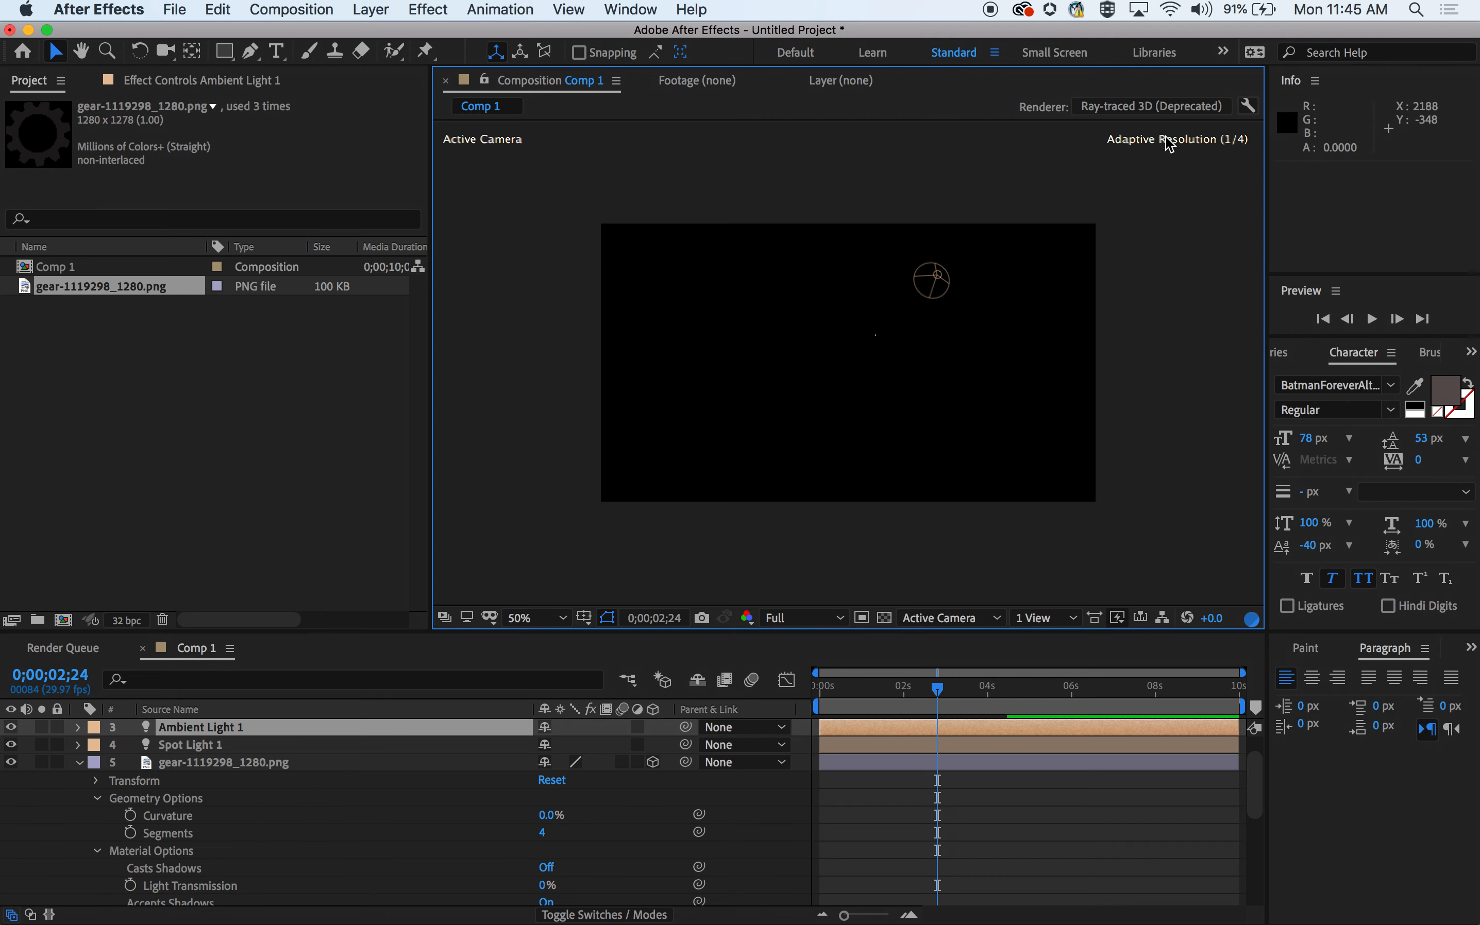
Change Comp 1's 3D renderer to Classic 3D.
{"action": "left_click", "coordinate": [1156, 107]}
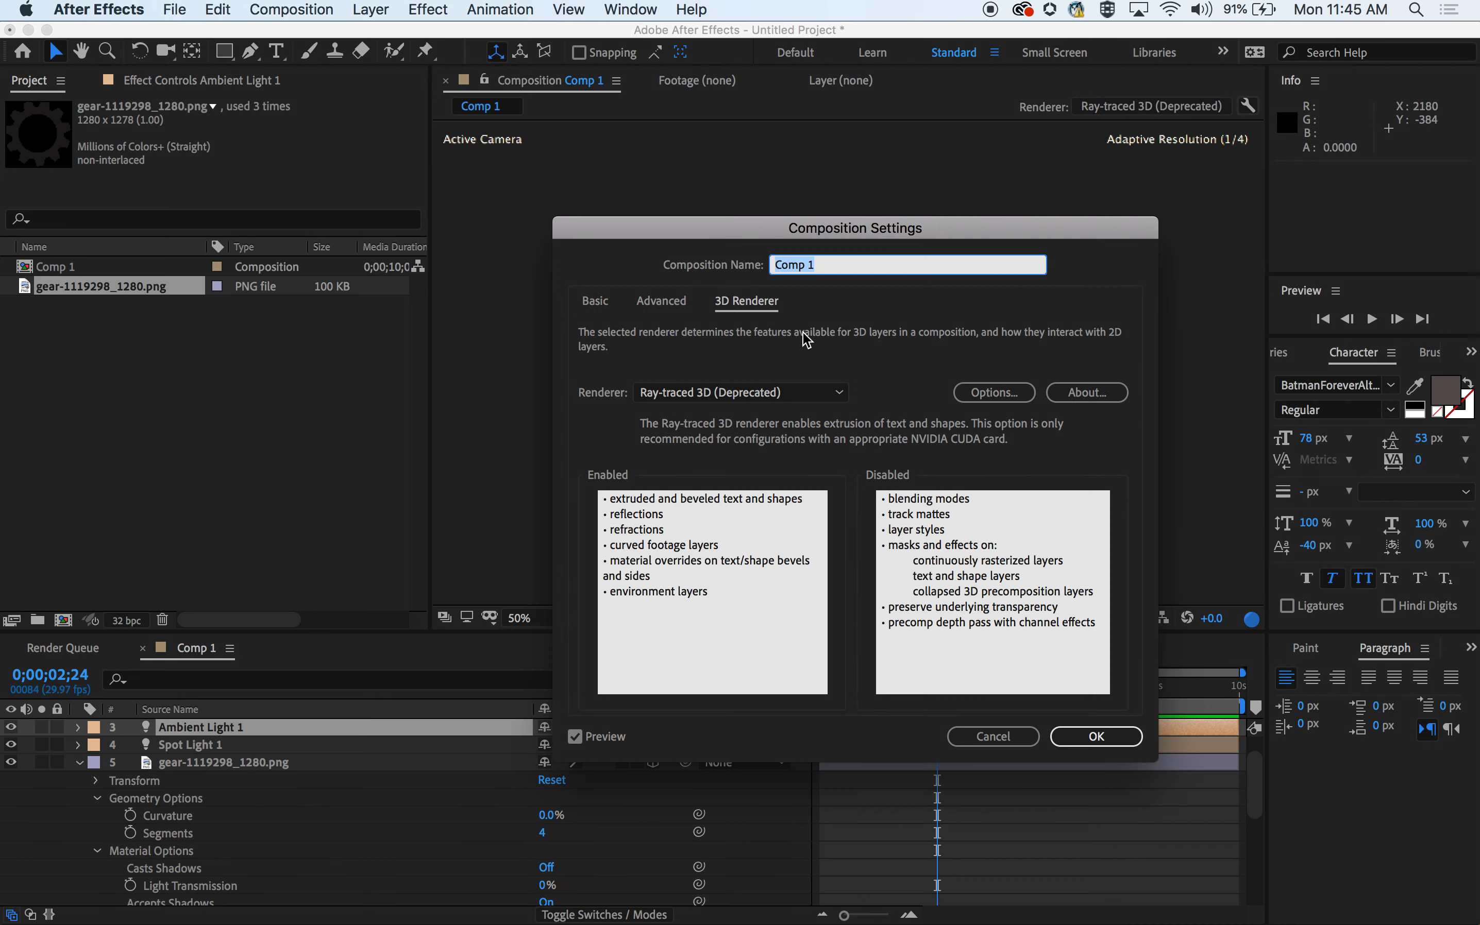
{"action": "left_click", "coordinate": [749, 399]}
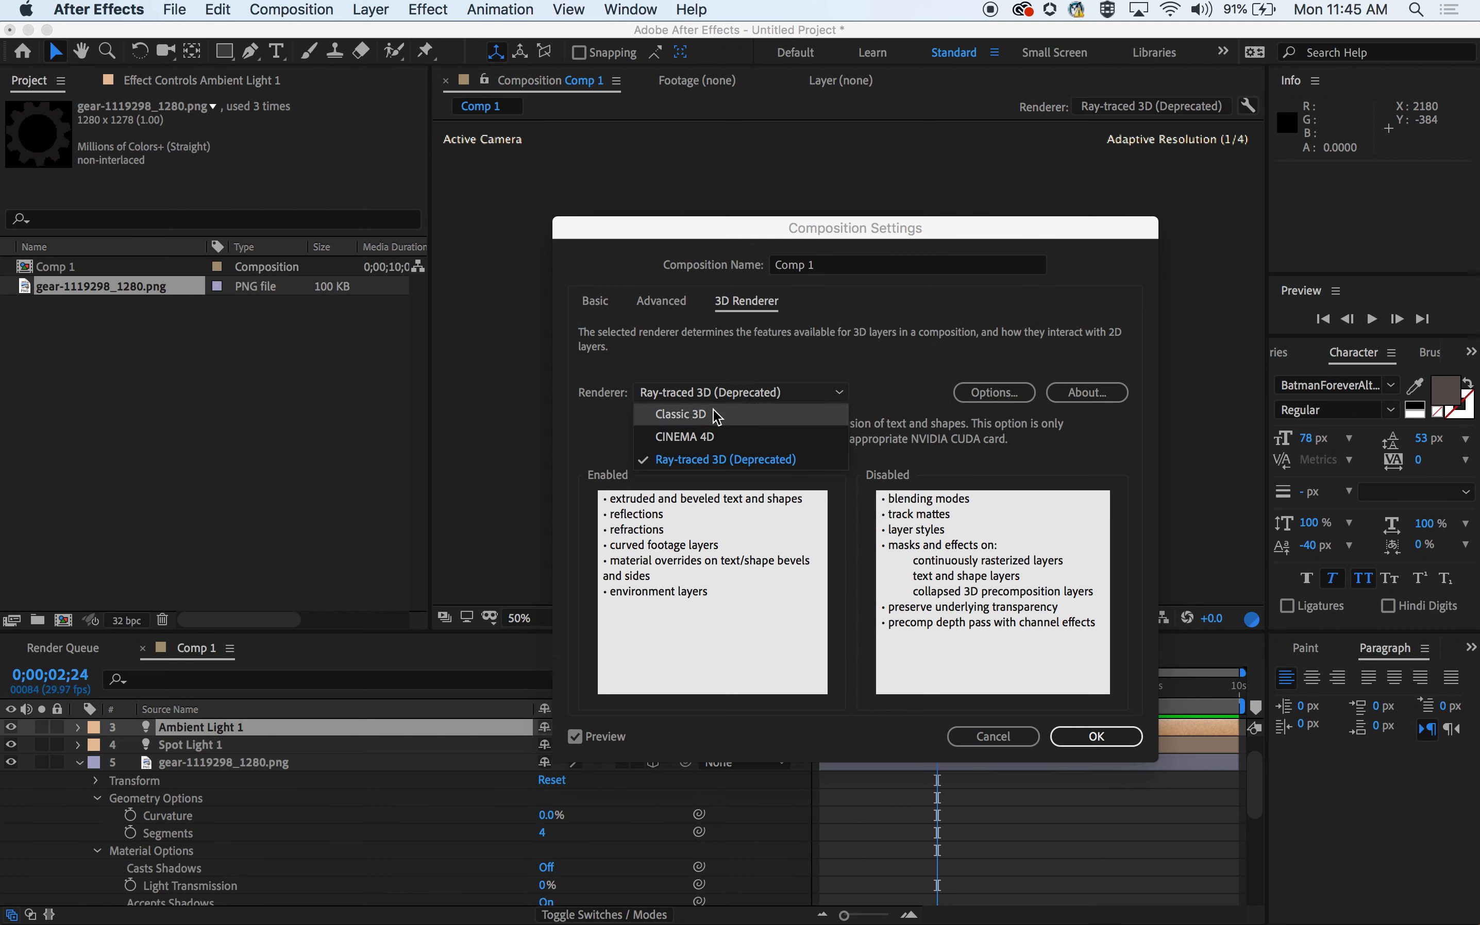
{"action": "left_click", "coordinate": [716, 415]}
{"action": "left_click", "coordinate": [1092, 736]}
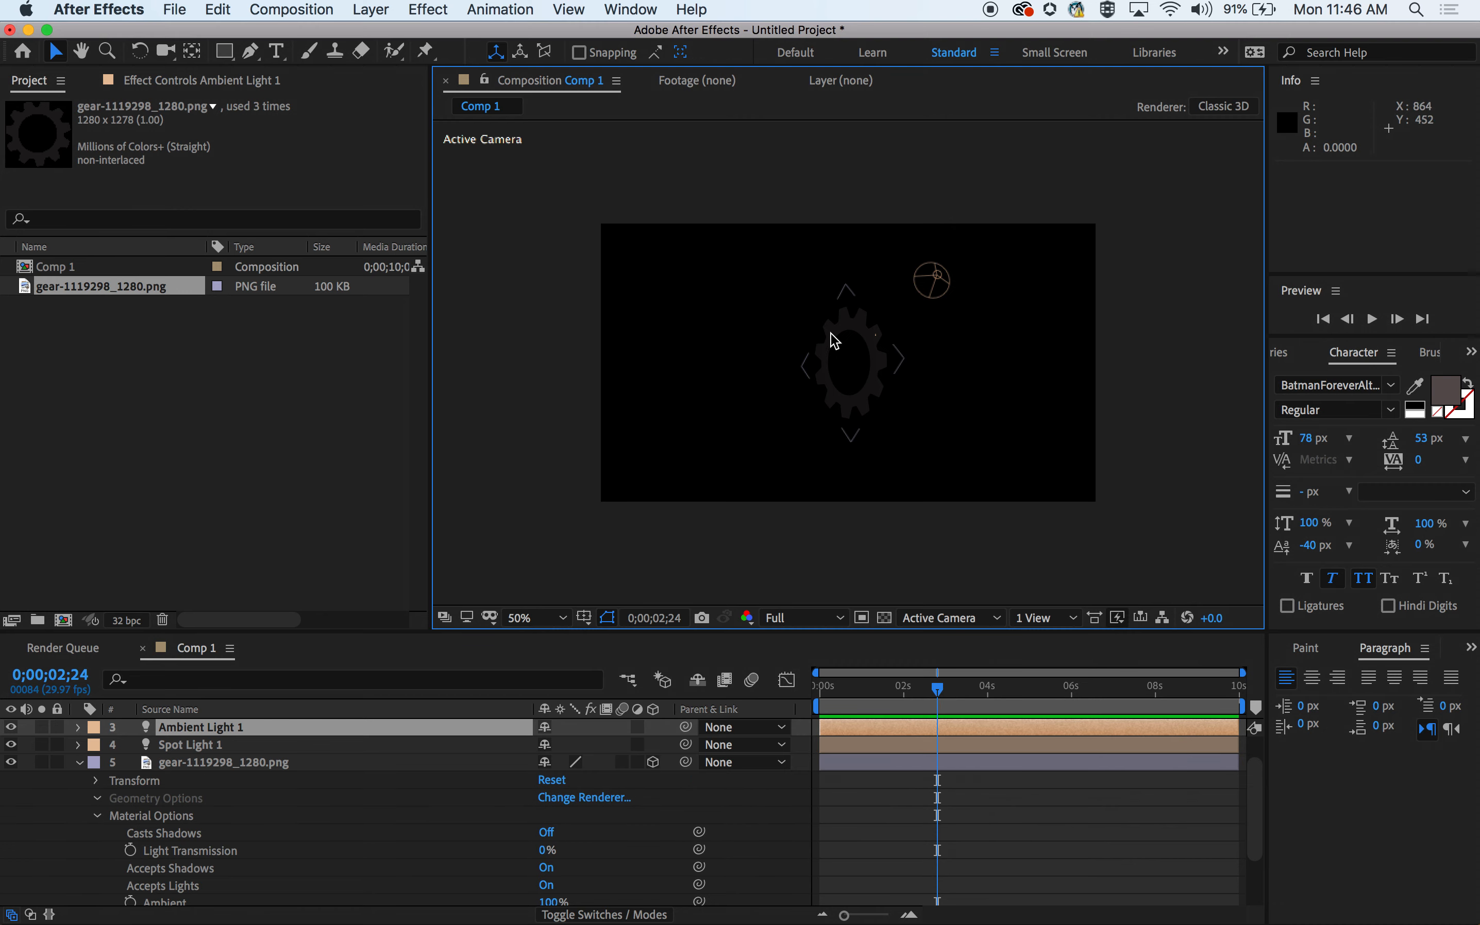
Move Spot Light 1 to just above the gear, at a position of about 952, 423, -1186.
{"action": "left_click", "coordinate": [305, 746]}
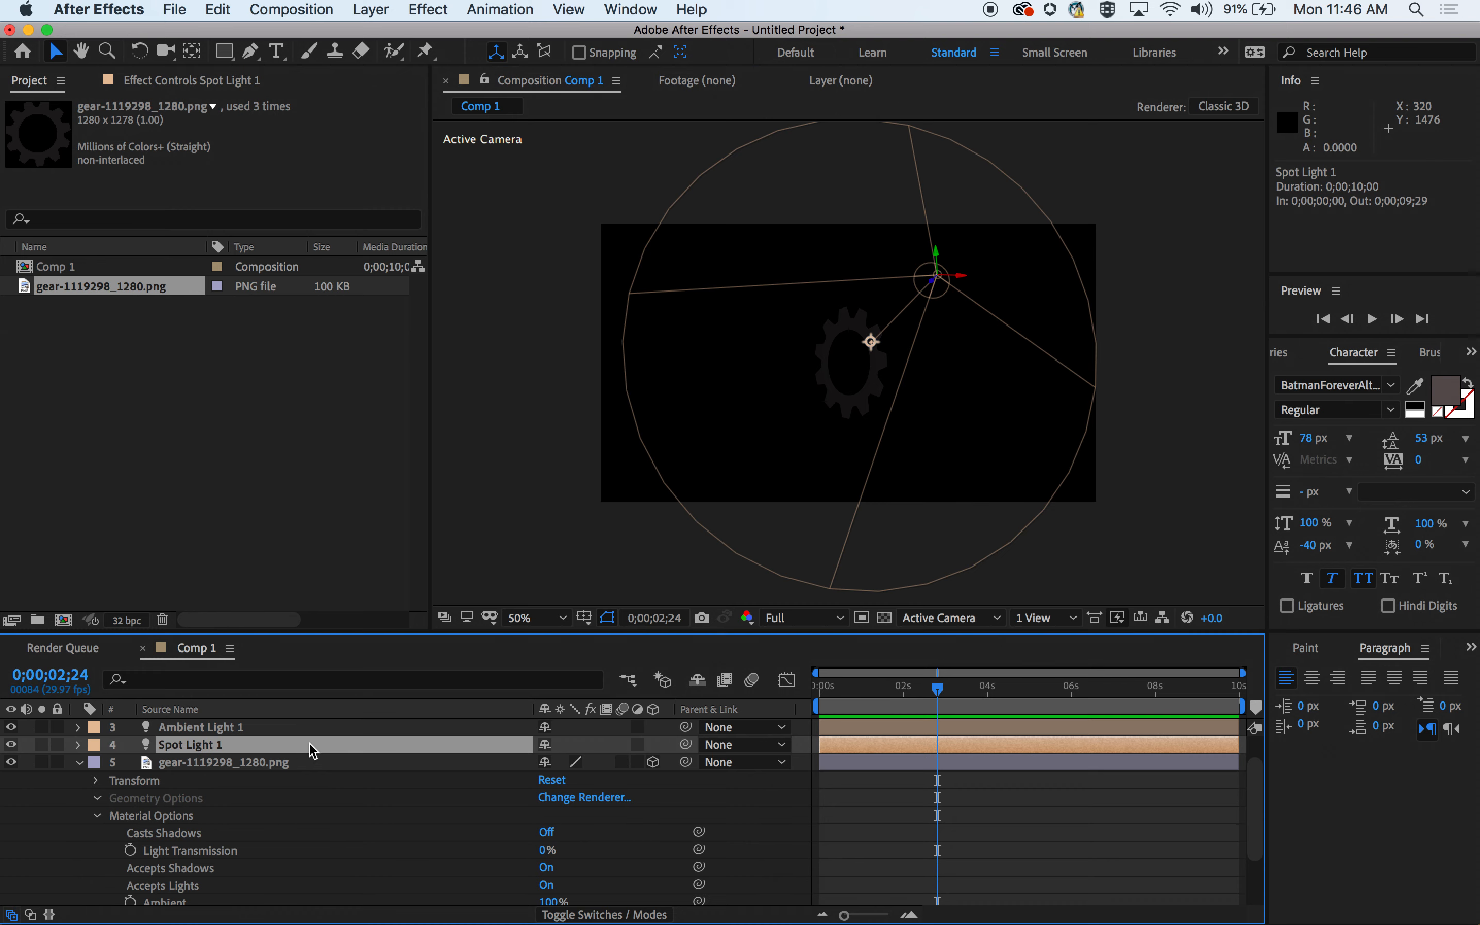
{"action": "left_click_drag", "start_coordinate": [936, 283], "coordinate": [839, 226]}
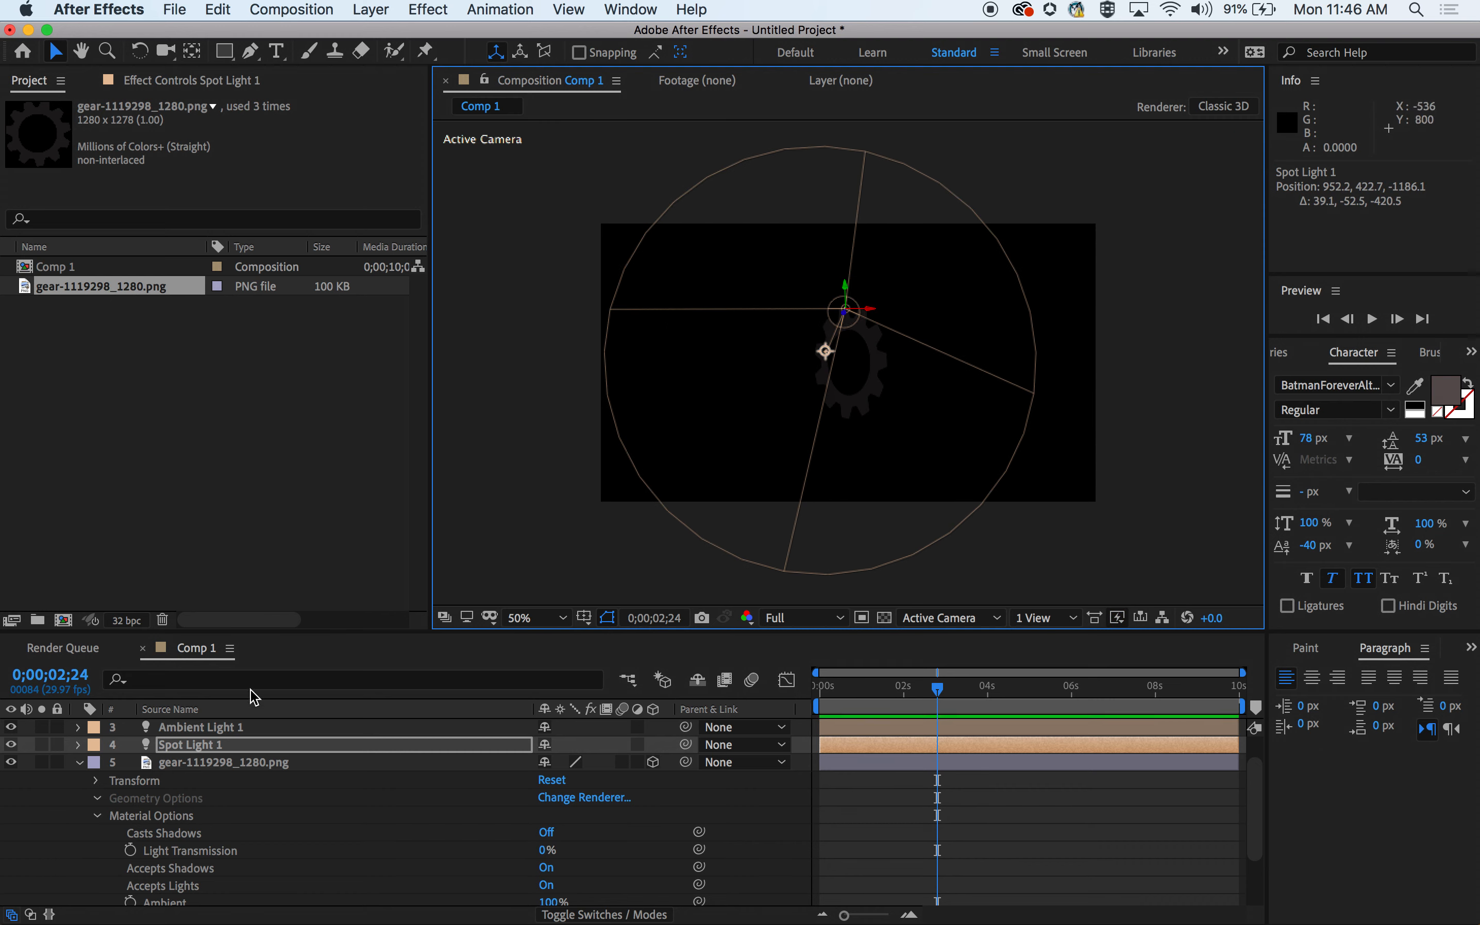
Set Spot Light 1's intensity to 133% in its light options.
{"action": "left_click", "coordinate": [78, 745]}
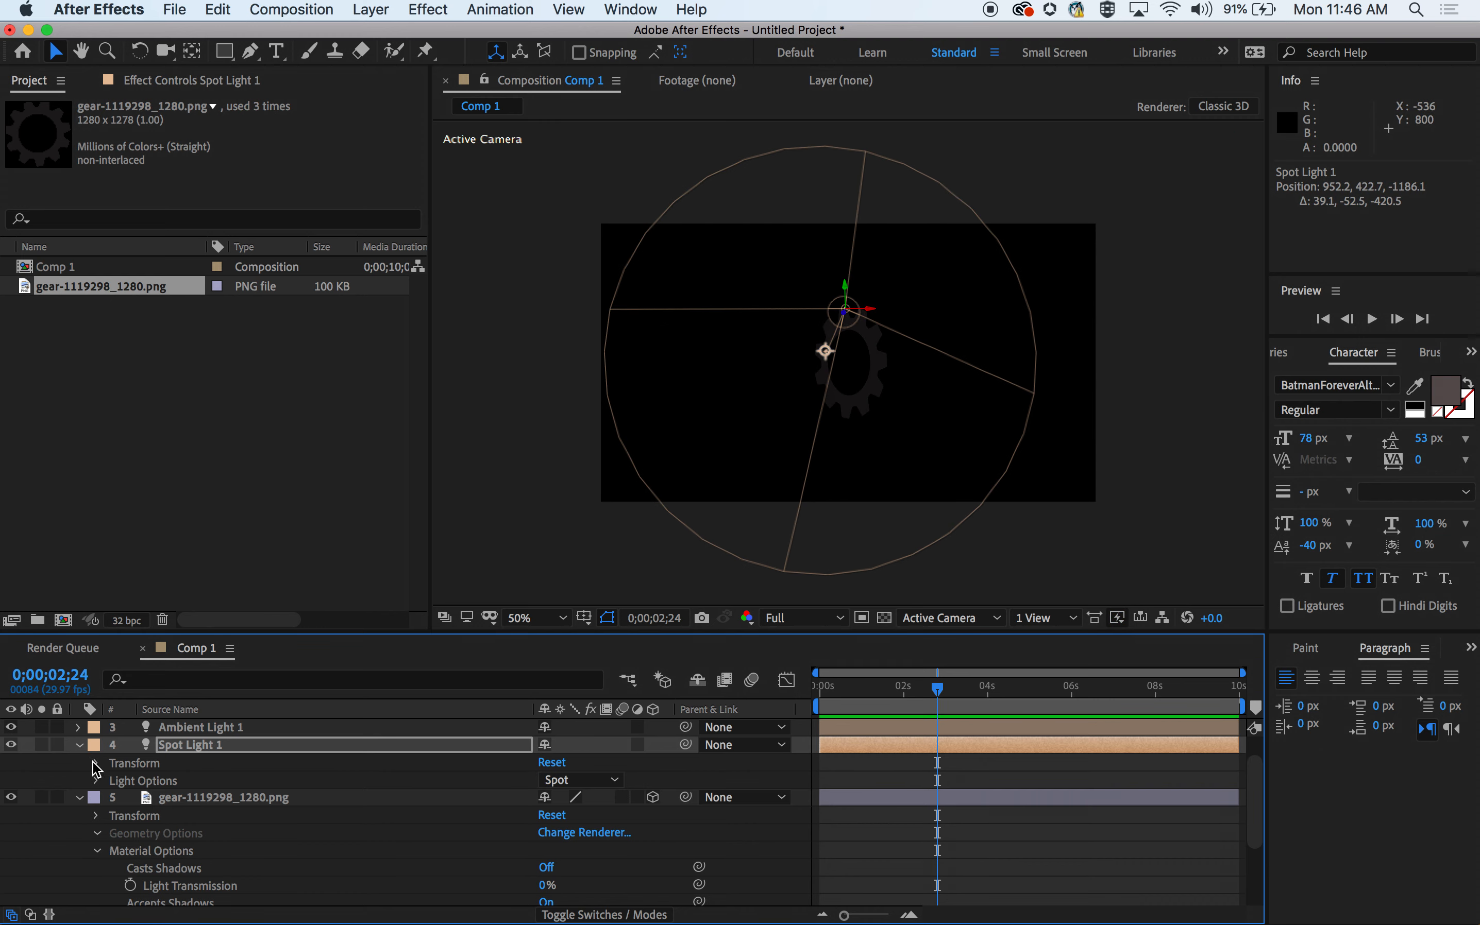
{"action": "left_click", "coordinate": [95, 782]}
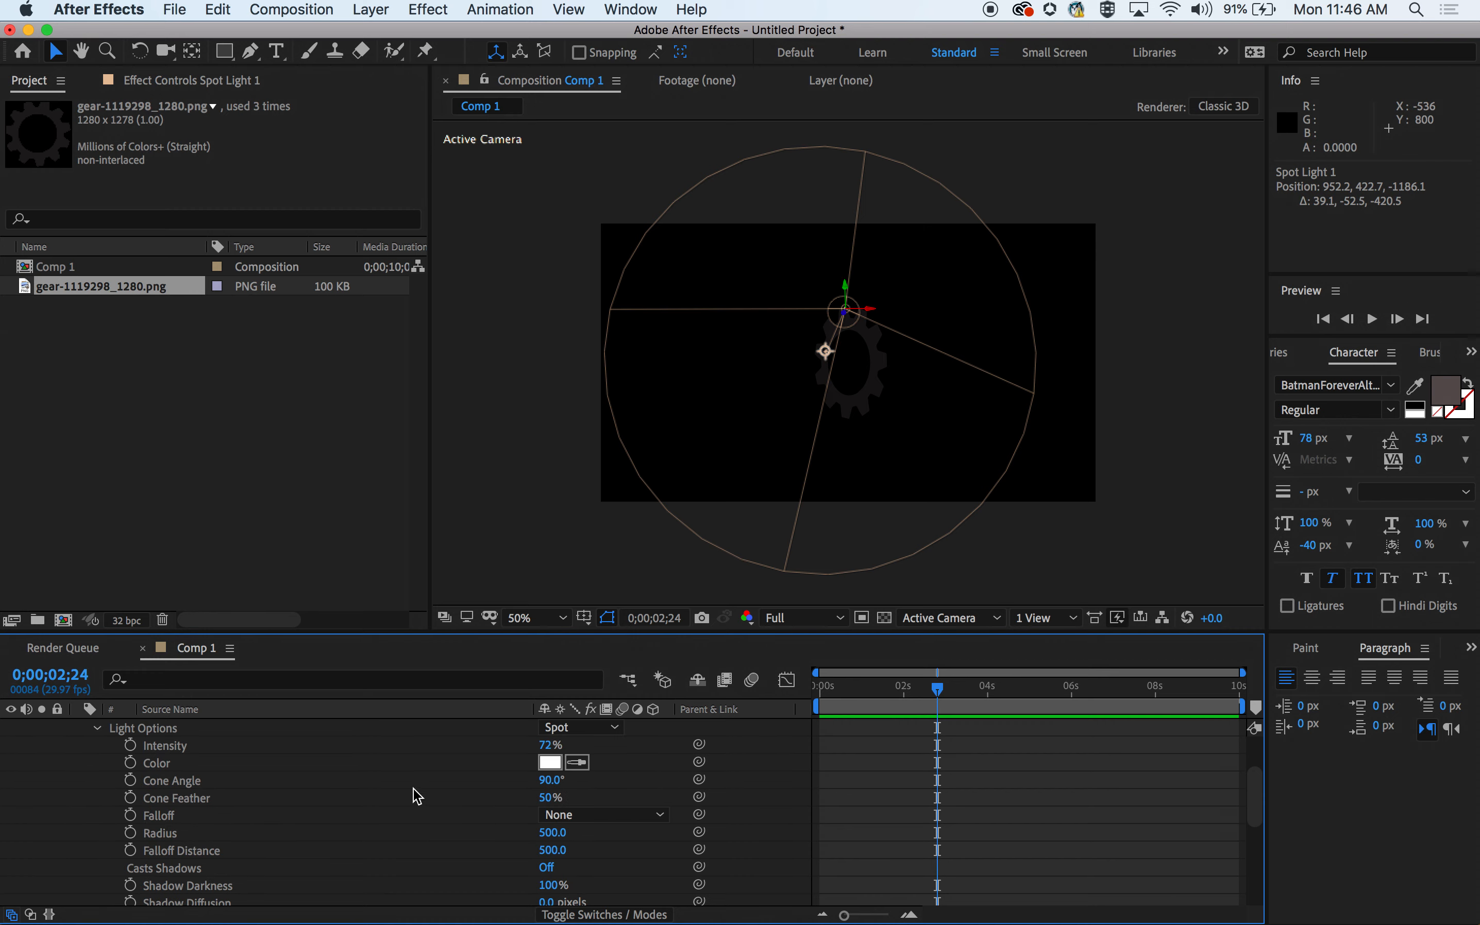
{"action": "left_click_drag", "start_coordinate": [547, 746], "coordinate": [608, 749]}
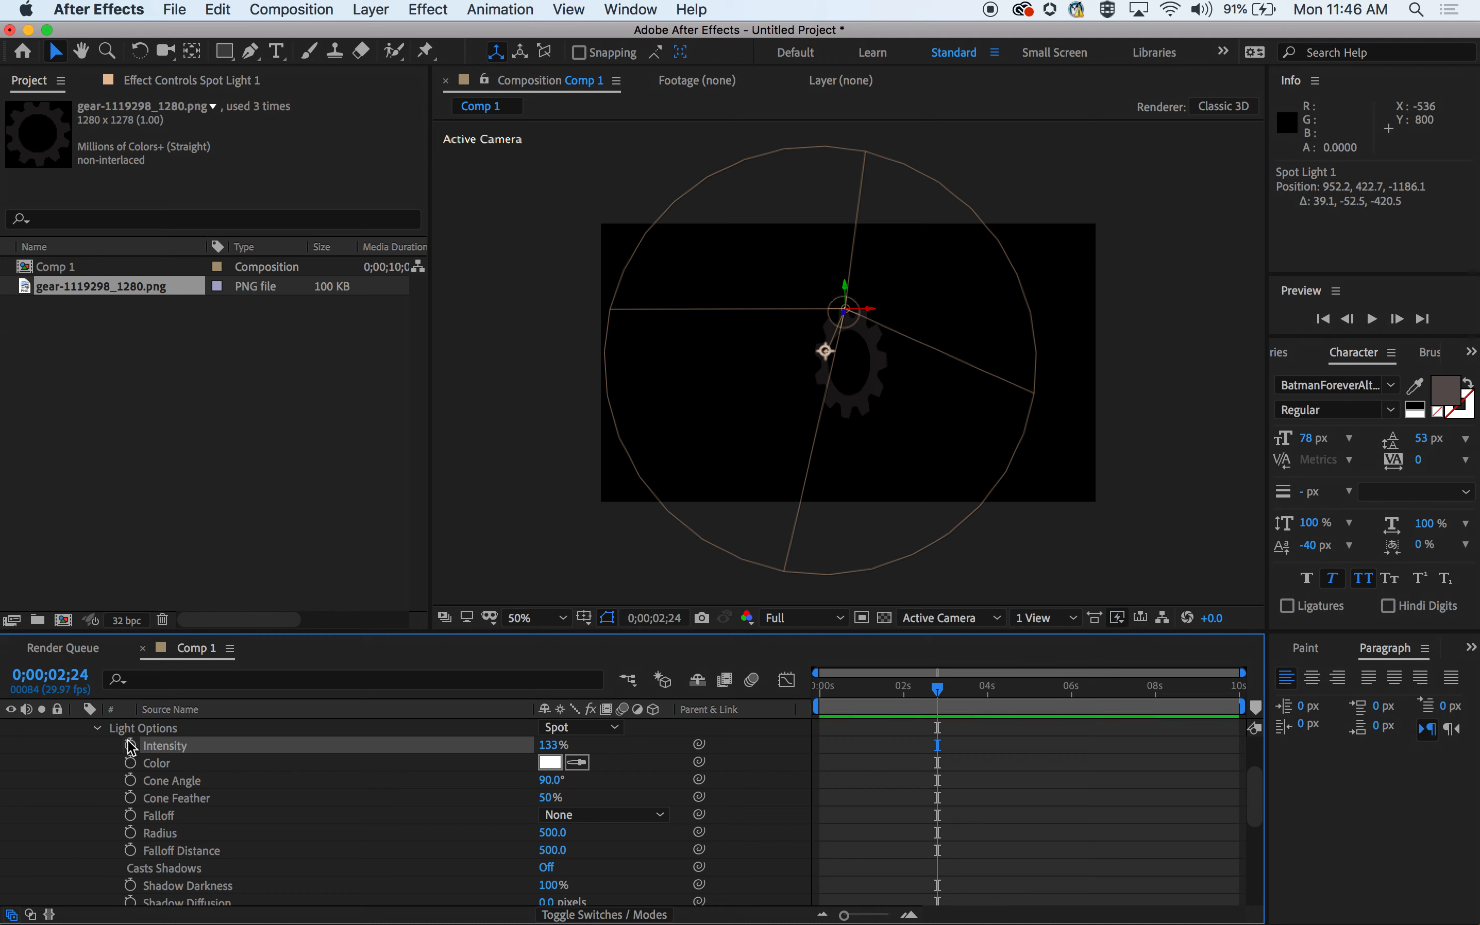
Set Ambient Light 1's intensity to 145% in its light options.
{"action": "scroll", "coordinate": [153, 770], "scroll_direction": "up", "scroll_amount": 3}
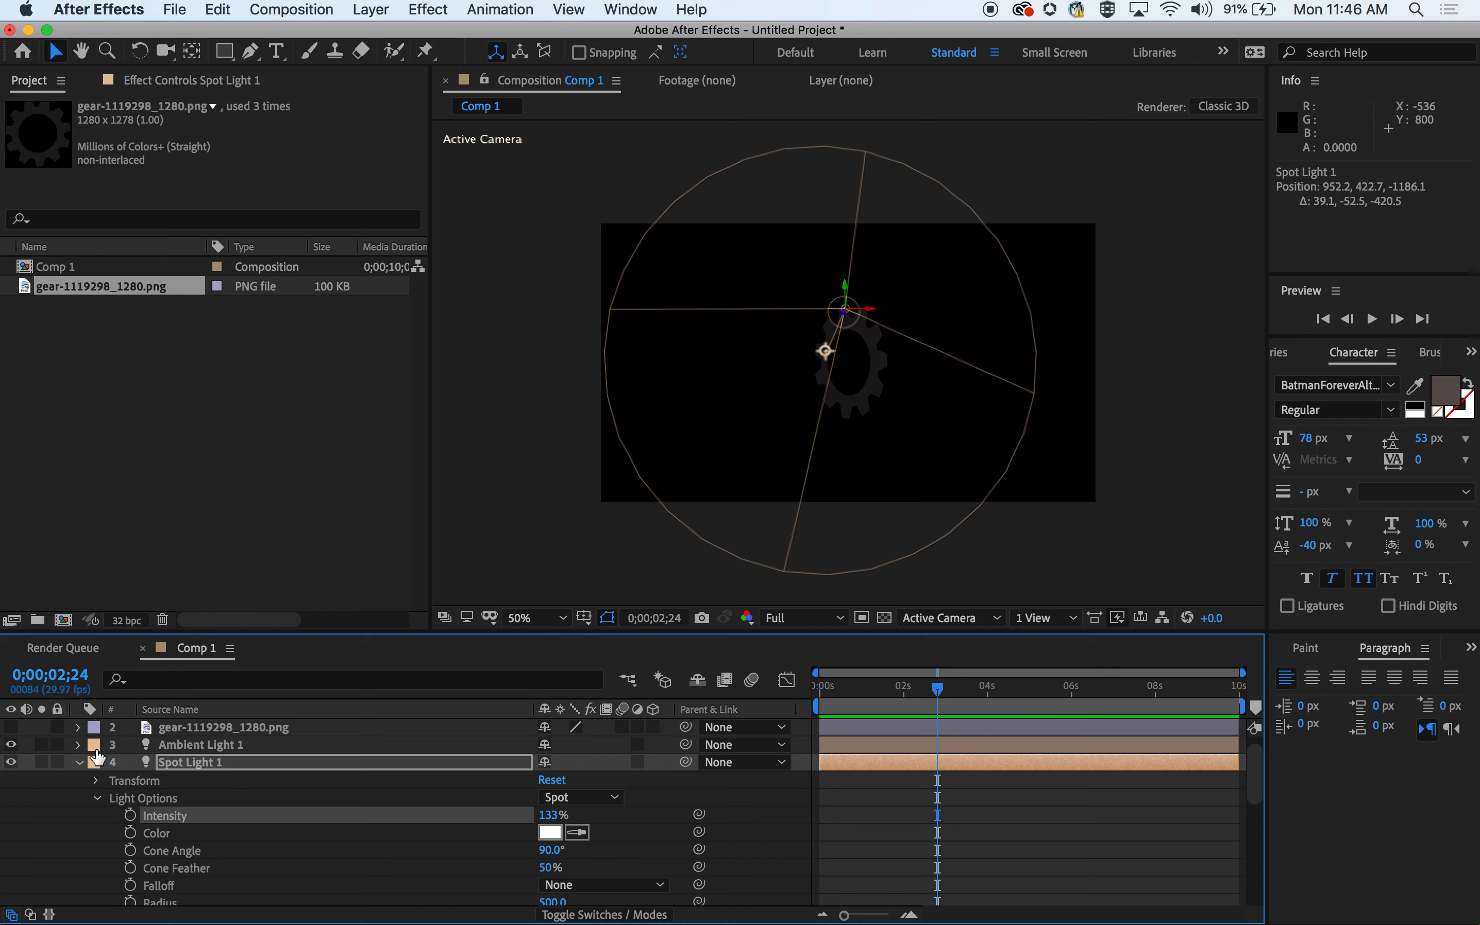
{"action": "left_click", "coordinate": [79, 746]}
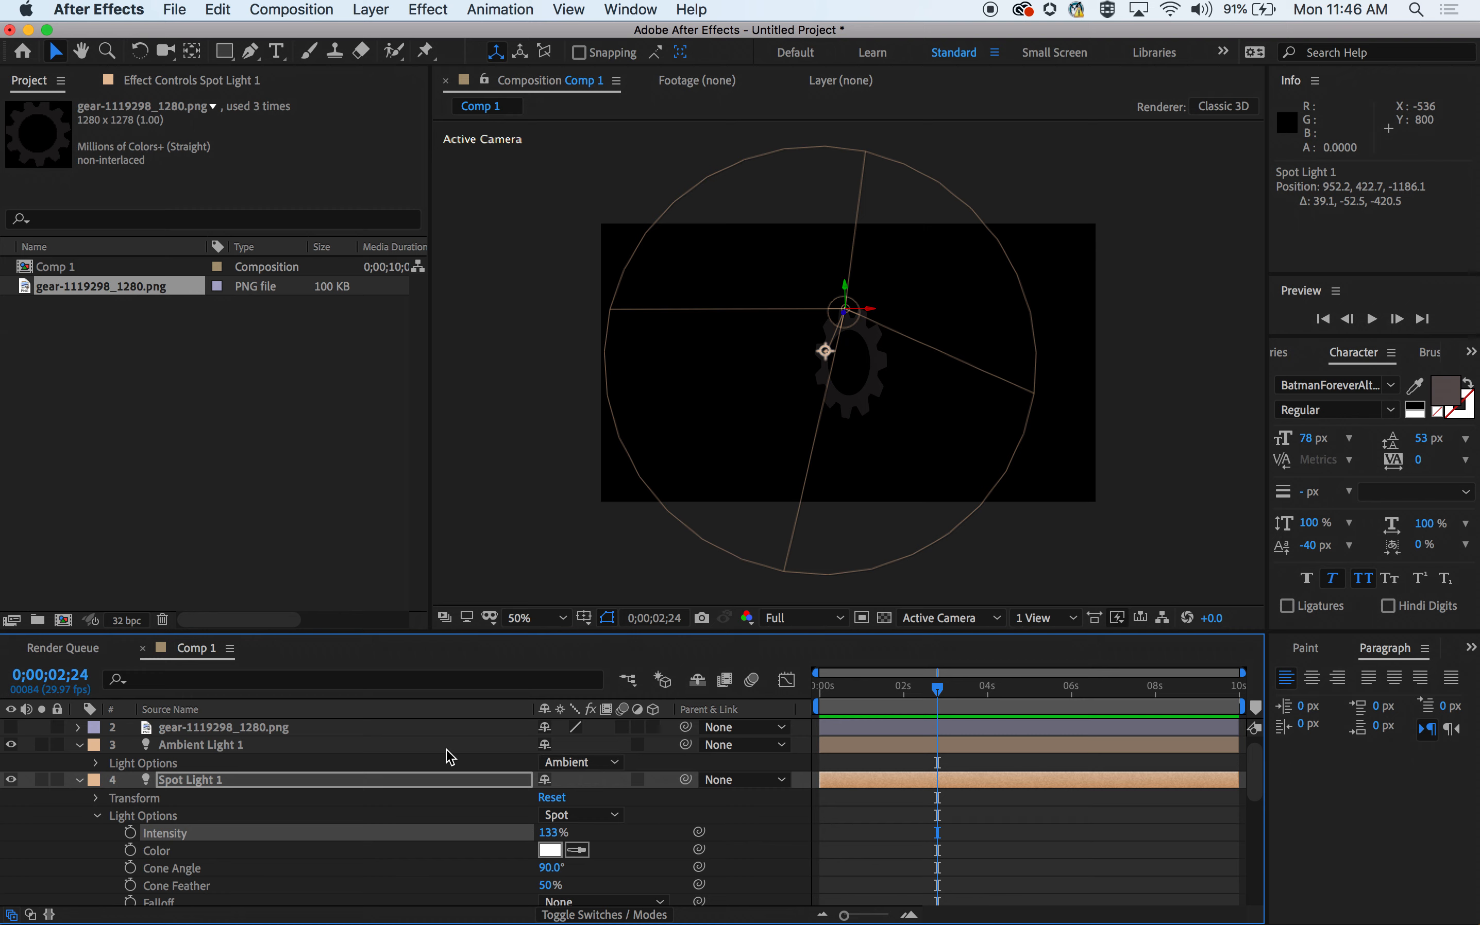
{"action": "left_click", "coordinate": [95, 763]}
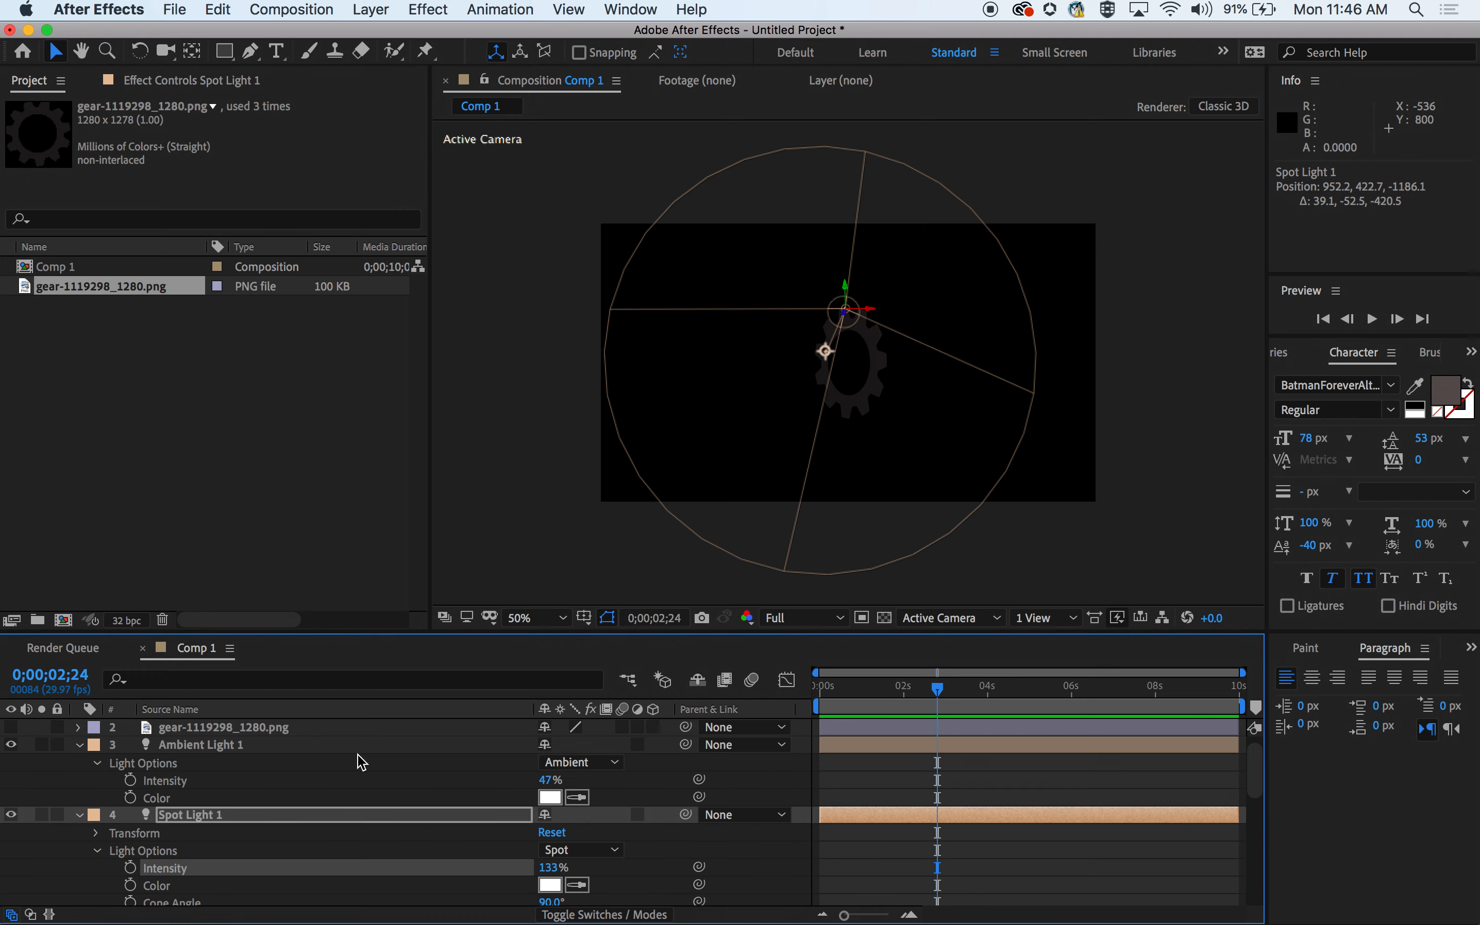
{"action": "left_click_drag", "start_coordinate": [545, 780], "coordinate": [651, 778]}
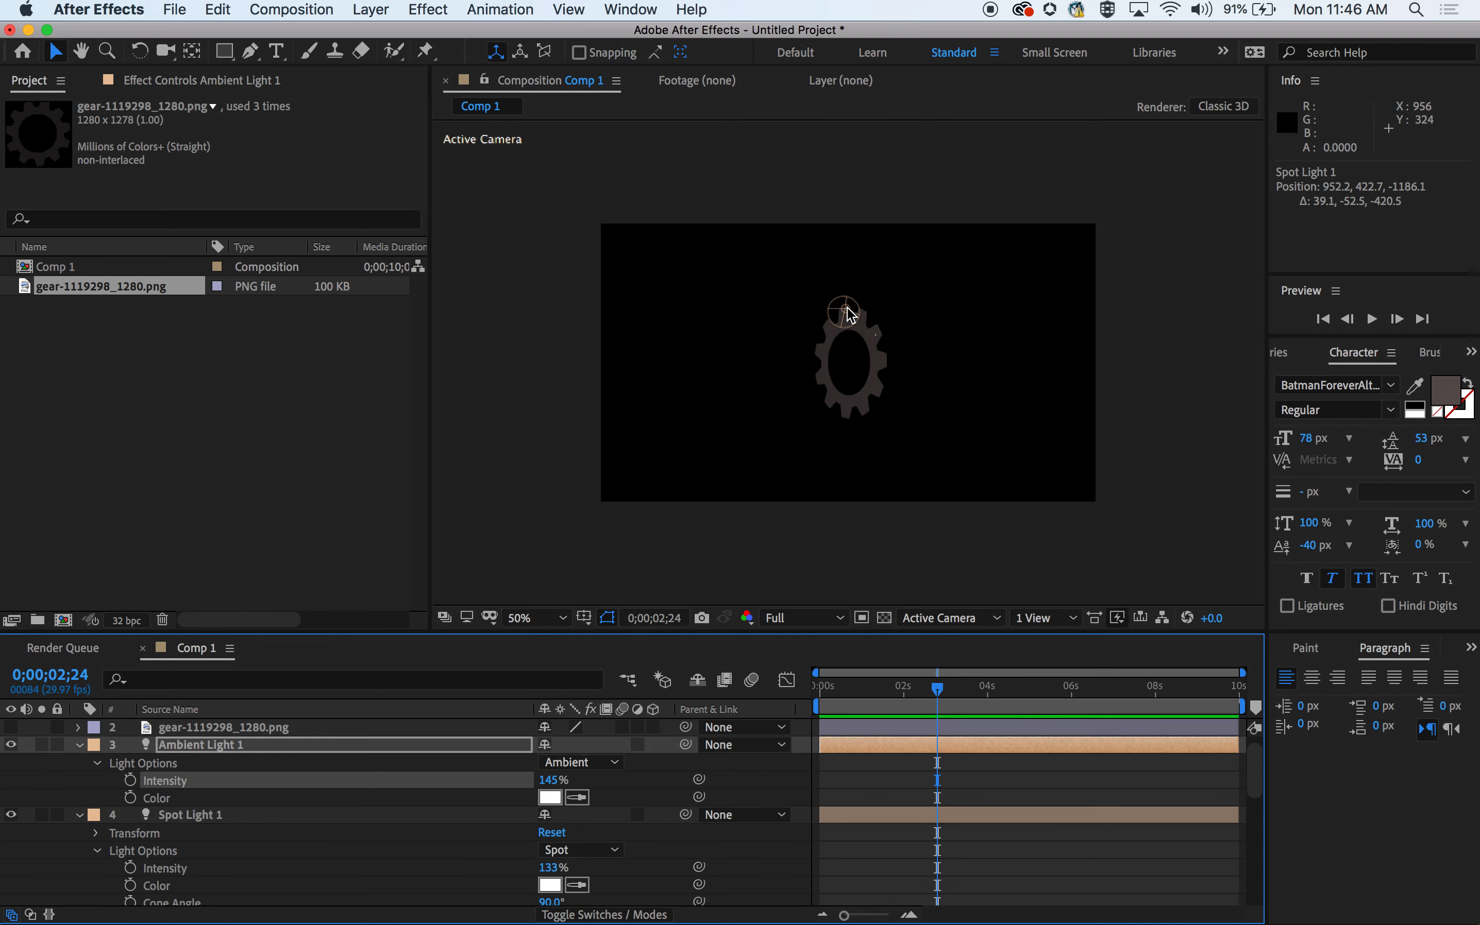
Nudge Spot Light 1 slightly down to about 952, 425, -1186, and set the current time to 0;00;02;07.
{"action": "left_click_drag", "start_coordinate": [837, 313], "coordinate": [838, 316]}
{"action": "mouse_move", "coordinate": [936, 685]}
{"action": "left_mouse_down"}
{"action": "mouse_move", "coordinate": [880, 686]}
{"action": "mouse_move", "coordinate": [917, 684]}
{"action": "left_mouse_up"}
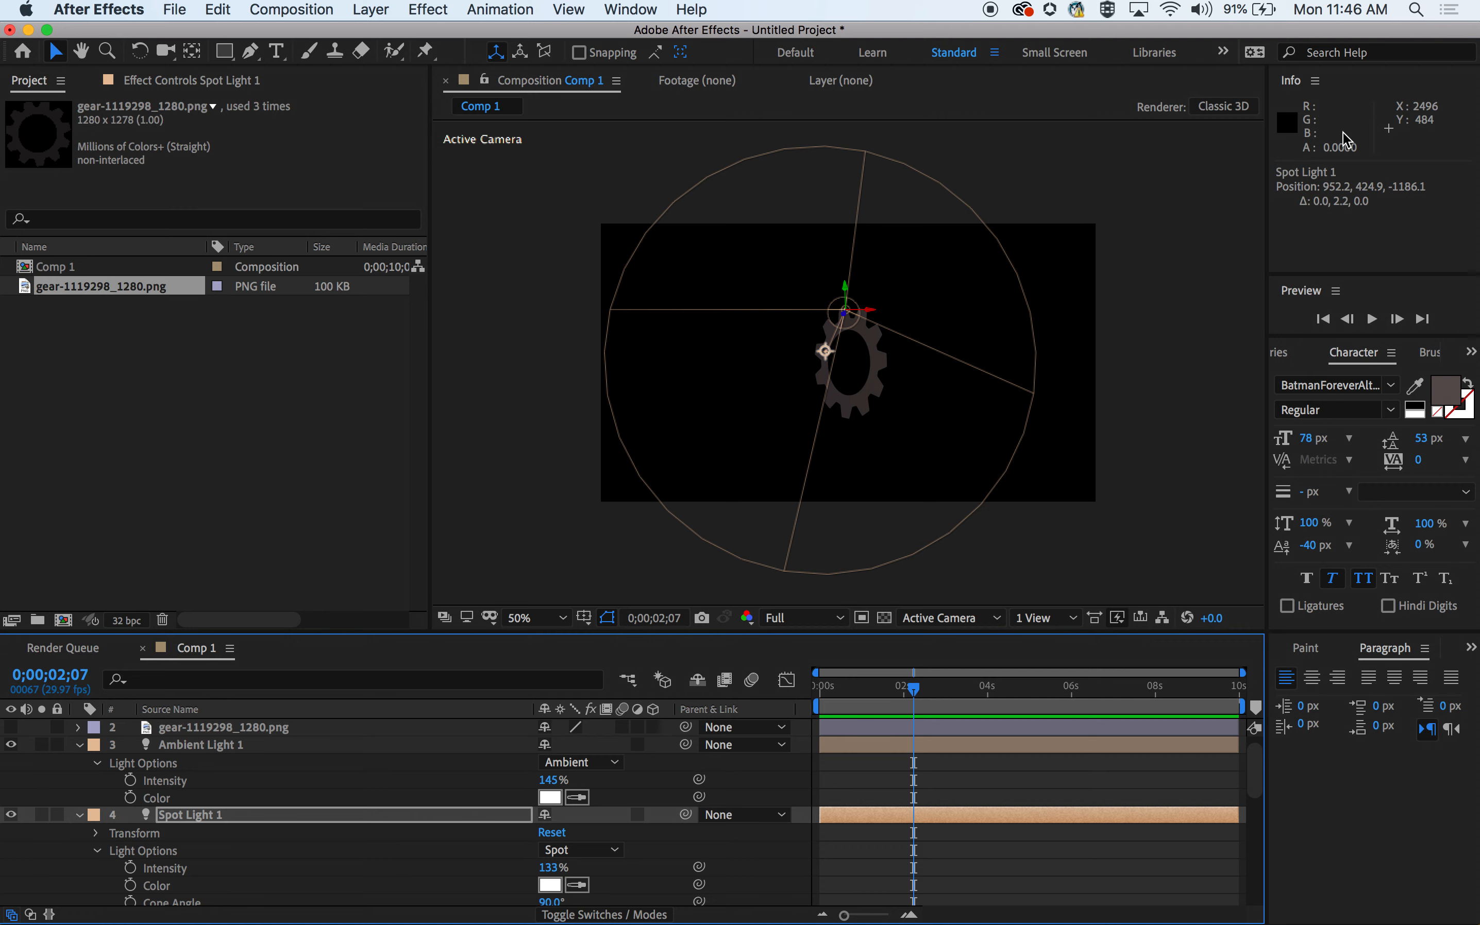
Find the Bevel Alpha effect by searching for "bev", apply it to the visible gear layer, and set its Edge Thickness to 12.80.
{"action": "left_click", "coordinate": [649, 8]}
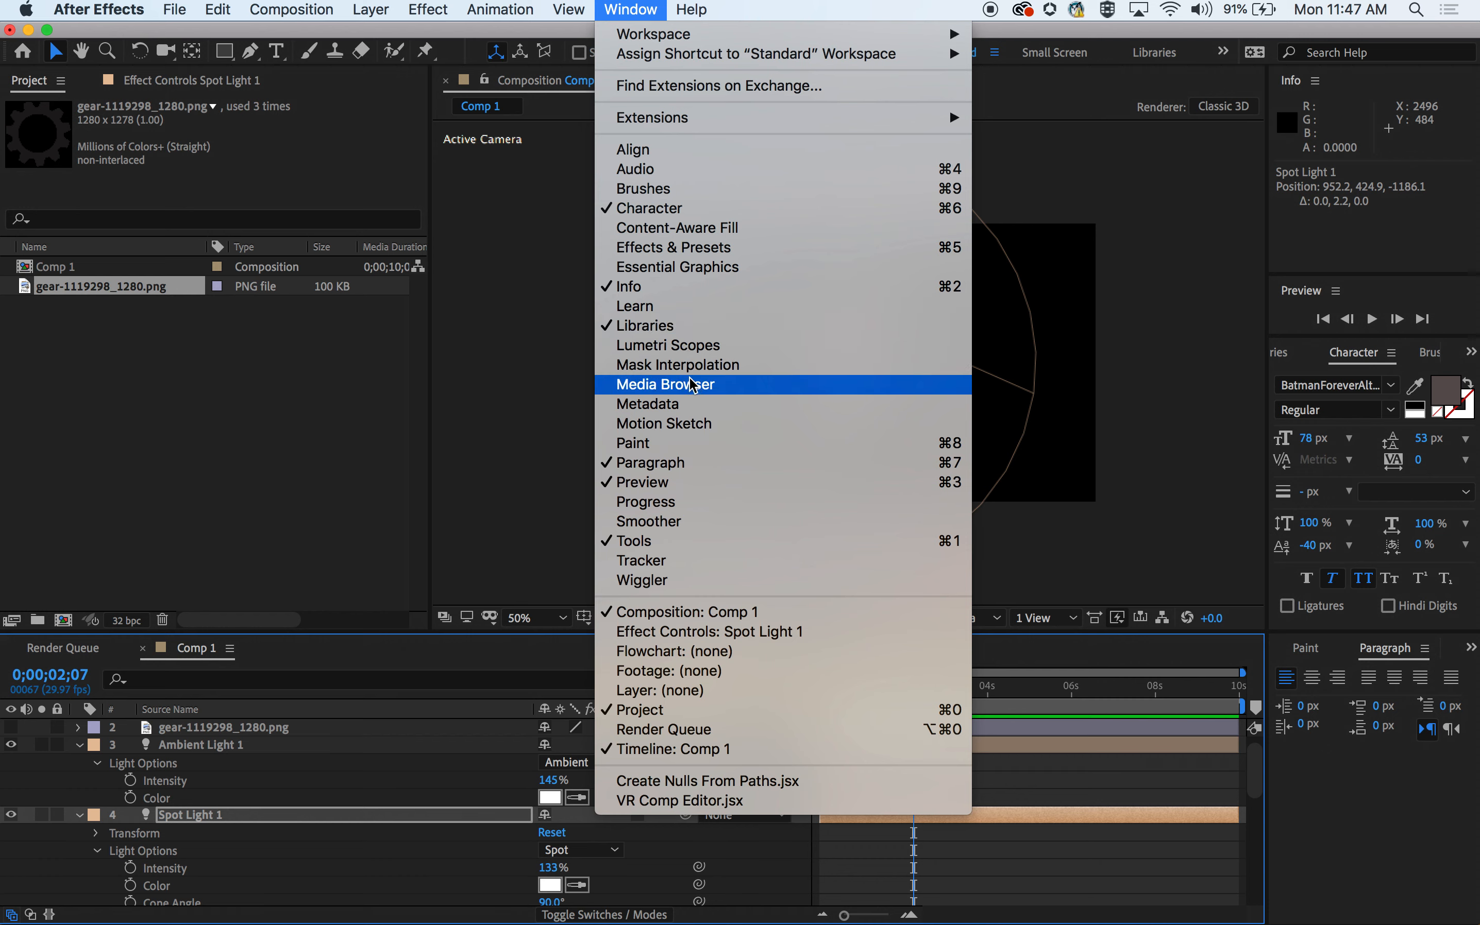
{"action": "left_click", "coordinate": [690, 252]}
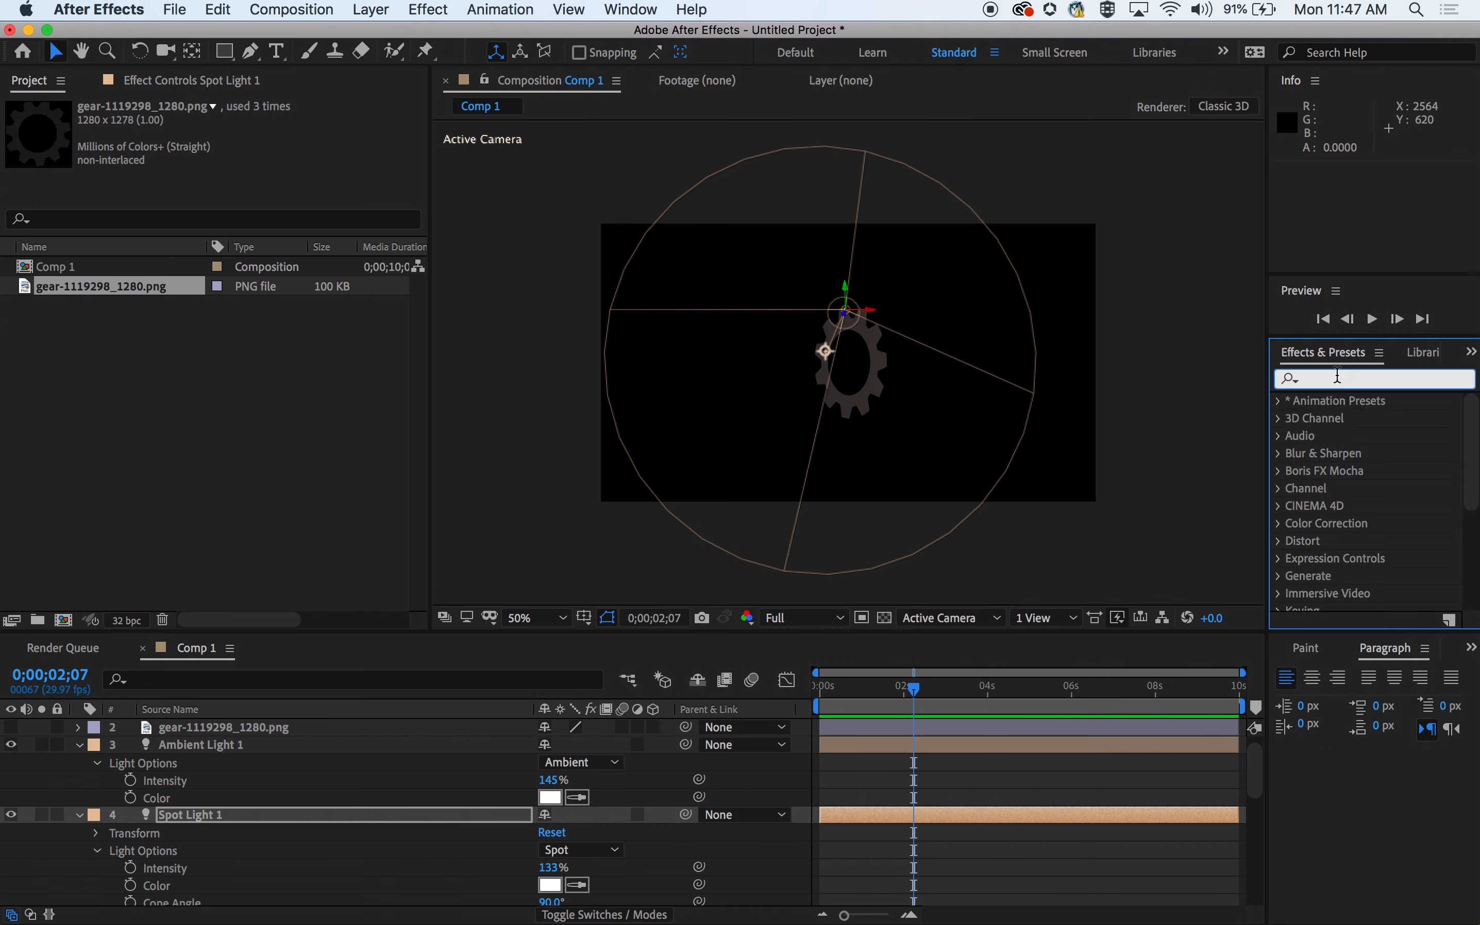
{"action": "type", "text": "be"}
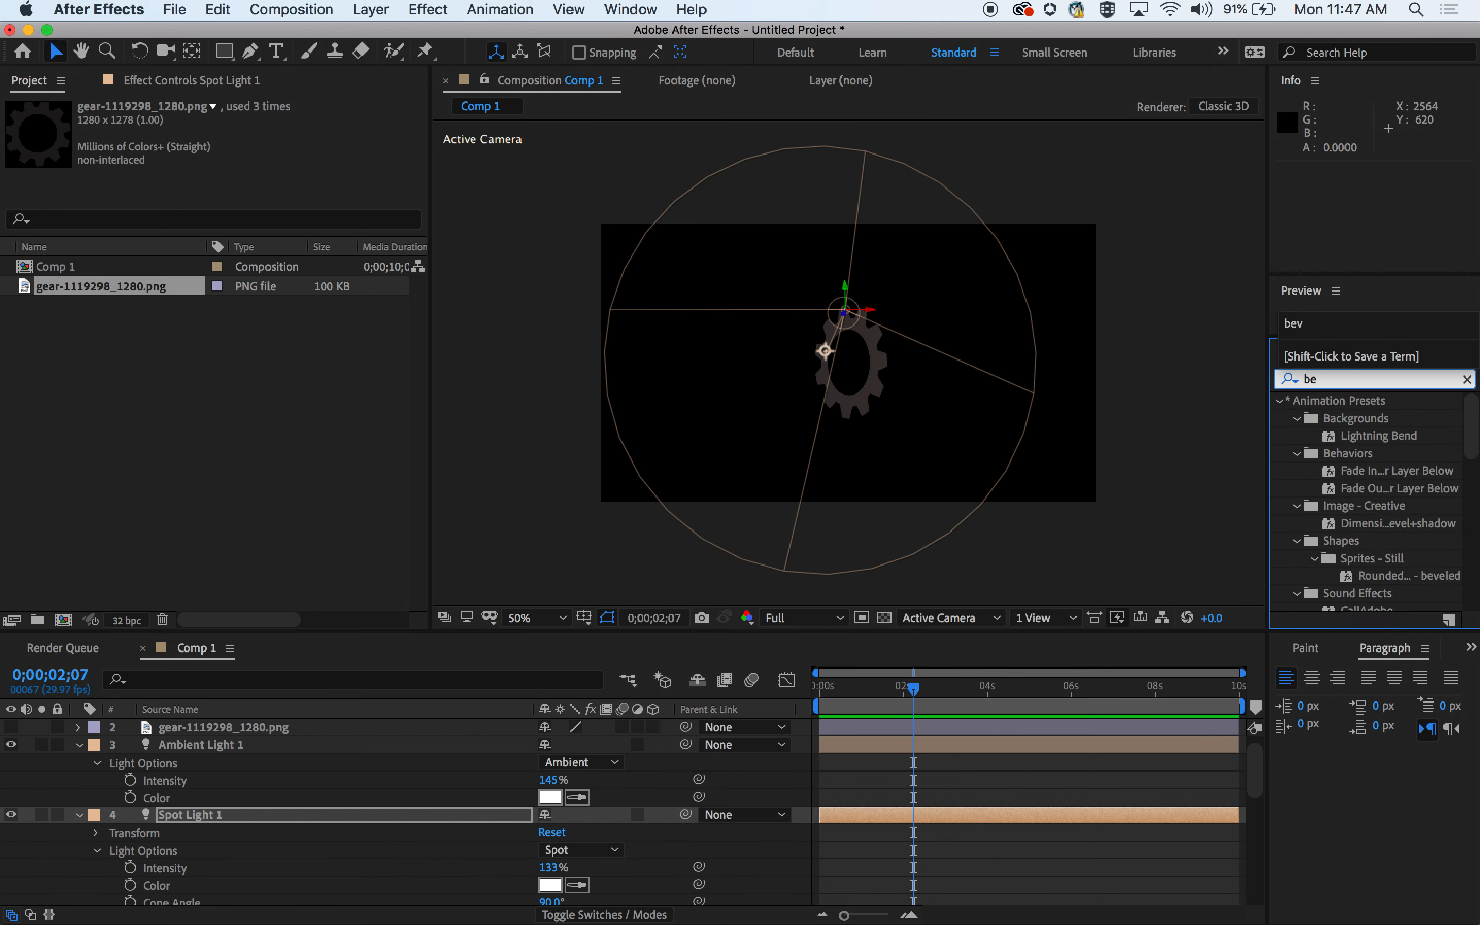
{"action": "type", "text": "v"}
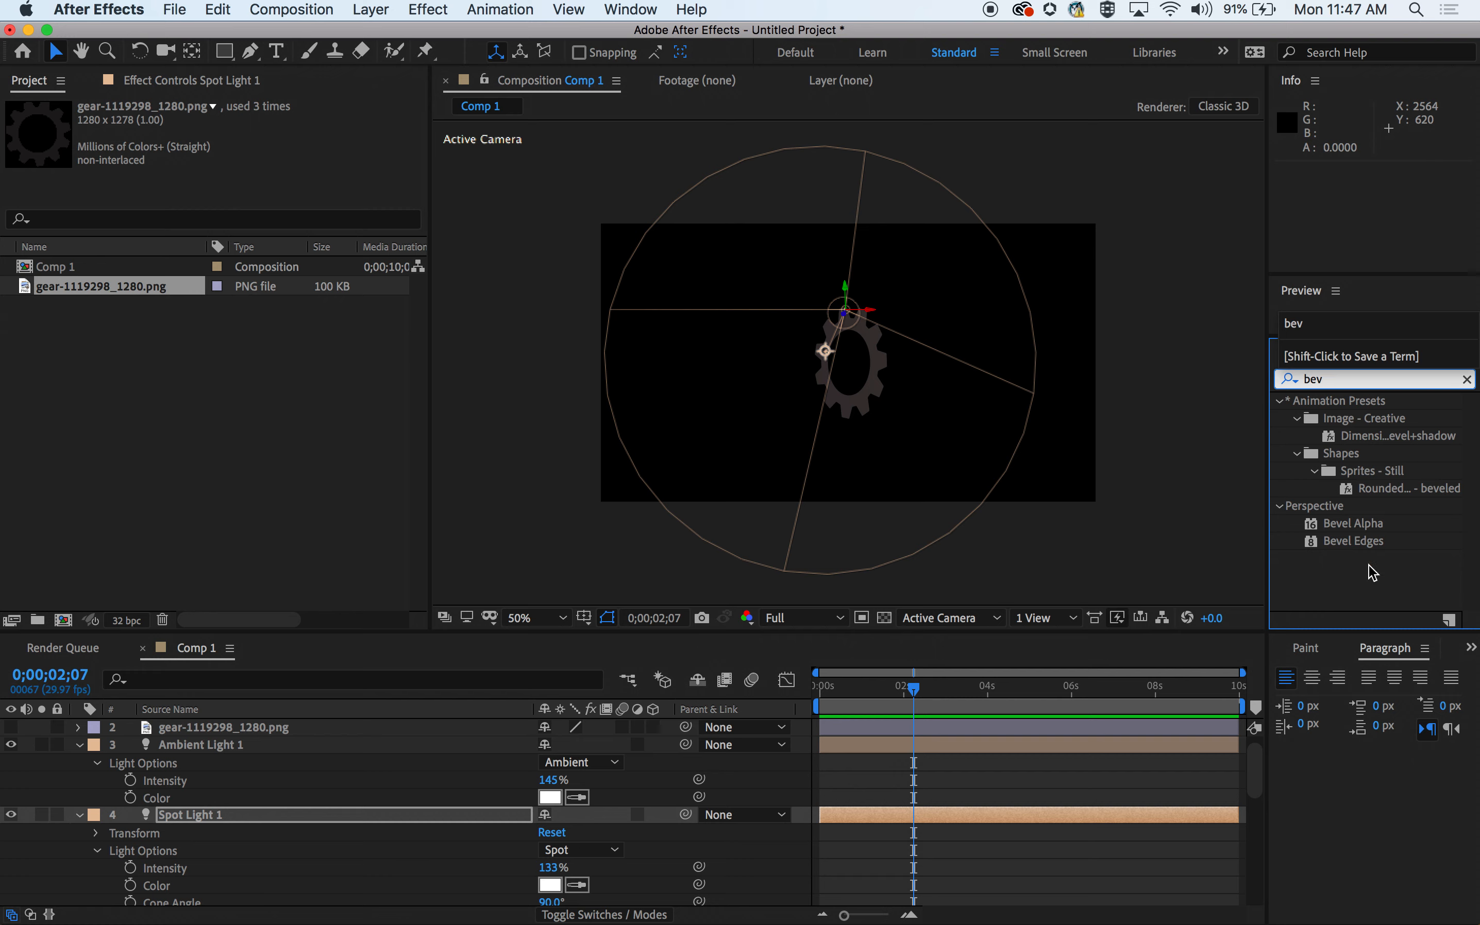
{"action": "left_click", "coordinate": [1309, 525]}
{"action": "left_click_drag", "start_coordinate": [1310, 525], "coordinate": [874, 384]}
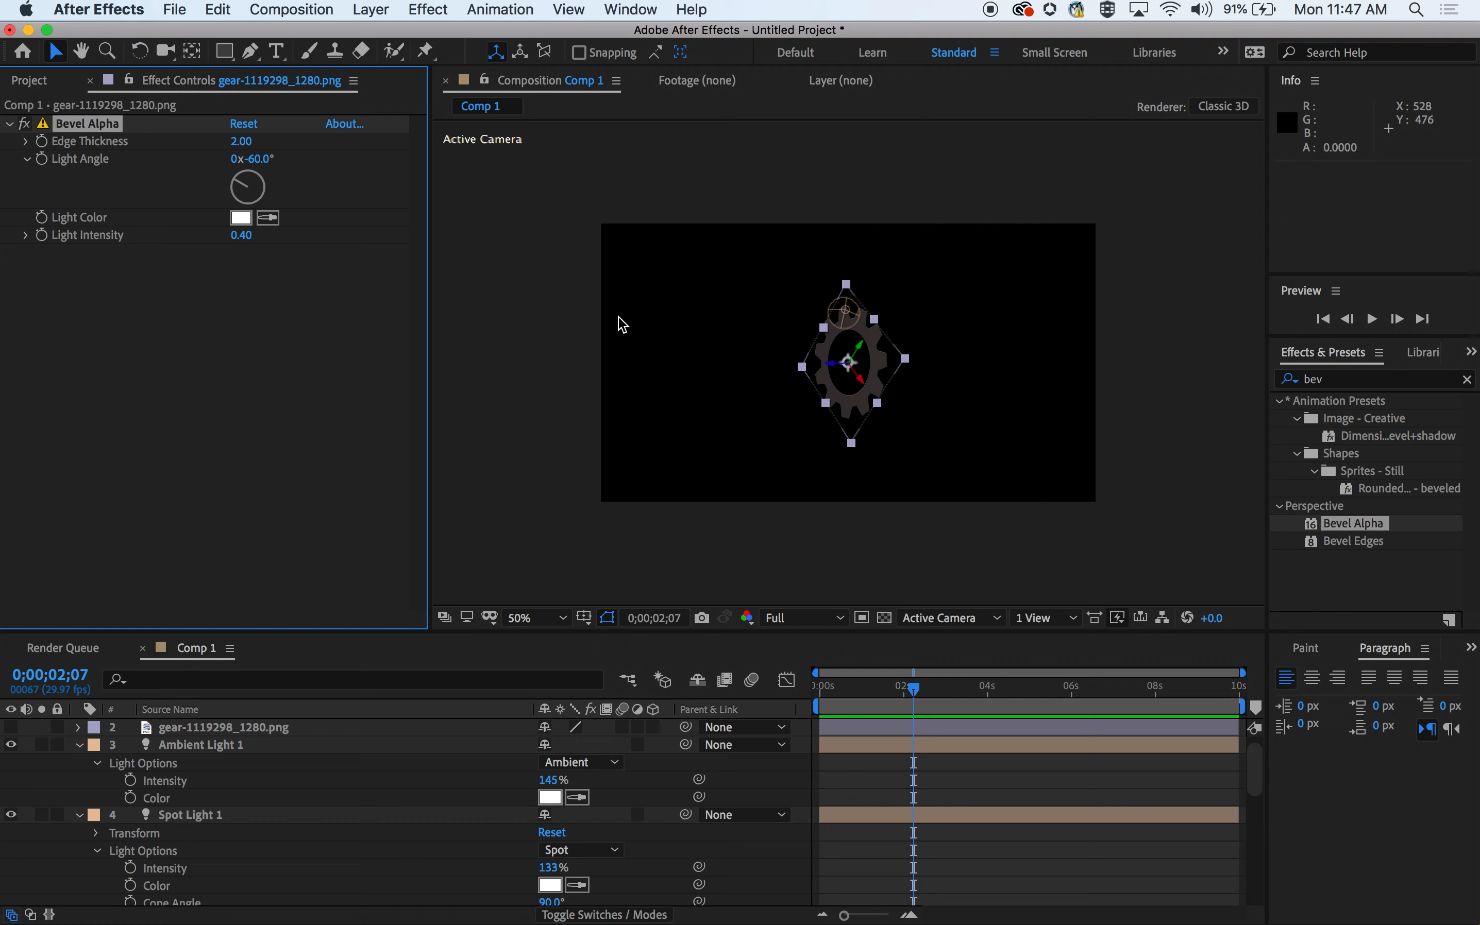
{"action": "left_click_drag", "start_coordinate": [236, 141], "coordinate": [371, 160]}
Add the expression time*100 to the Z Rotation of the bevelled gear layer.
{"action": "scroll", "coordinate": [281, 820], "scroll_direction": "down", "scroll_amount": 6}
{"action": "scroll", "coordinate": [281, 821], "scroll_direction": "down", "scroll_amount": 8}
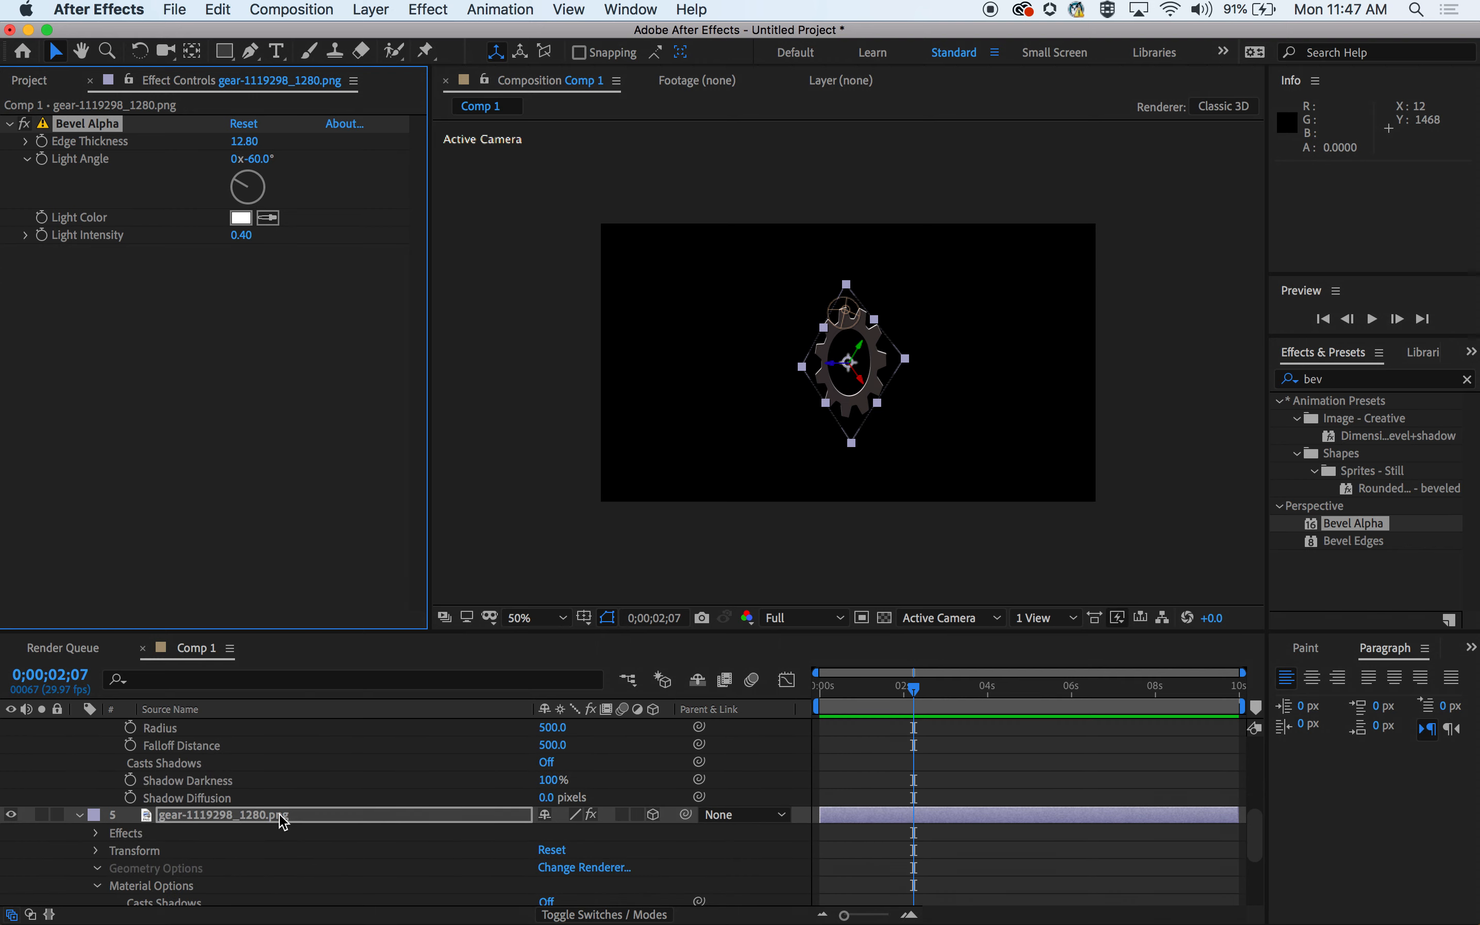
{"action": "scroll", "coordinate": [278, 824], "scroll_direction": "up", "scroll_amount": 4}
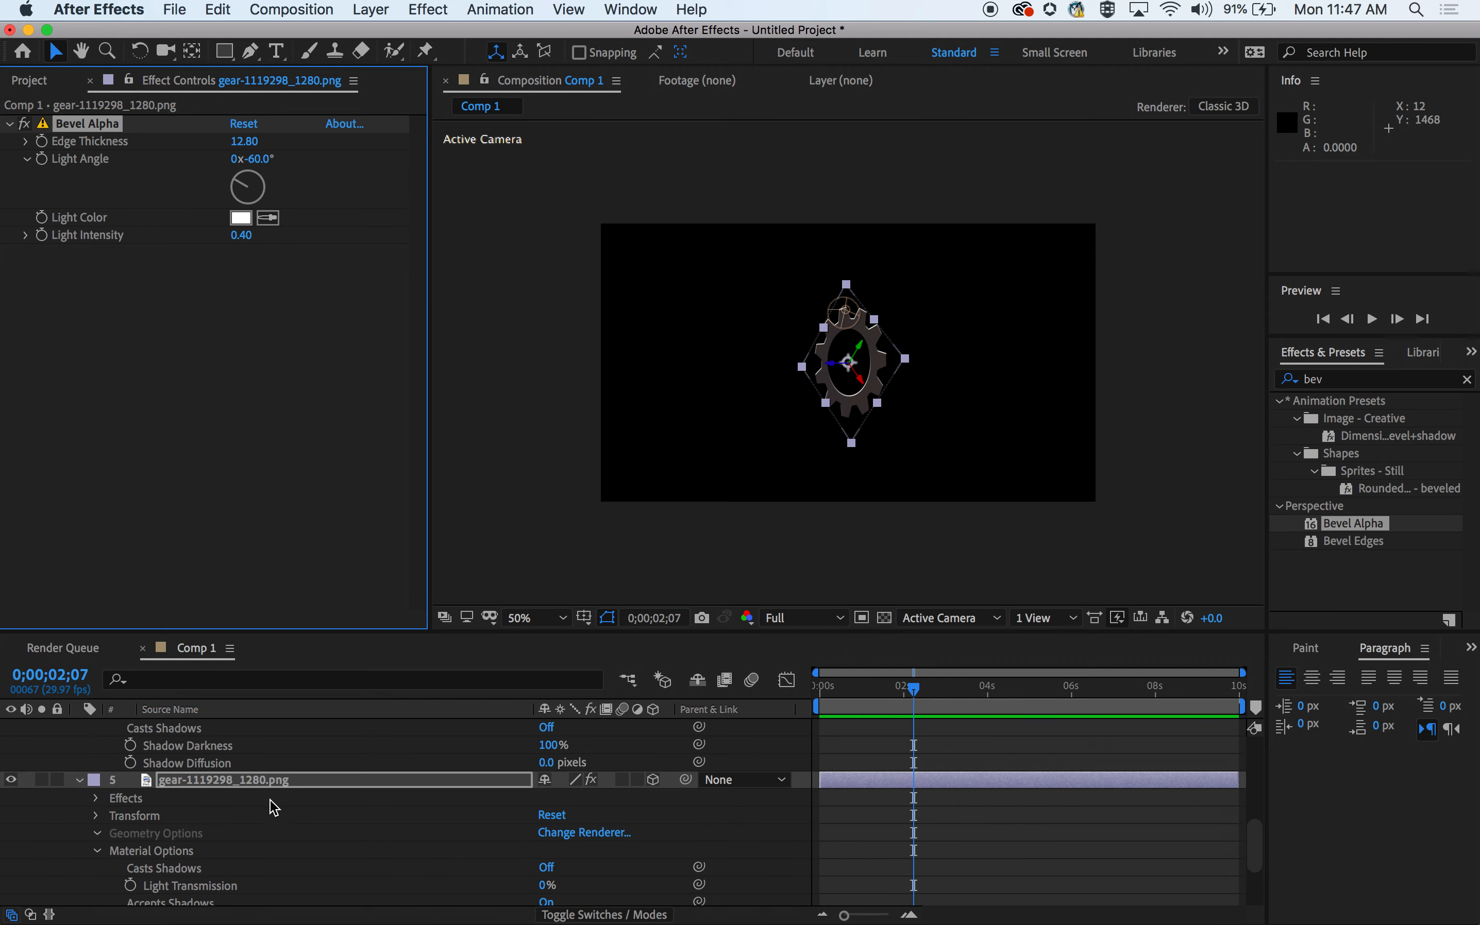
{"action": "left_click", "coordinate": [273, 783]}
{"action": "key", "text": "r"}
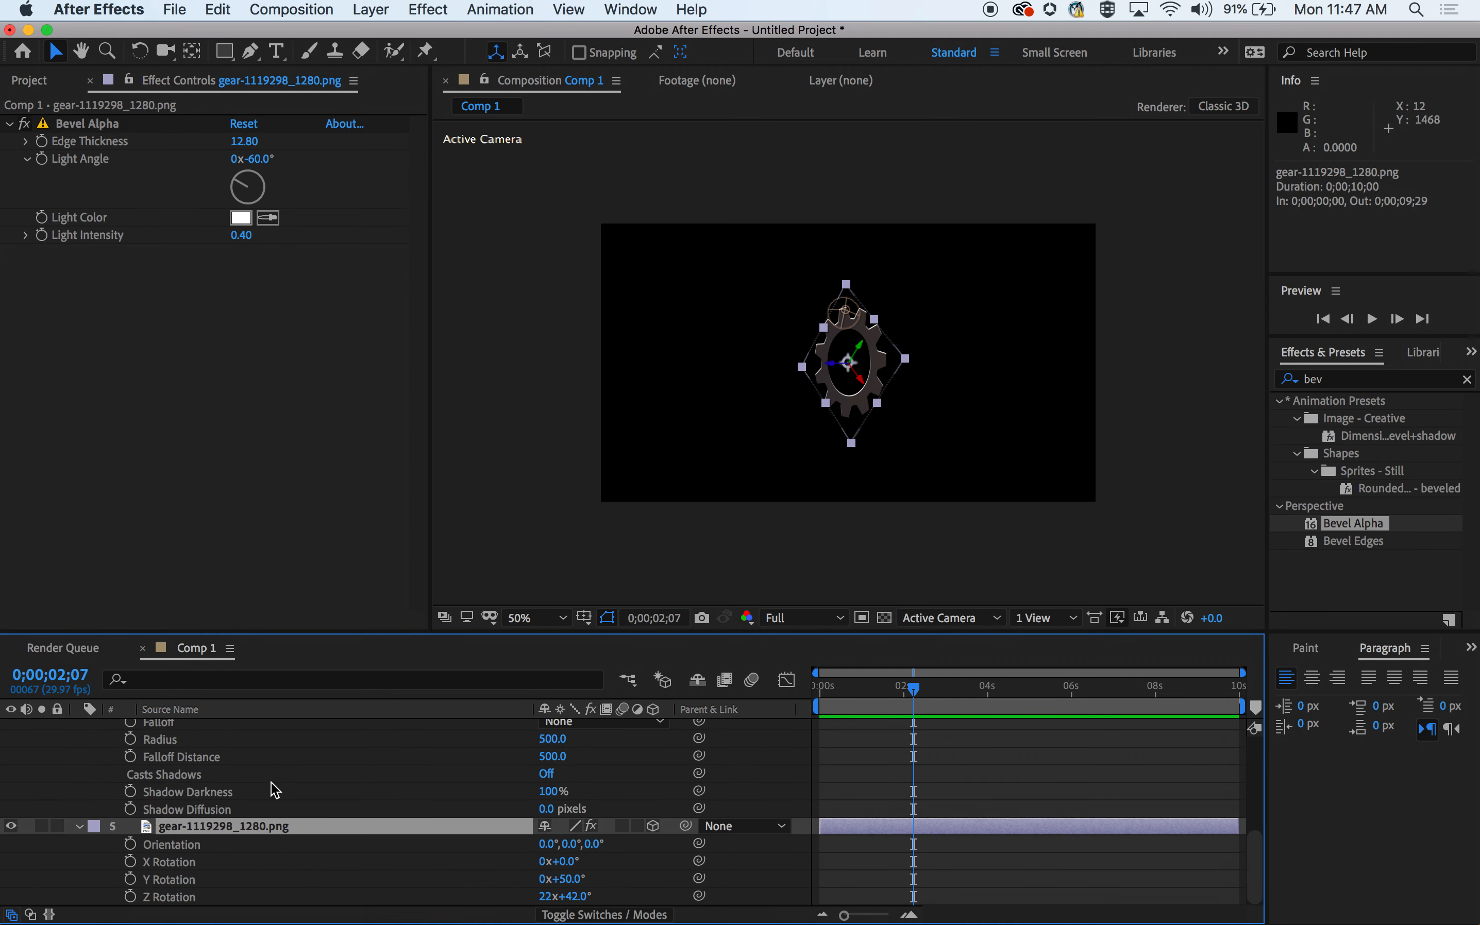
{"action": "left_click", "coordinate": [131, 897], "text": "alt"}
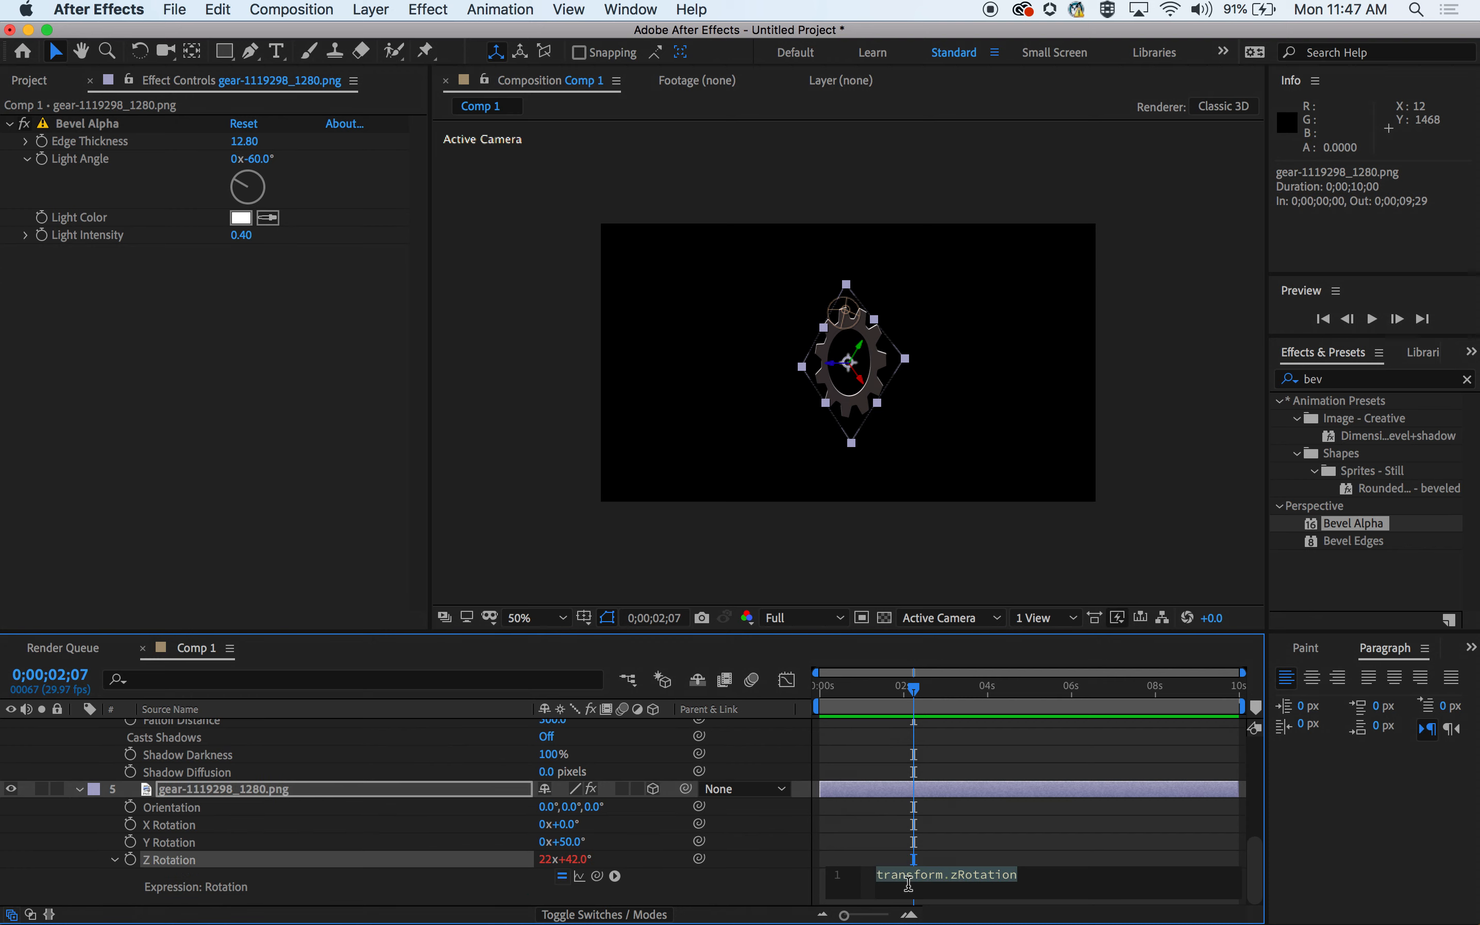
{"action": "type", "text": "time"}
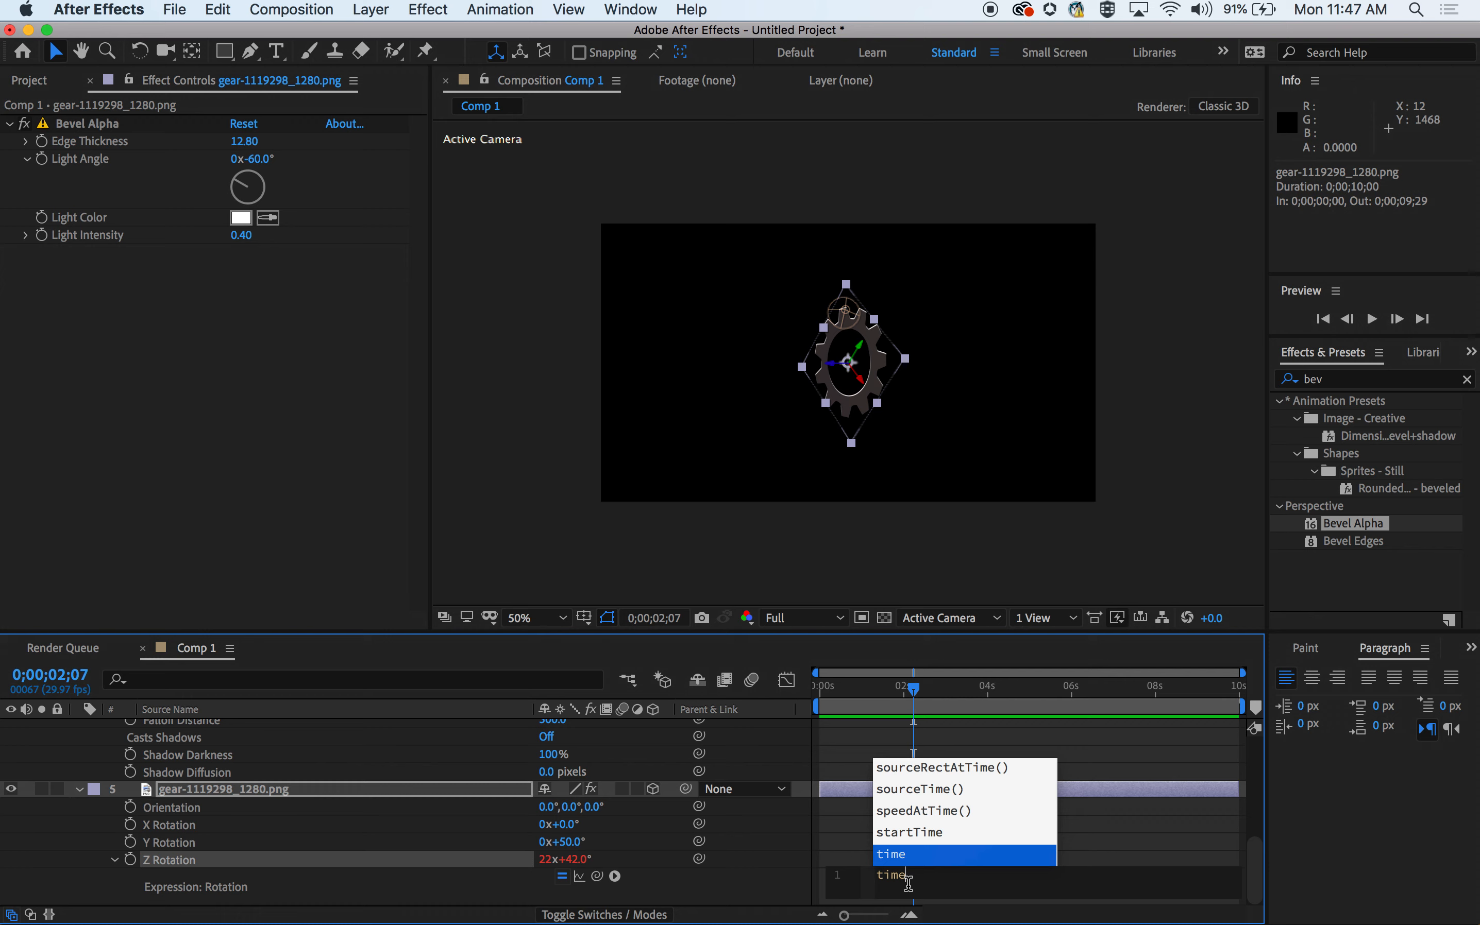
{"action": "type", "text": "**"}
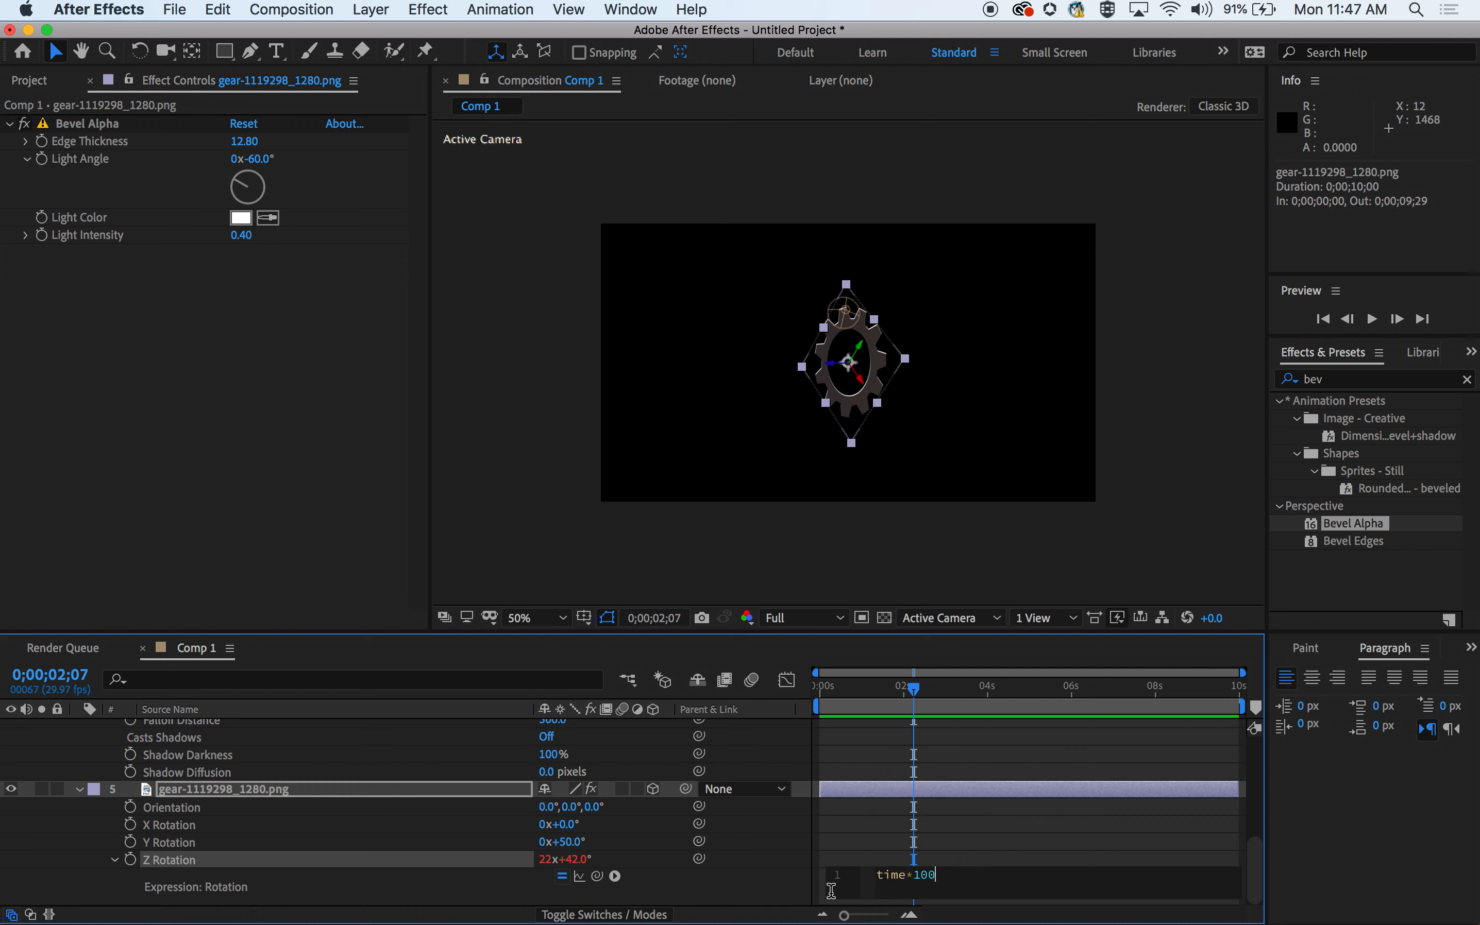
{"action": "left_click", "coordinate": [776, 890]}
Preview the bevelled gear's rotation, stop playback, and scrub the current time back to 0;00;02;20.
{"action": "key", "text": "space"}
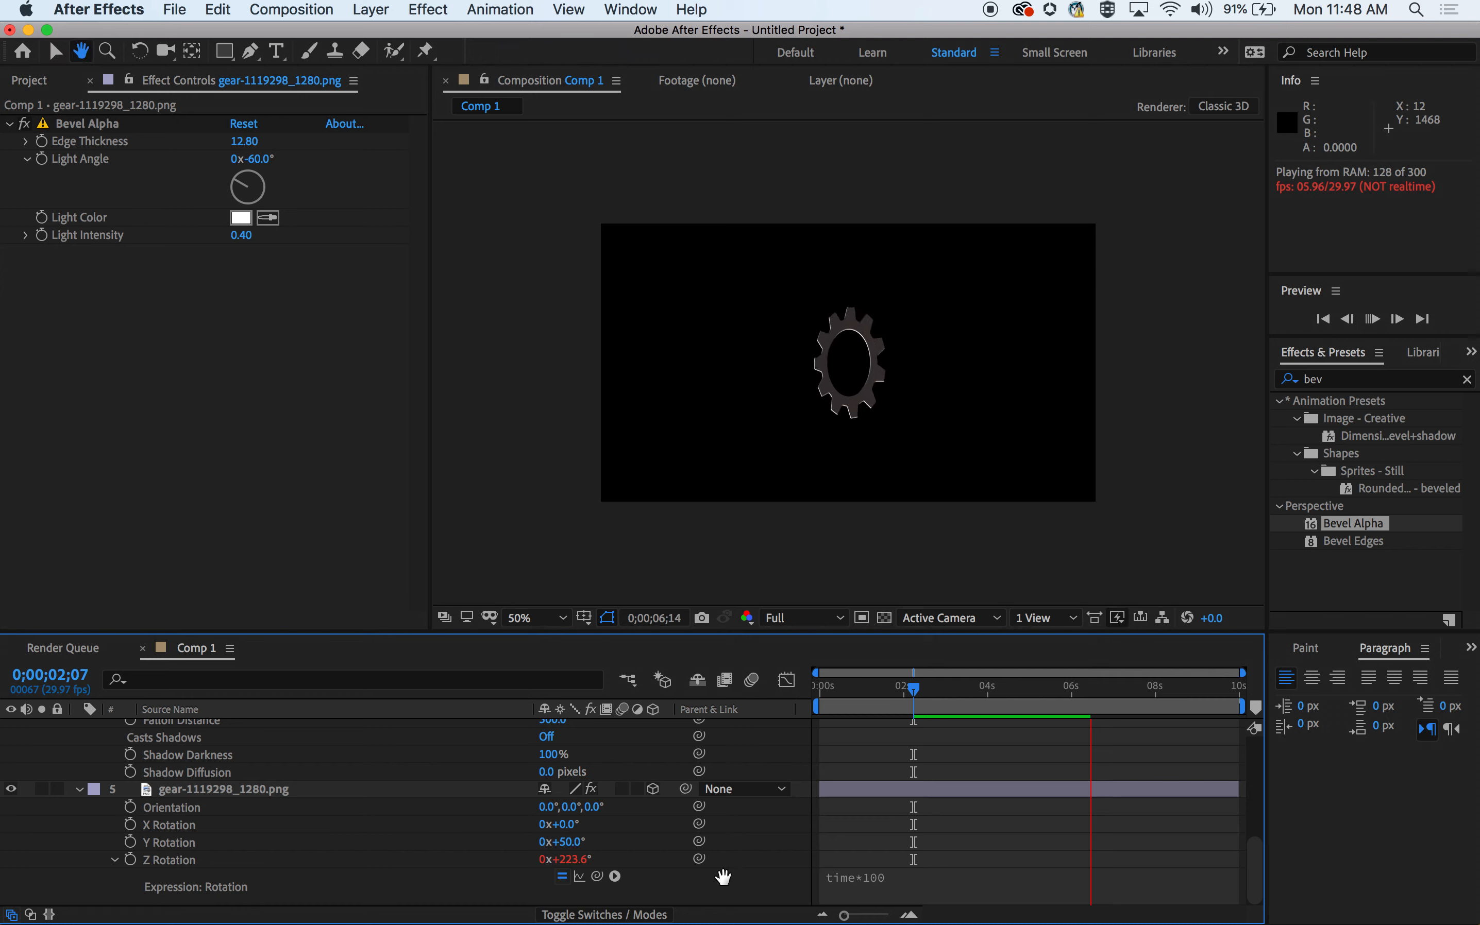
{"action": "key", "text": "space"}
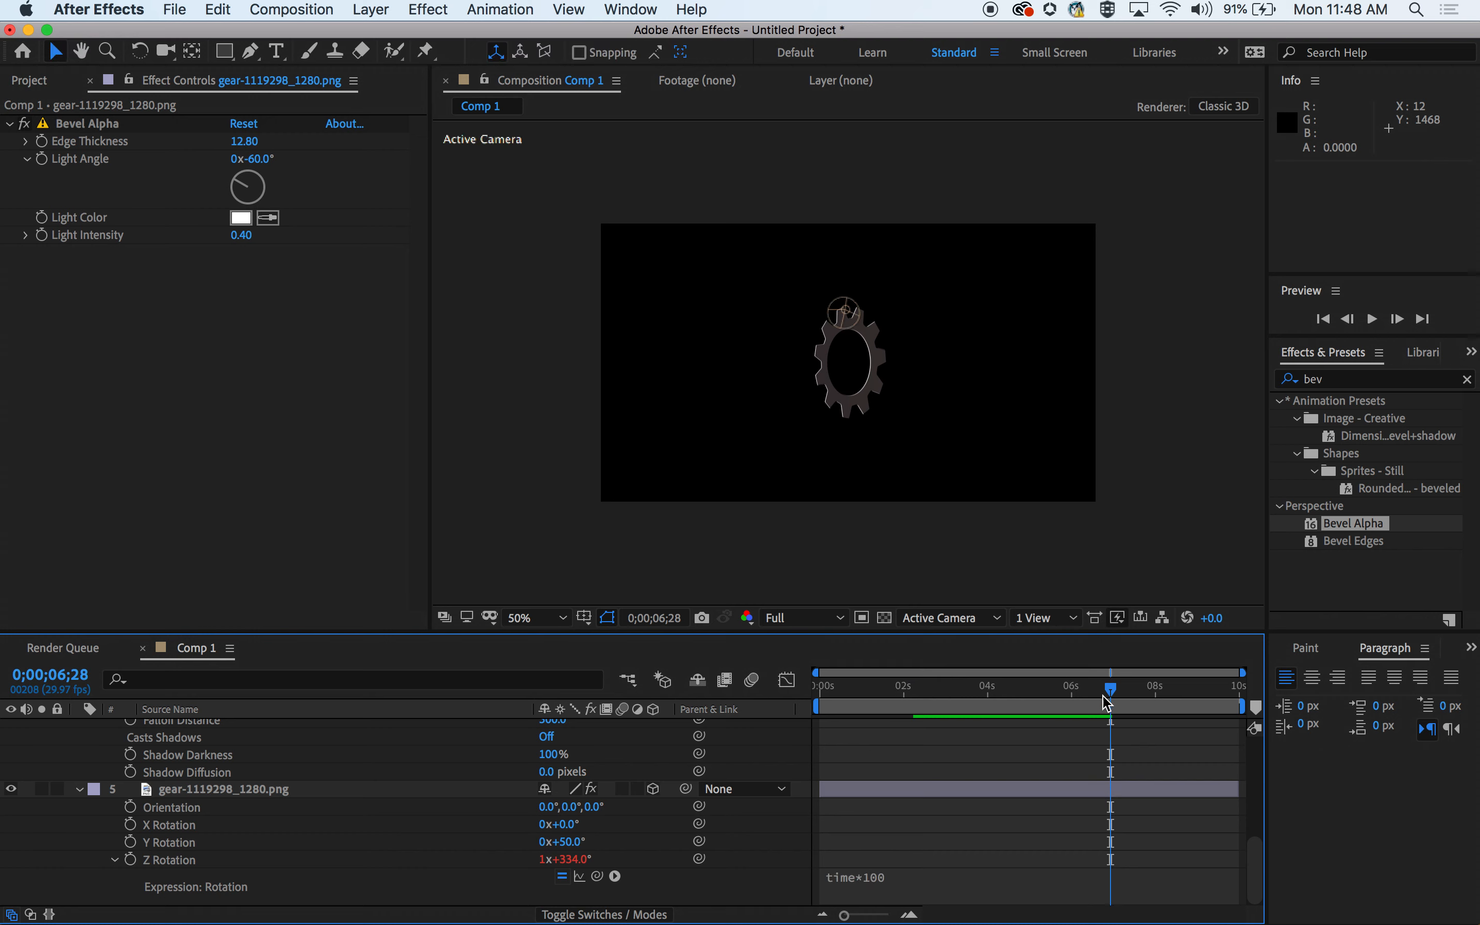
{"action": "left_click_drag", "start_coordinate": [1111, 690], "coordinate": [932, 692]}
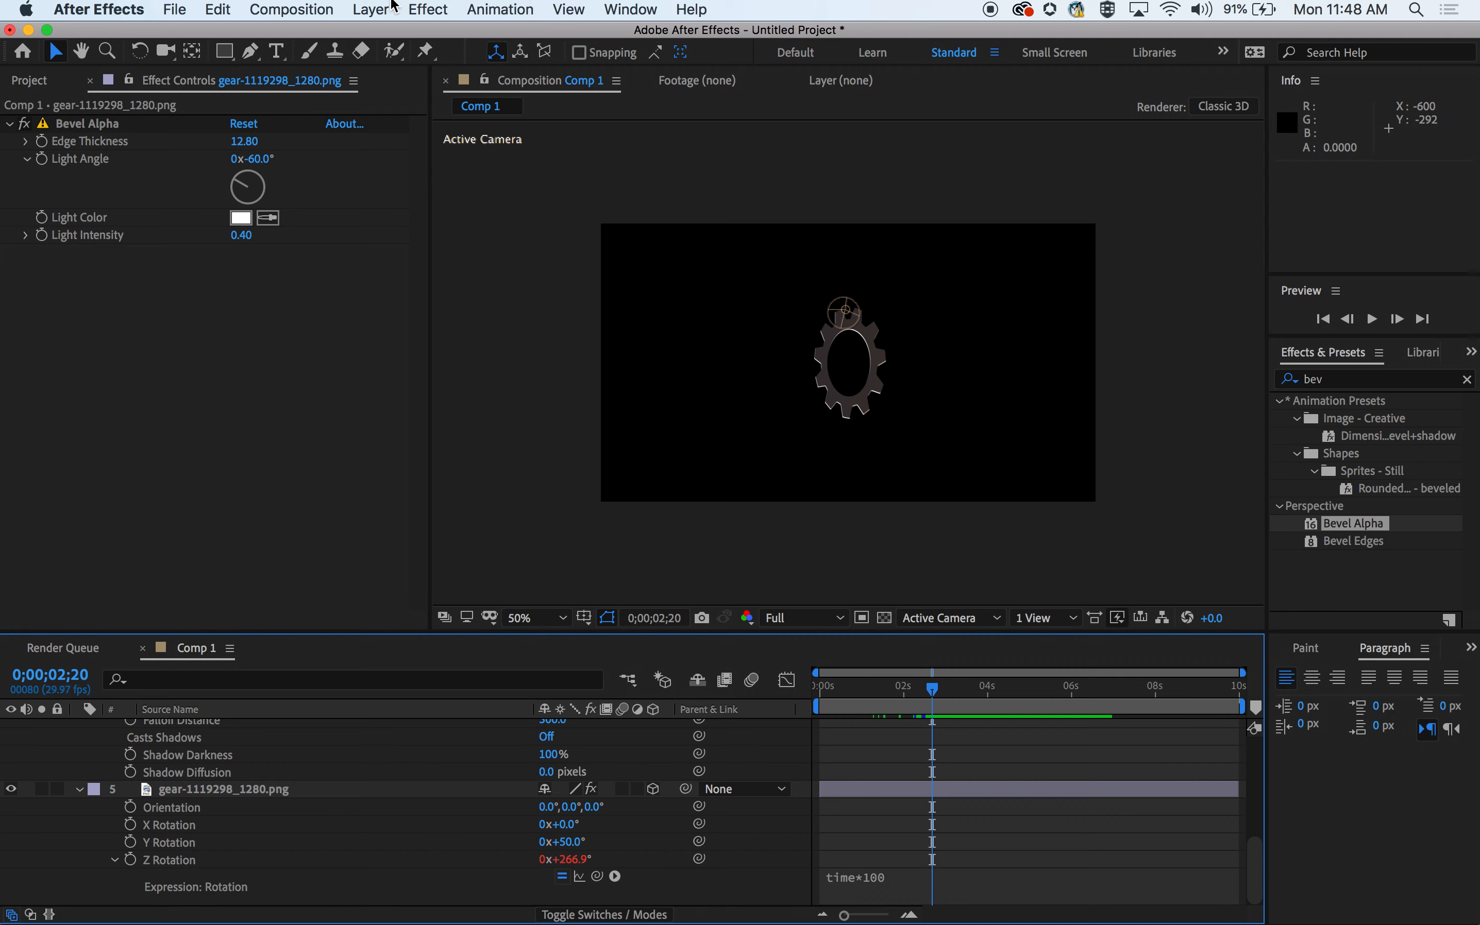
{"action": "left_click", "coordinate": [373, 11]}
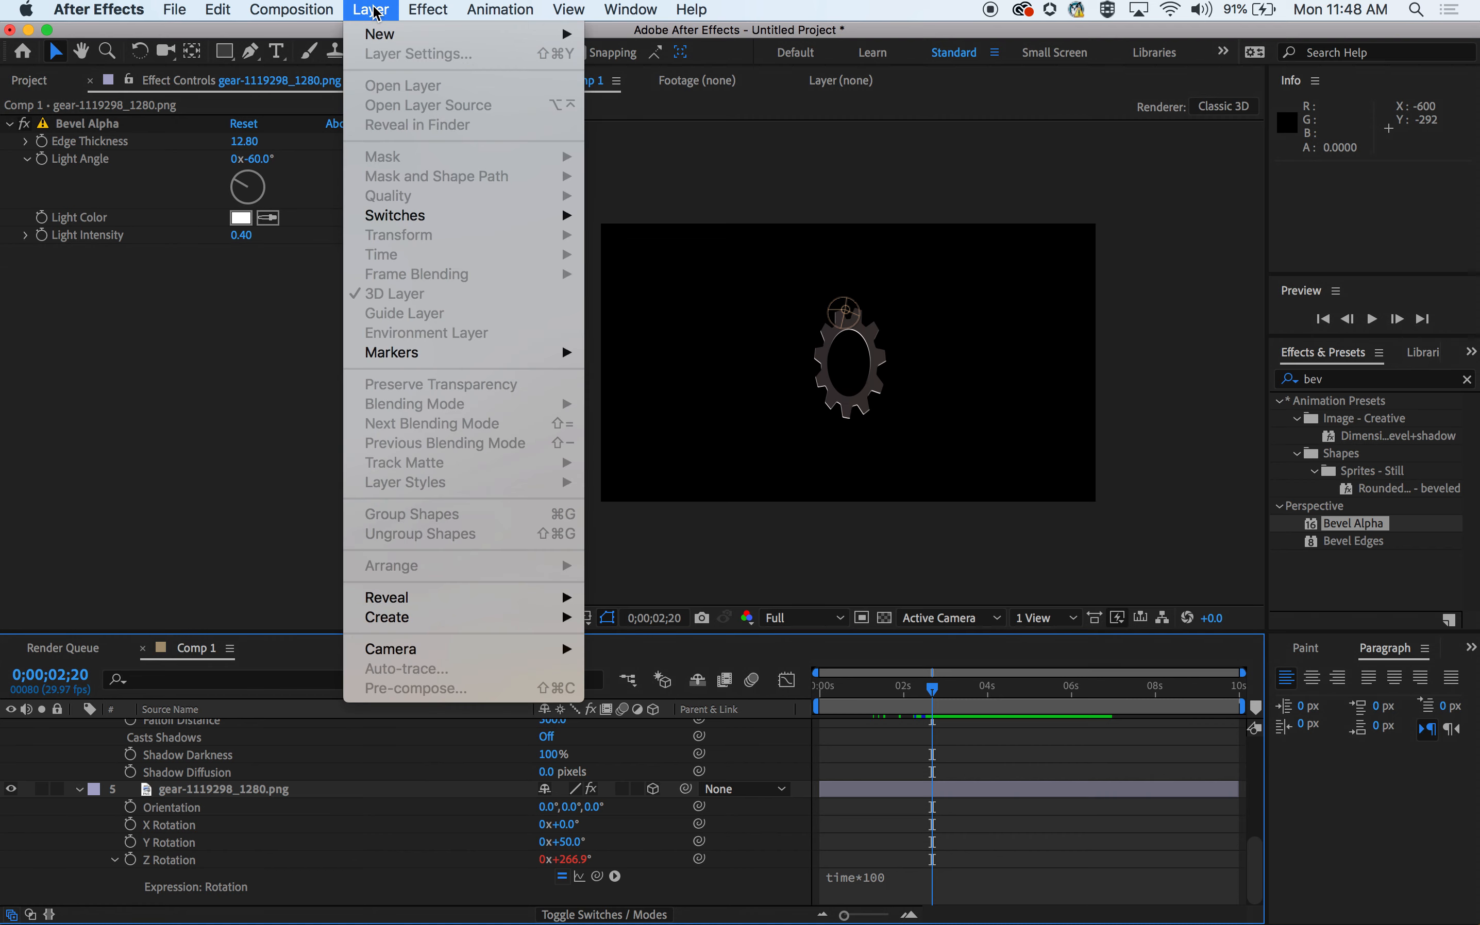
{"action": "left_click", "coordinate": [371, 10]}
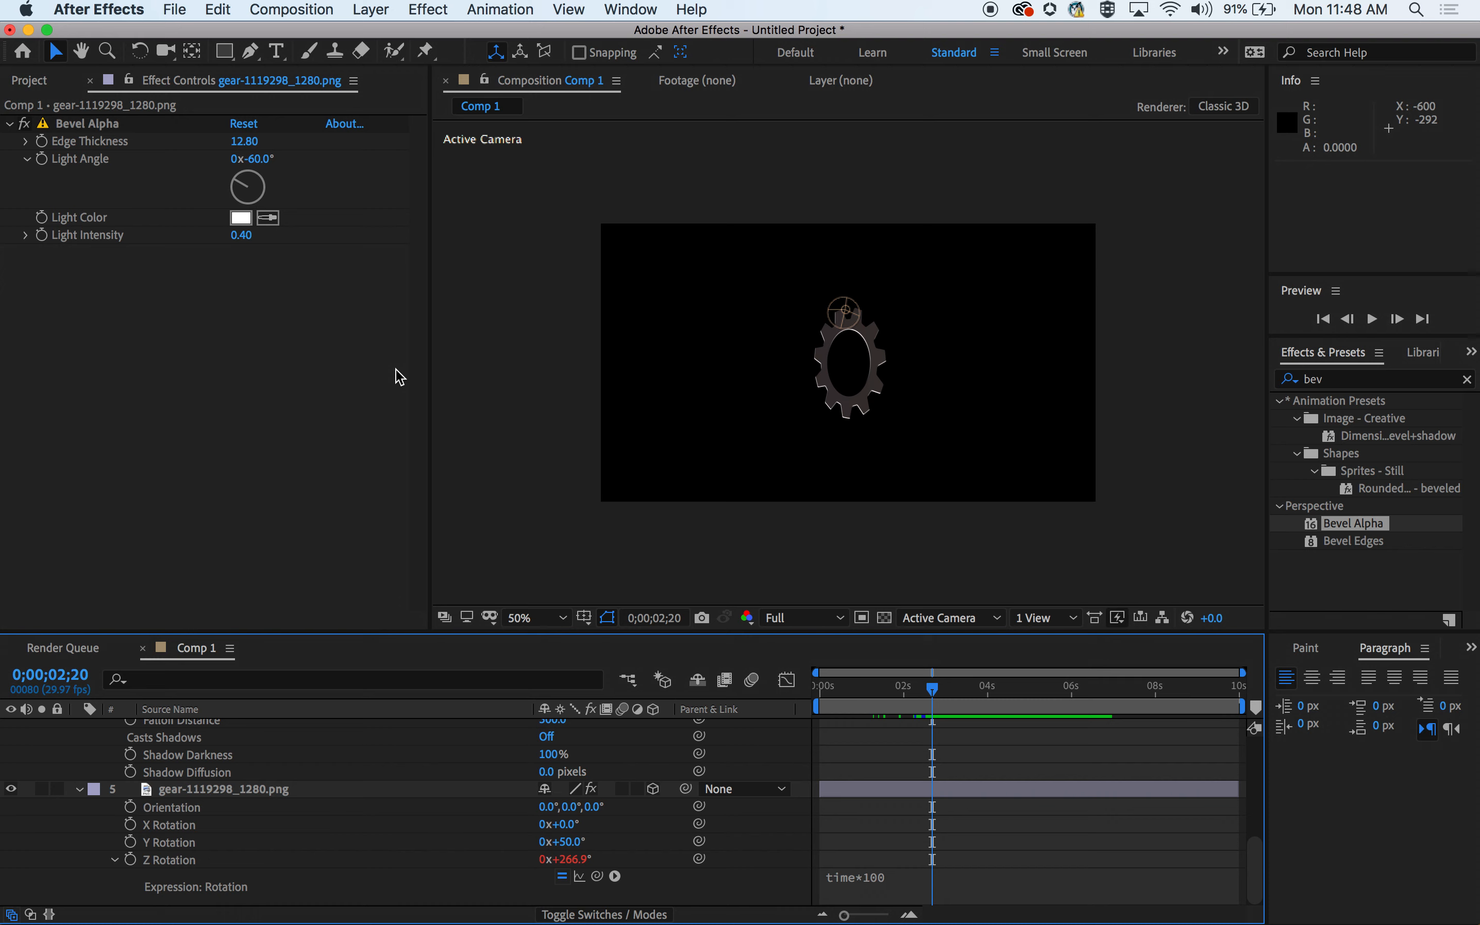
{"action": "mouse_move", "coordinate": [533, 920]}
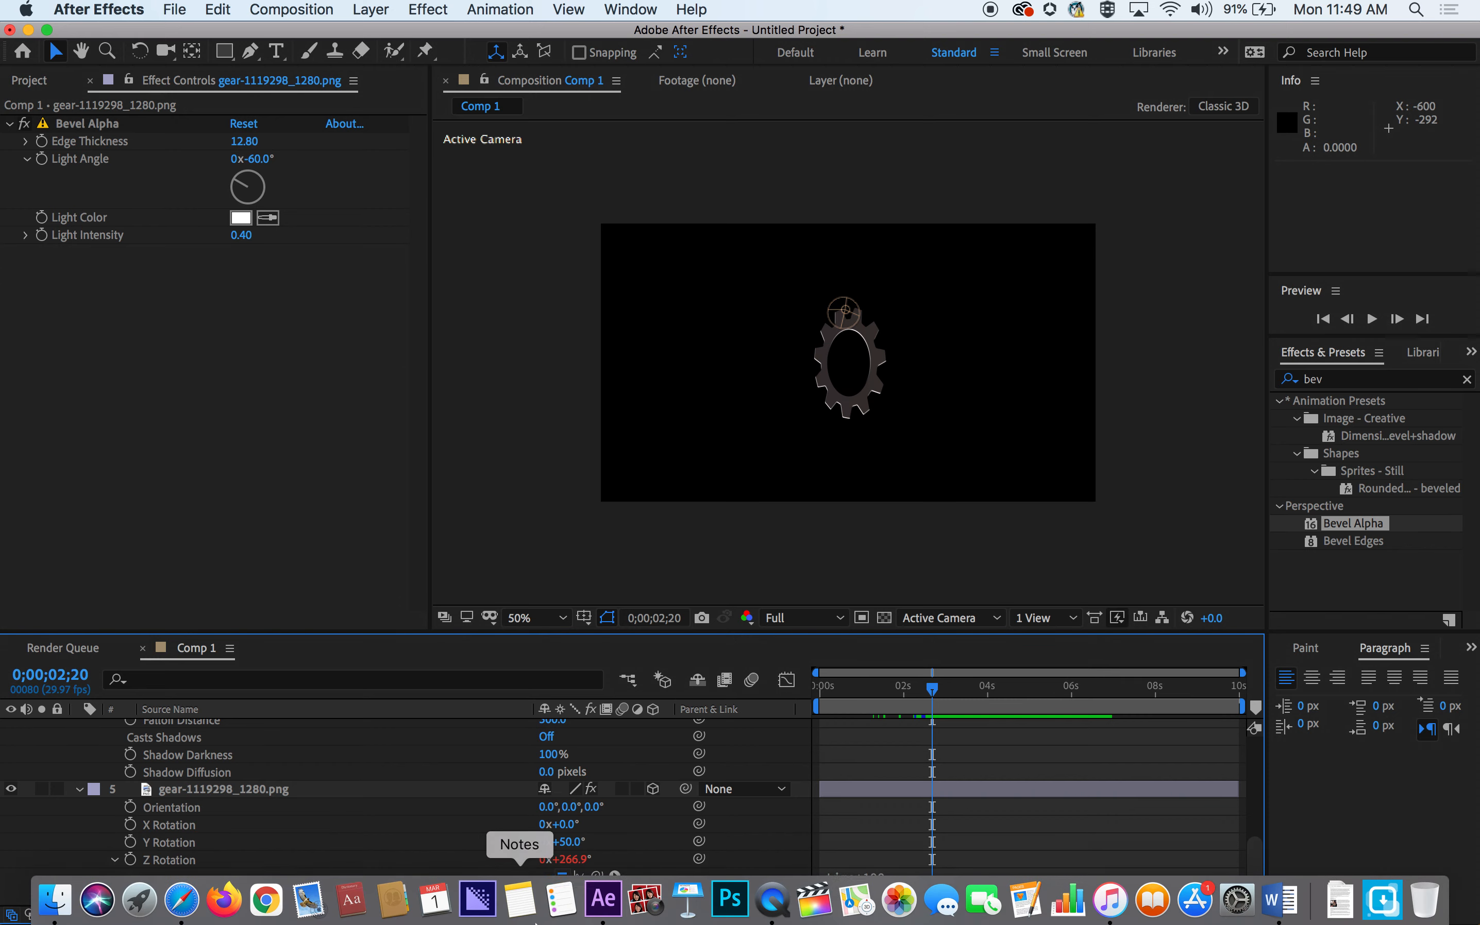
{"action": "left_click", "coordinate": [773, 907]}
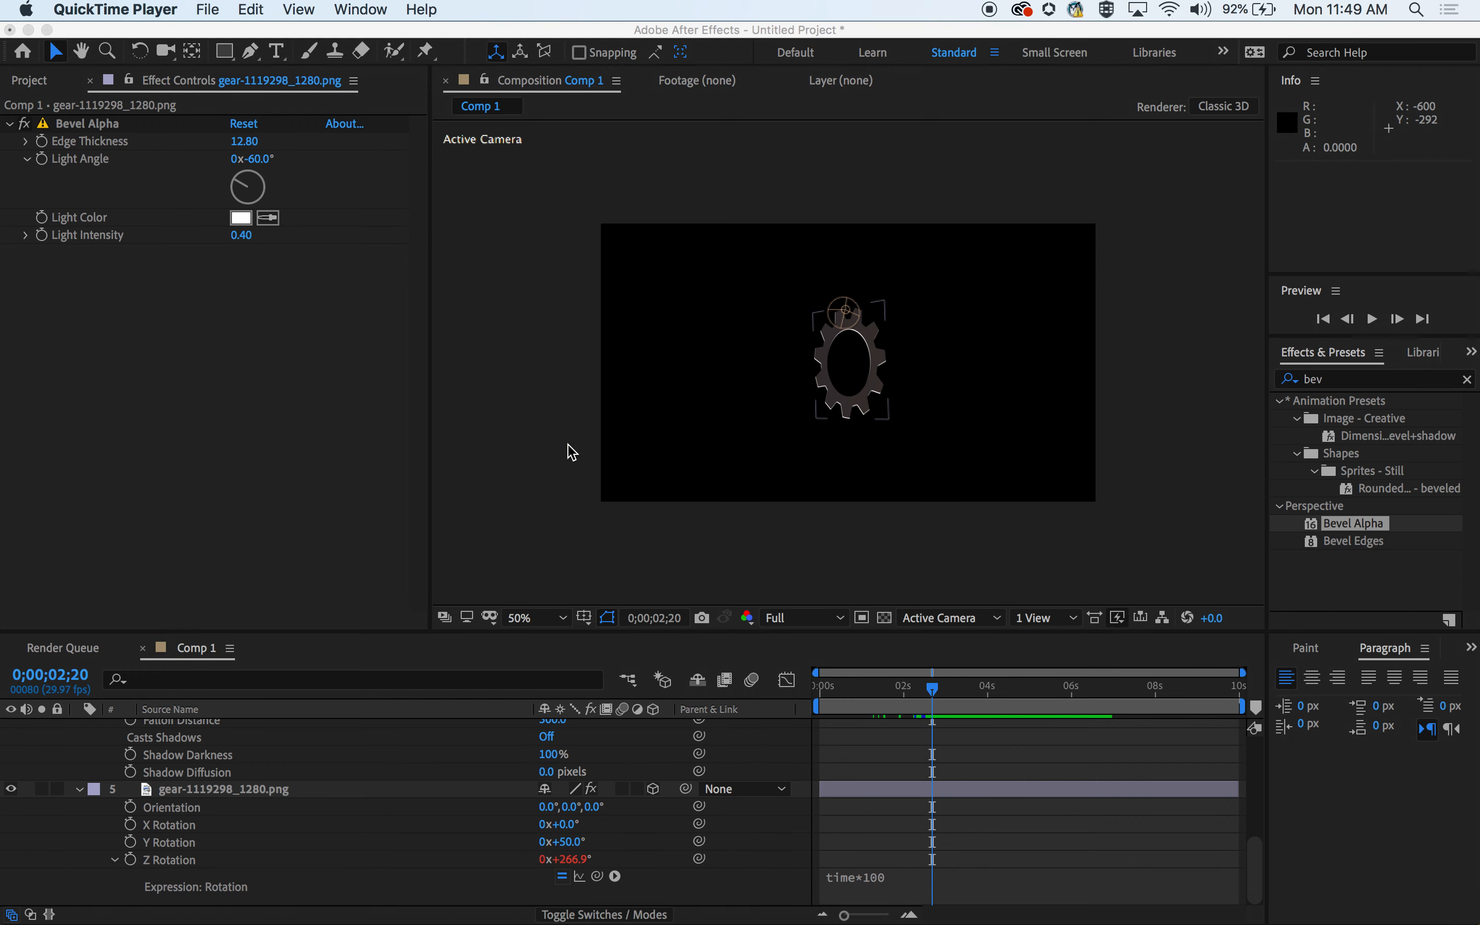
{"action": "mouse_move", "coordinate": [777, 915]}
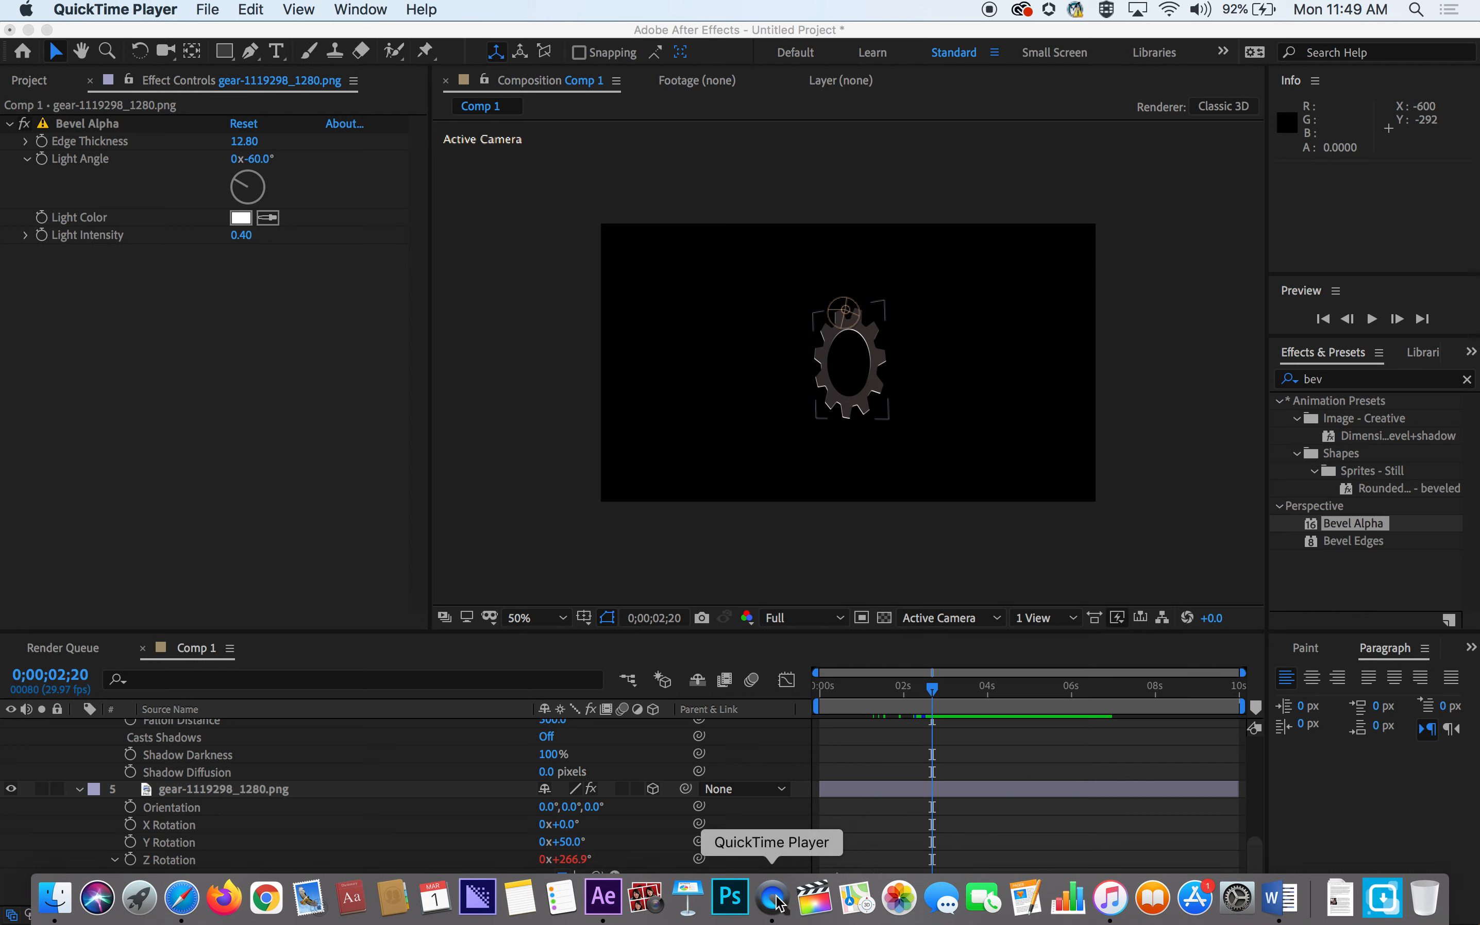
{"action": "left_click", "coordinate": [774, 899]}
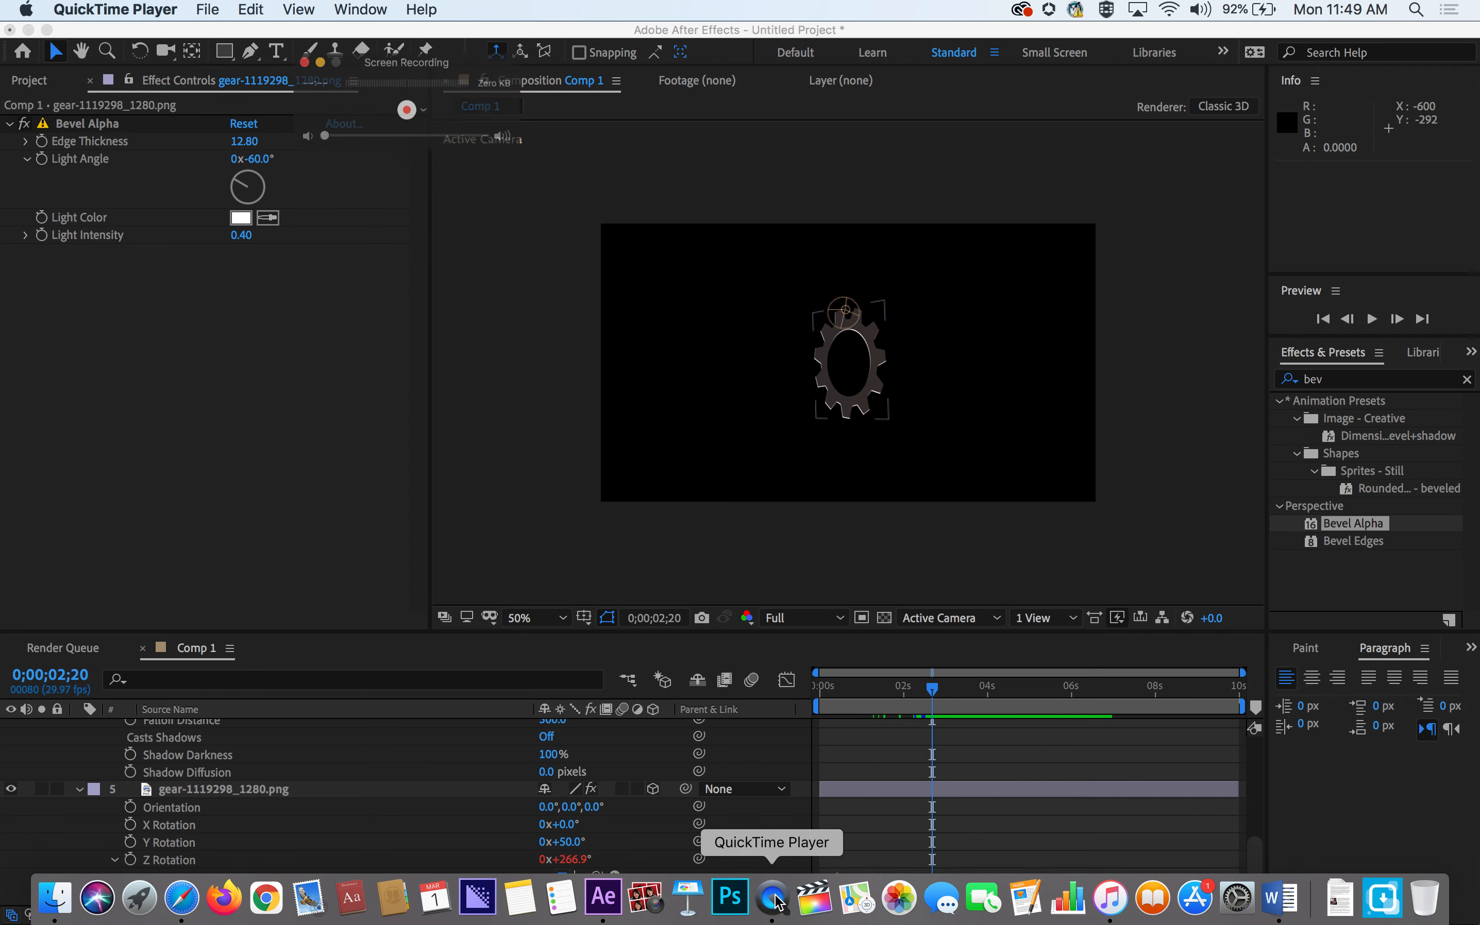